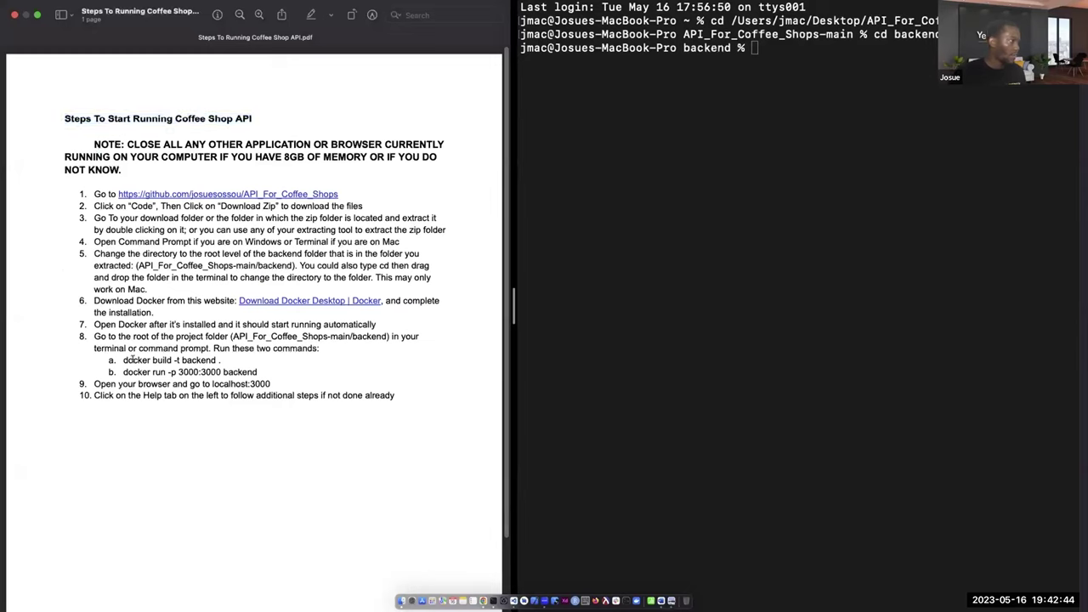
- Copy the docker build -t backend . command from the instructions PDF and run it in Terminal's backend folder
{"action": "left_click_drag", "start_coordinate": [121, 359], "coordinate": [253, 360]}
{"action": "key", "text": "super+c"}
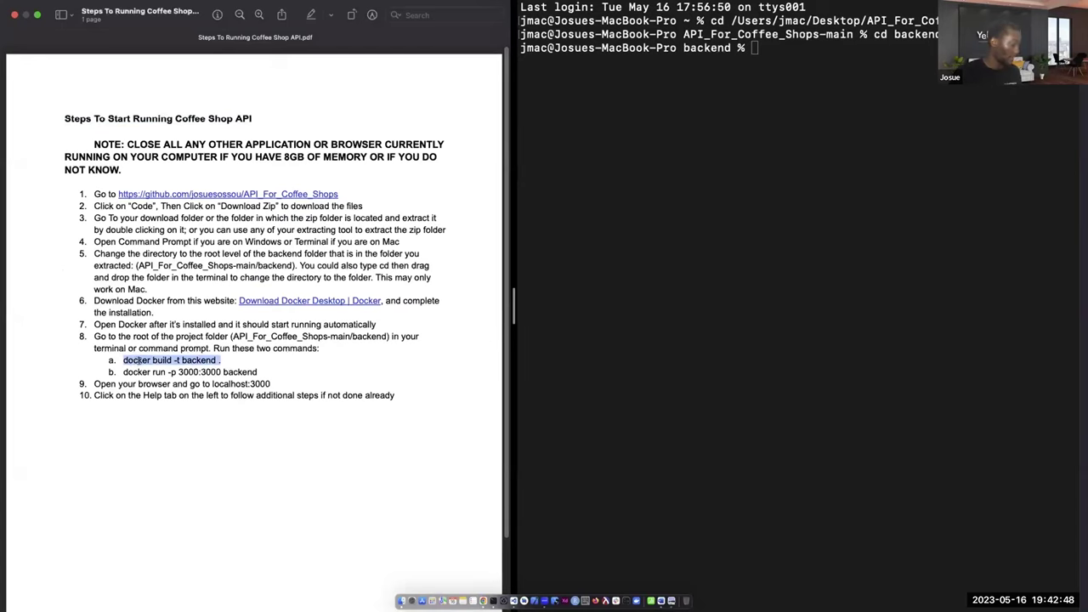
{"action": "left_click", "coordinate": [842, 32]}
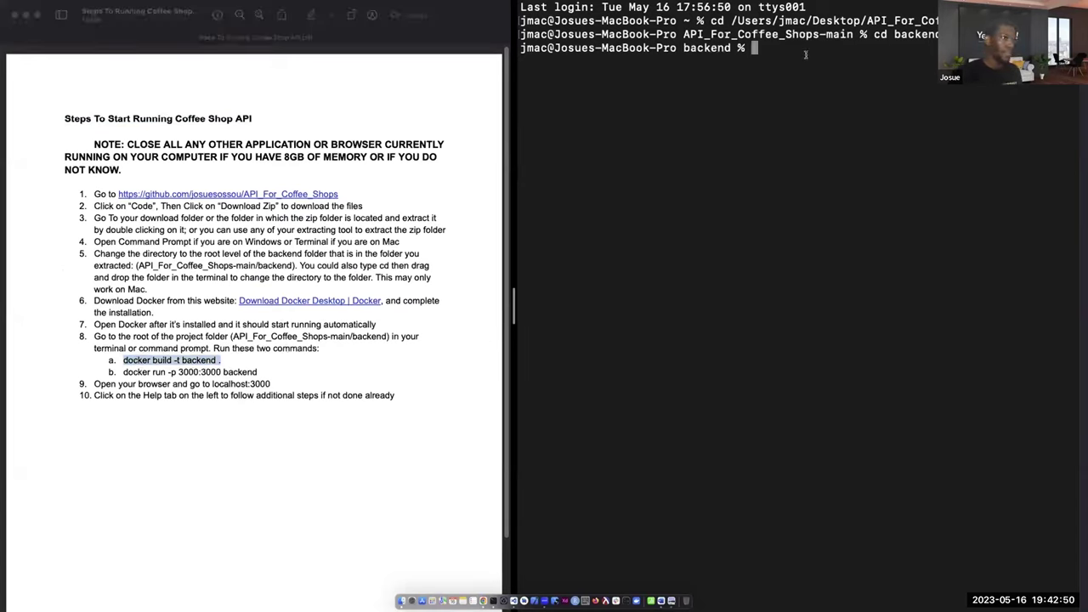
{"action": "key", "text": "super+v"}
{"action": "key", "text": "Return"}
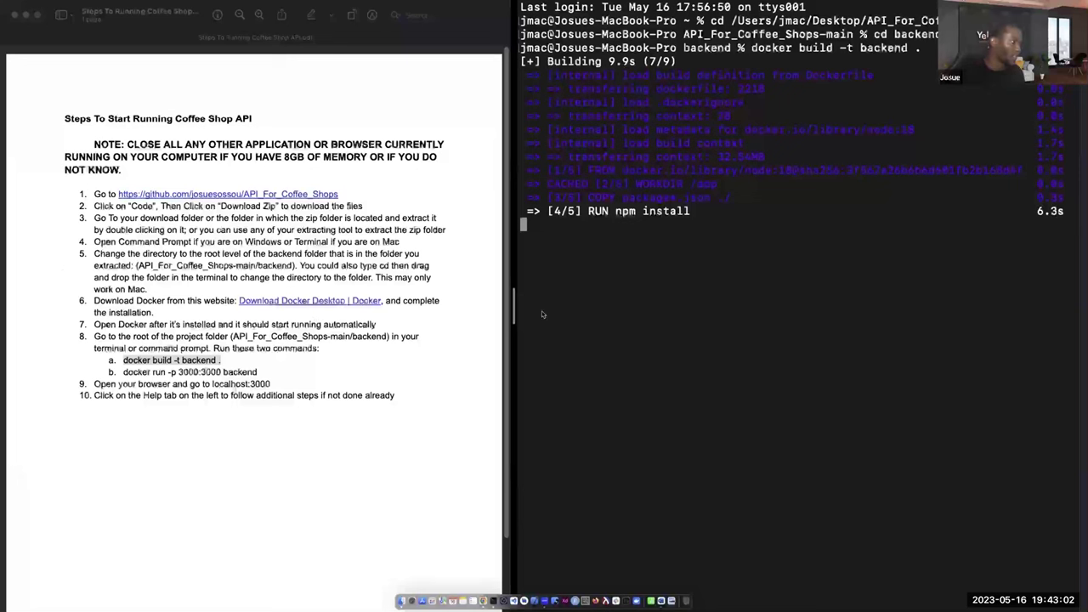
- View the Docker Desktop download page linked in the instructions PDF, and return to the PDF and Terminal
{"action": "left_click", "coordinate": [273, 301]}
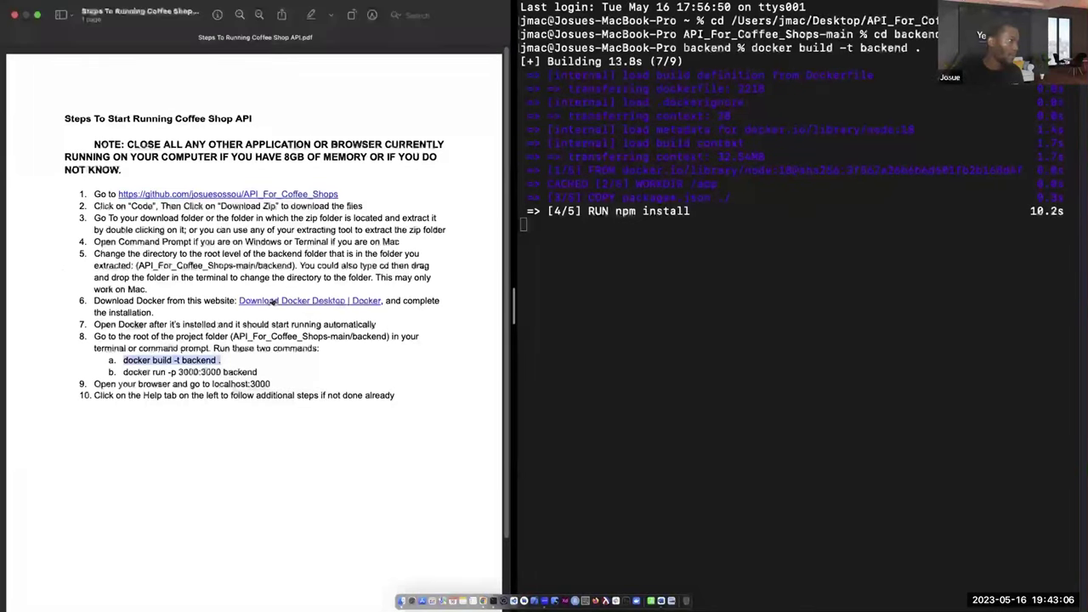
{"action": "left_click", "coordinate": [273, 301]}
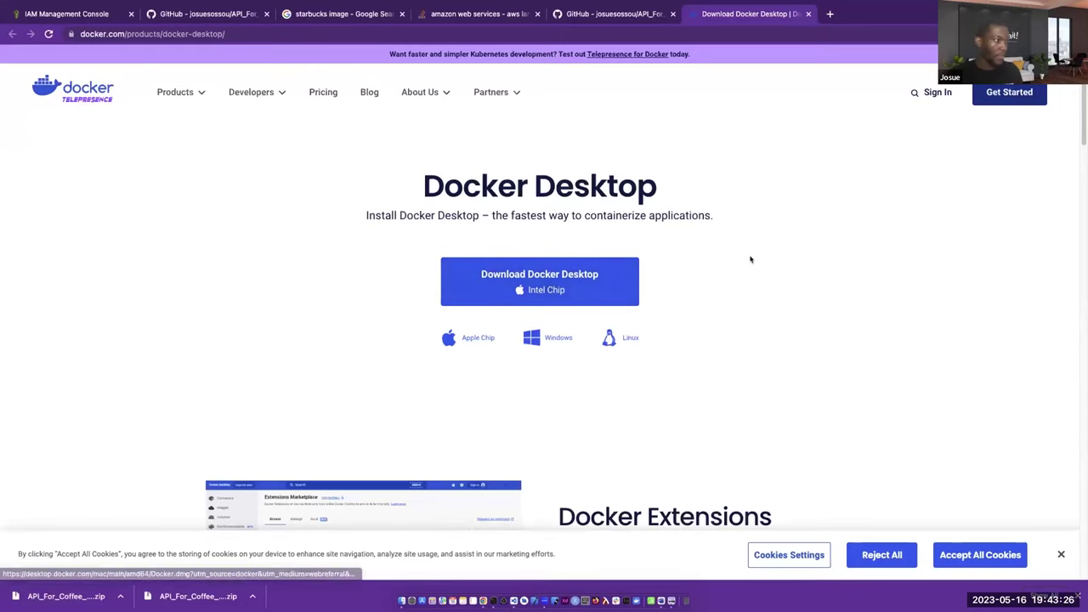
{"action": "key", "text": "ctrl+Left"}
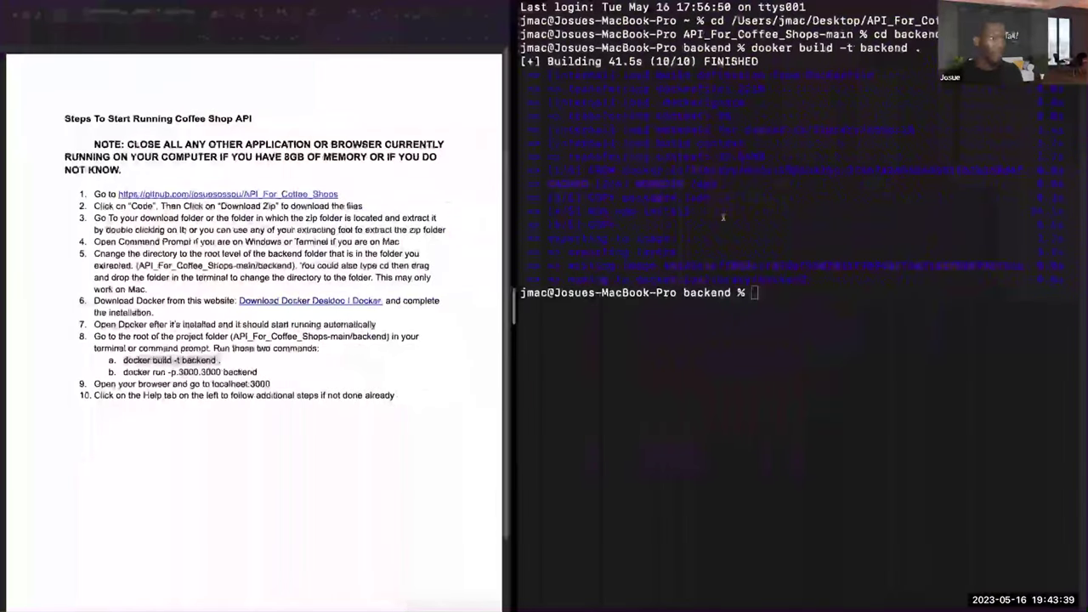
{"action": "left_click_drag", "start_coordinate": [756, 294], "coordinate": [520, 73]}
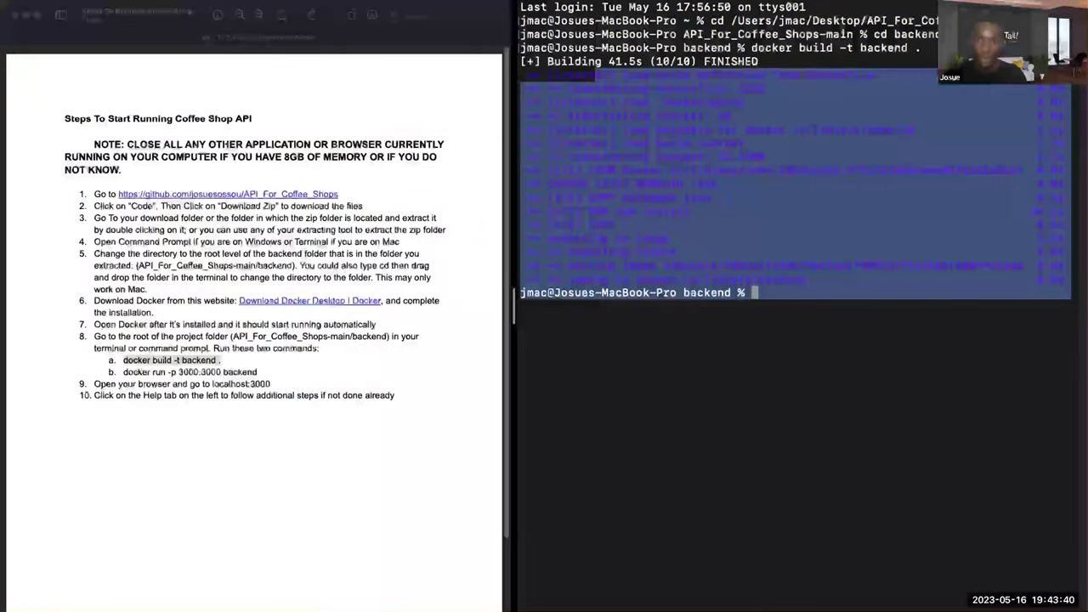
{"action": "left_click", "coordinate": [424, 266]}
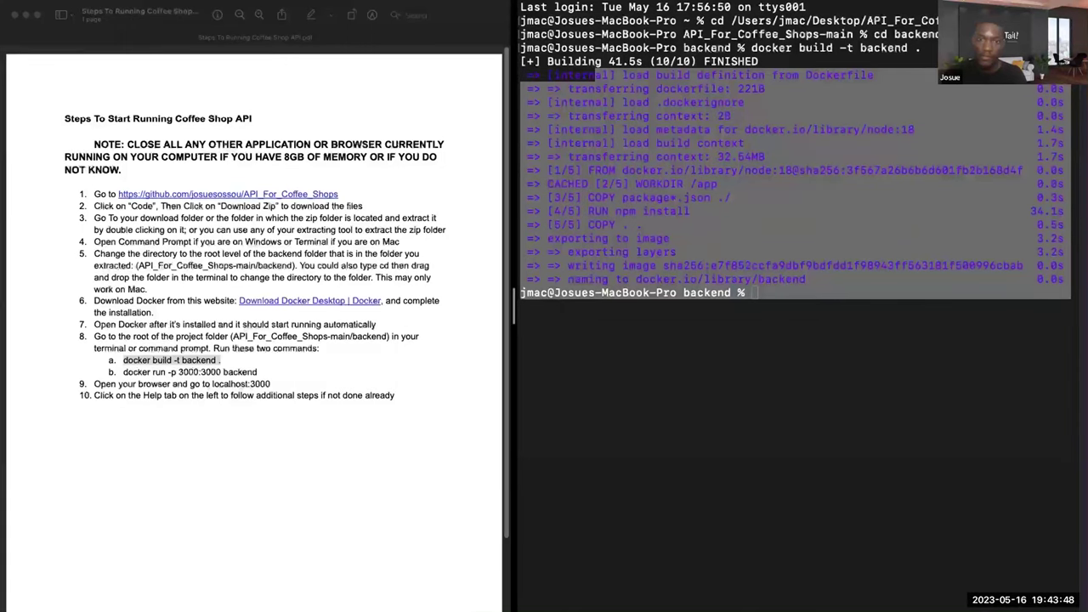
{"action": "key", "text": "super+Tab"}
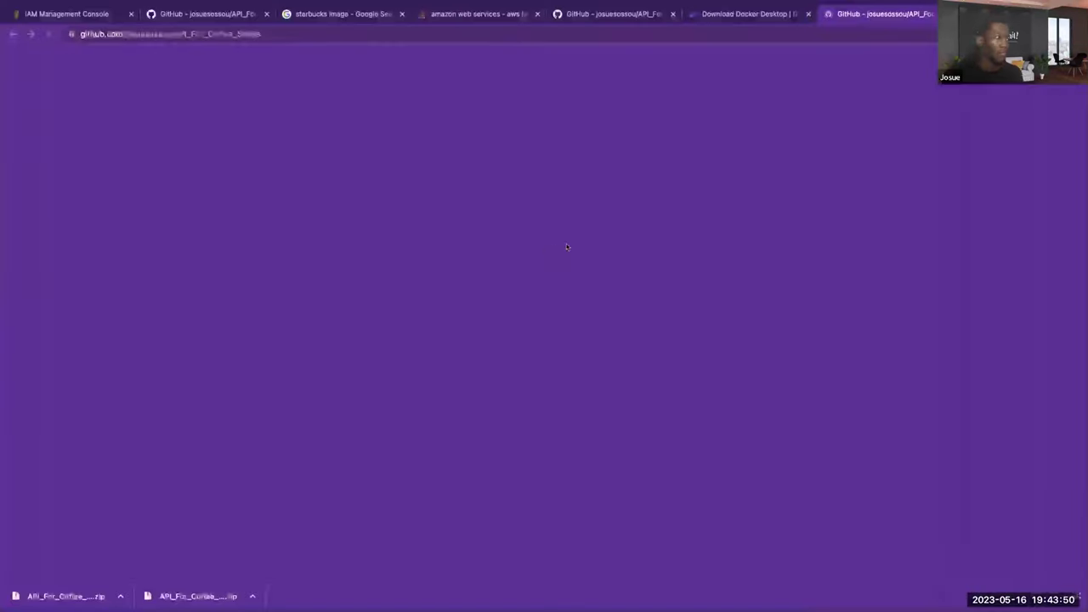
{"action": "key", "text": "ctrl+shift+Tab"}
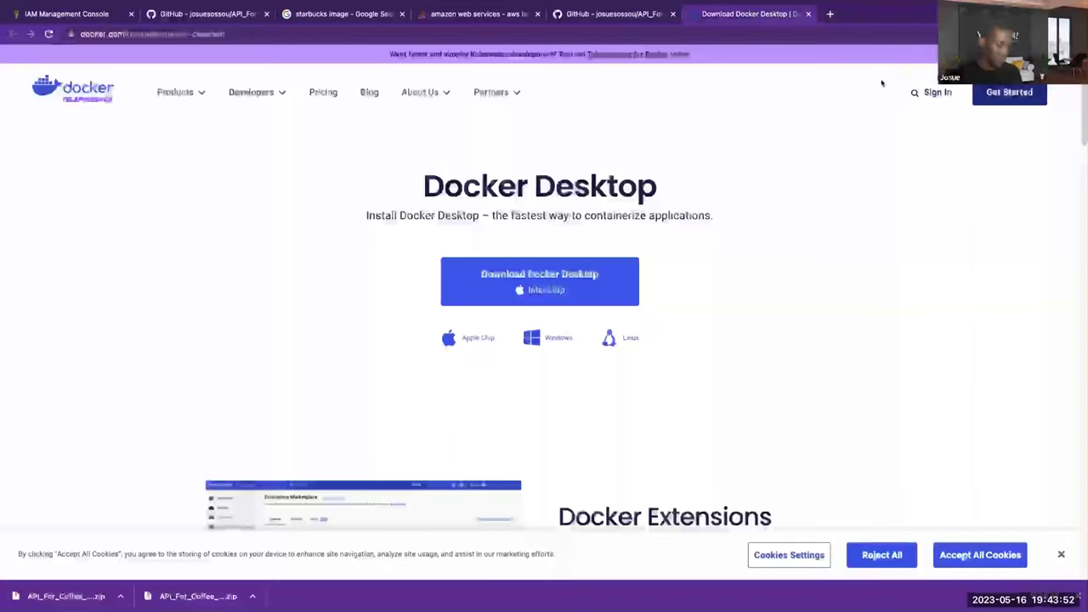
{"action": "key", "text": "super+Tab"}
{"action": "key", "text": "super+Tab"}
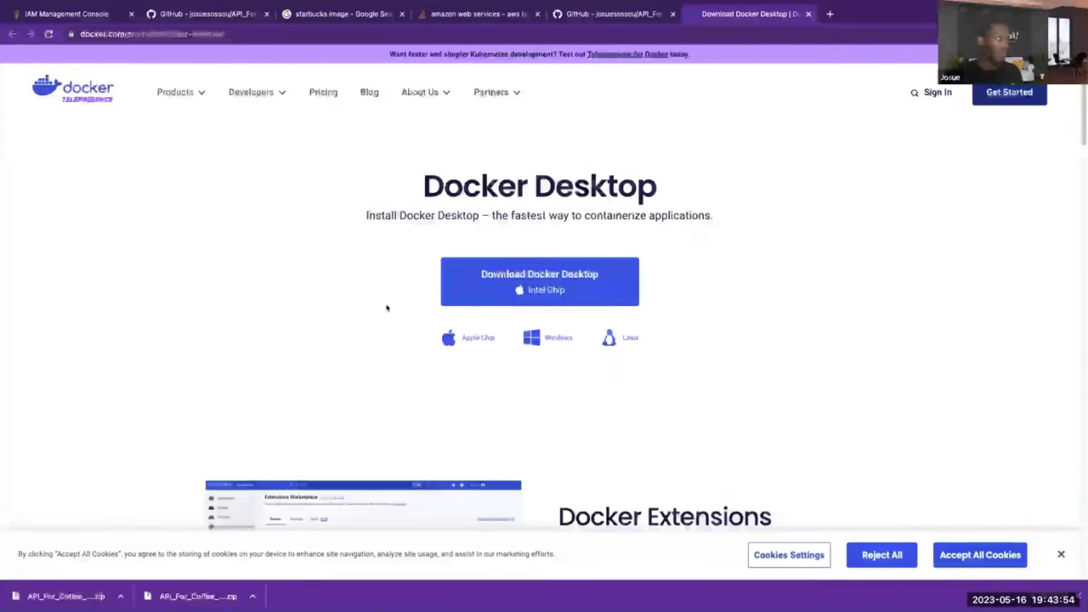
{"action": "key", "text": "super+Tab"}
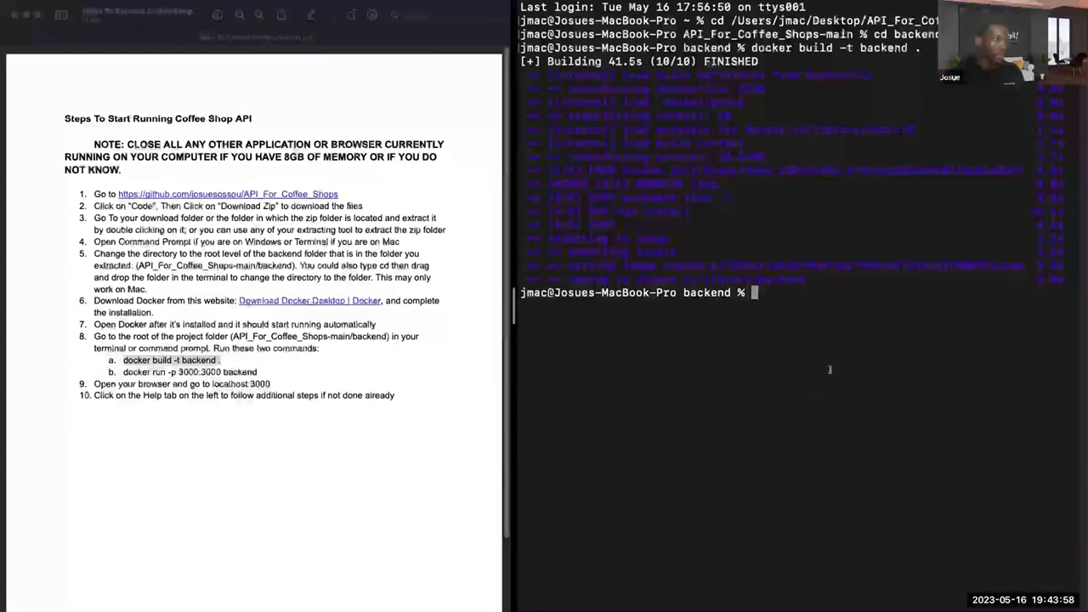
{"action": "key", "text": "super+Tab"}
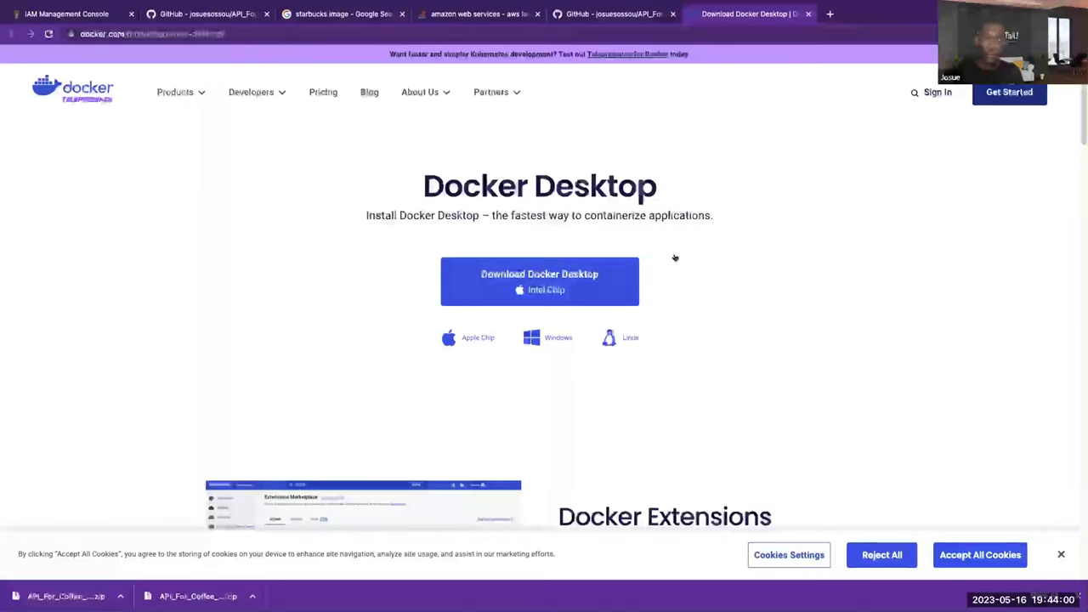
{"action": "key", "text": "super+Tab"}
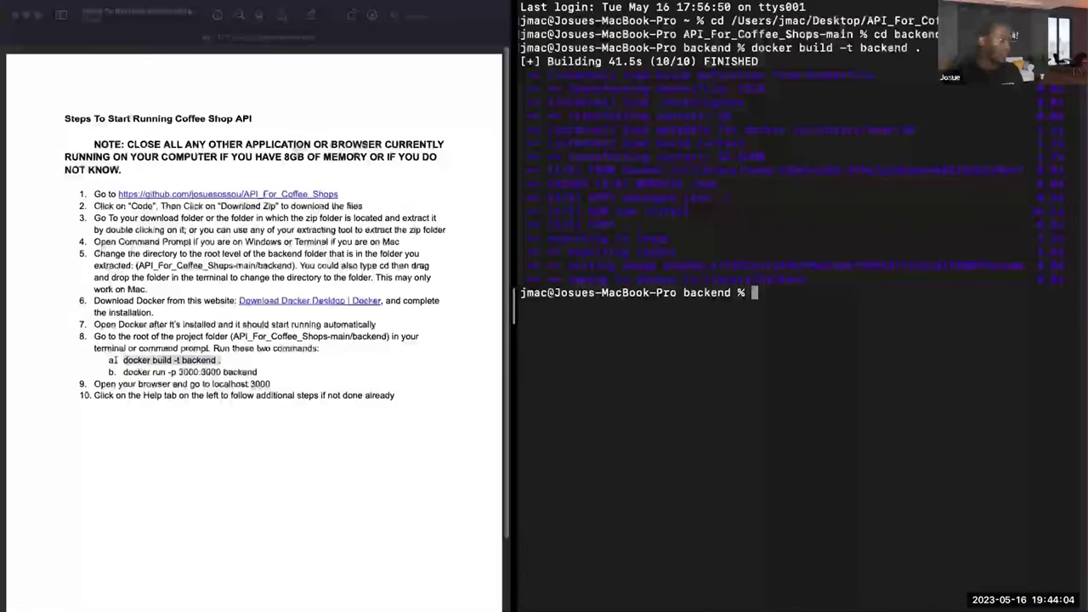
- Copy docker run -p 3000:3000 backend from the instructions PDF and try to run it in Terminal
{"action": "left_click", "coordinate": [114, 360]}
{"action": "left_click_drag", "start_coordinate": [119, 360], "coordinate": [220, 360]}
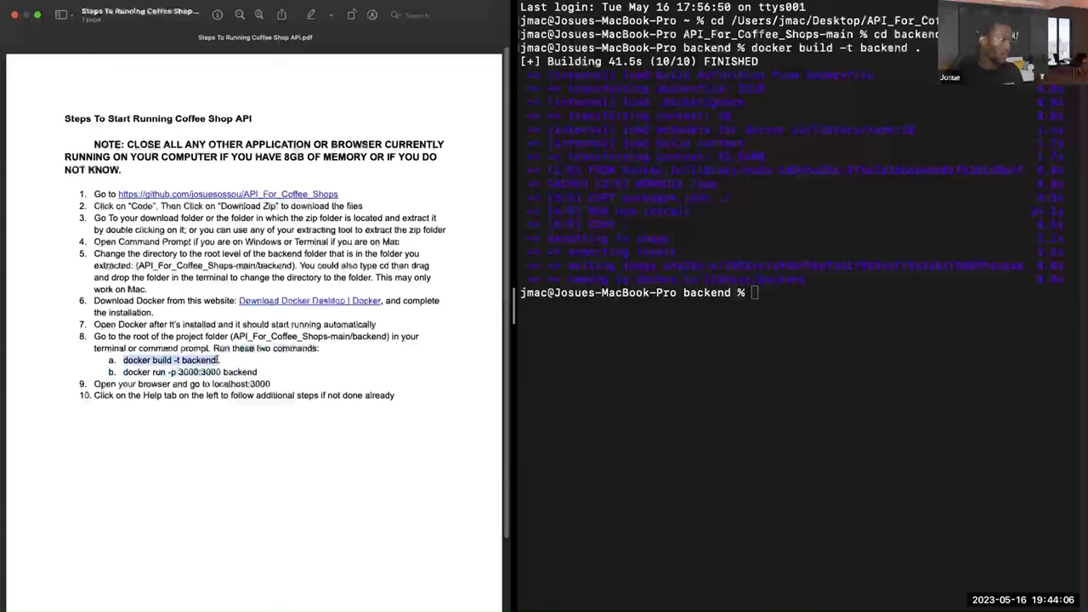
{"action": "left_click", "coordinate": [126, 360]}
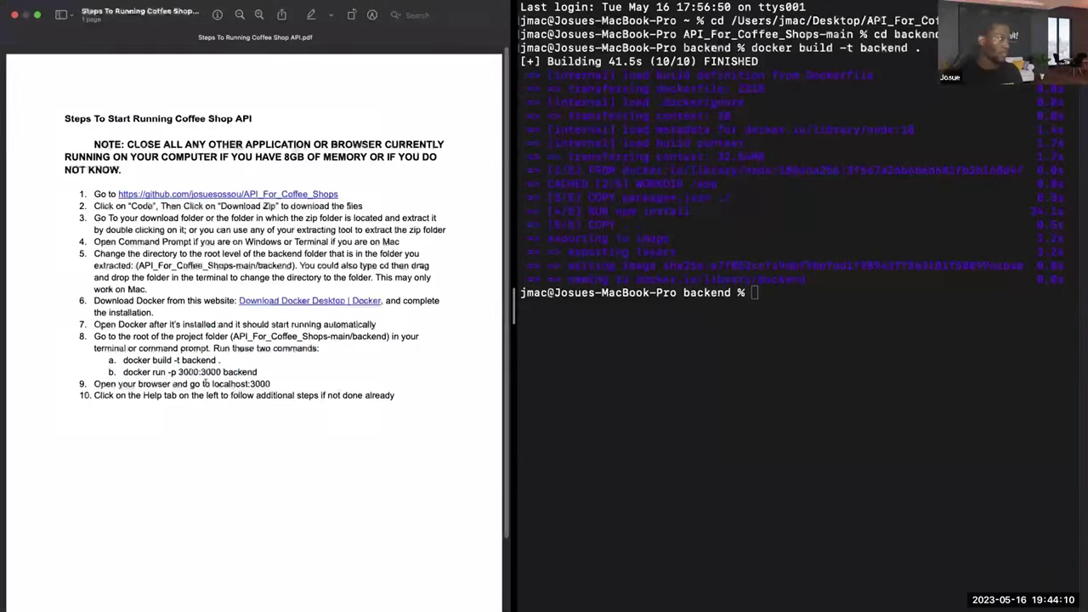
{"action": "mouse_move", "coordinate": [120, 371]}
{"action": "left_mouse_down"}
{"action": "mouse_move", "coordinate": [257, 372]}
{"action": "mouse_move", "coordinate": [122, 372]}
{"action": "left_mouse_up"}
{"action": "right_click", "coordinate": [241, 374]}
{"action": "right_click", "coordinate": [129, 367]}
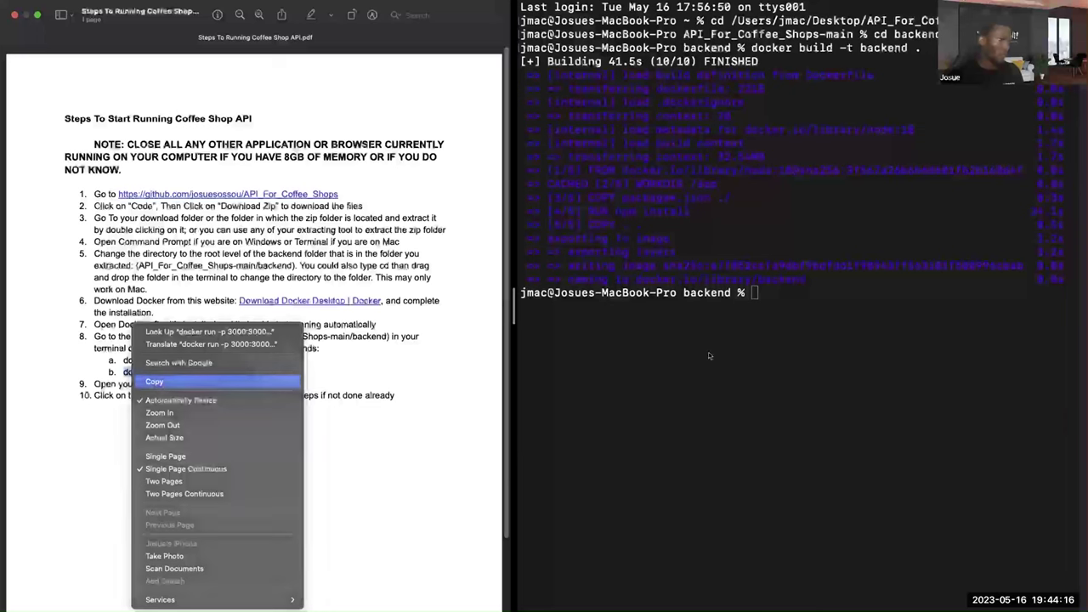
{"action": "left_click", "coordinate": [171, 382]}
{"action": "left_click", "coordinate": [753, 323]}
{"action": "key", "text": "super+v"}
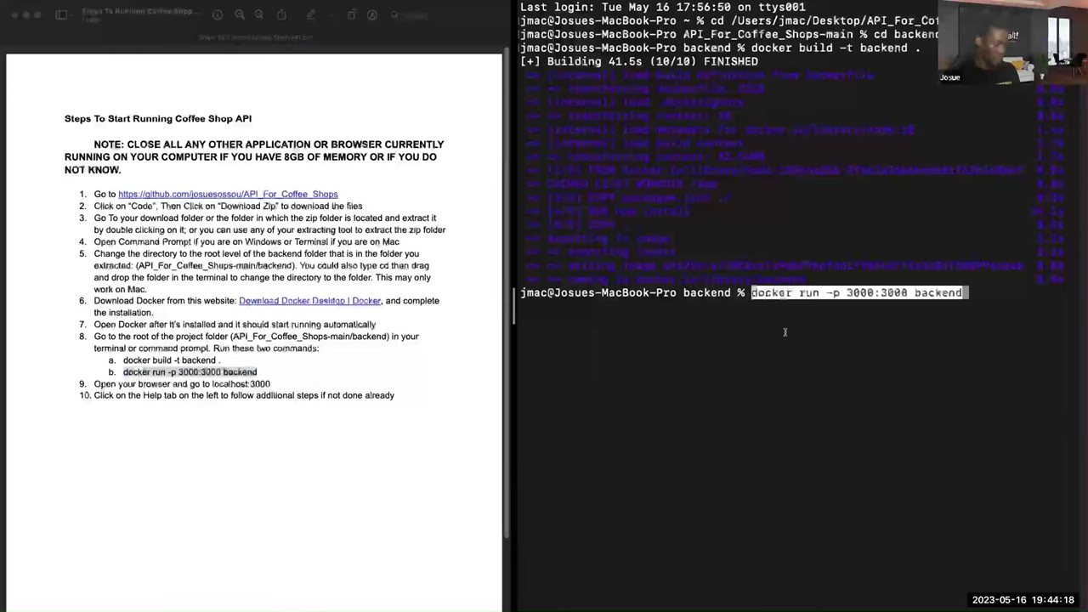
{"action": "key", "text": "Return"}
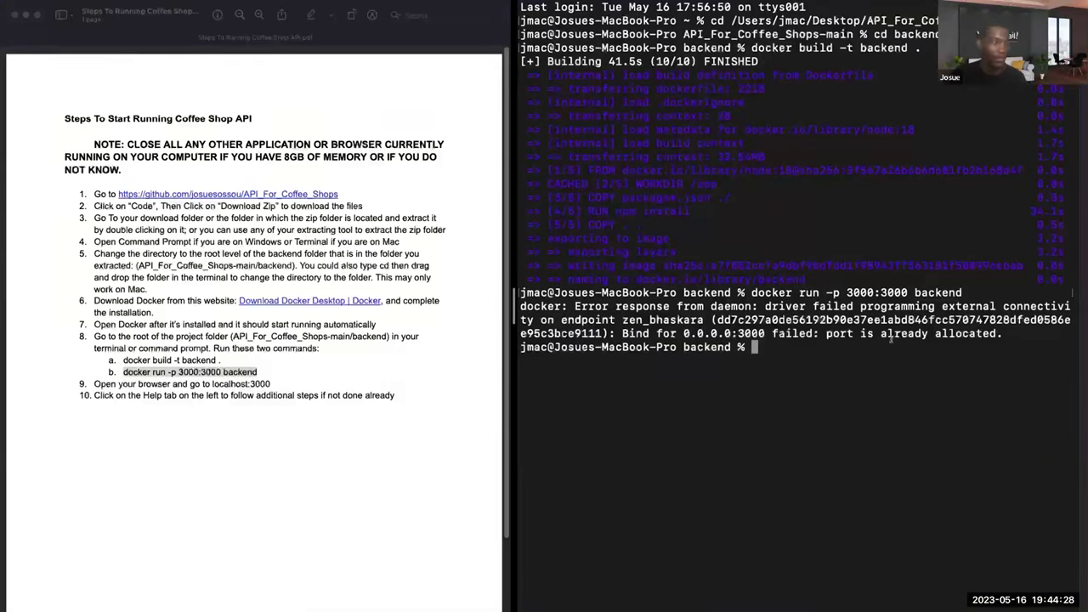
{"action": "key", "text": "ctrl+Right"}
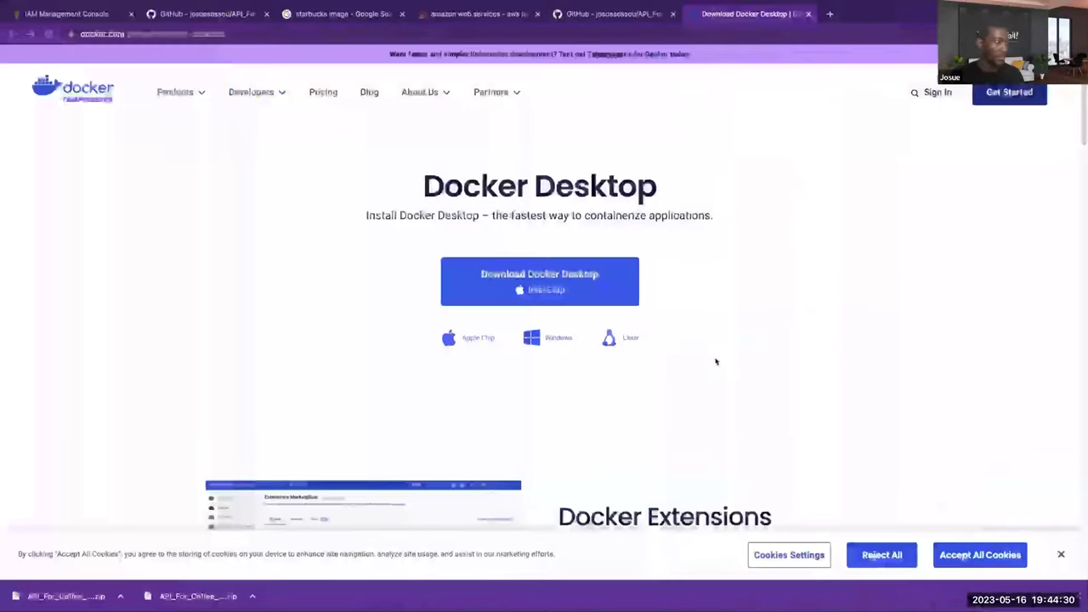
{"action": "key", "text": "ctrl+Left"}
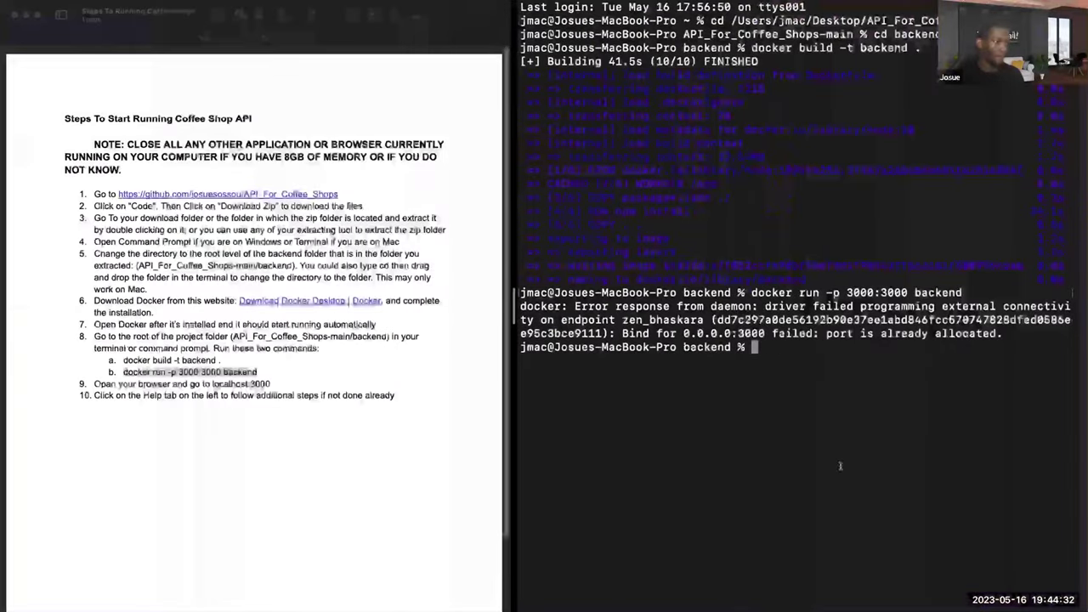
{"action": "key", "text": "ctrl+Right"}
{"action": "key", "text": "ctrl+Left"}
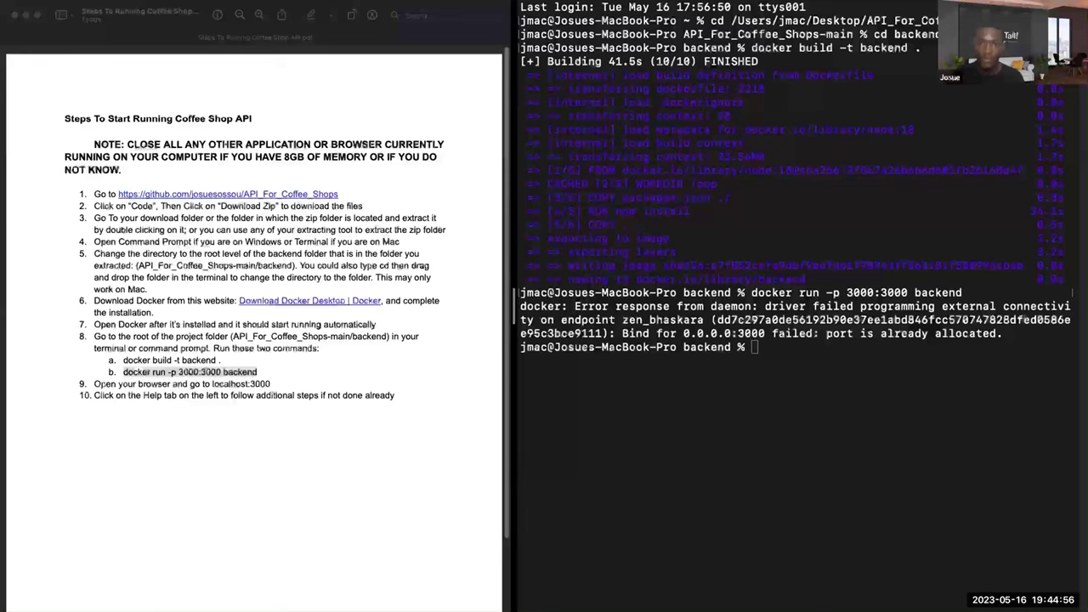
{"action": "left_click", "coordinate": [768, 360]}
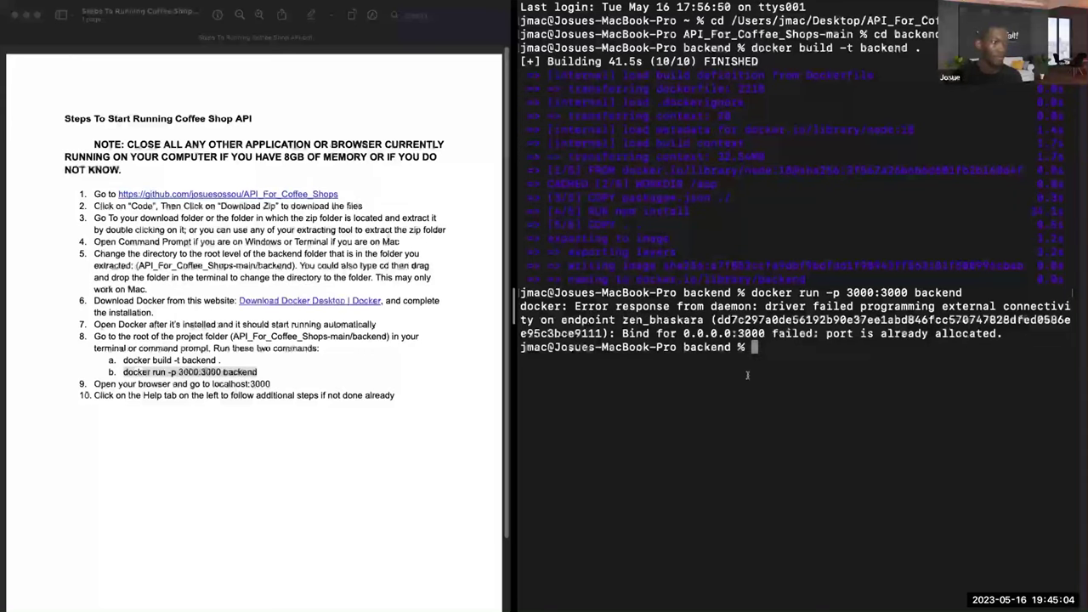
- Switch to the desktop and open the Docker Desktop dashboard
{"action": "key", "text": "ctrl+Left"}
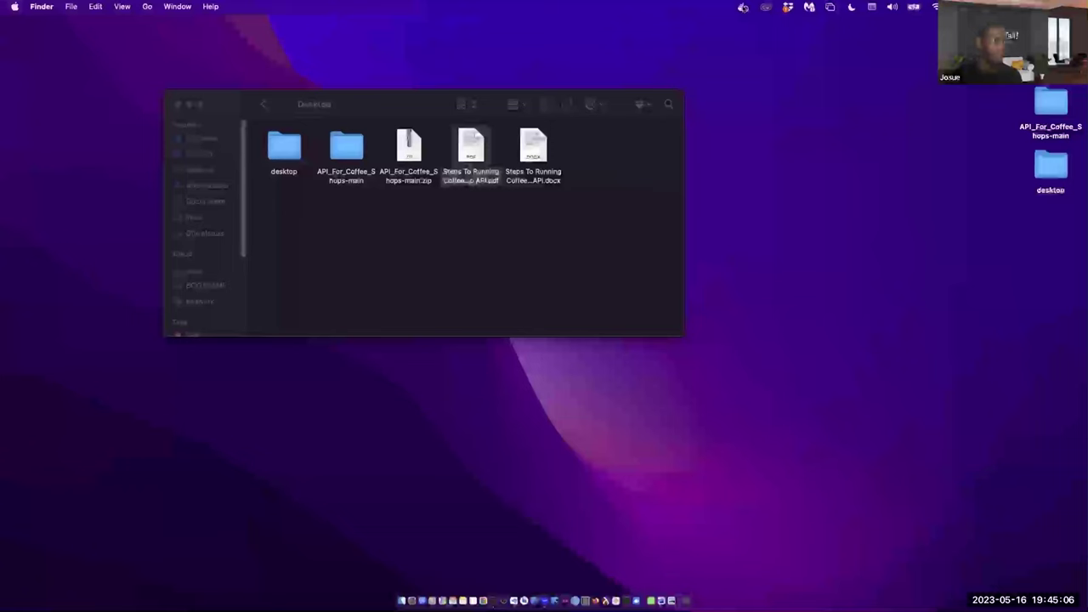
{"action": "left_click", "coordinate": [743, 8]}
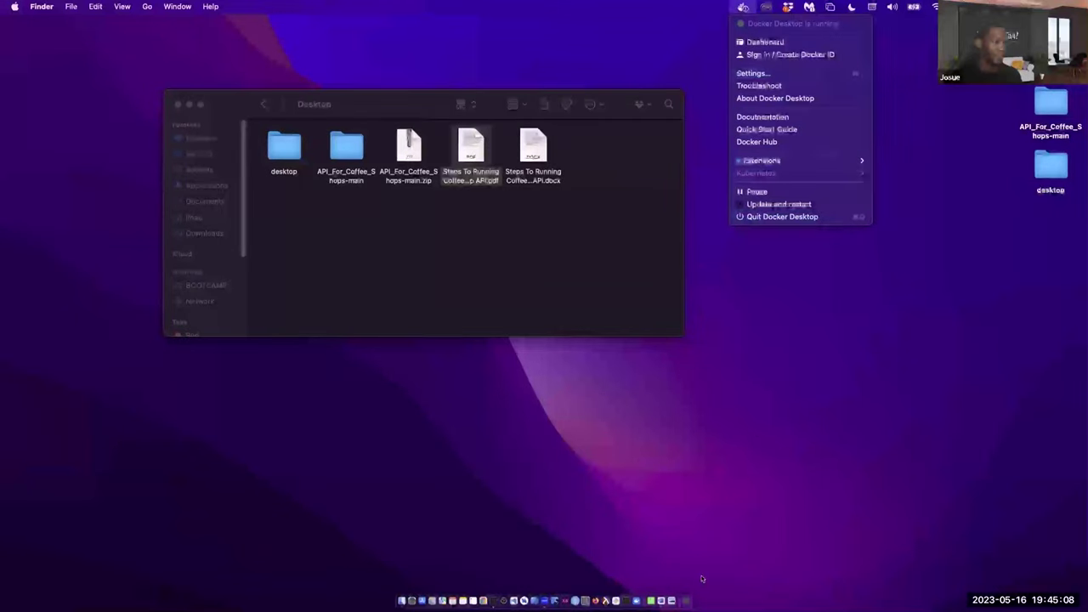
{"action": "left_click", "coordinate": [745, 8]}
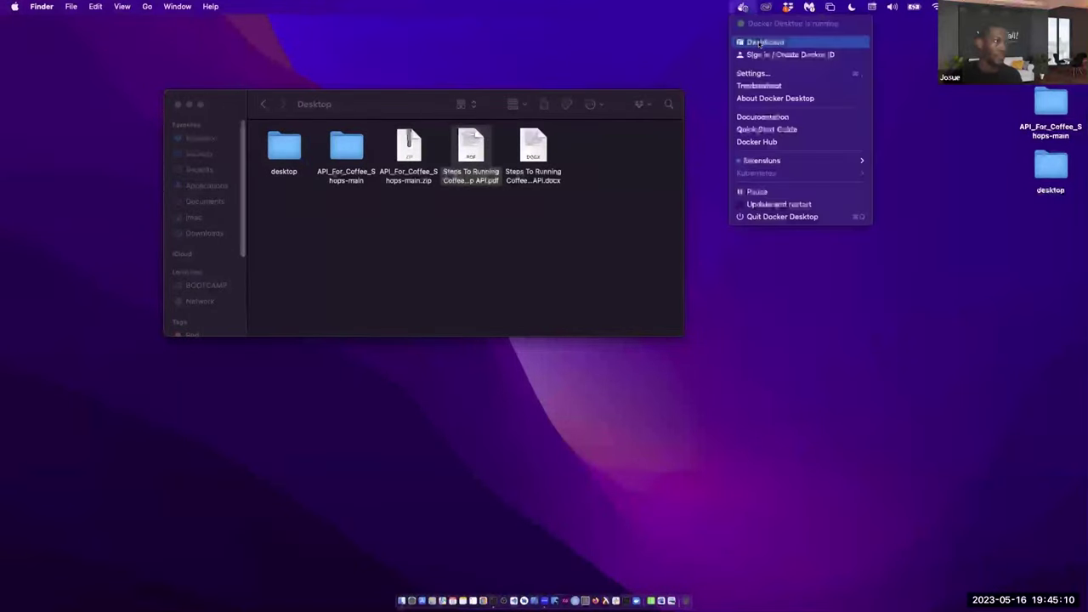
{"action": "left_click", "coordinate": [675, 236]}
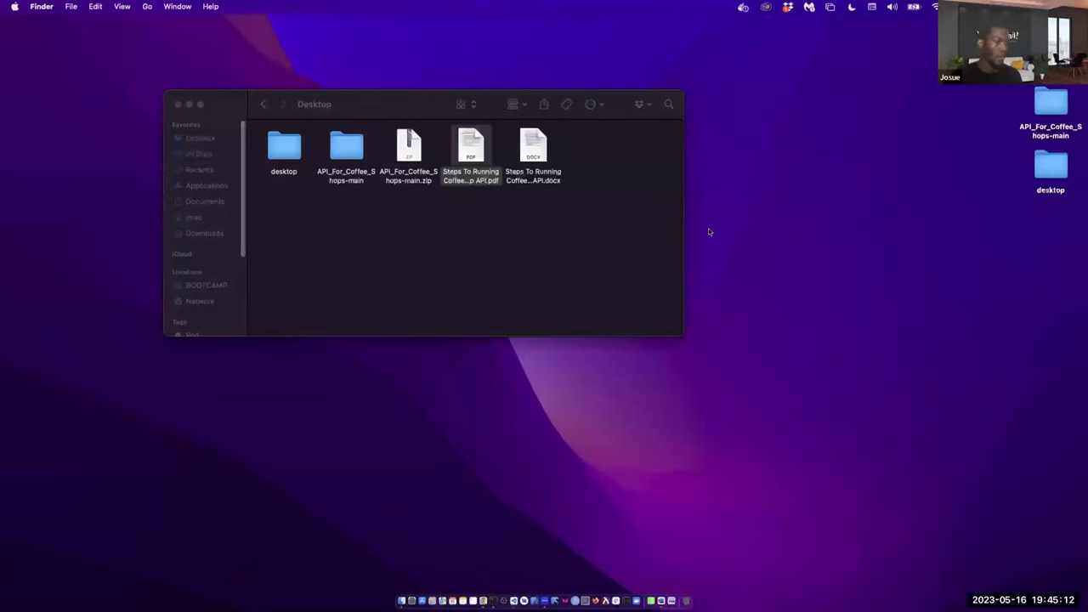
{"action": "key", "text": "super+space"}
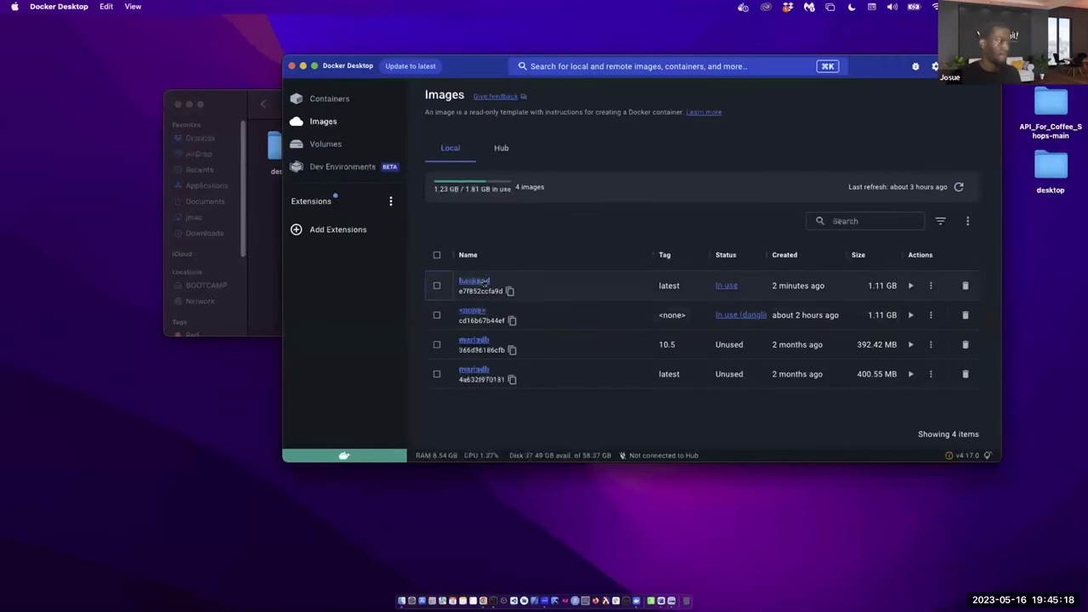
- Select the backend and untagged images in Docker Desktop and try to delete the backend image
{"action": "left_click", "coordinate": [436, 314]}
{"action": "left_click", "coordinate": [436, 285]}
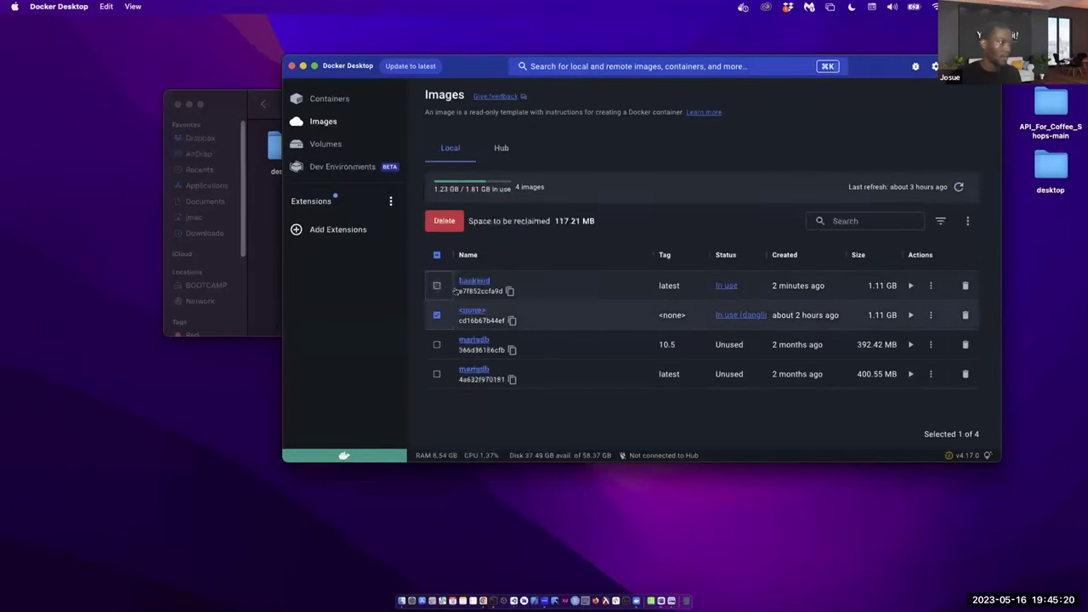
{"action": "left_click", "coordinate": [965, 286]}
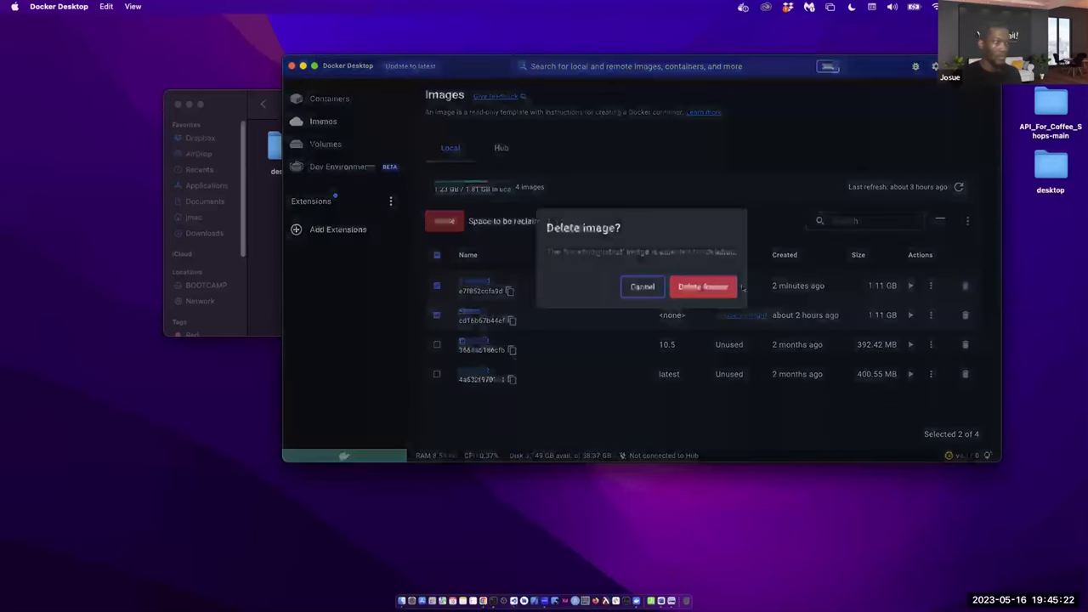
{"action": "left_click", "coordinate": [704, 287]}
{"action": "left_click", "coordinate": [784, 311]}
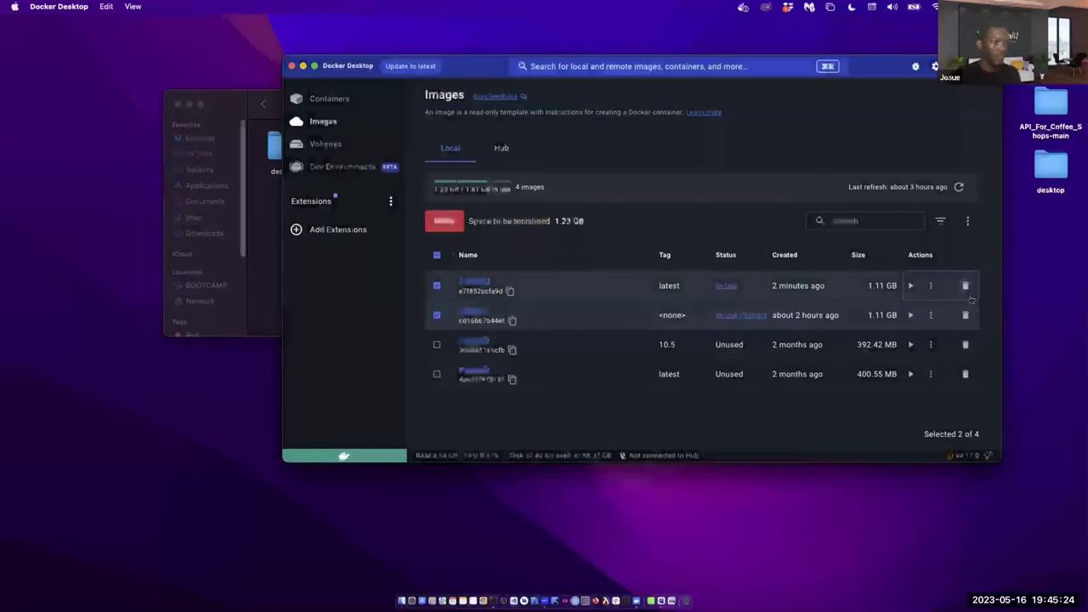
- Permanently delete the zen_bhaskara container from Docker Desktop's container list
{"action": "left_click", "coordinate": [332, 98]}
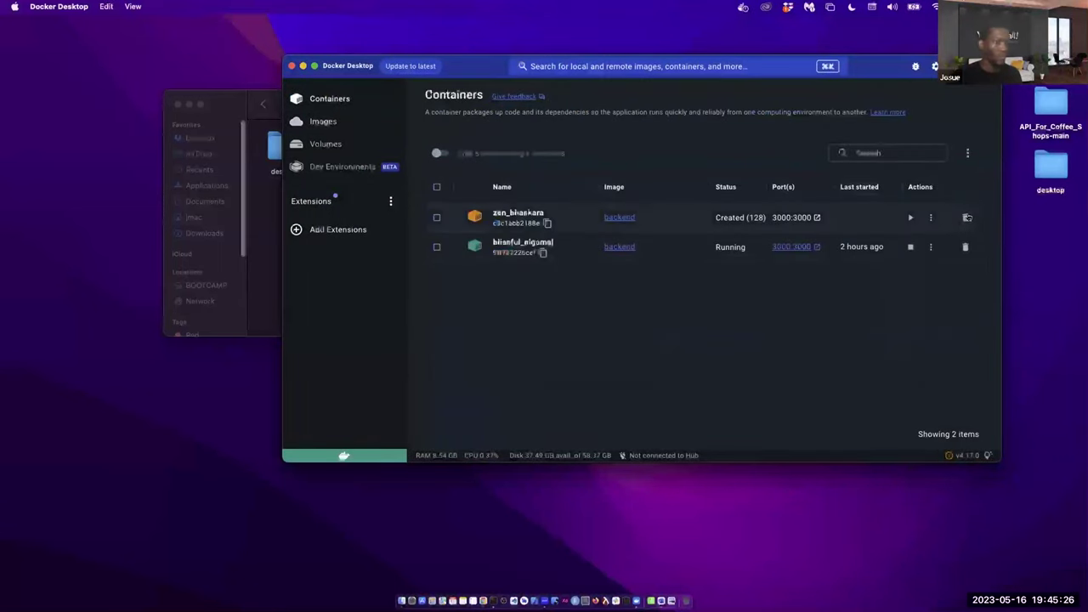
{"action": "left_click", "coordinate": [437, 218]}
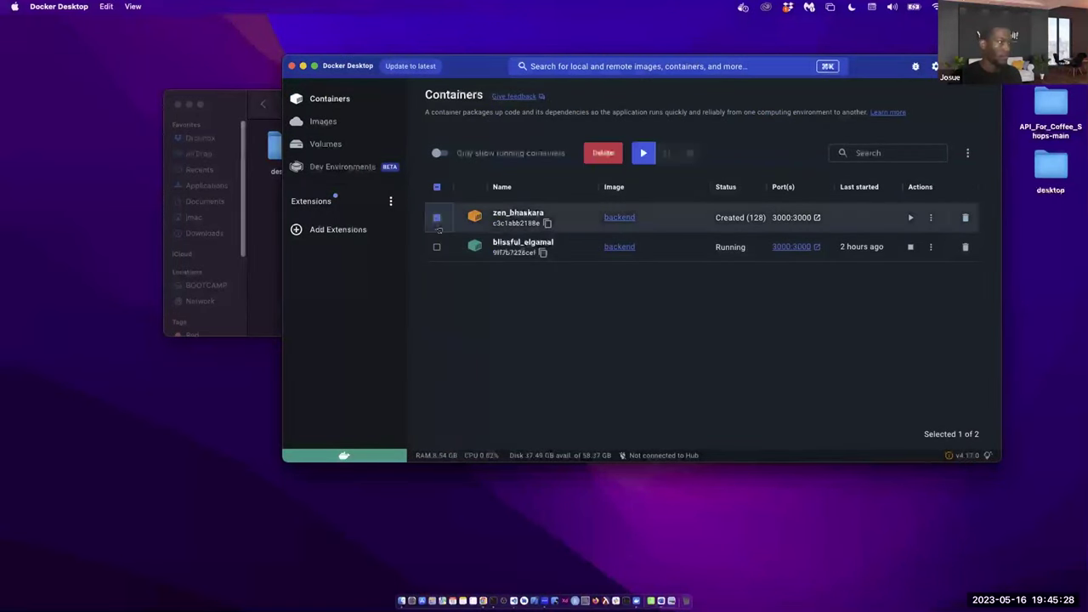
{"action": "left_click", "coordinate": [604, 153]}
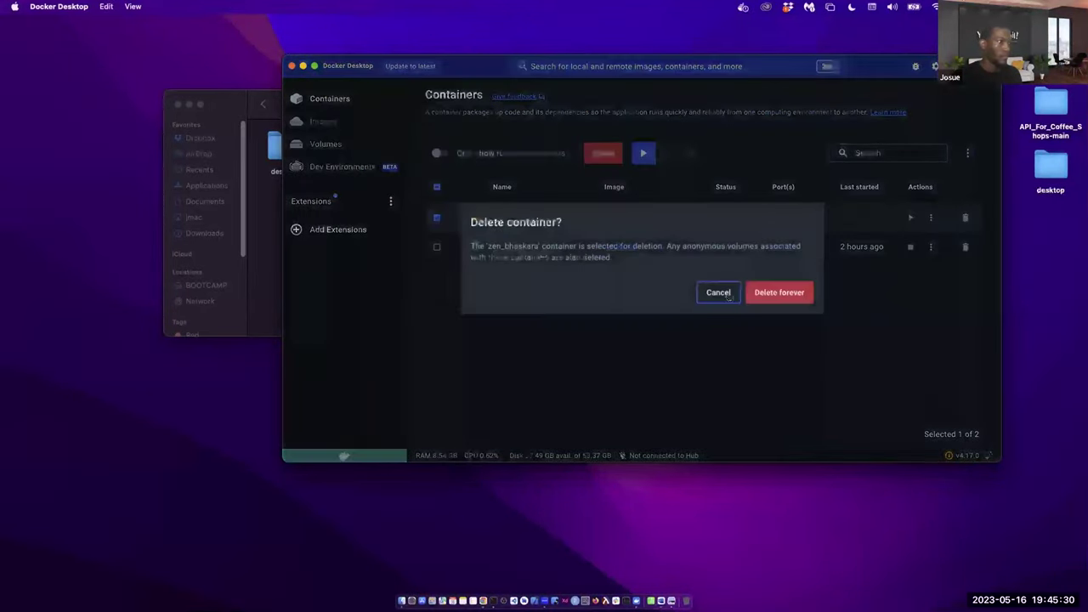
{"action": "left_click", "coordinate": [782, 293]}
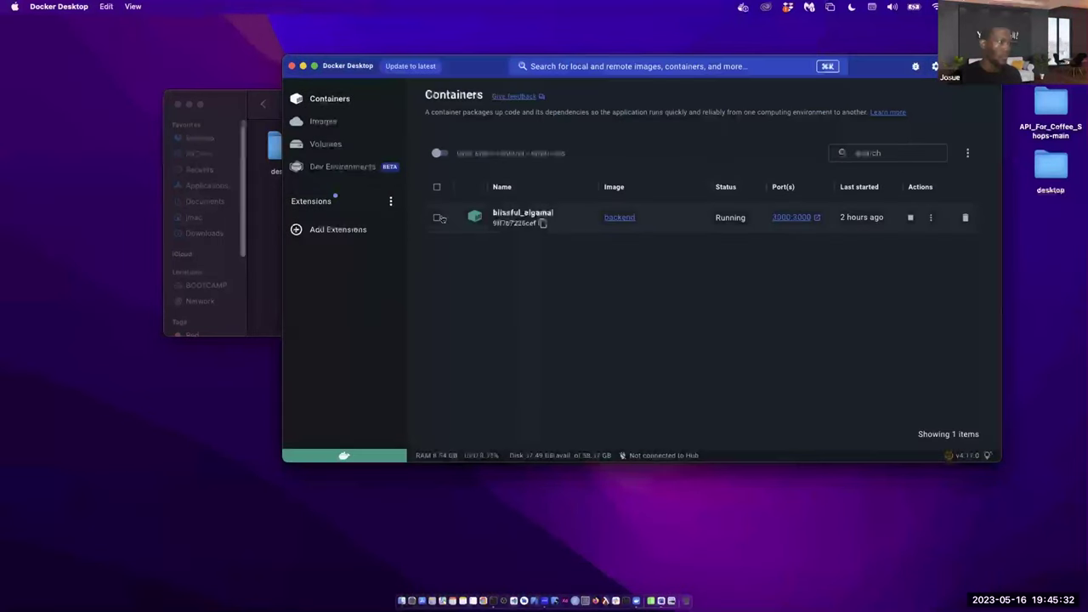
- Permanently delete the running blissful_elgamal container that uses the backend image
{"action": "left_click", "coordinate": [437, 218]}
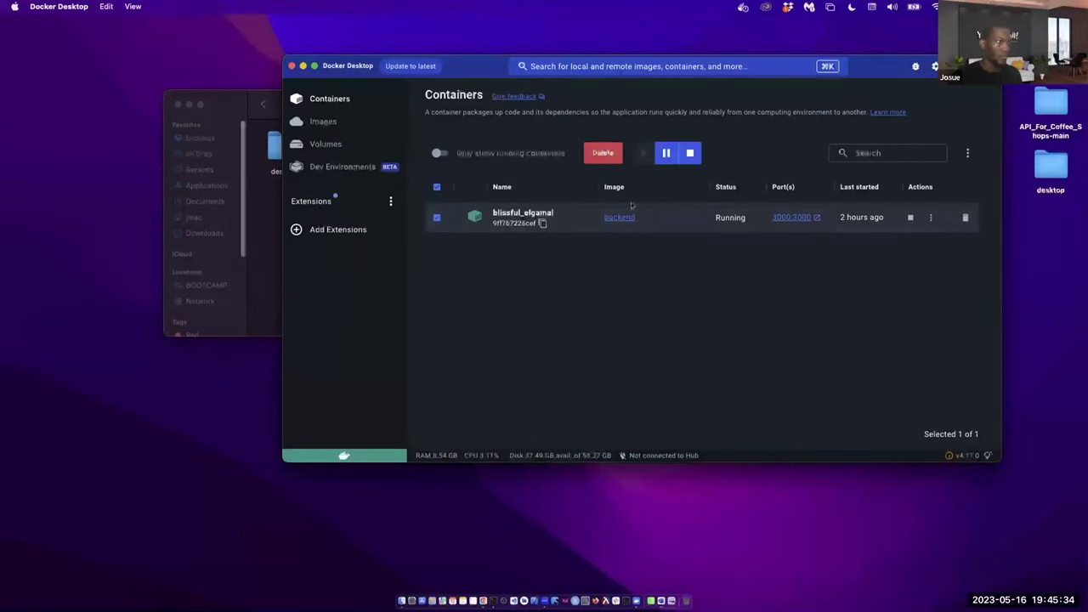
{"action": "left_click", "coordinate": [604, 153]}
{"action": "left_click", "coordinate": [754, 292]}
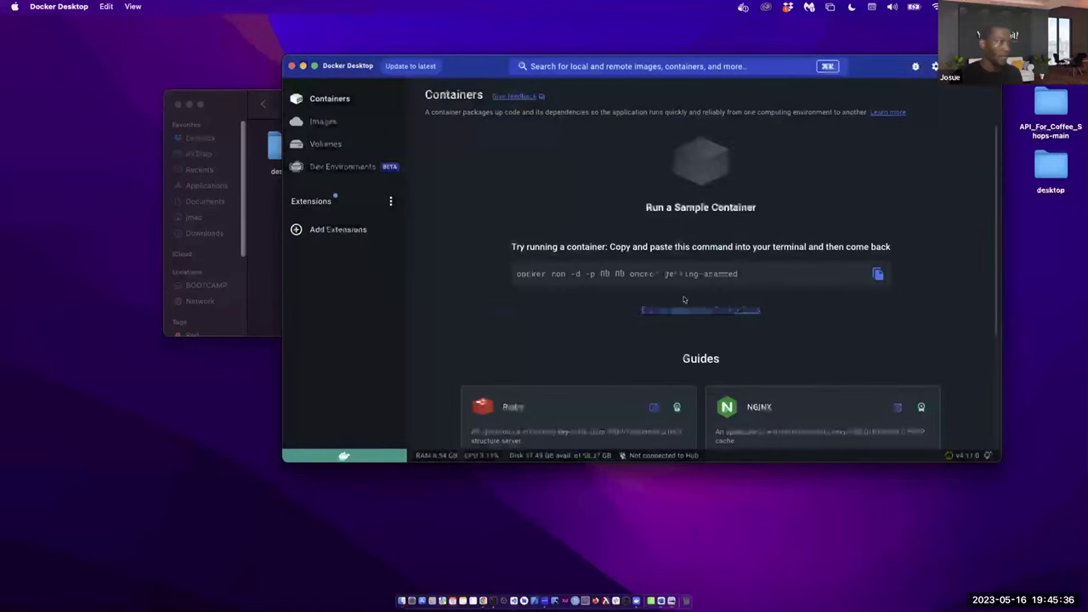
- Delete the latest backend image and the untagged image from Docker Desktop's local images
{"action": "left_click", "coordinate": [323, 121]}
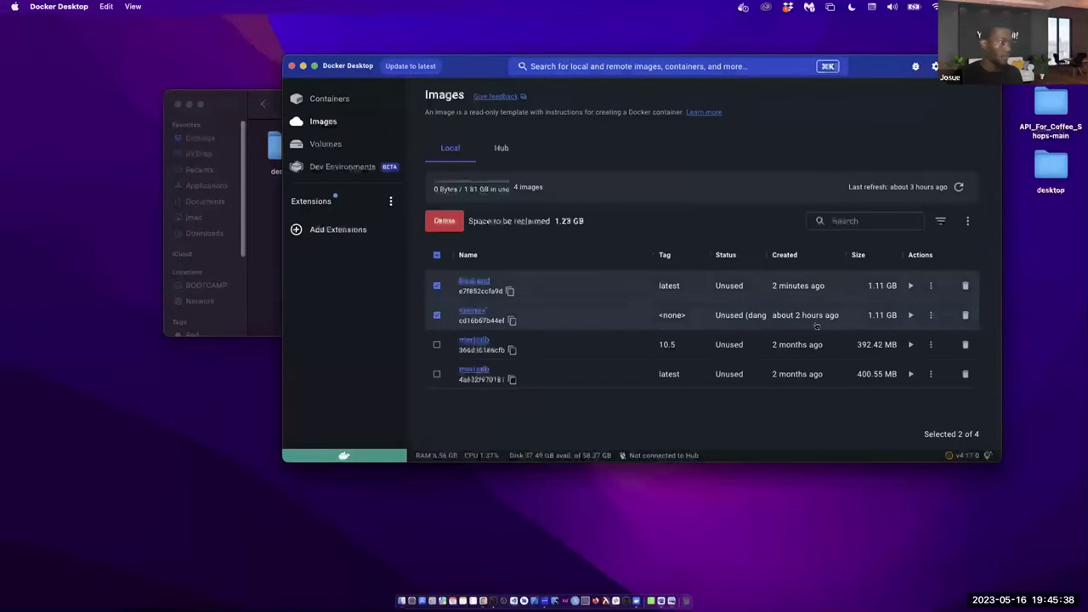
{"action": "left_click", "coordinate": [965, 285]}
{"action": "left_click", "coordinate": [704, 286]}
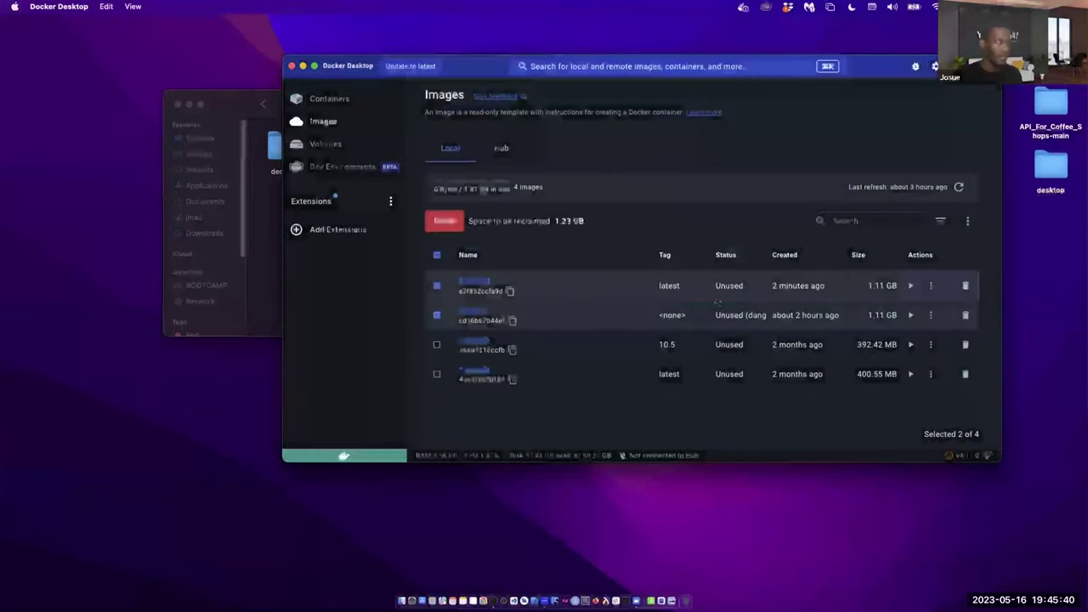
{"action": "left_click", "coordinate": [965, 286]}
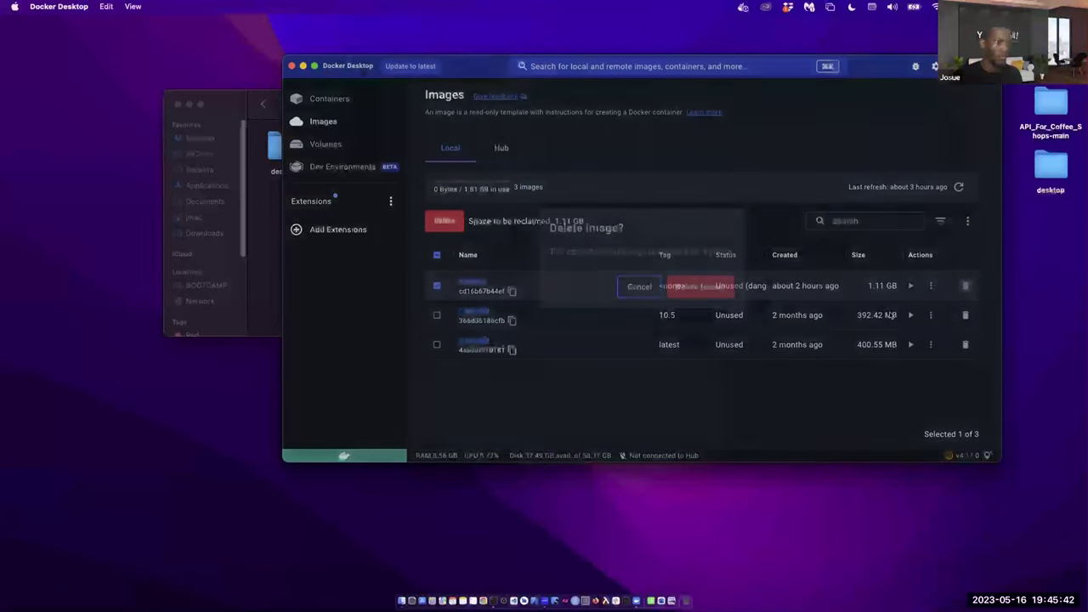
{"action": "left_click", "coordinate": [701, 287]}
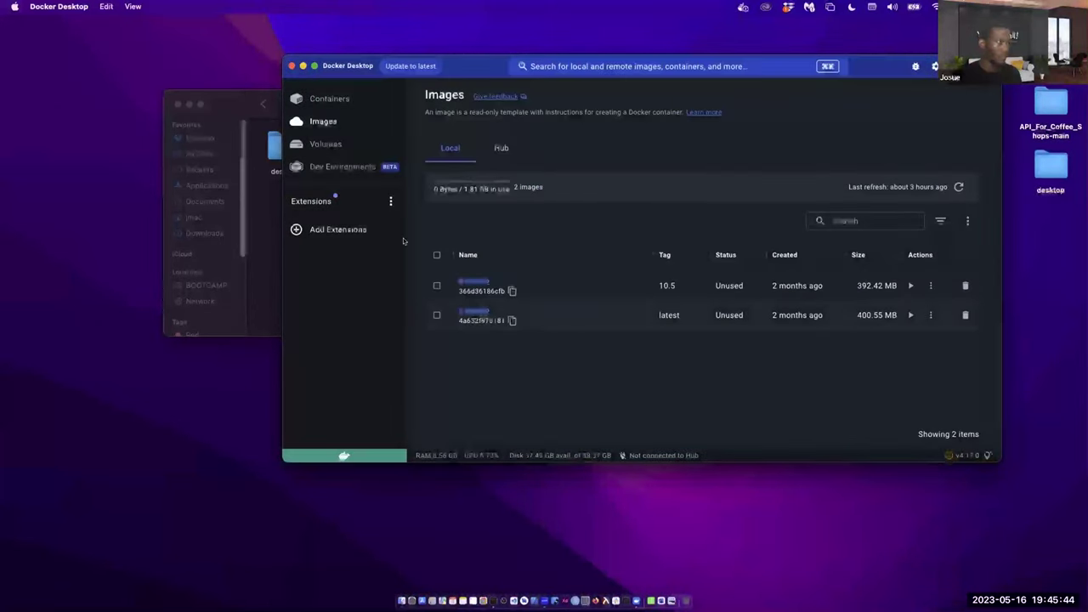
- Switch to Terminal, rebuild the image with docker build -t backend . and check Docker Desktop's image list before returning to Terminal
{"action": "key", "text": "ctrl+Right"}
{"action": "key", "text": "Up"}
{"action": "key", "text": "Up"}
{"action": "key", "text": "Return"}
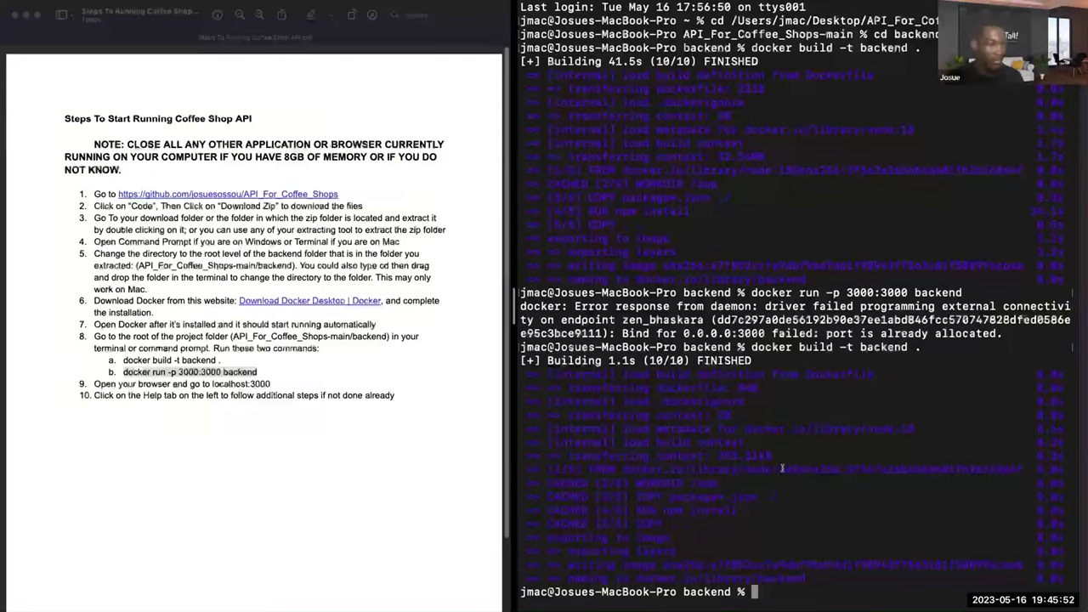
{"action": "key", "text": "ctrl+Left"}
{"action": "key", "text": "ctrl+Right"}
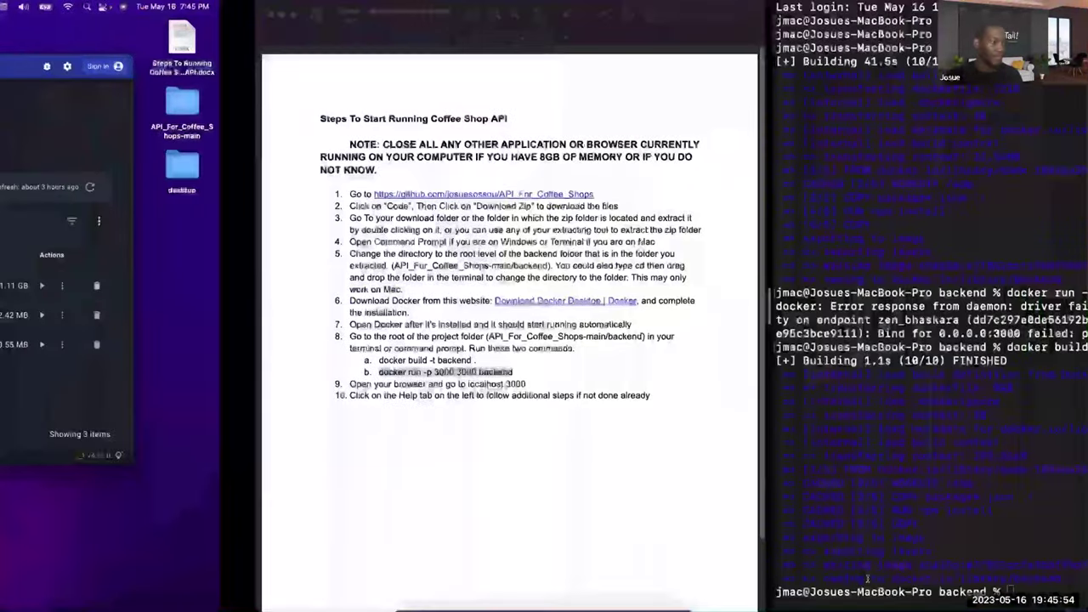
- Run docker build -t backend . again and start the container with docker run -p 3000:3000 backend
{"action": "key", "text": "Up"}
{"action": "key", "text": "Up"}
{"action": "key", "text": "Down"}
{"action": "key", "text": "Return"}
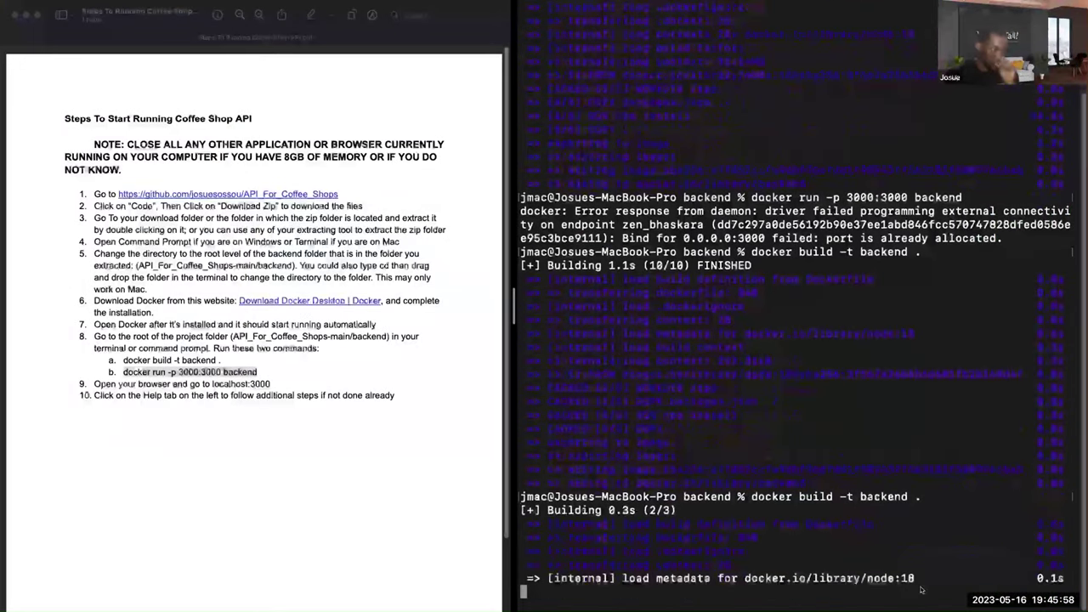
{"action": "key", "text": "Up"}
{"action": "key", "text": "Up"}
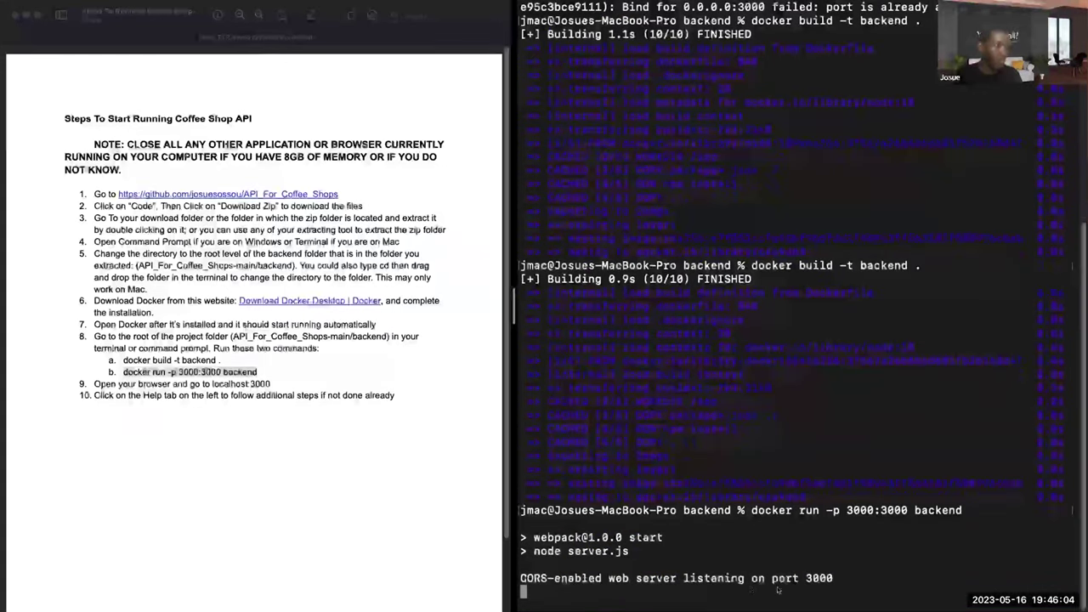
- Close the Docker Desktop and Finder windows on the desktop and return to the Terminal and instructions view
{"action": "key", "text": "super+Up"}
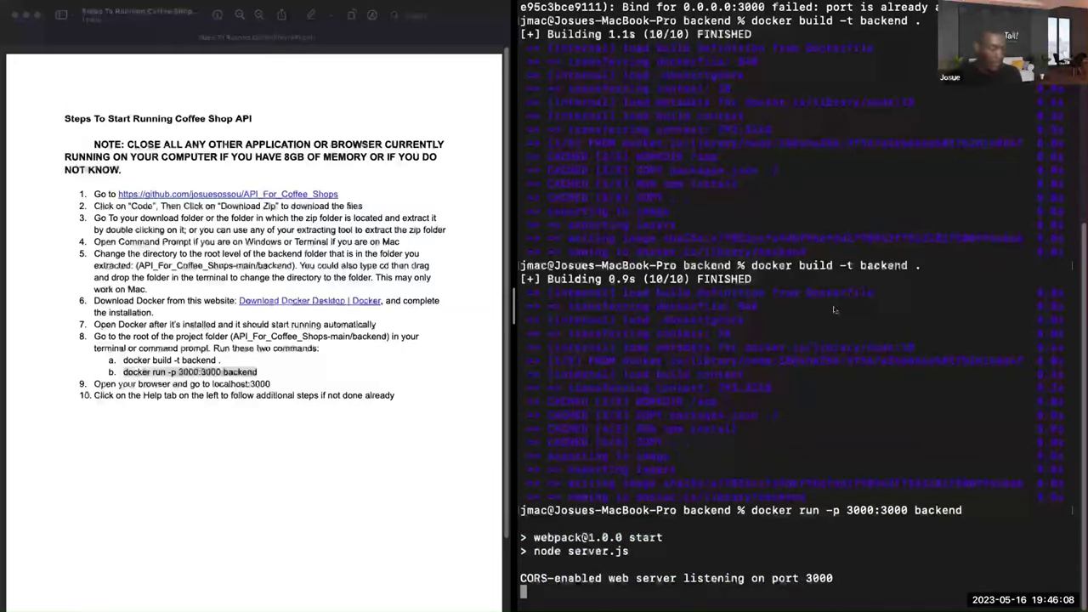
{"action": "key", "text": "ctrl+Left"}
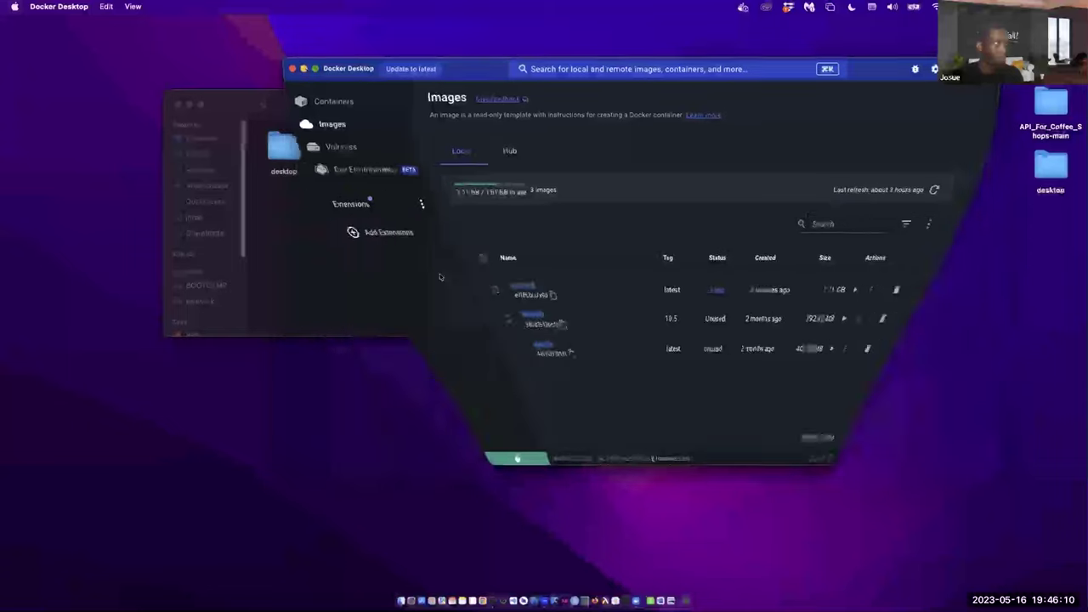
{"action": "key", "text": "super+w"}
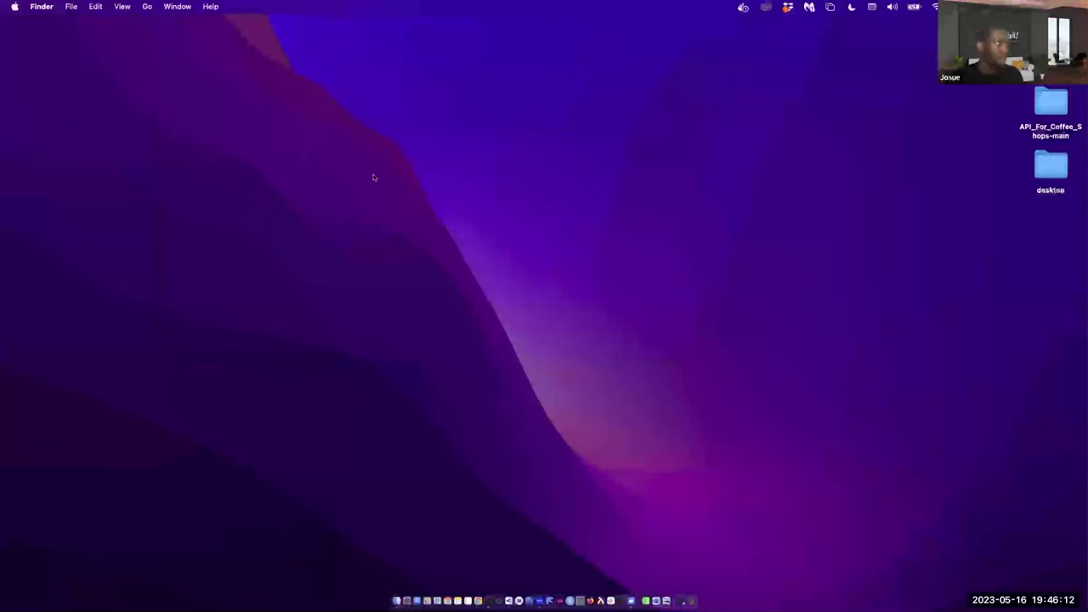
{"action": "key", "text": "ctrl+Right"}
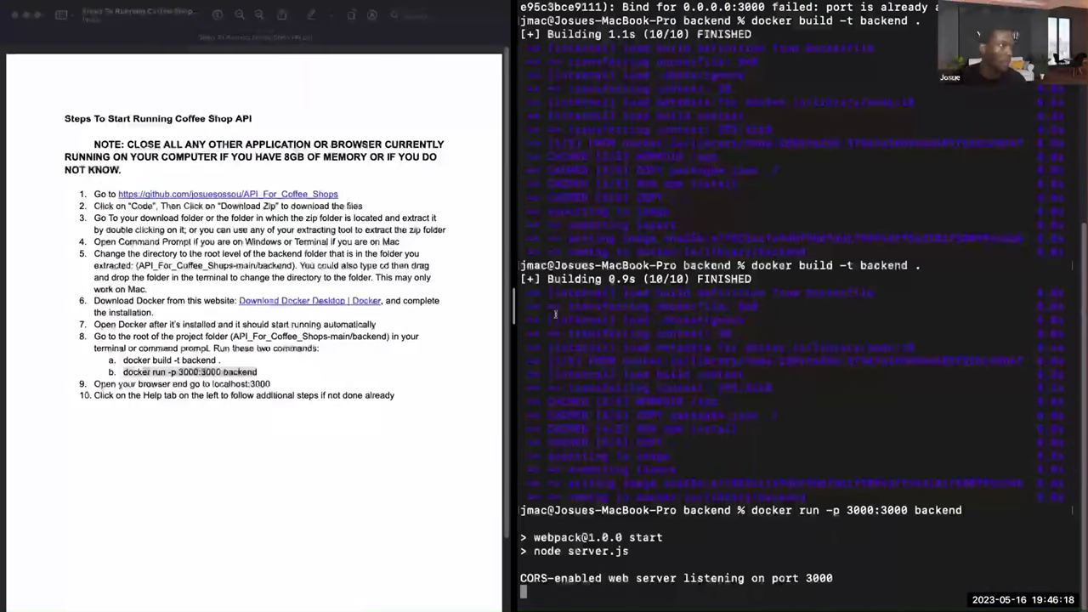
{"action": "left_click_drag", "start_coordinate": [513, 307], "coordinate": [503, 306]}
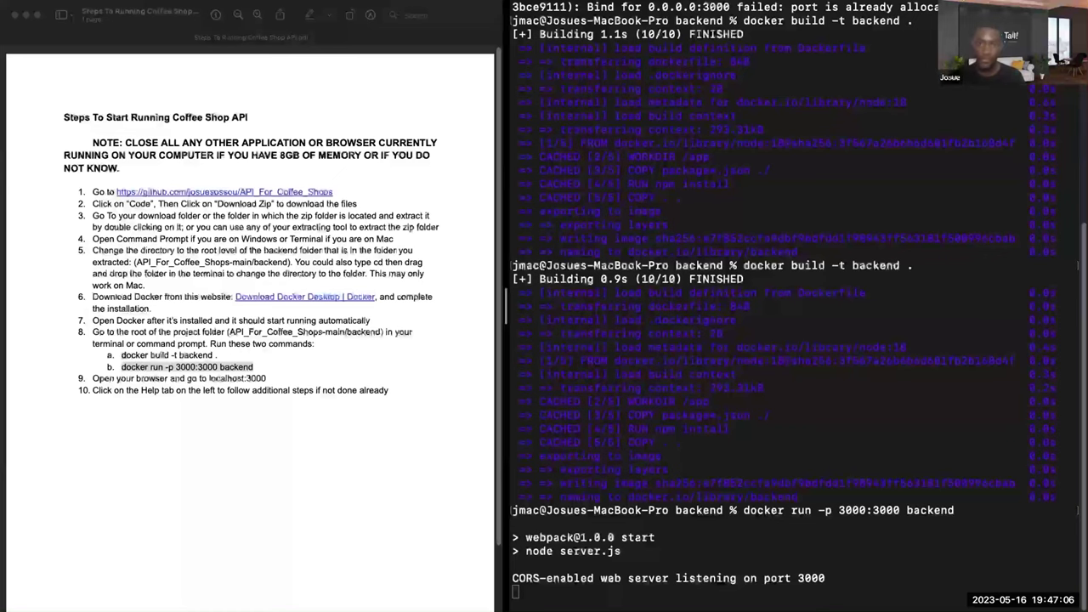
{"action": "left_click_drag", "start_coordinate": [864, 560], "coordinate": [513, 510]}
{"action": "left_click", "coordinate": [877, 541]}
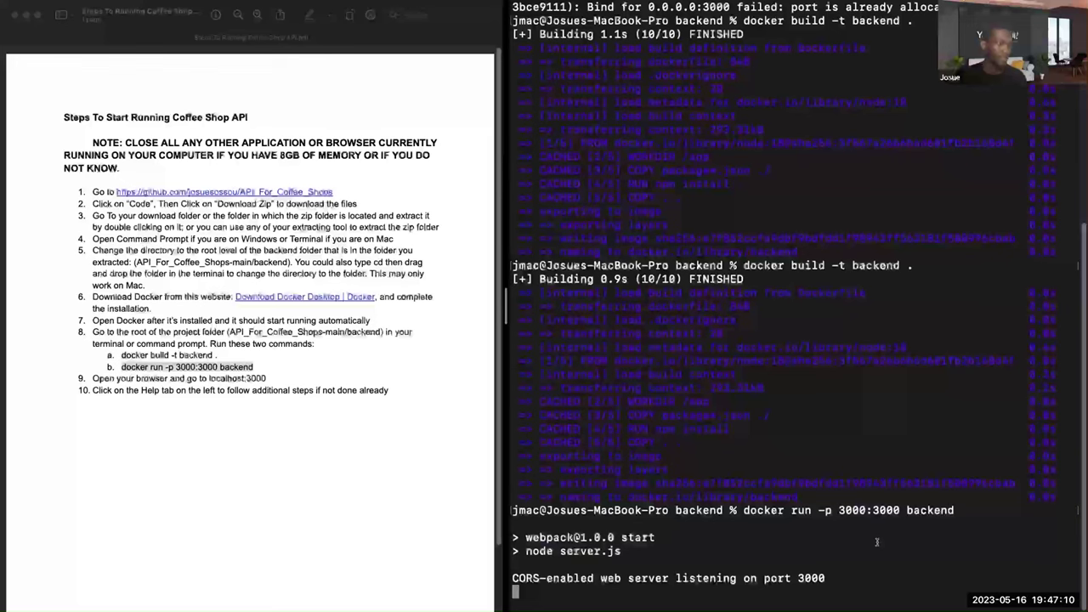
{"action": "left_click_drag", "start_coordinate": [504, 277], "coordinate": [507, 277]}
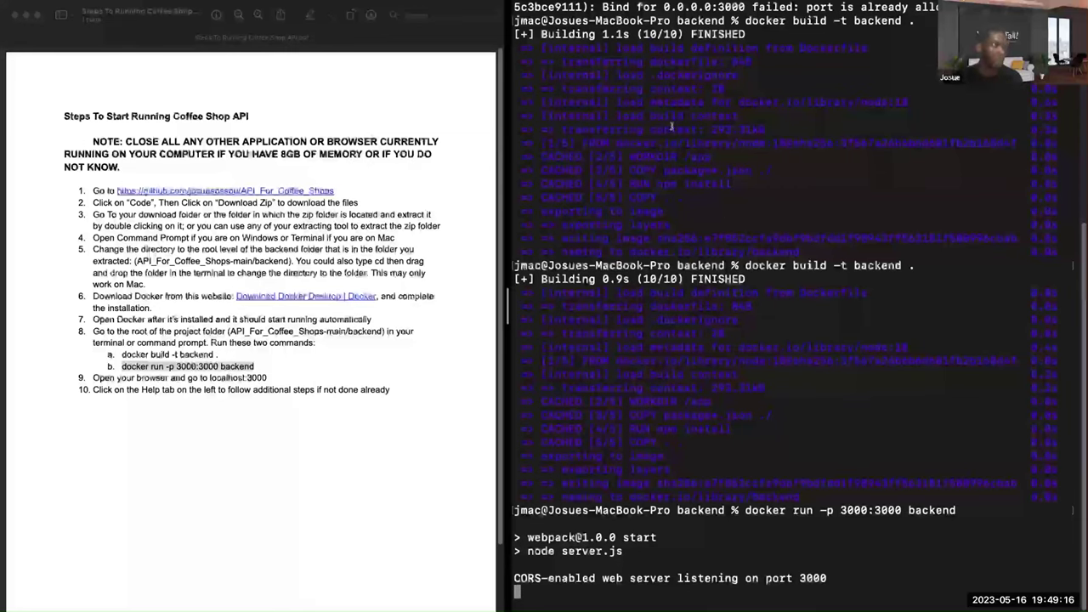
- Switch to the browser to view the Docker Desktop download page, and return to the instructions and Terminal
{"action": "key", "text": "super+Tab"}
{"action": "left_click", "coordinate": [628, 16]}
{"action": "left_click", "coordinate": [716, 17]}
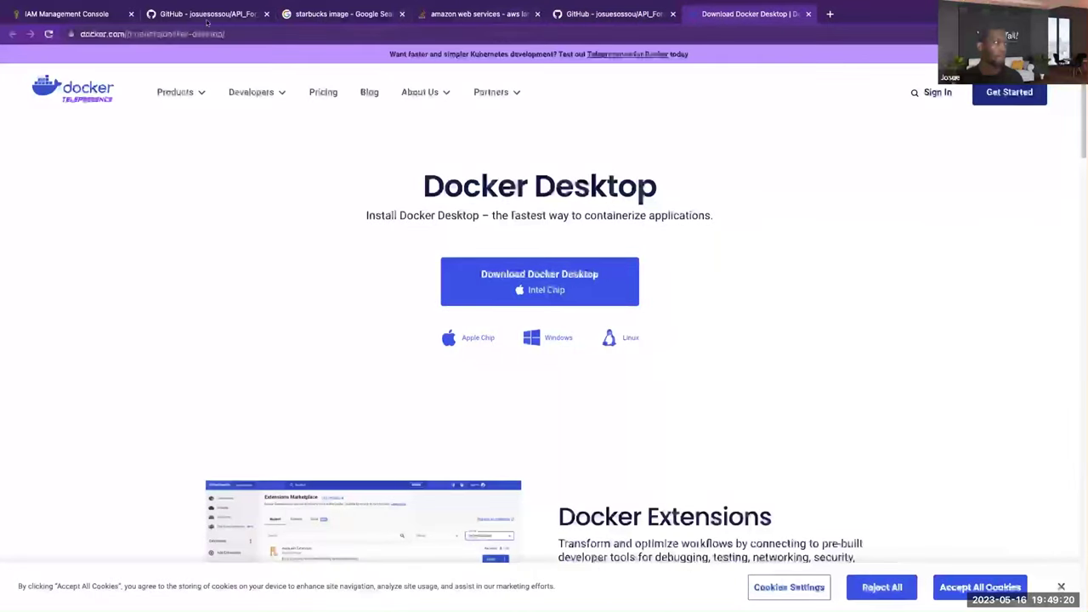
{"action": "mouse_move", "coordinate": [383, 36]}
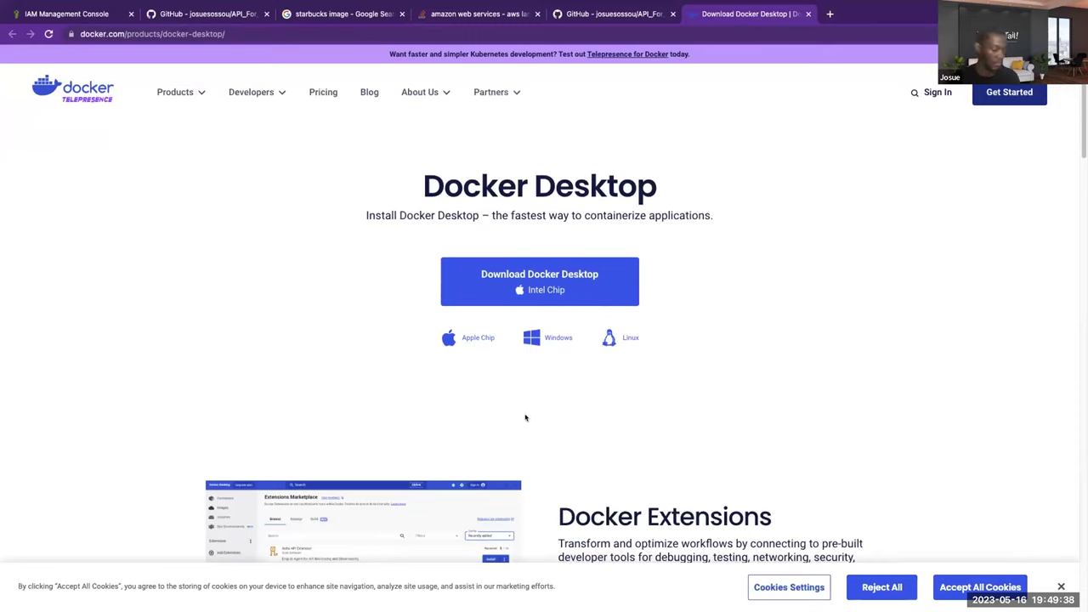
{"action": "key", "text": "ctrl+Left"}
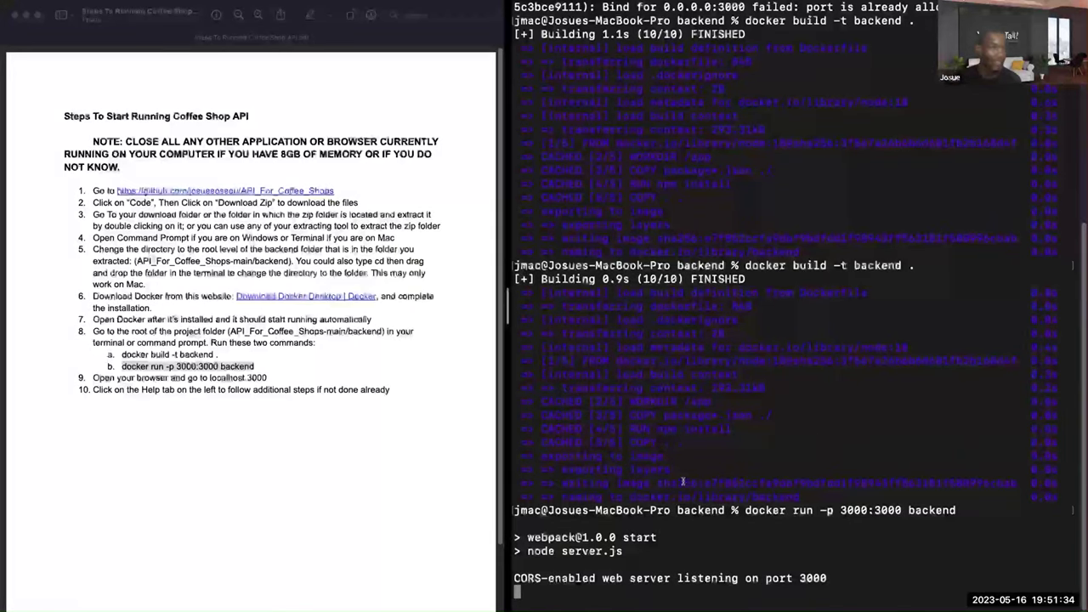
- Highlight the docker run -p 3000:3000 backend command and the server start output below it in Terminal
{"action": "left_click_drag", "start_coordinate": [745, 511], "coordinate": [950, 507]}
{"action": "left_click", "coordinate": [951, 510]}
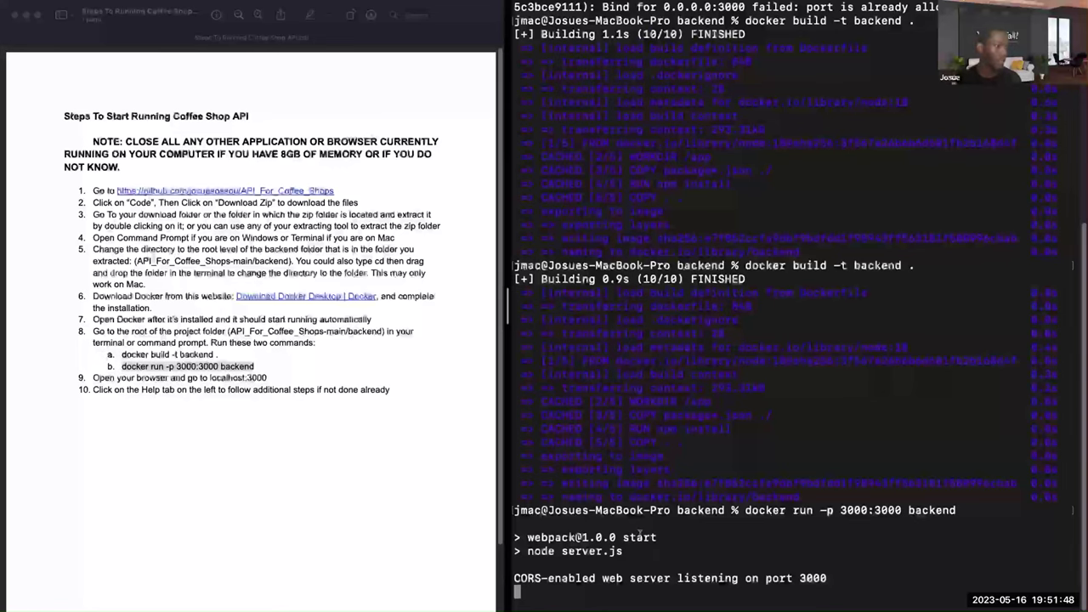
{"action": "left_click_drag", "start_coordinate": [520, 536], "coordinate": [722, 570]}
{"action": "left_click", "coordinate": [822, 576]}
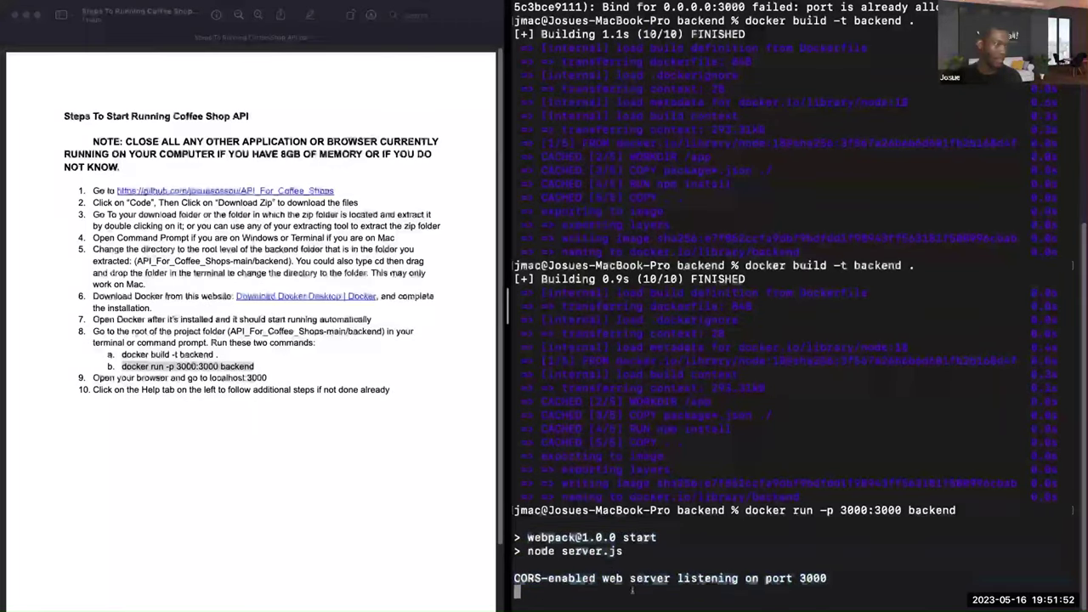
{"action": "triple_click", "coordinate": [829, 579]}
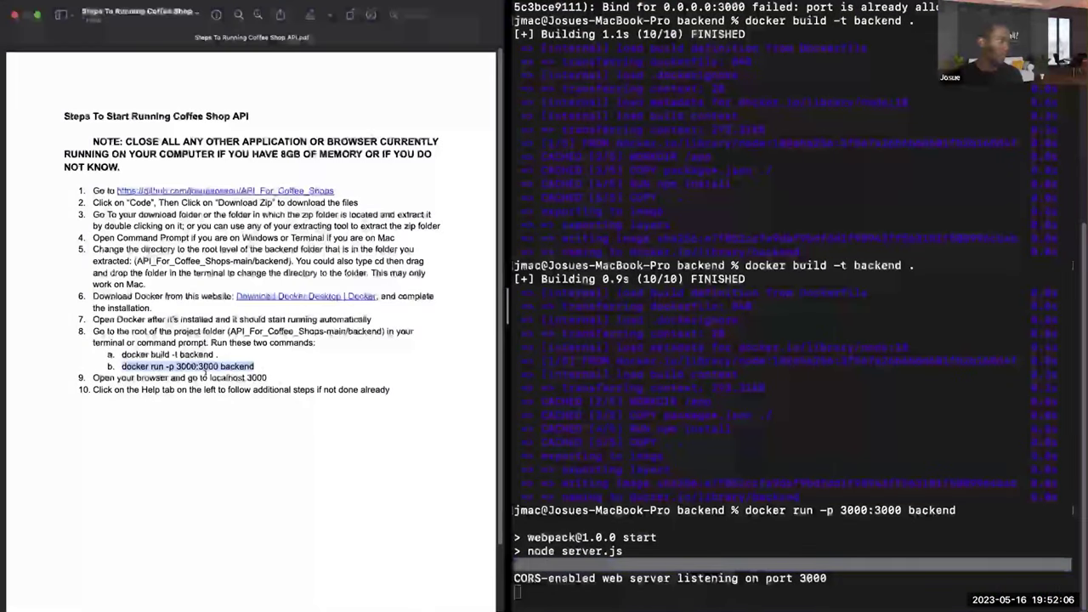
- Find the localhost:3000 address in step 9 of the instructions and open it in a new browser tab
{"action": "left_click_drag", "start_coordinate": [209, 378], "coordinate": [286, 379]}
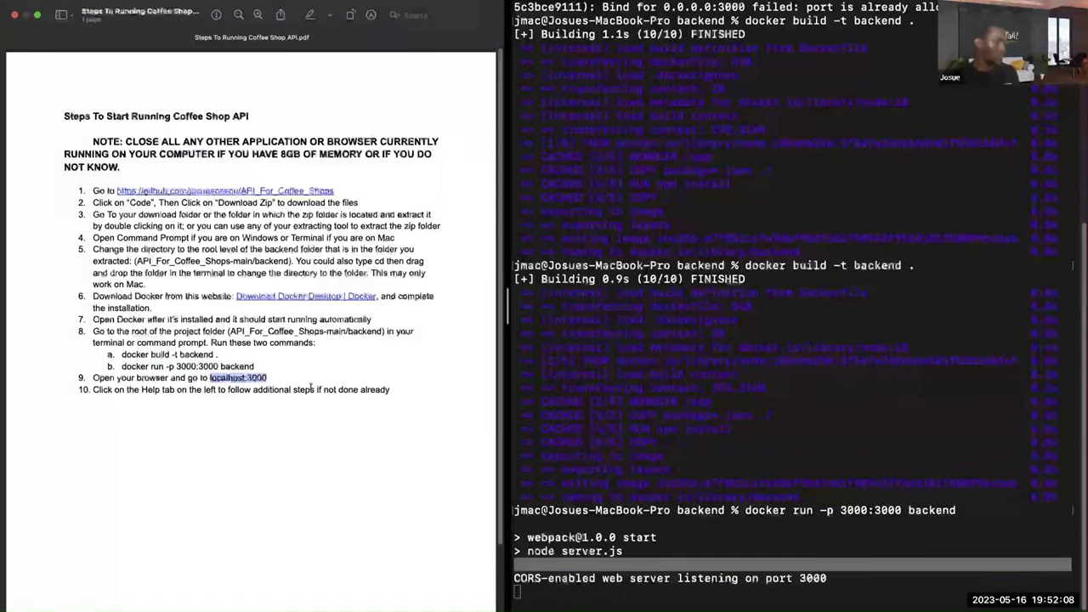
{"action": "key", "text": "ctrl+Right"}
{"action": "key", "text": "super+t"}
{"action": "key", "text": "super+w"}
{"action": "key", "text": "ctrl+Left"}
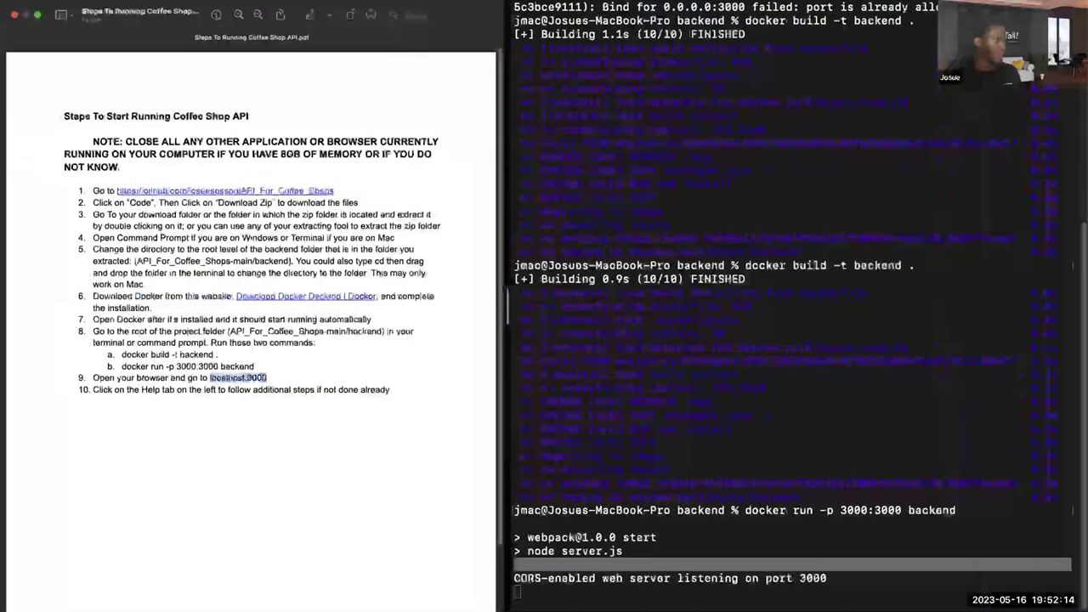
{"action": "key", "text": "ctrl+Right"}
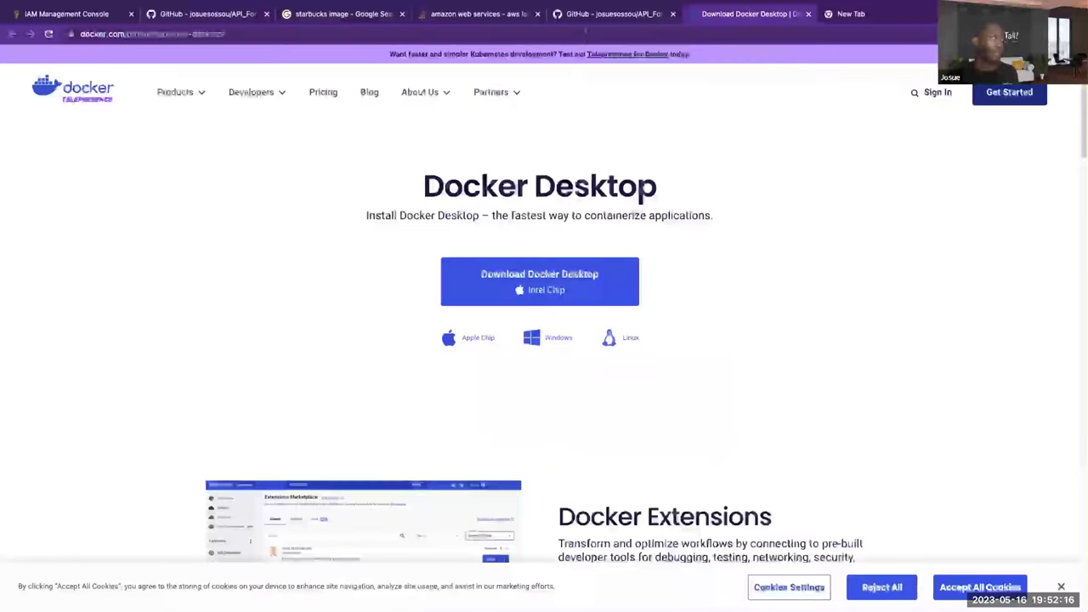
{"action": "key", "text": "ctrl+Tab"}
{"action": "left_click", "coordinate": [732, 32]}
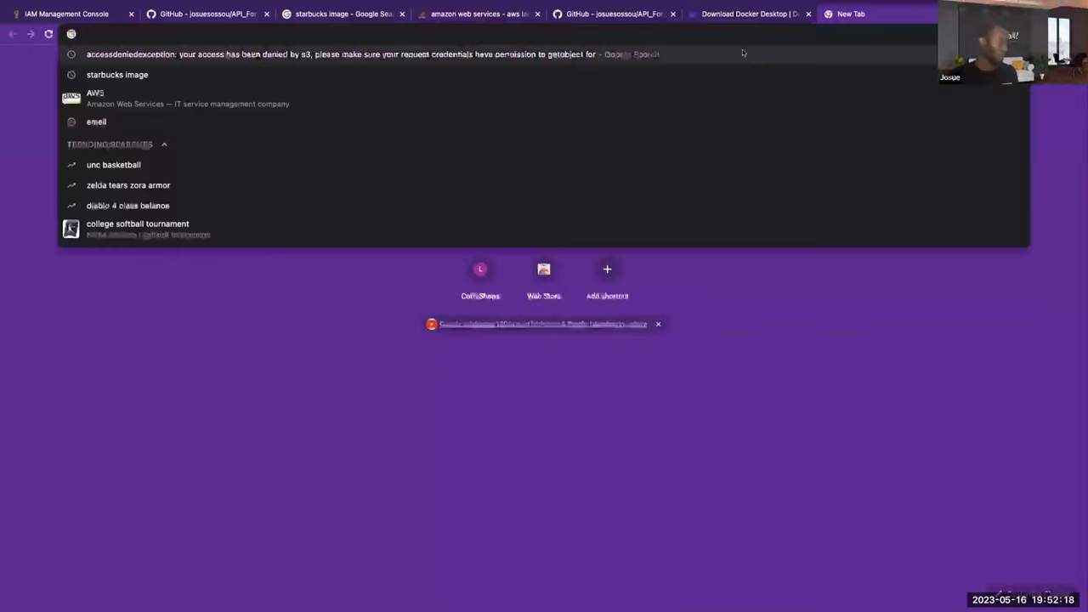
{"action": "type", "text": "localhost:3000"}
{"action": "key", "text": "Return"}
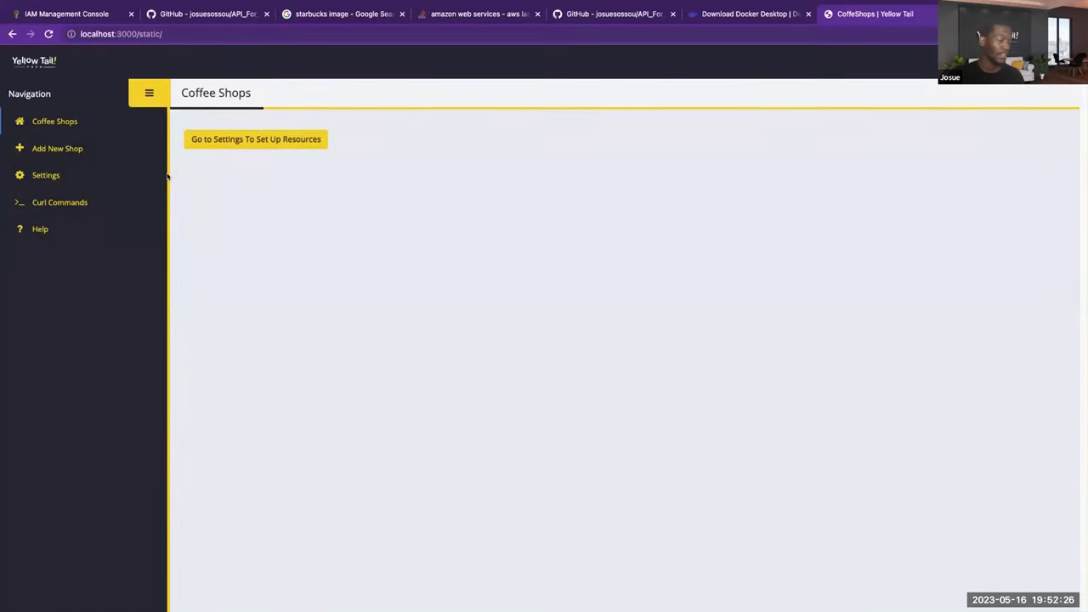
- View the Coffee Shops page and the list of sections on the Curl Commands page
{"action": "left_click", "coordinate": [78, 121]}
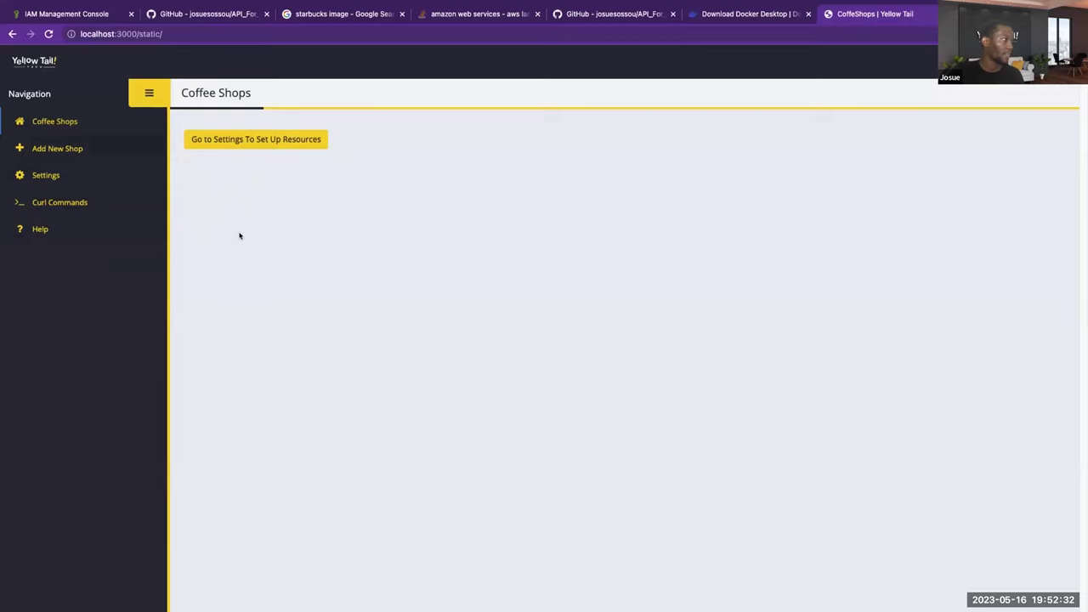
{"action": "left_click", "coordinate": [142, 204]}
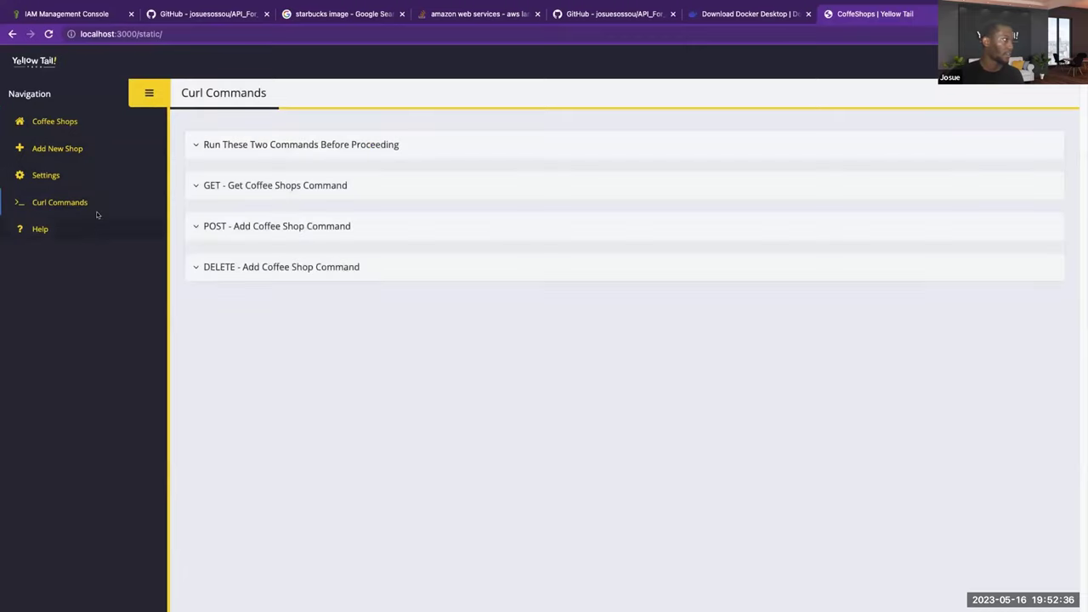
{"action": "left_click_drag", "start_coordinate": [272, 144], "coordinate": [355, 148]}
{"action": "left_click", "coordinate": [355, 148]}
{"action": "left_click", "coordinate": [364, 162]}
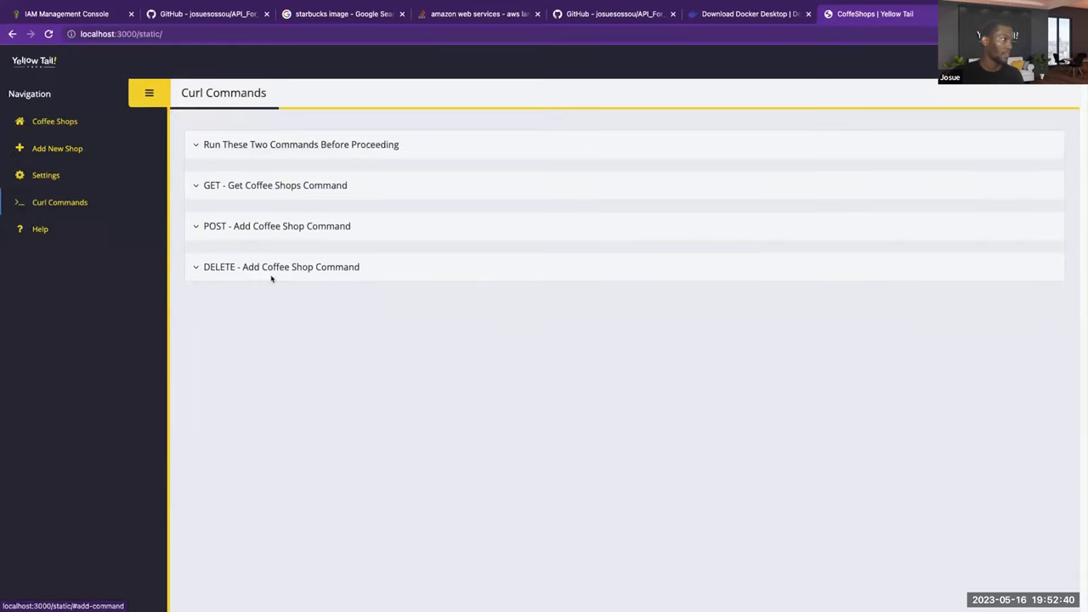
- Compare the Help page sections with the Settings credentials form, and switch to the IAM Management Console's Policies page
{"action": "left_click", "coordinate": [59, 230]}
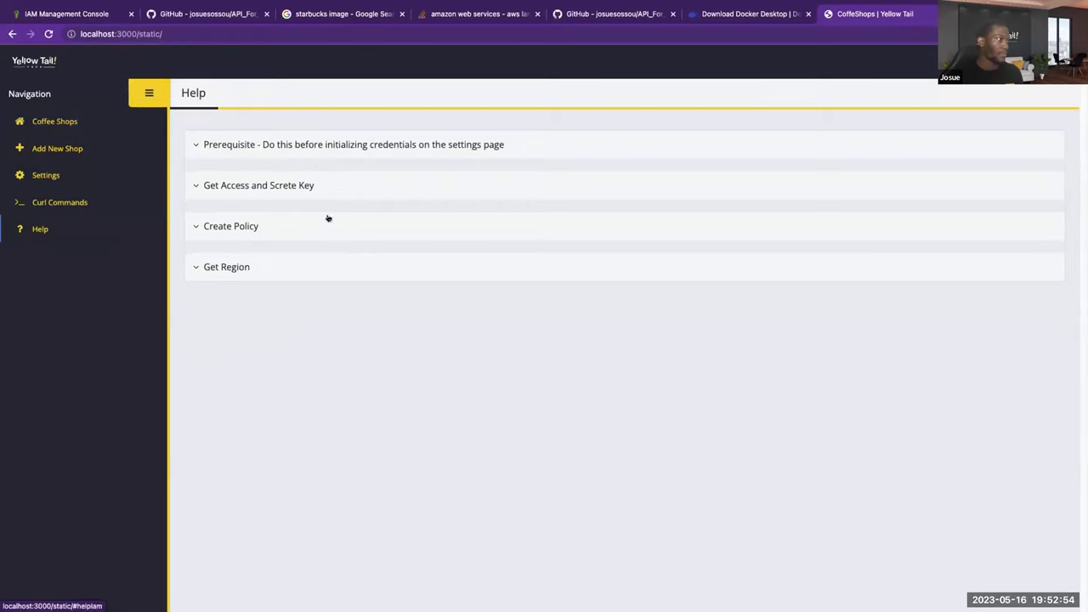
{"action": "left_click", "coordinate": [79, 180]}
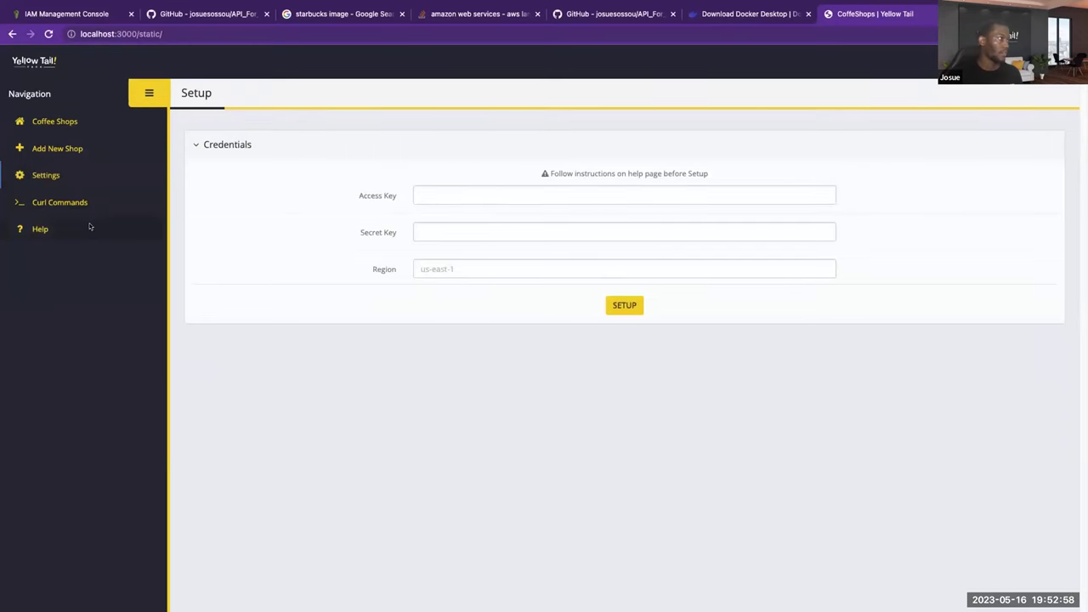
{"action": "left_click", "coordinate": [86, 225]}
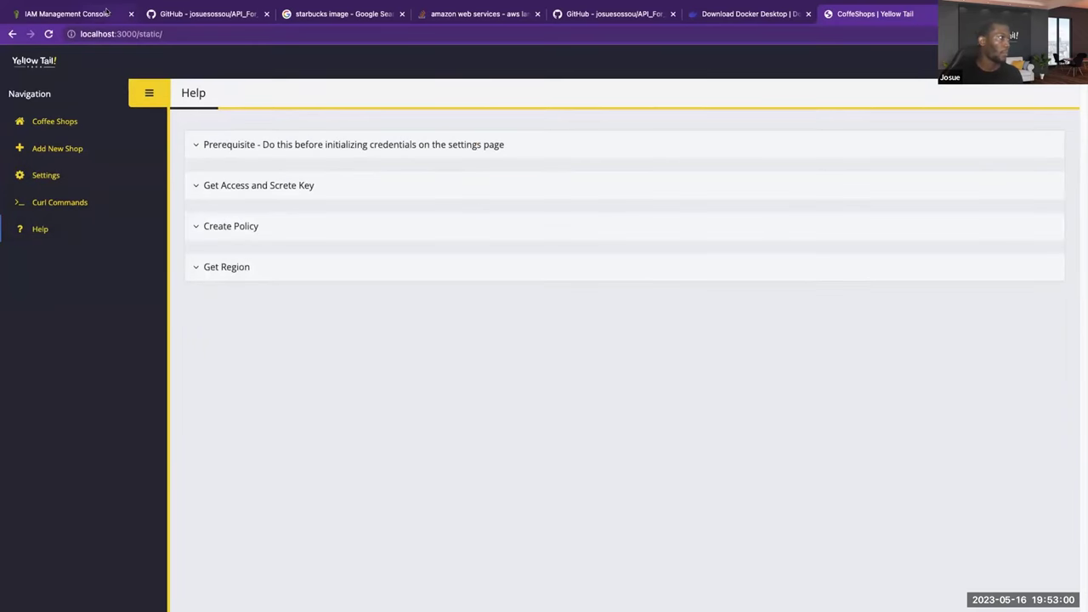
{"action": "left_click", "coordinate": [106, 12]}
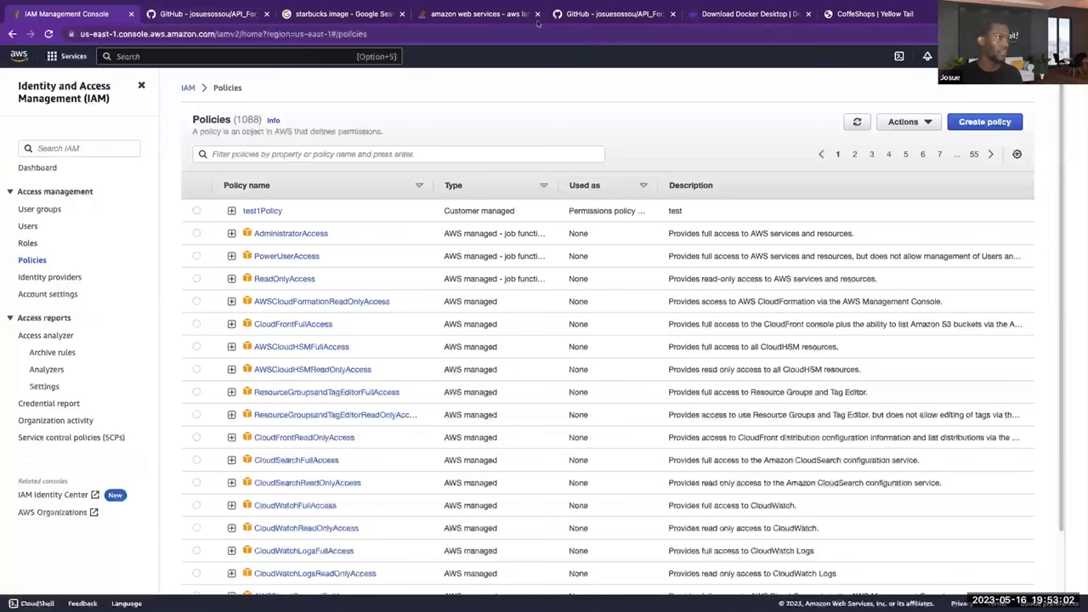
{"action": "left_click", "coordinate": [833, 14]}
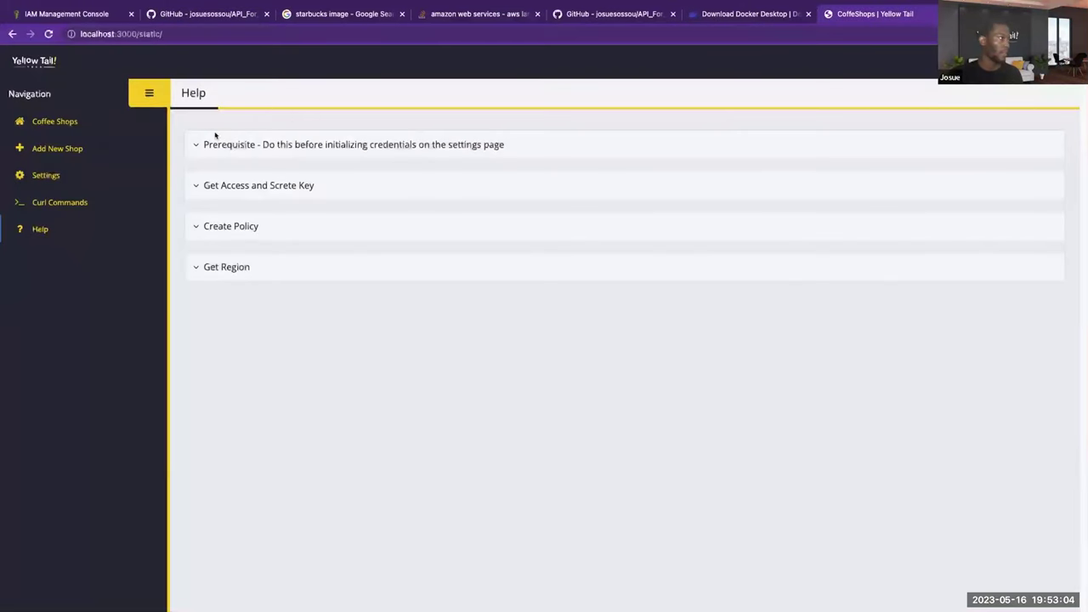
{"action": "left_click", "coordinate": [89, 14]}
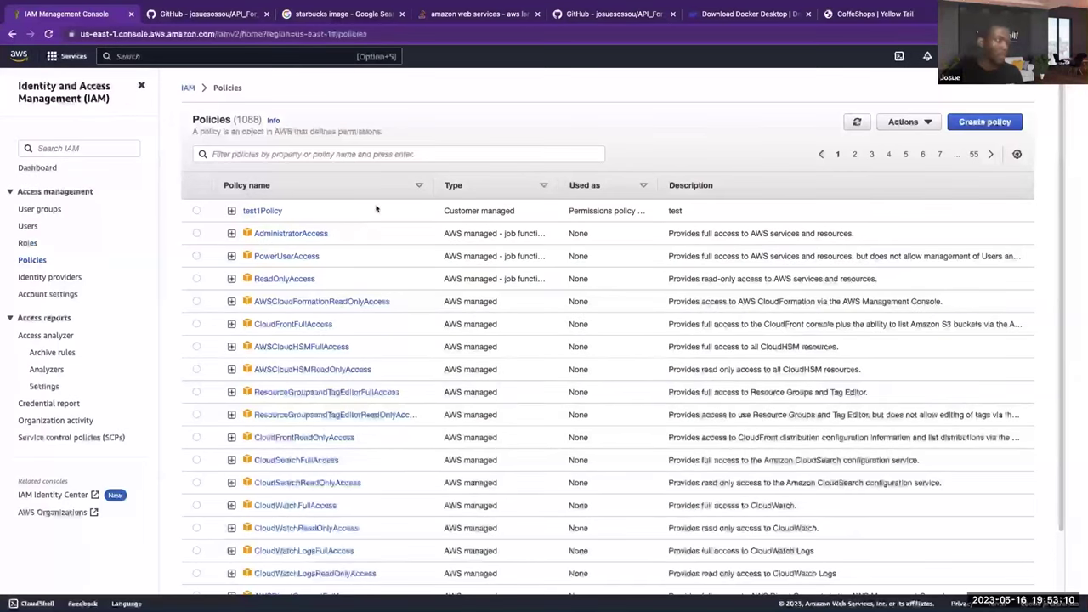
{"action": "key", "text": "ctrl+Left"}
{"action": "key", "text": "ctrl+Right"}
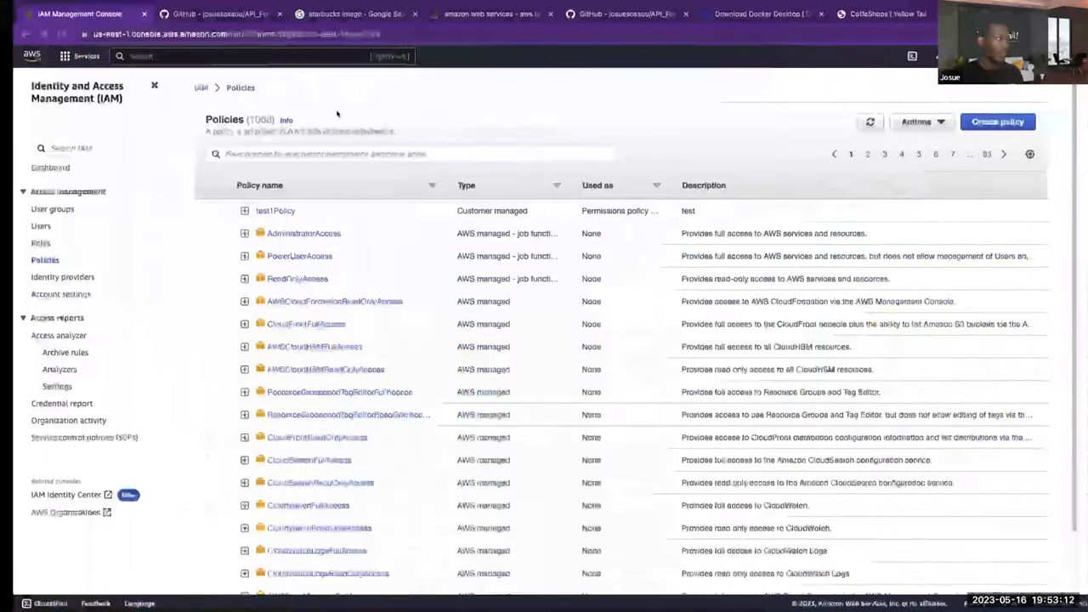
{"action": "key", "text": "ctrl+Left"}
{"action": "key", "text": "ctrl+Right"}
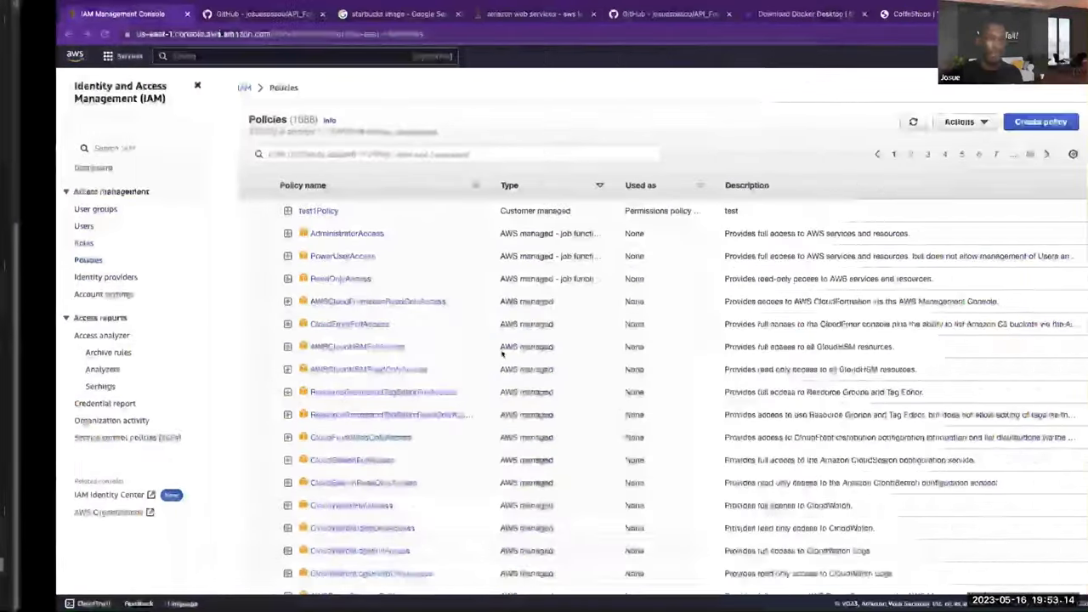
- Highlight the web server's start output below the docker run command in Terminal, and return to the IAM Management Console
{"action": "key", "text": "ctrl+Left"}
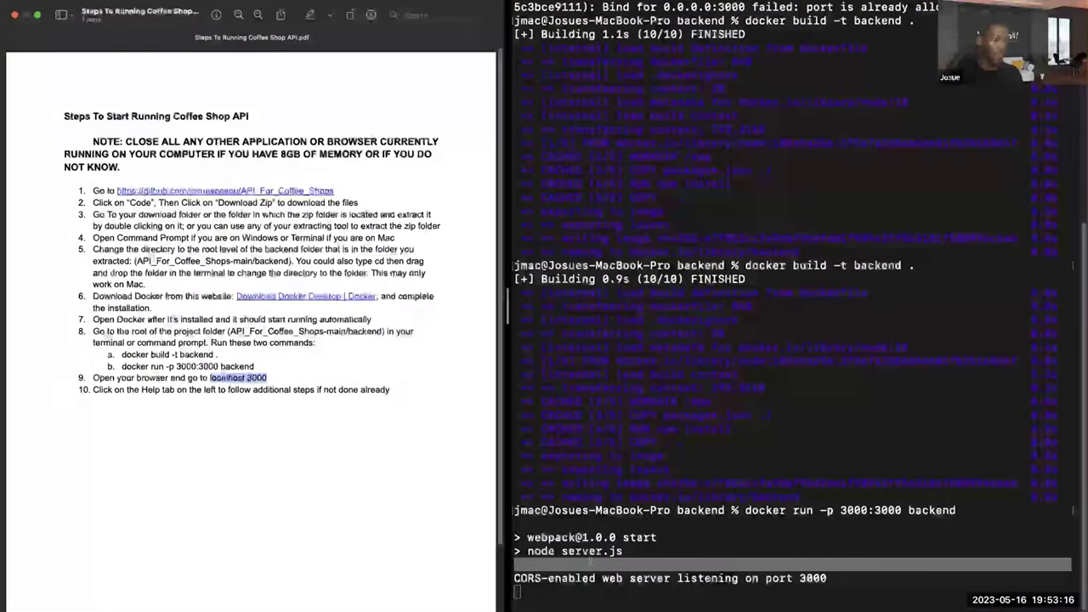
{"action": "left_click_drag", "start_coordinate": [865, 579], "coordinate": [517, 537]}
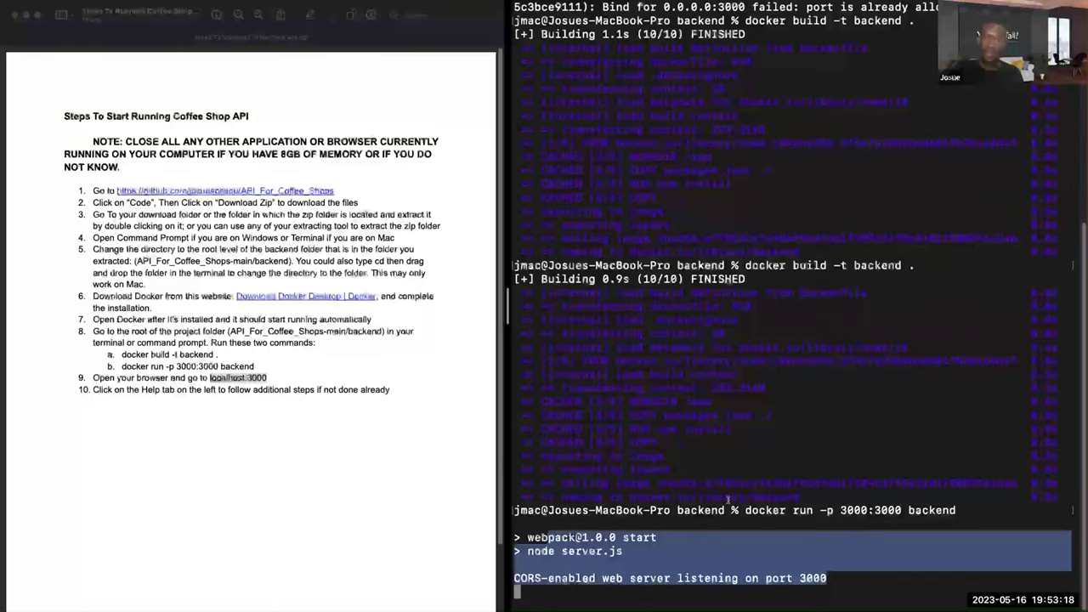
{"action": "key", "text": "ctrl+Right"}
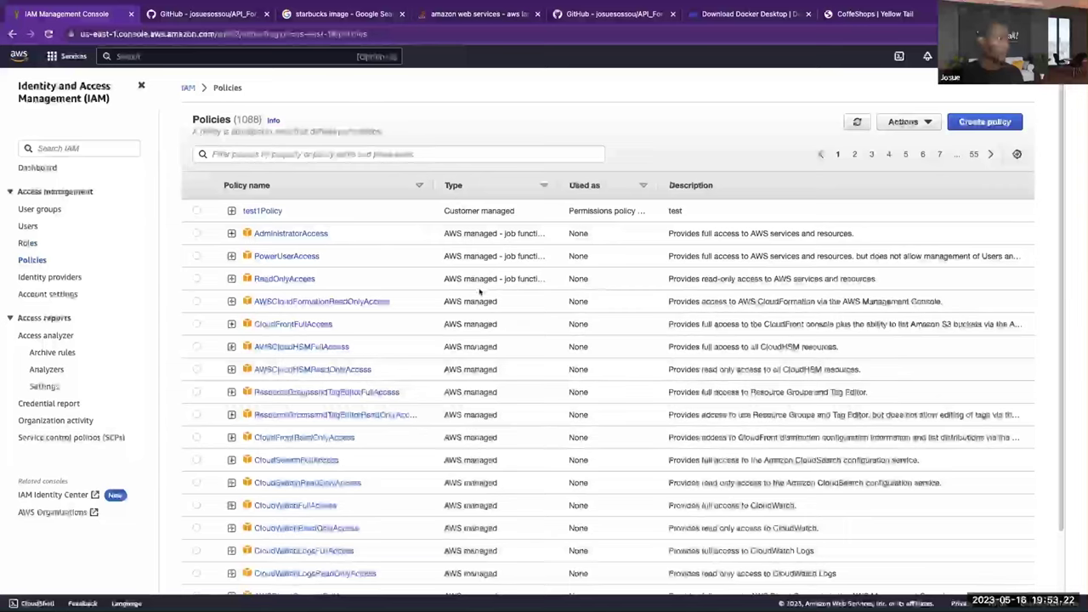
{"action": "key", "text": "ctrl+Left"}
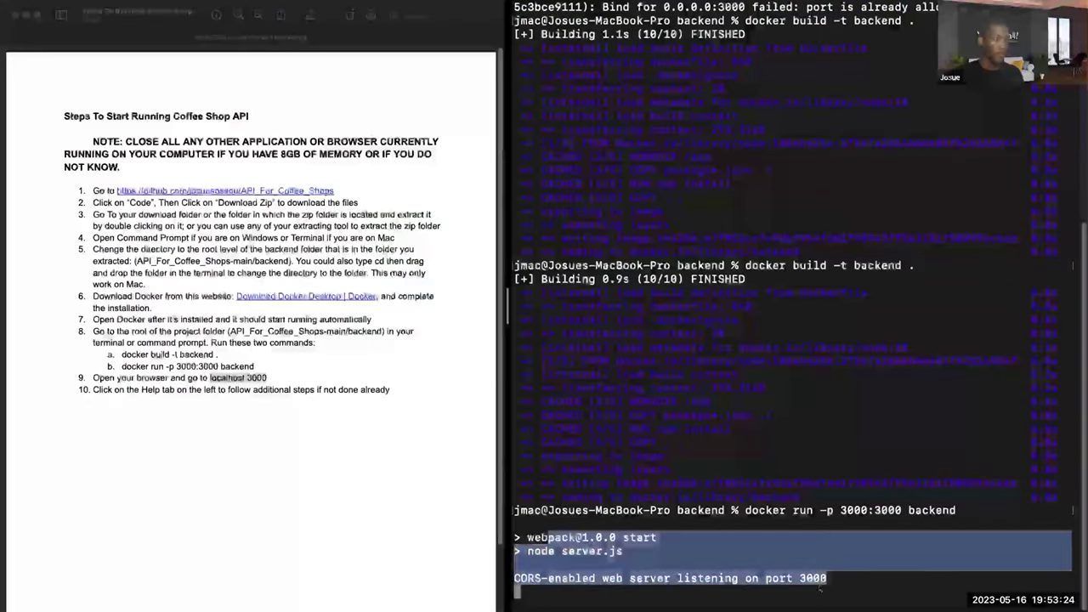
{"action": "left_click", "coordinate": [842, 585]}
{"action": "left_click_drag", "start_coordinate": [842, 585], "coordinate": [527, 551]}
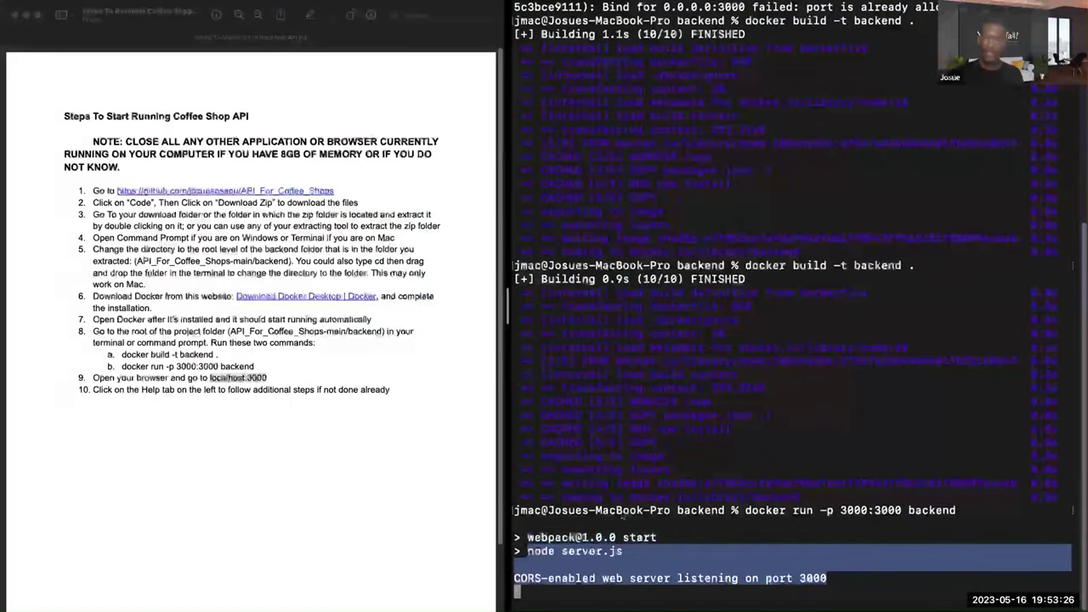
{"action": "key", "text": "ctrl+Right"}
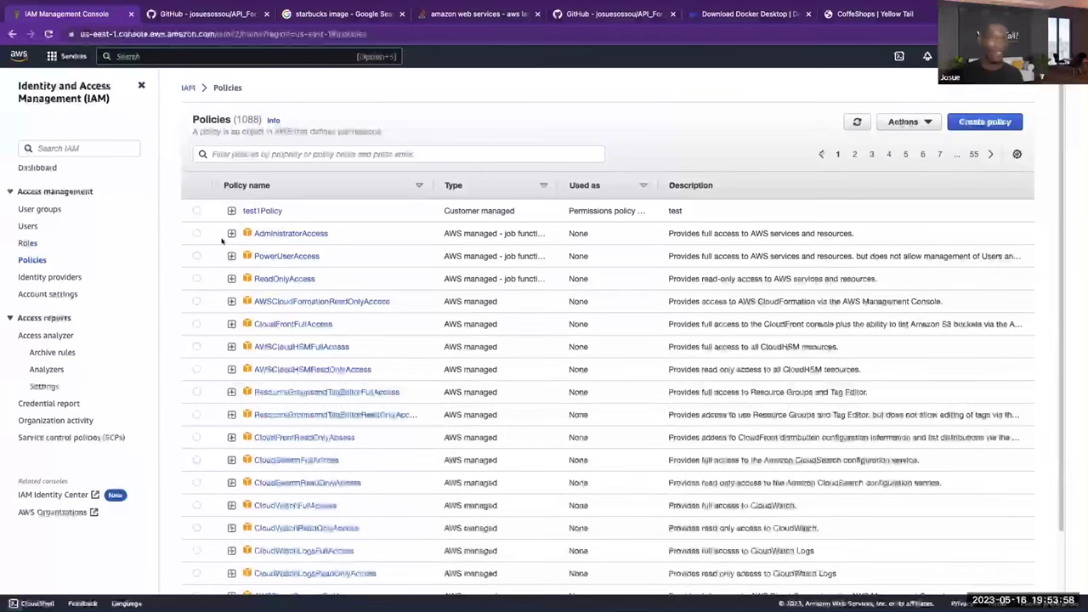
{"action": "key", "text": "ctrl+Left"}
{"action": "key", "text": "ctrl+Right"}
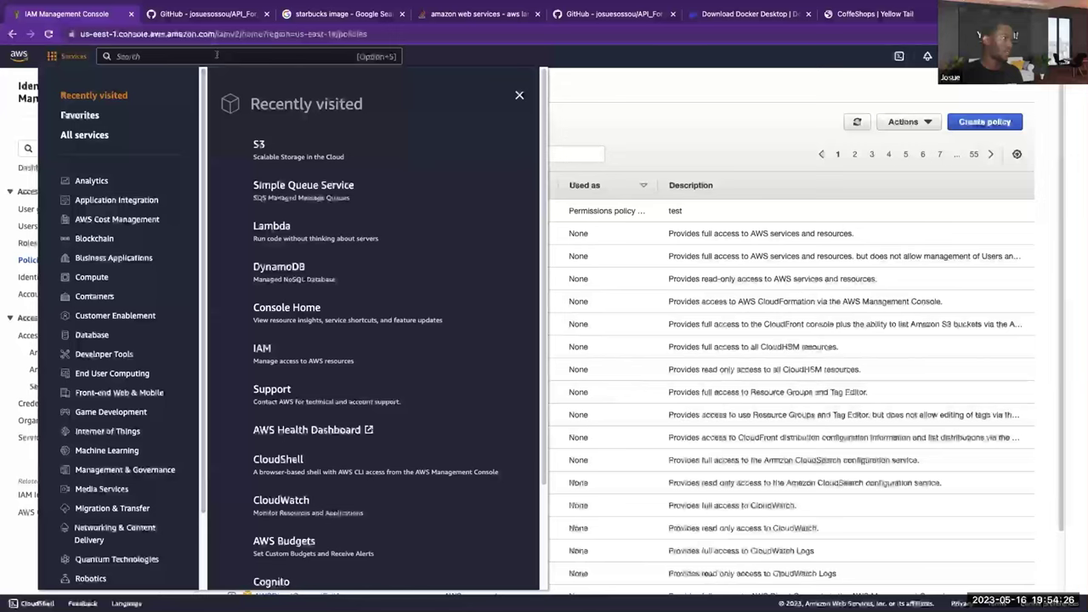
- Search the AWS services for IAM and open the IAM dashboard
{"action": "key", "text": "Escape"}
{"action": "key", "text": "alt+s"}
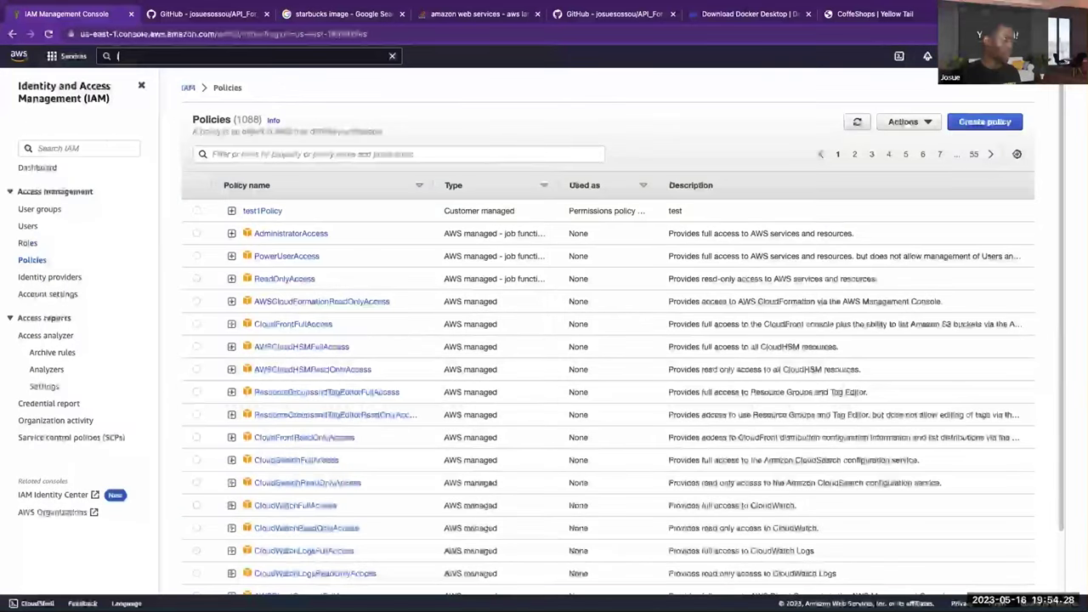
{"action": "type", "text": "IAM"}
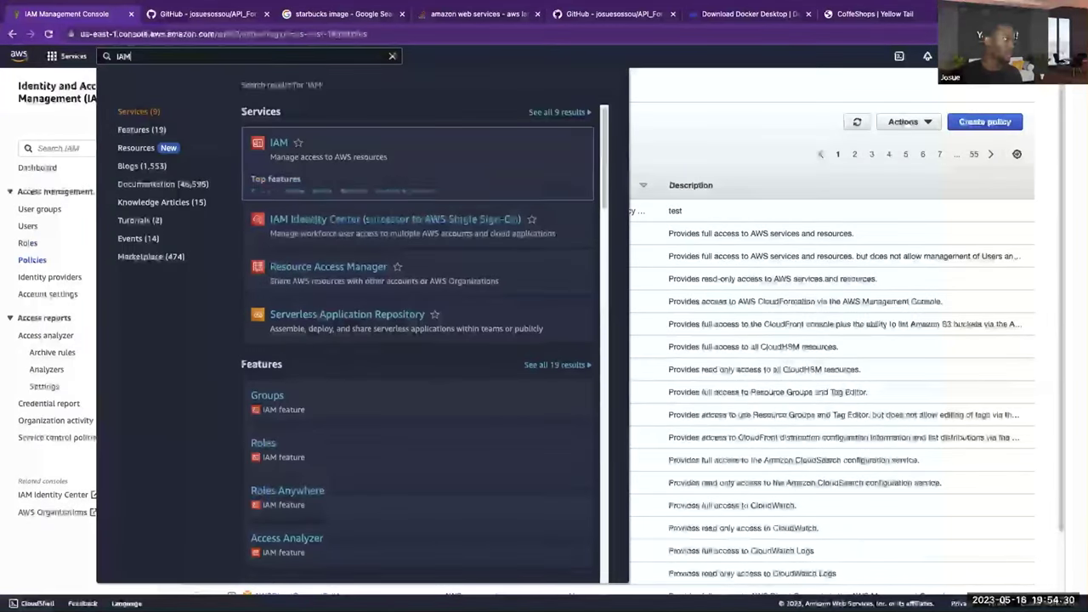
{"action": "left_click", "coordinate": [282, 144]}
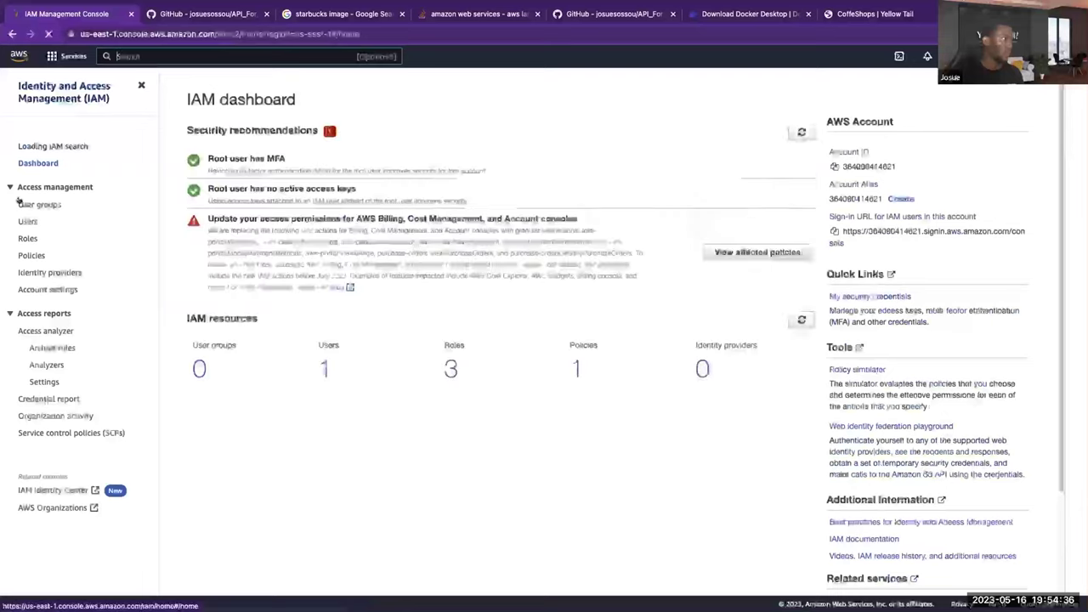
- Expand the Get Access and Screte Key section on the Coffee Shops Help page and read through its steps
{"action": "key", "text": "ctrl+Left"}
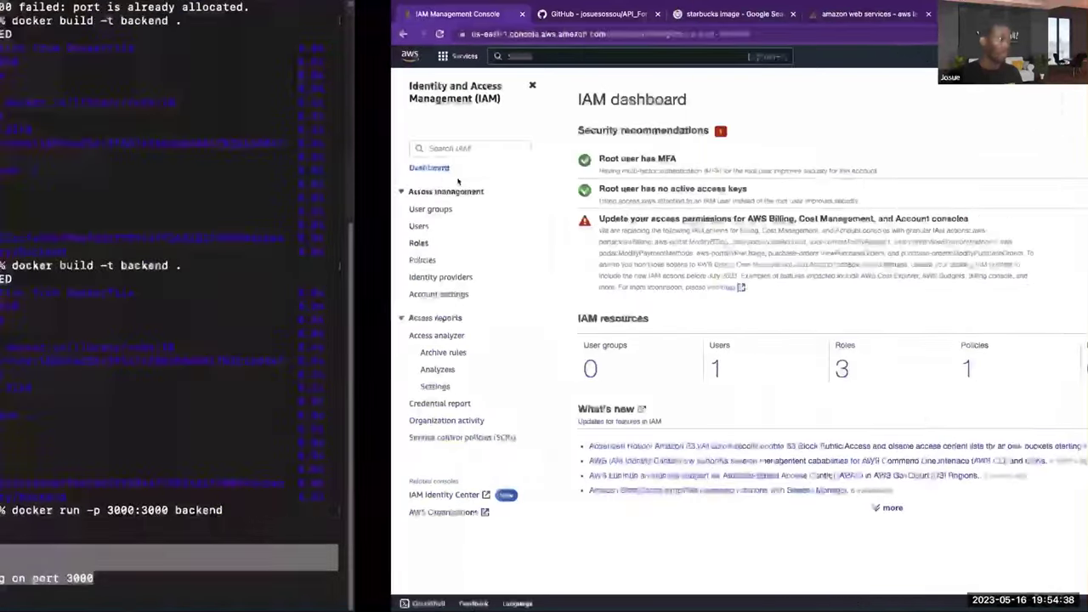
{"action": "key", "text": "ctrl+Right"}
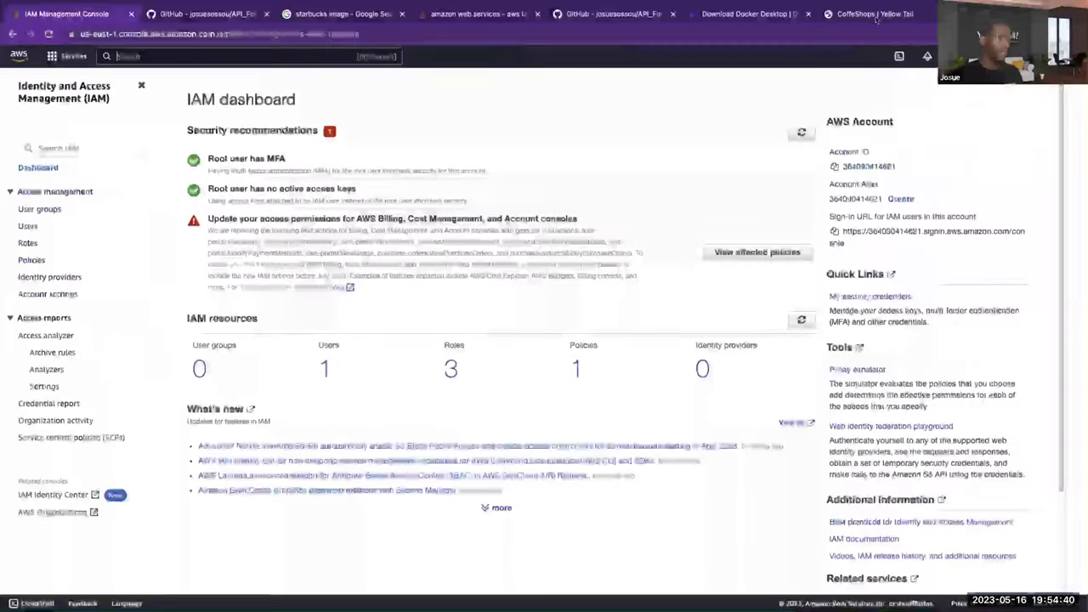
{"action": "key", "text": "ctrl+shift+Tab"}
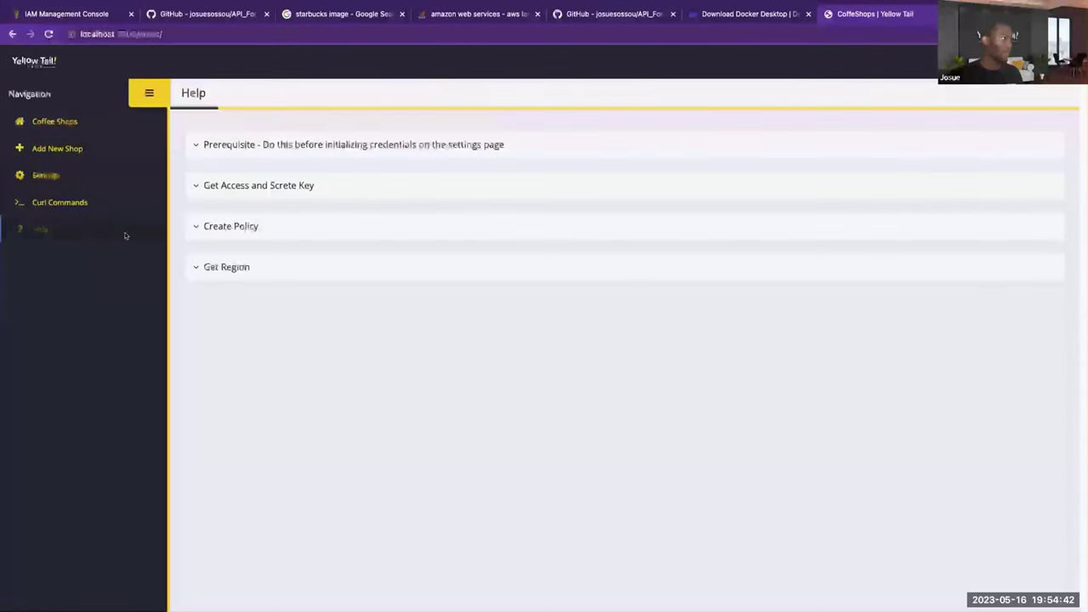
{"action": "left_click", "coordinate": [264, 189]}
{"action": "scroll", "coordinate": [311, 341], "scroll_direction": "down", "scroll_amount": 2}
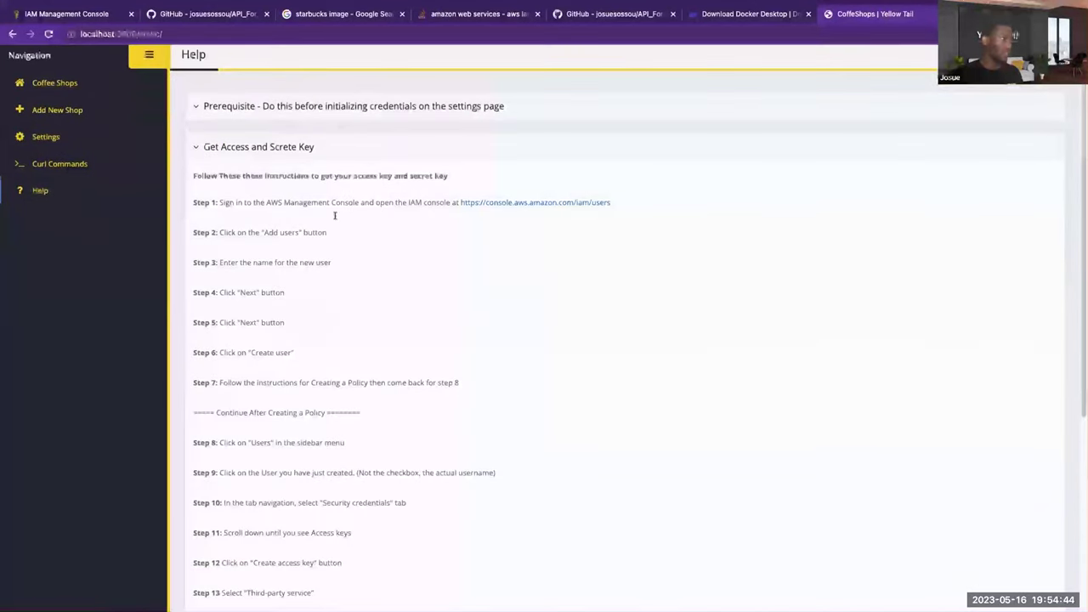
{"action": "scroll", "coordinate": [297, 345], "scroll_direction": "down", "scroll_amount": 8}
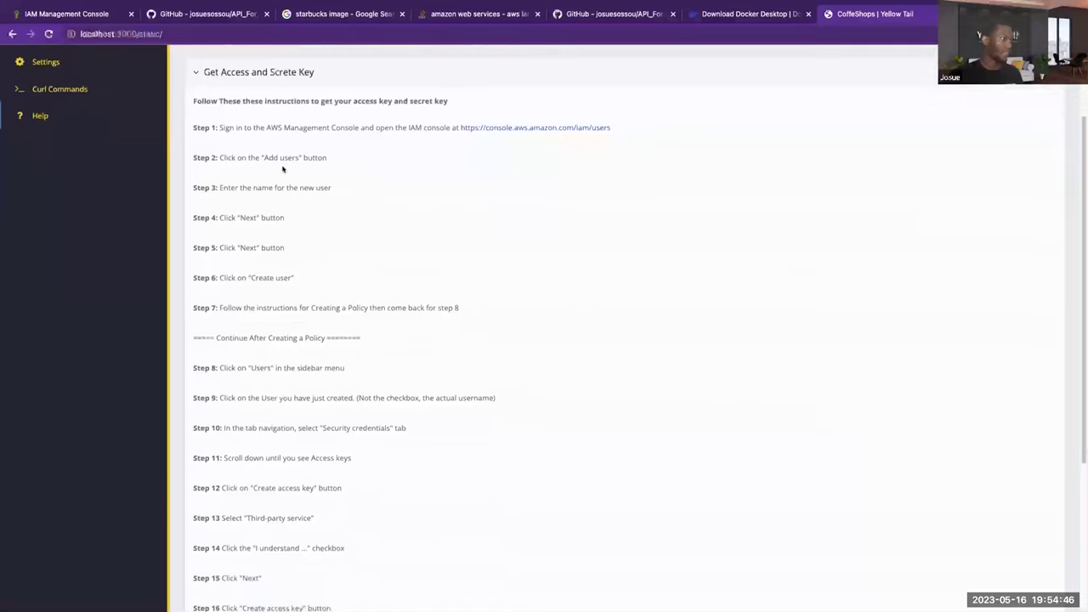
{"action": "scroll", "coordinate": [287, 332], "scroll_direction": "up", "scroll_amount": 3}
{"action": "scroll", "coordinate": [321, 170], "scroll_direction": "up", "scroll_amount": 4}
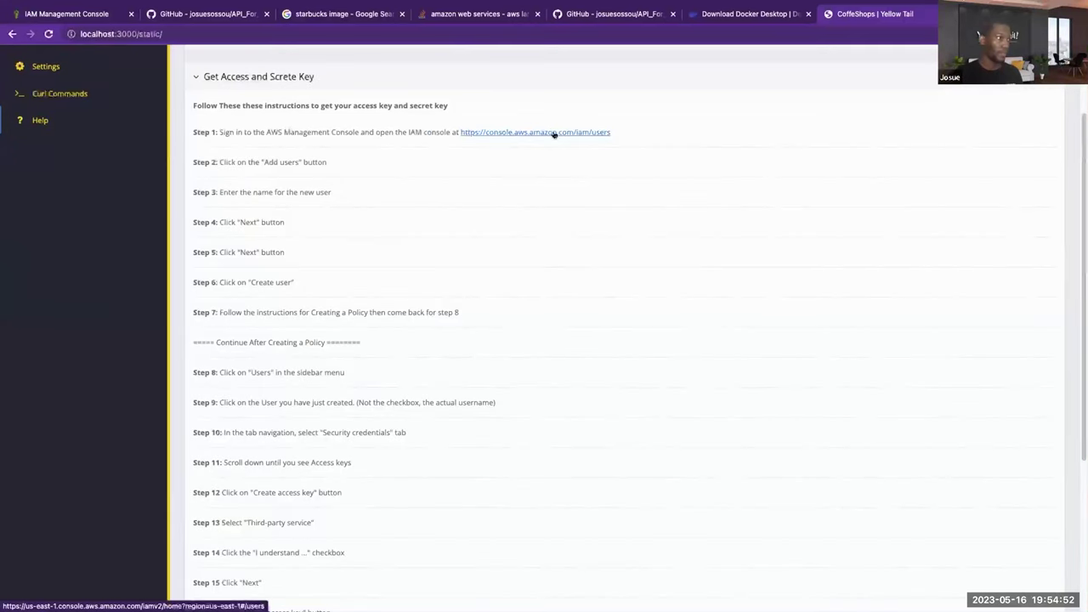
{"action": "scroll", "coordinate": [323, 187], "scroll_direction": "up", "scroll_amount": 3}
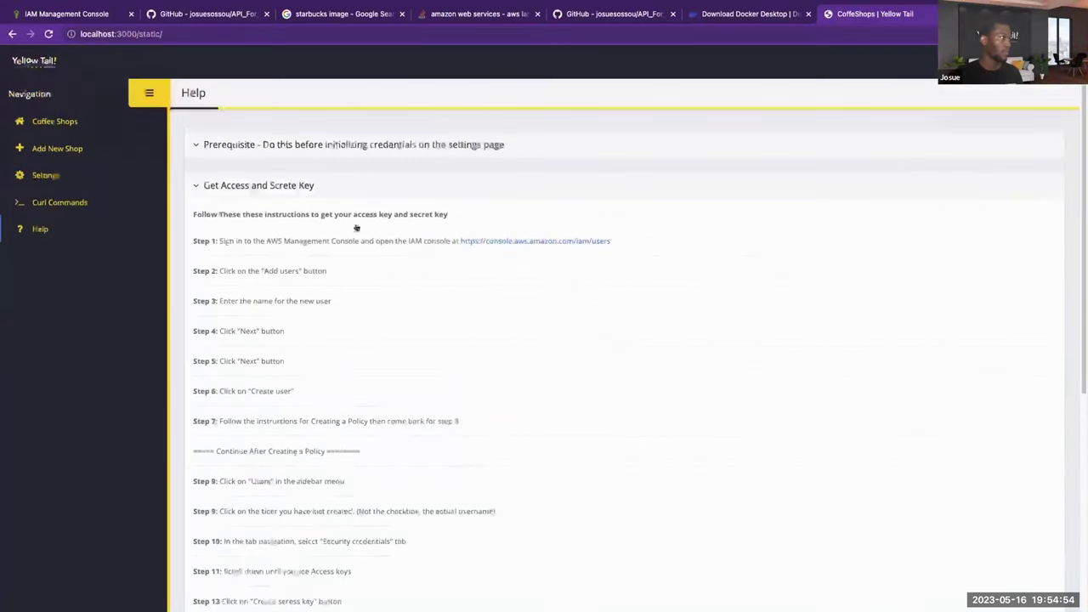
- Delete the test1 user from the IAM Users list, confirming the deletion with the user name
{"action": "left_click", "coordinate": [60, 14]}
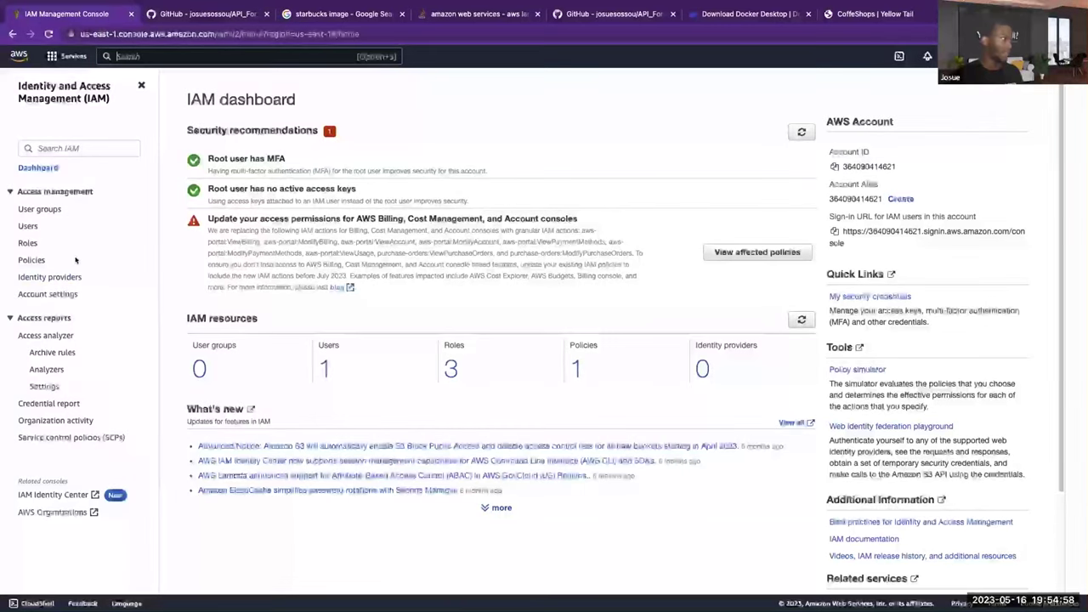
{"action": "left_click", "coordinate": [31, 226]}
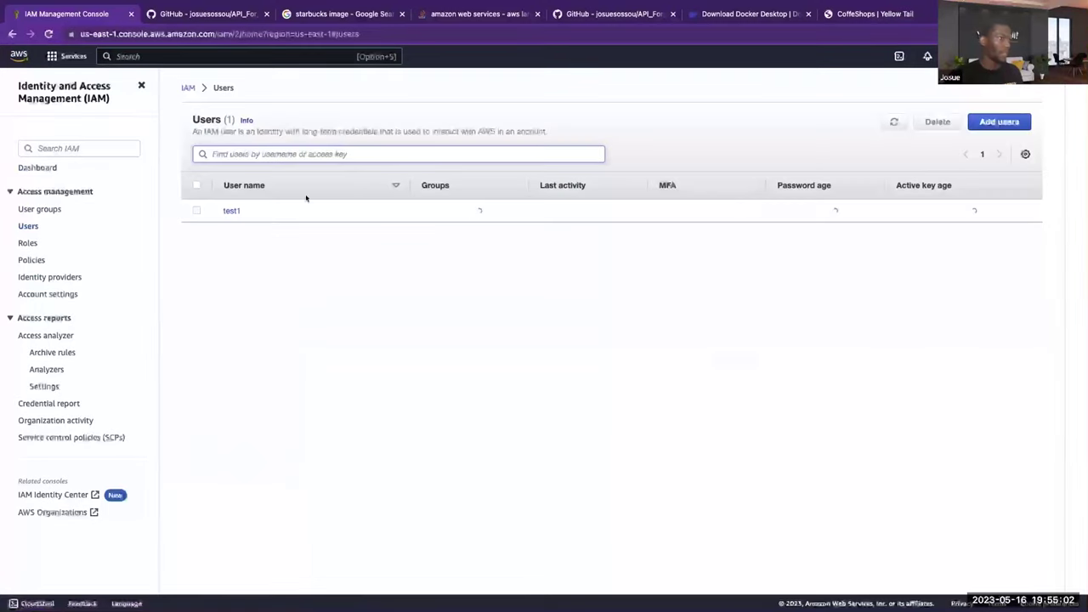
{"action": "left_click", "coordinate": [197, 210]}
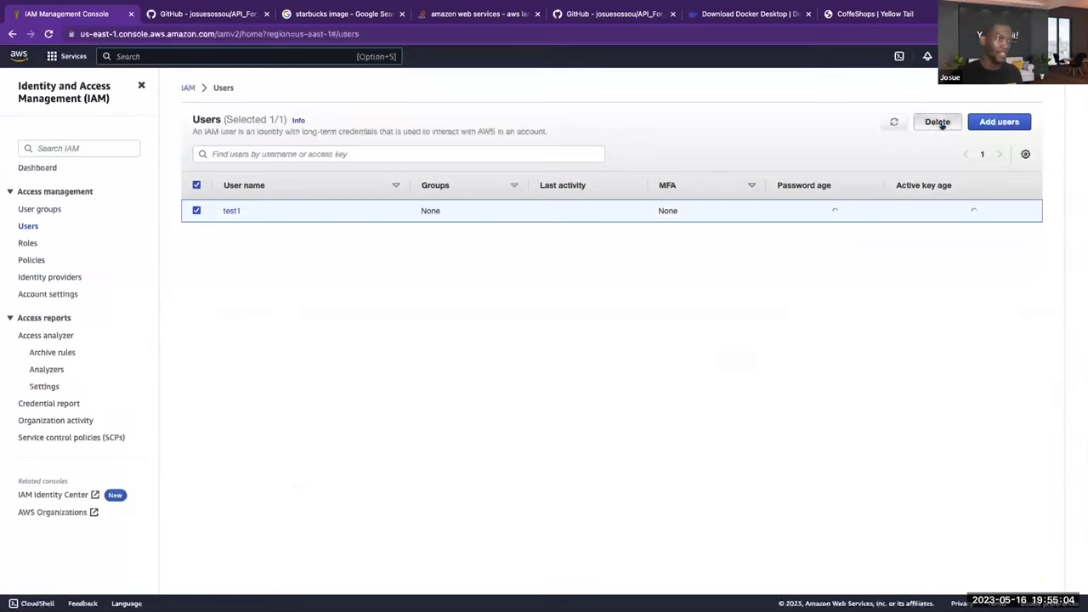
{"action": "left_click", "coordinate": [939, 122]}
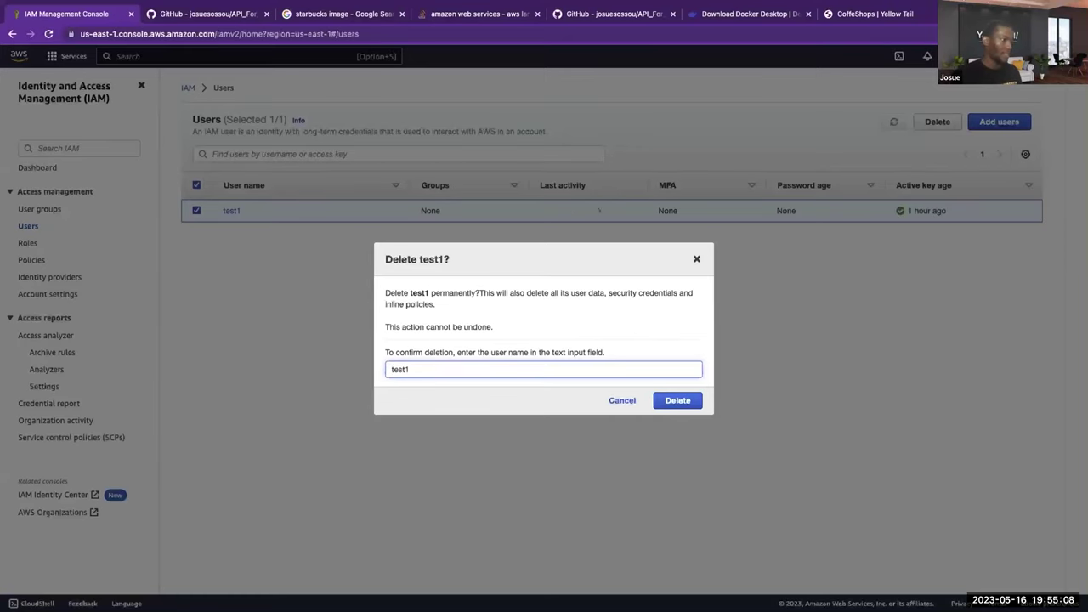
{"action": "left_click", "coordinate": [678, 400]}
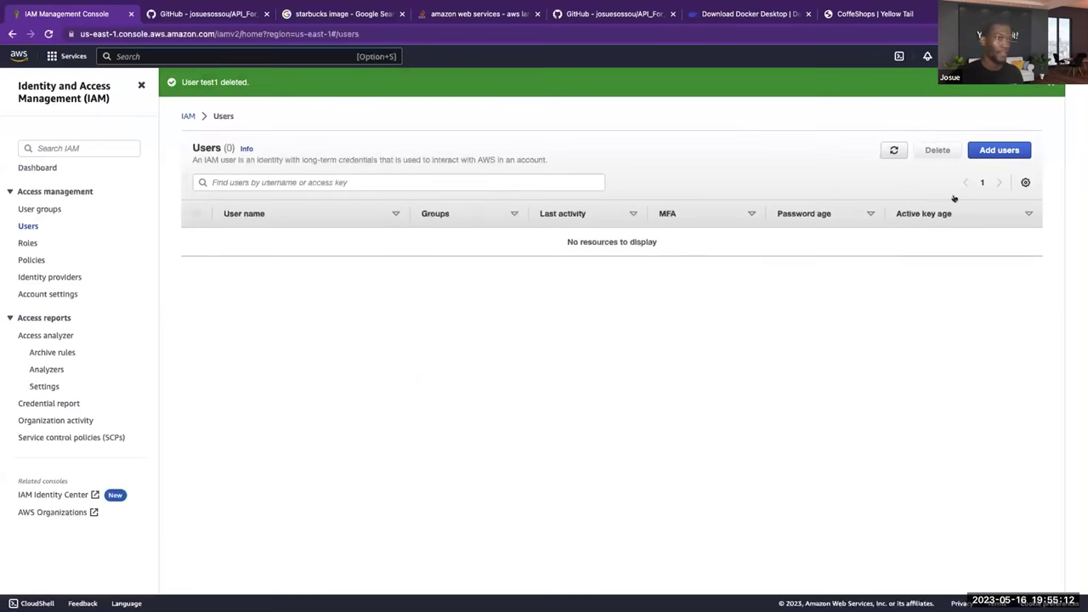
- Create an IAM user named CoffeshopUser without console access, keeping the default permission settings
{"action": "left_click", "coordinate": [1009, 150]}
{"action": "left_click", "coordinate": [330, 206]}
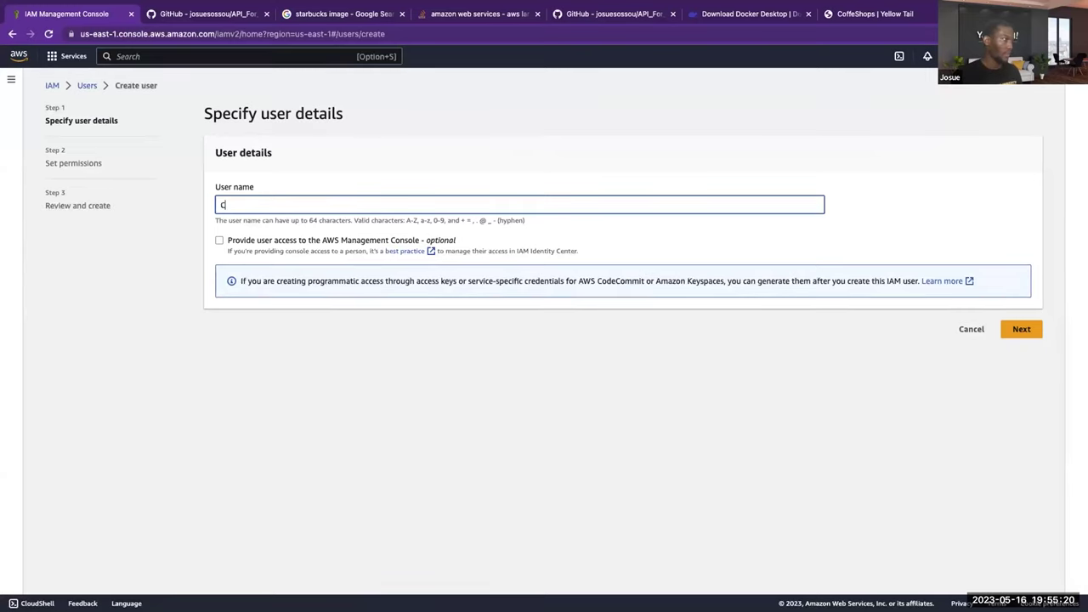
{"action": "type", "text": "CoffeshopUser"}
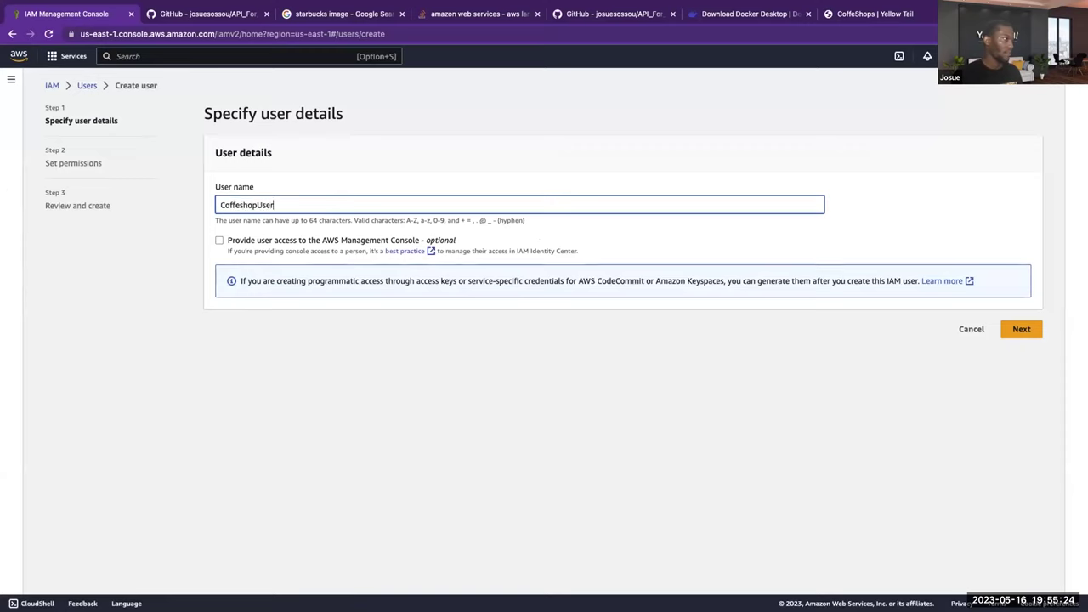
{"action": "left_click", "coordinate": [1021, 329]}
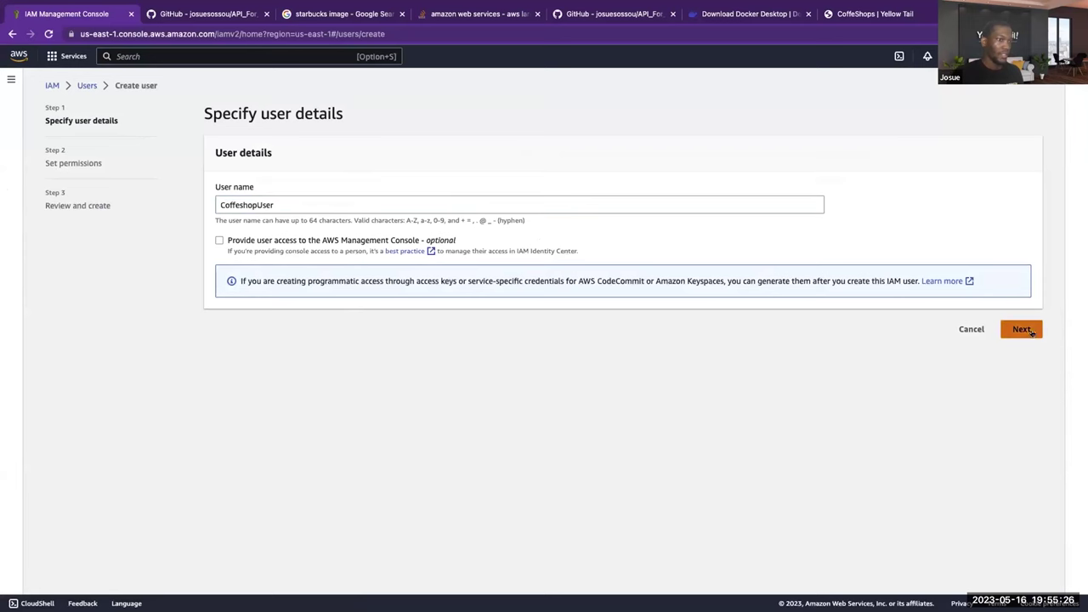
{"action": "left_click", "coordinate": [1022, 402]}
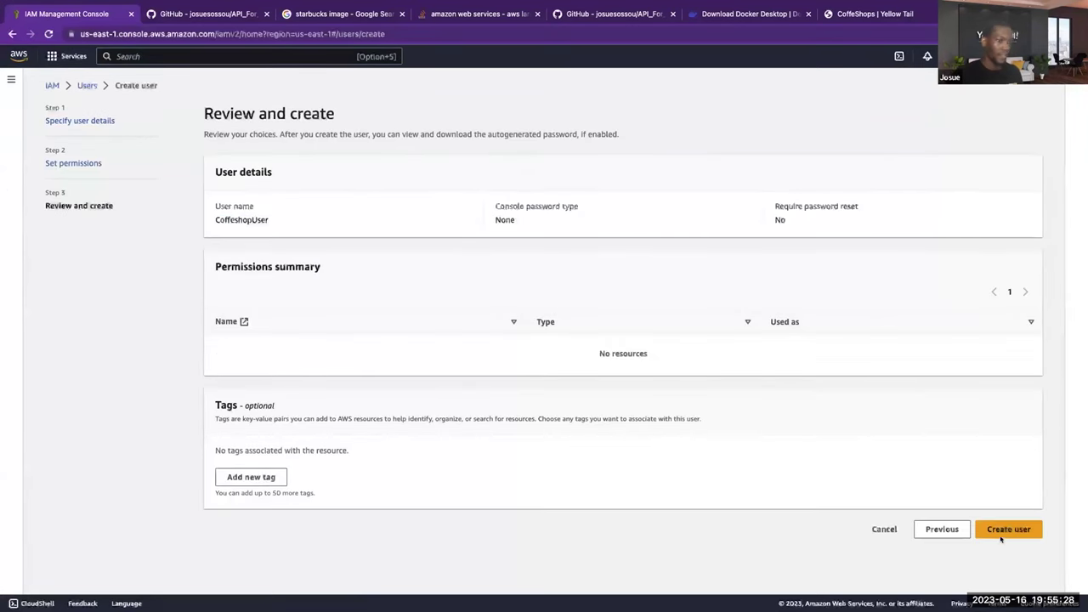
{"action": "left_click", "coordinate": [1001, 537]}
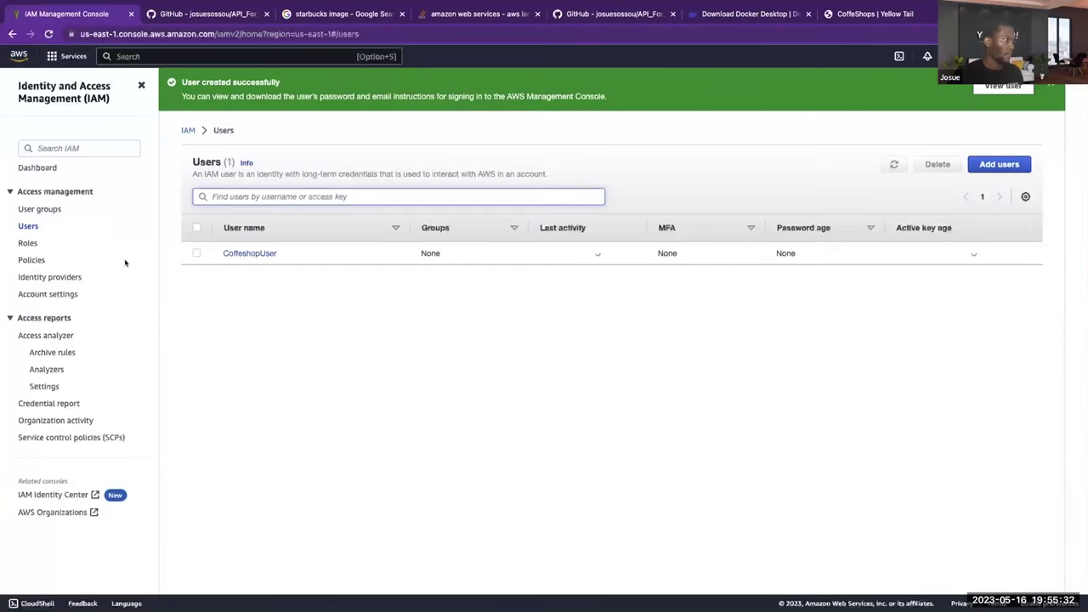
- Delete test1Policy from the IAM Policies list, confirming the deletion with the policy name
{"action": "left_click", "coordinate": [34, 260]}
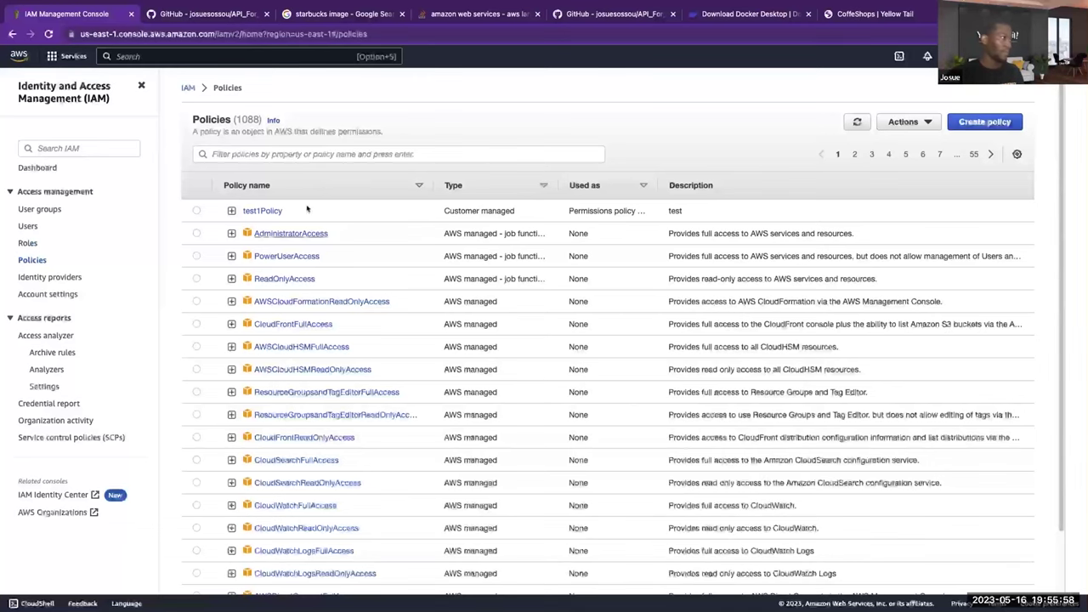
{"action": "left_click", "coordinate": [403, 212]}
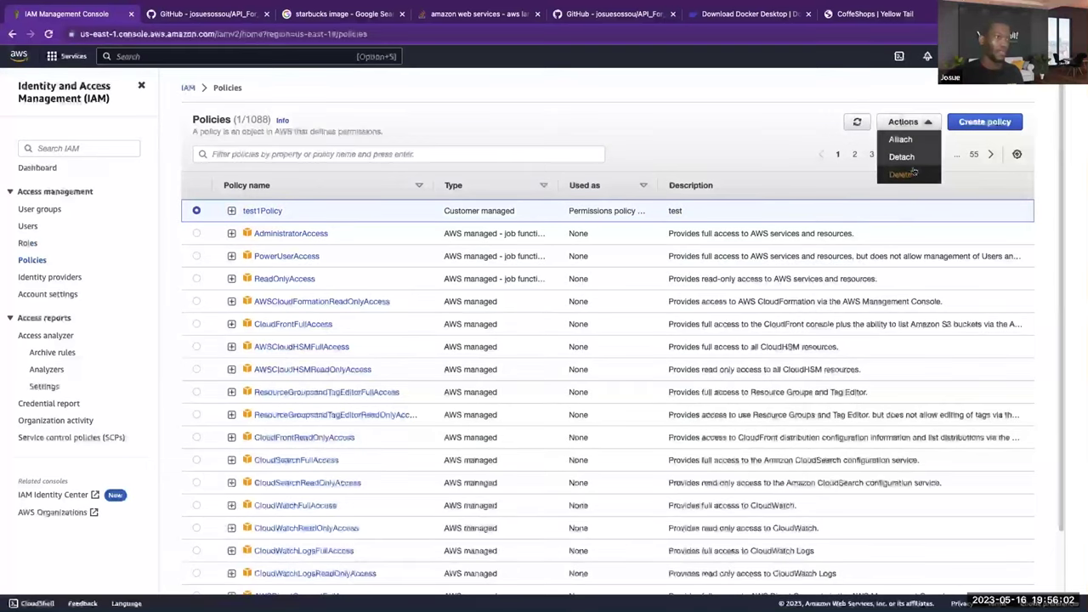
{"action": "left_click", "coordinate": [901, 174]}
{"action": "left_click", "coordinate": [506, 381]}
{"action": "type", "text": "test1Pol"}
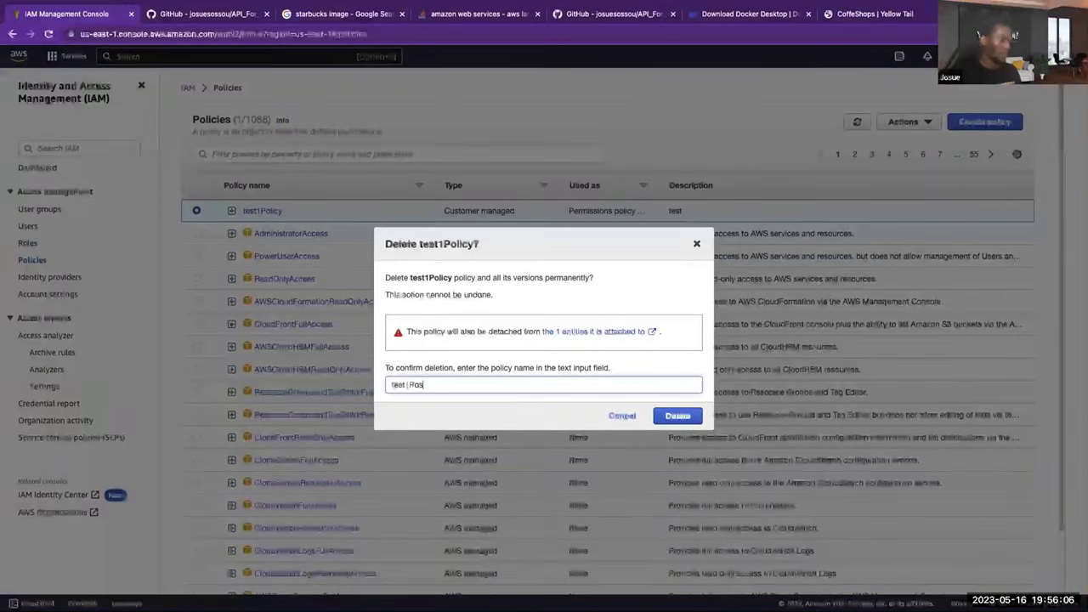
{"action": "type", "text": "icy"}
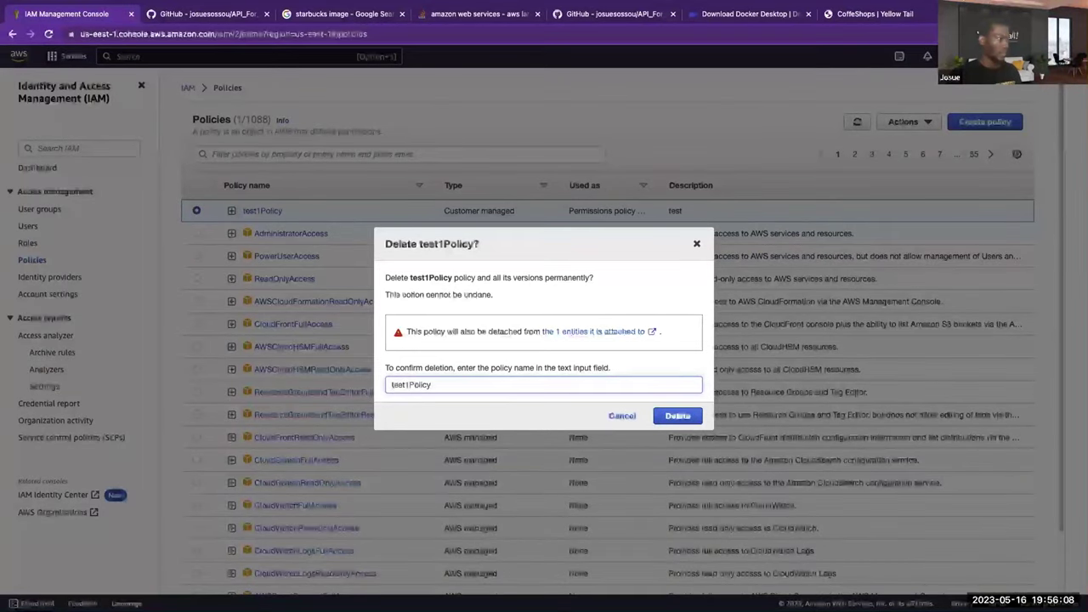
{"action": "left_click", "coordinate": [688, 417]}
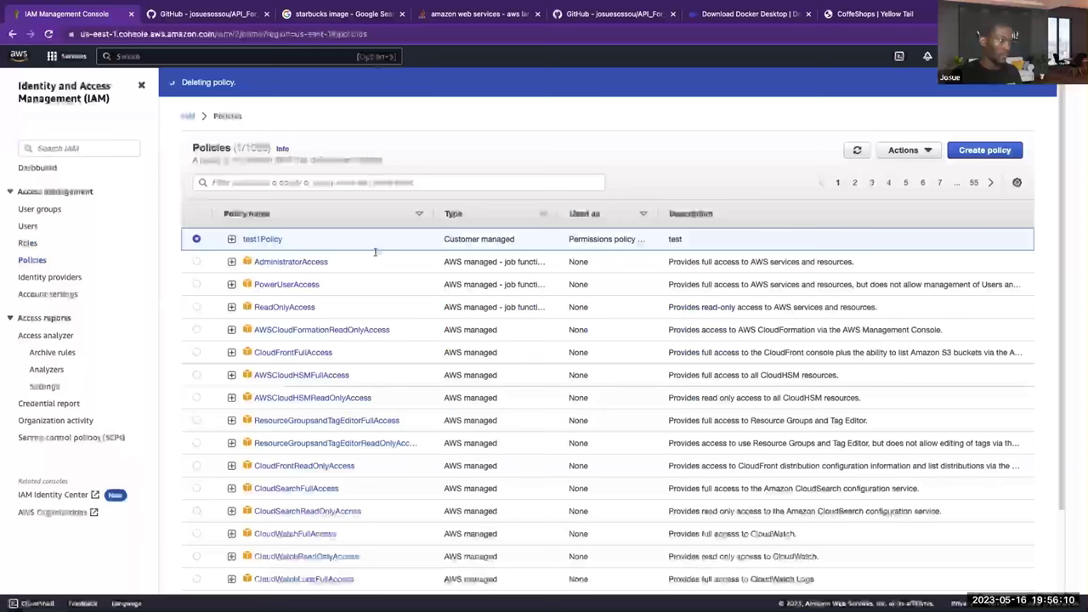
- Start creating a new IAM policy from the Policies list
{"action": "left_click", "coordinate": [890, 152]}
{"action": "left_click", "coordinate": [927, 151]}
{"action": "left_click", "coordinate": [984, 149]}
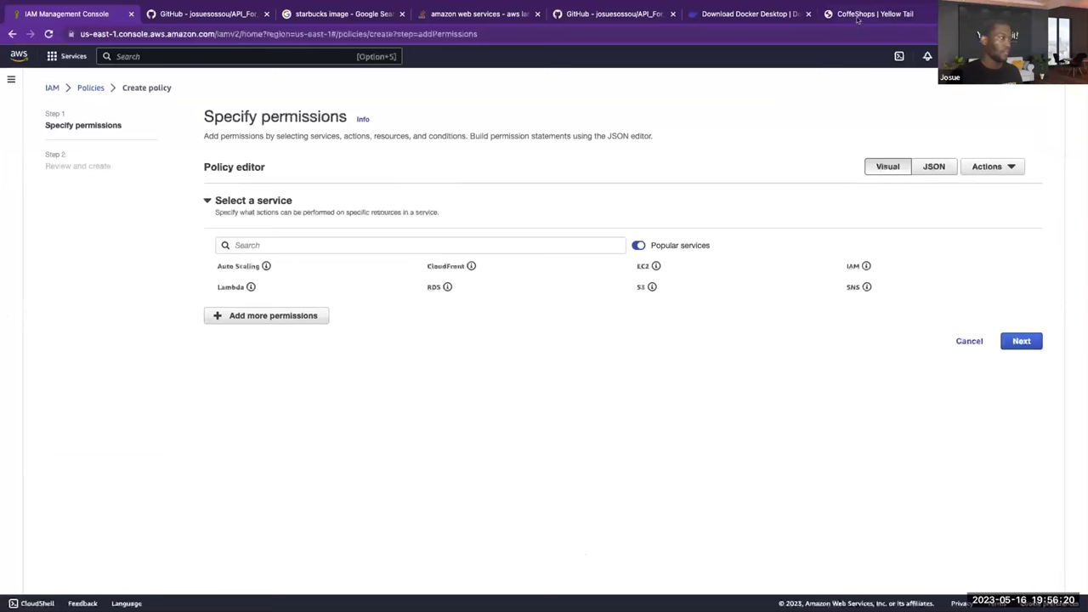
- Move the CoffeShops Help page into its own window in a split screen beside the AWS console, giving the console the wider part
{"action": "left_click_drag", "start_coordinate": [861, 14], "coordinate": [565, 134]}
{"action": "left_click_drag", "start_coordinate": [483, 119], "coordinate": [673, 42]}
{"action": "key", "text": "ctrl+Up"}
{"action": "left_click", "coordinate": [663, 43]}
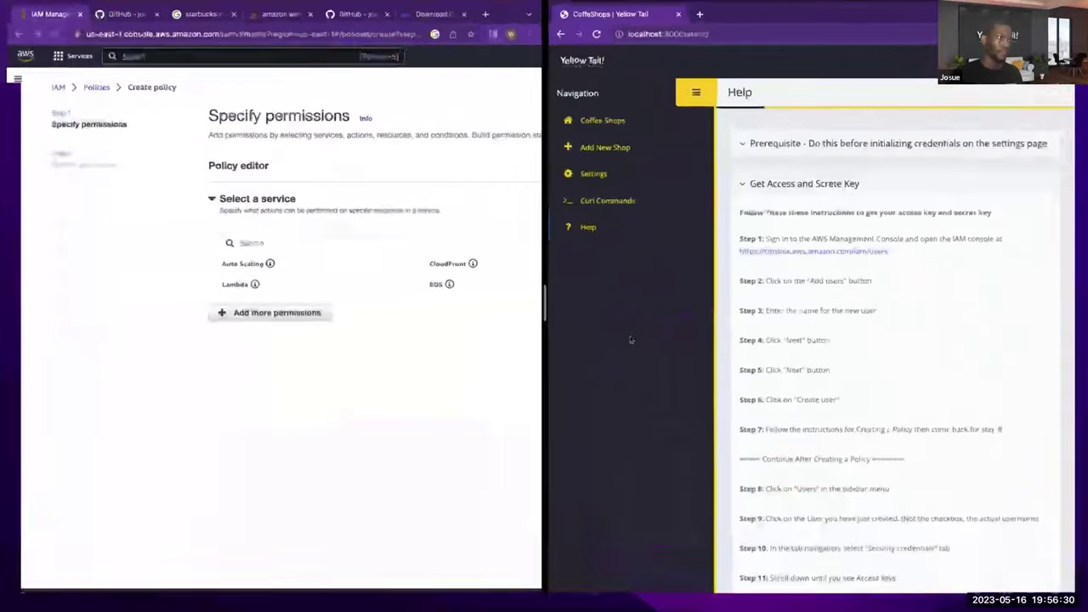
{"action": "left_click_drag", "start_coordinate": [544, 304], "coordinate": [659, 303]}
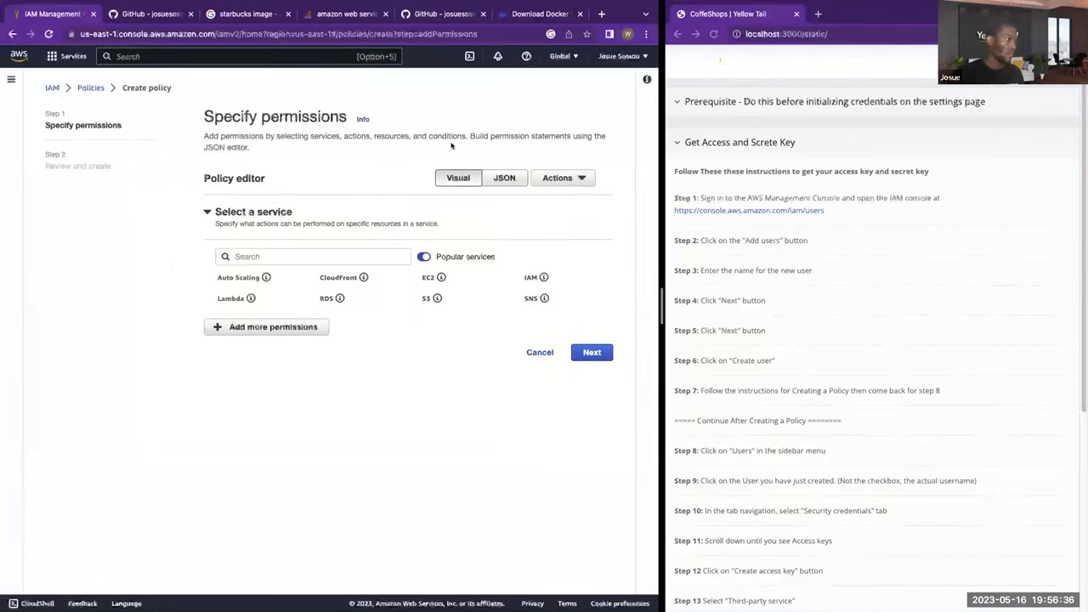
- Expand the Create Policy section on the CoffeShops Help page and read through its steps and policy code
{"action": "scroll", "coordinate": [831, 241], "scroll_direction": "down", "scroll_amount": 4}
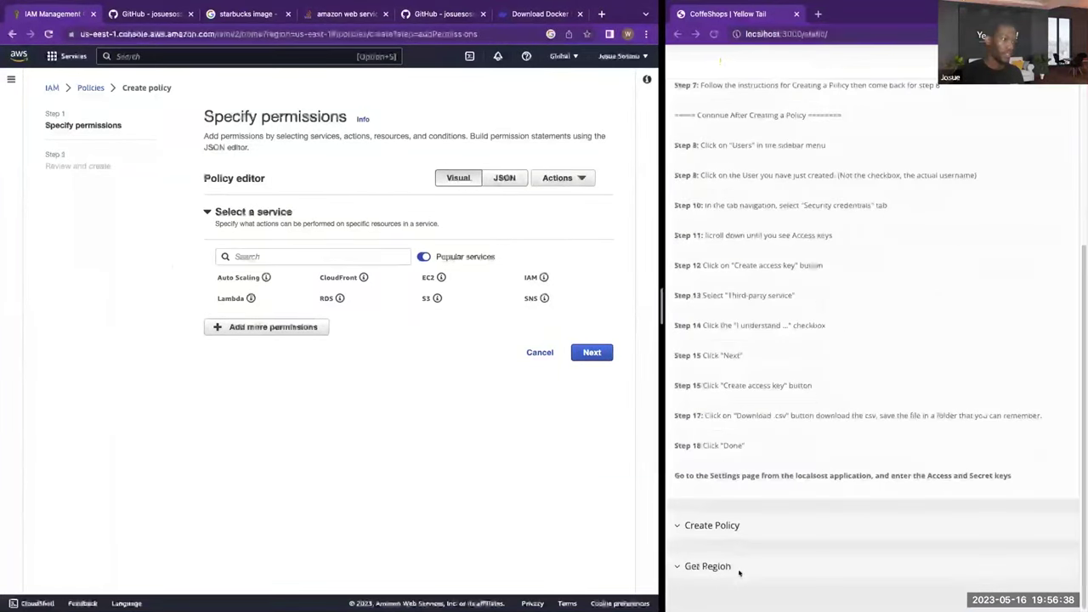
{"action": "left_click", "coordinate": [733, 526]}
{"action": "scroll", "coordinate": [789, 396], "scroll_direction": "down", "scroll_amount": 5}
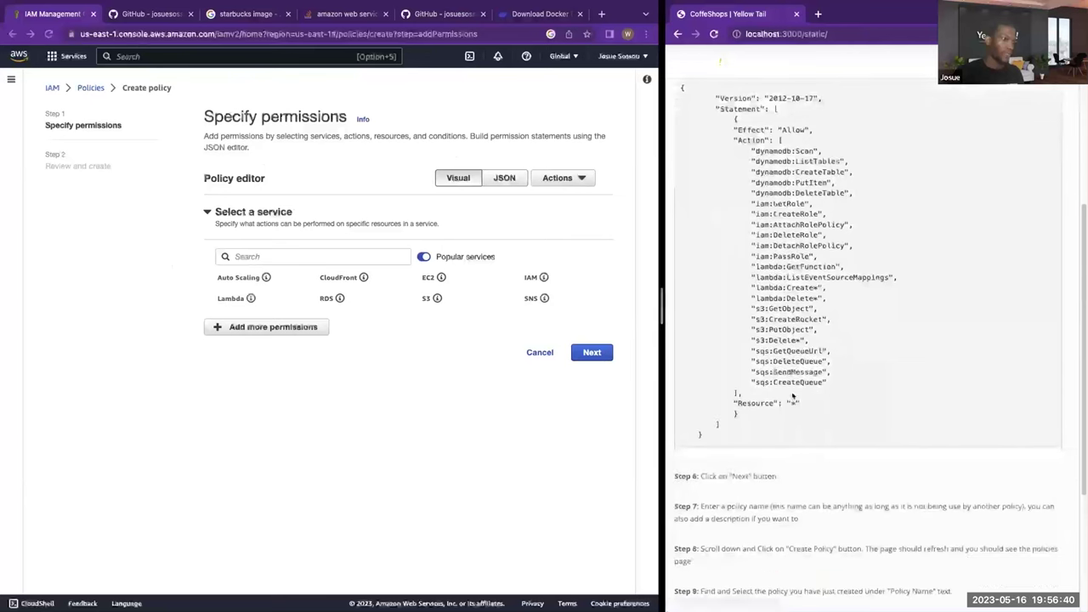
{"action": "scroll", "coordinate": [771, 160], "scroll_direction": "up", "scroll_amount": 4}
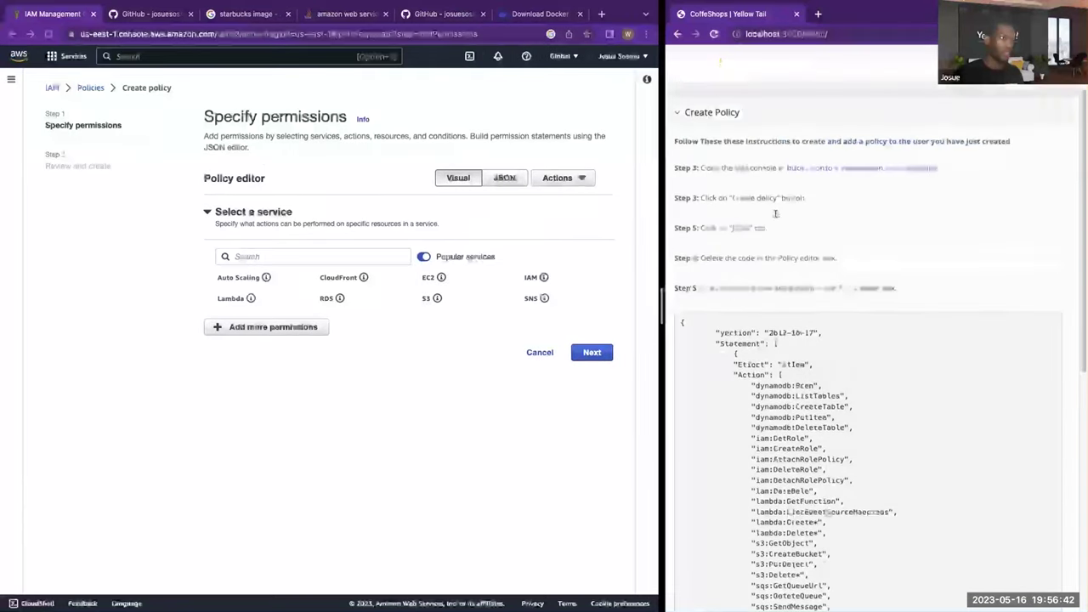
{"action": "scroll", "coordinate": [743, 213], "scroll_direction": "down", "scroll_amount": 1}
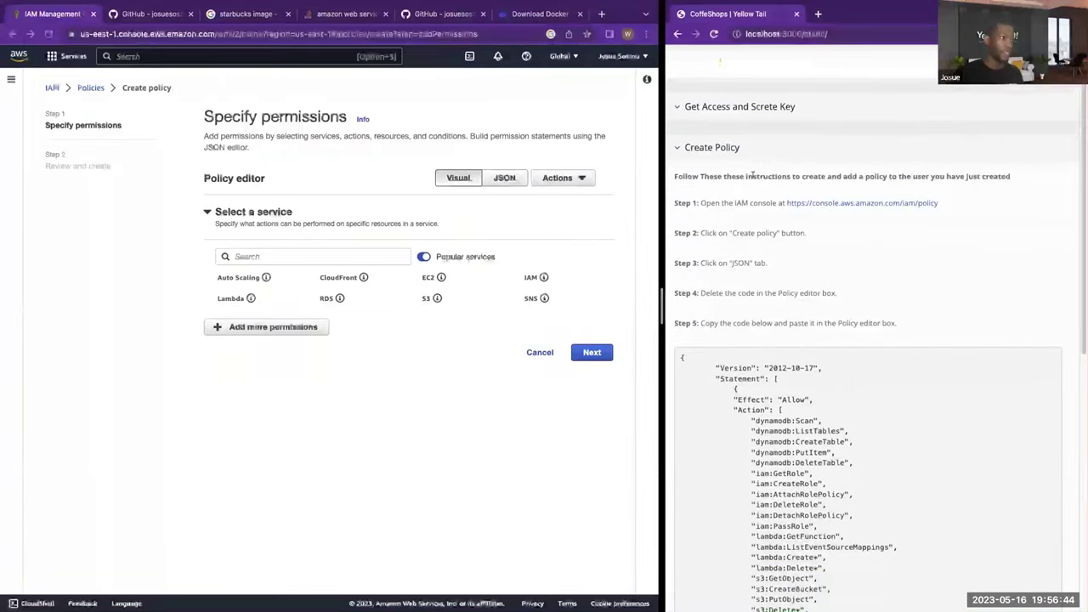
{"action": "scroll", "coordinate": [743, 218], "scroll_direction": "down", "scroll_amount": 1}
{"action": "scroll", "coordinate": [749, 205], "scroll_direction": "up", "scroll_amount": 1}
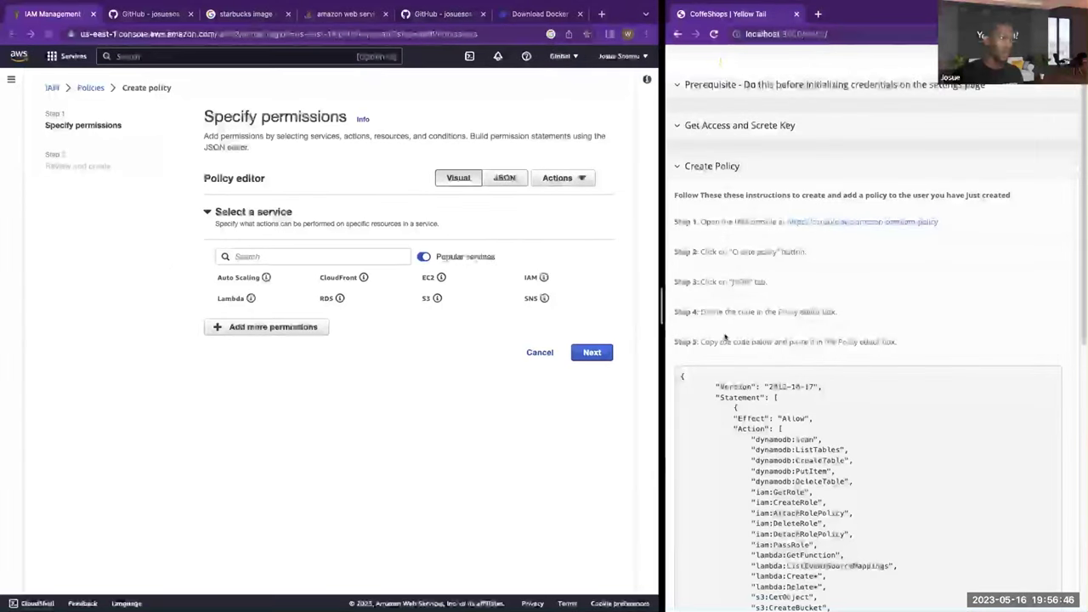
{"action": "scroll", "coordinate": [725, 337], "scroll_direction": "down", "scroll_amount": 2}
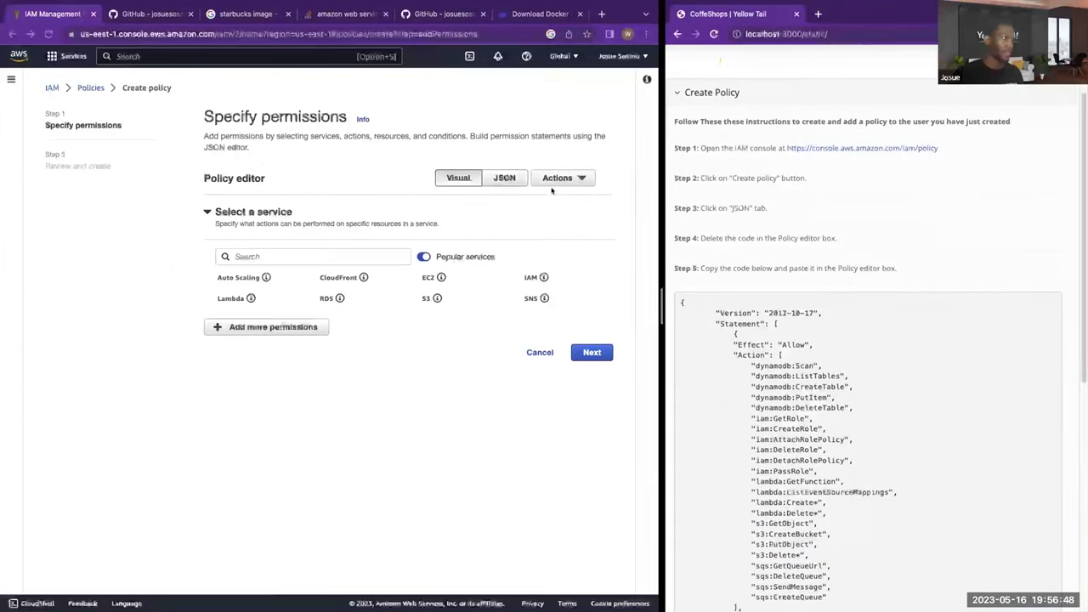
- Switch the policy editor to JSON and delete all the default policy code
{"action": "left_click", "coordinate": [505, 179]}
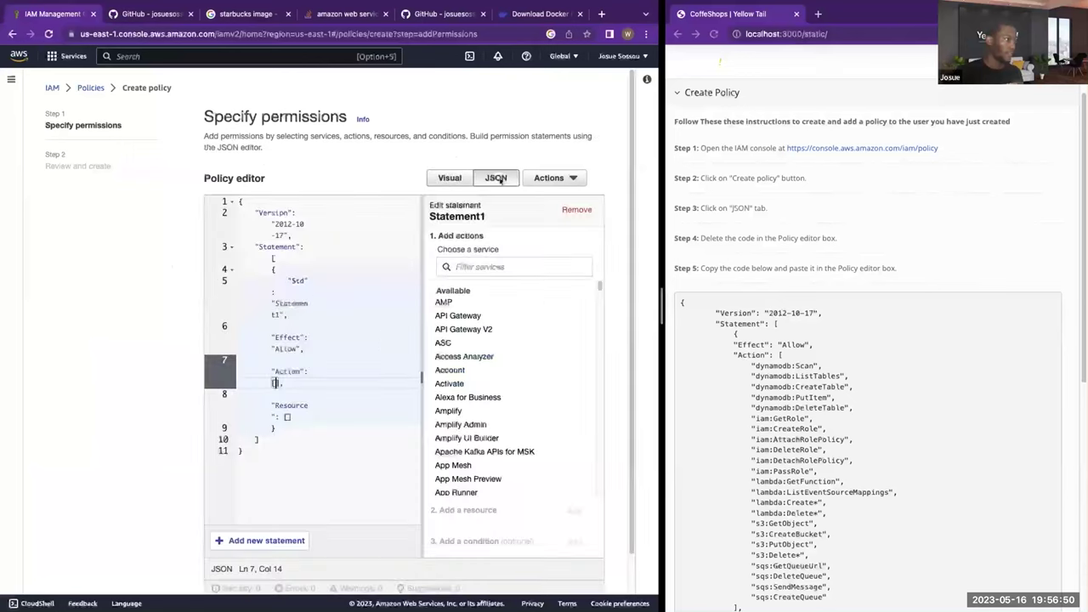
{"action": "left_click_drag", "start_coordinate": [260, 453], "coordinate": [241, 201]}
{"action": "key", "text": "BackSpace"}
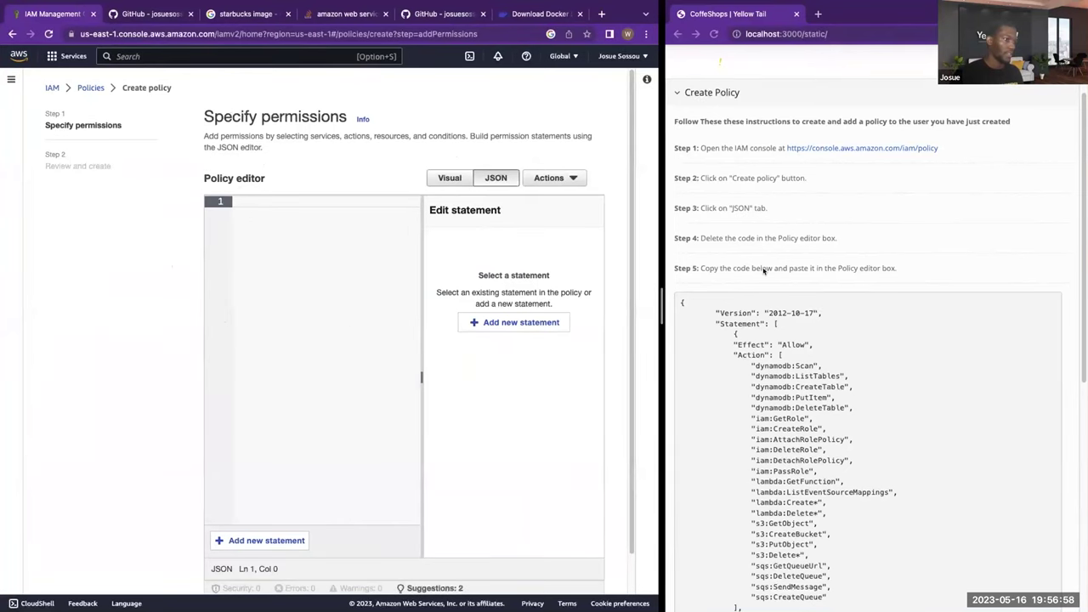
- Copy the full policy JSON from the Help page into the empty policy editor and continue to Review and create
{"action": "scroll", "coordinate": [680, 306], "scroll_direction": "down", "scroll_amount": 3}
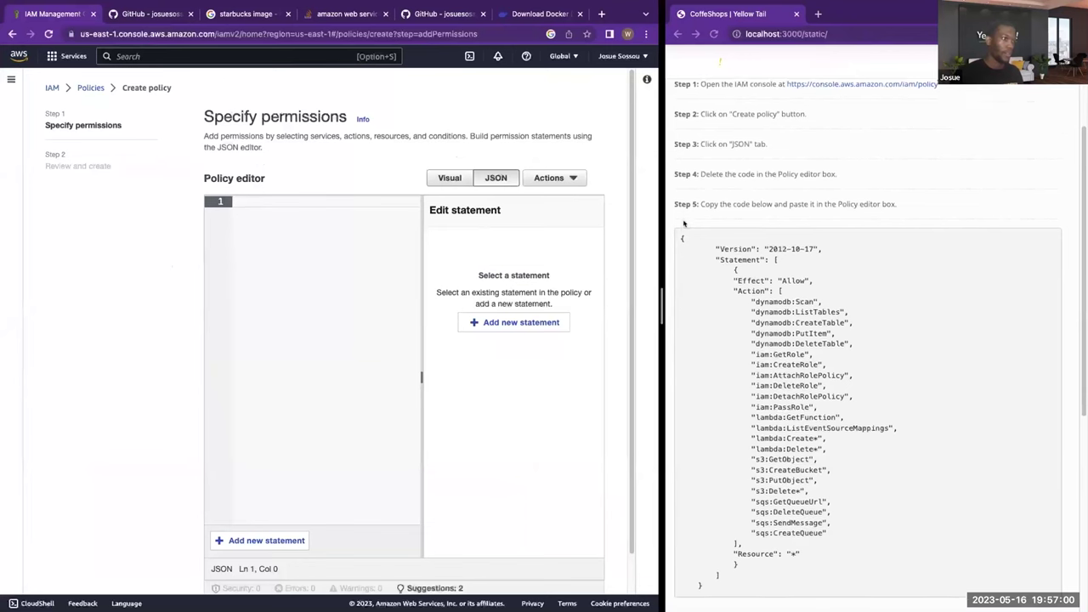
{"action": "left_click_drag", "start_coordinate": [680, 237], "coordinate": [713, 585]}
{"action": "key", "text": "super+c"}
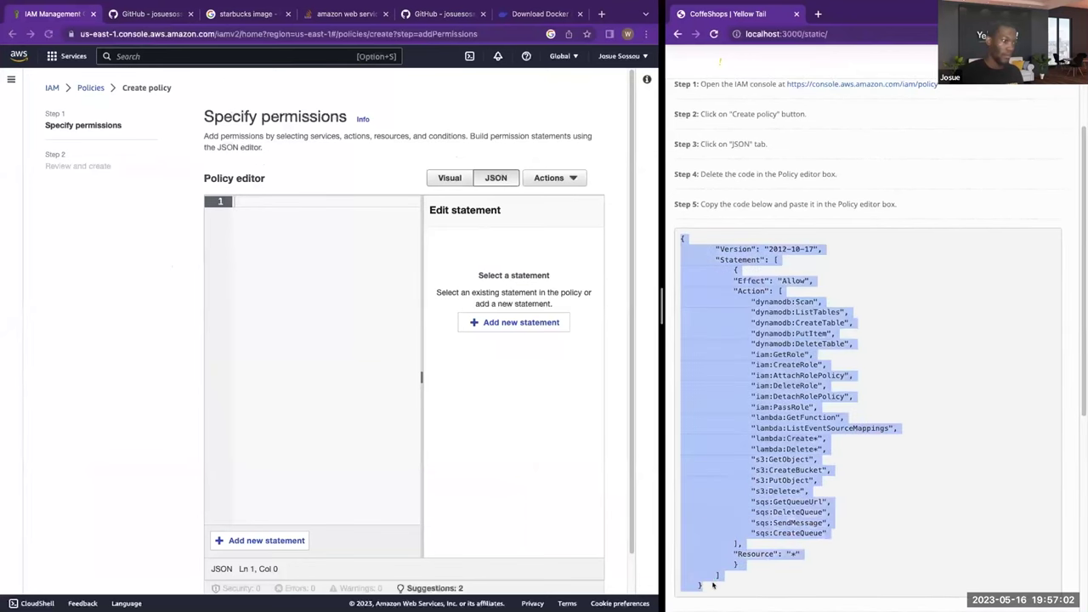
{"action": "left_click", "coordinate": [233, 255]}
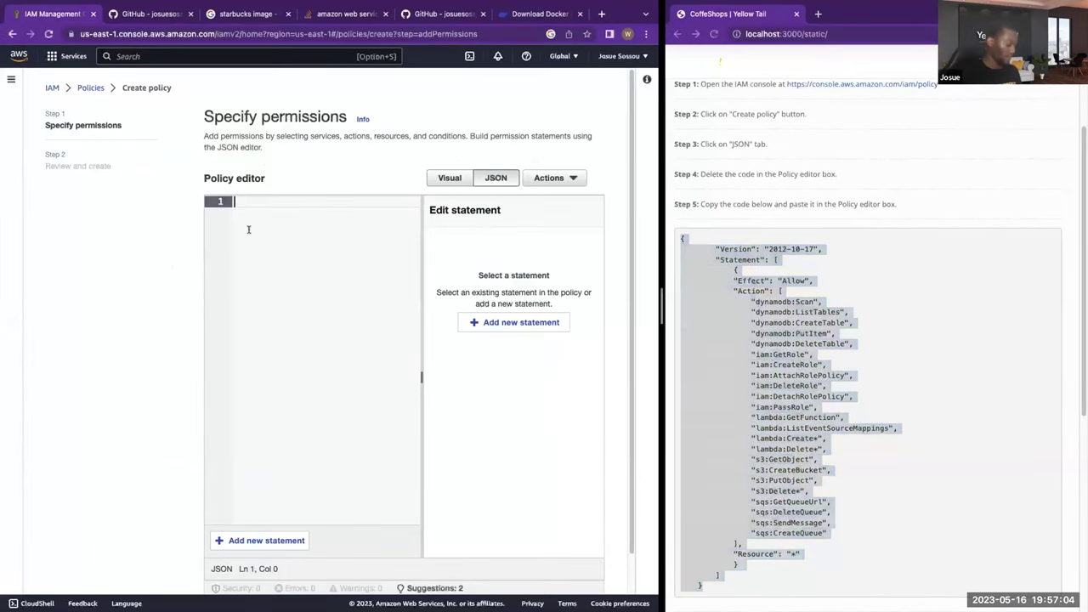
{"action": "key", "text": "super+v"}
{"action": "scroll", "coordinate": [326, 381], "scroll_direction": "down", "scroll_amount": 1}
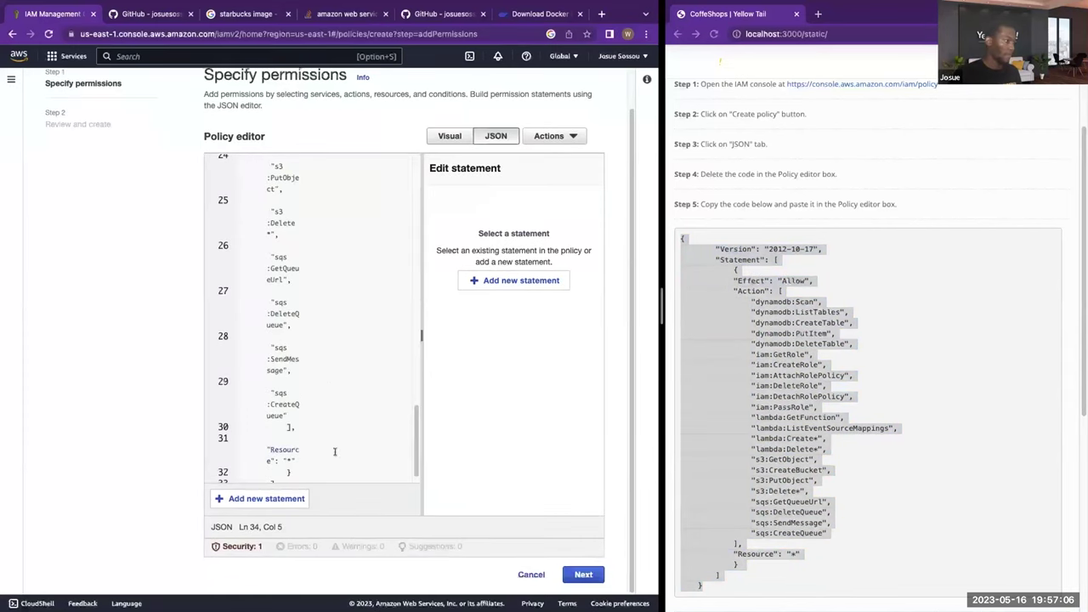
{"action": "left_click", "coordinate": [583, 575]}
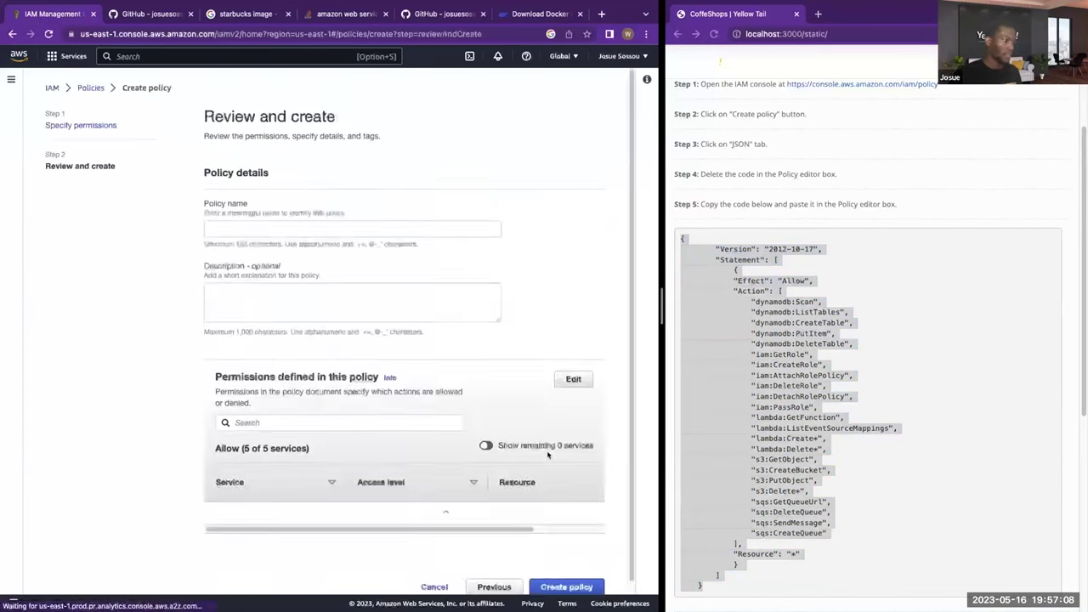
- Name the new policy CoffeeshopPolicy in its policy details
{"action": "scroll", "coordinate": [408, 255], "scroll_direction": "down", "scroll_amount": 3}
{"action": "scroll", "coordinate": [405, 286], "scroll_direction": "up", "scroll_amount": 1}
{"action": "left_click", "coordinate": [342, 164]}
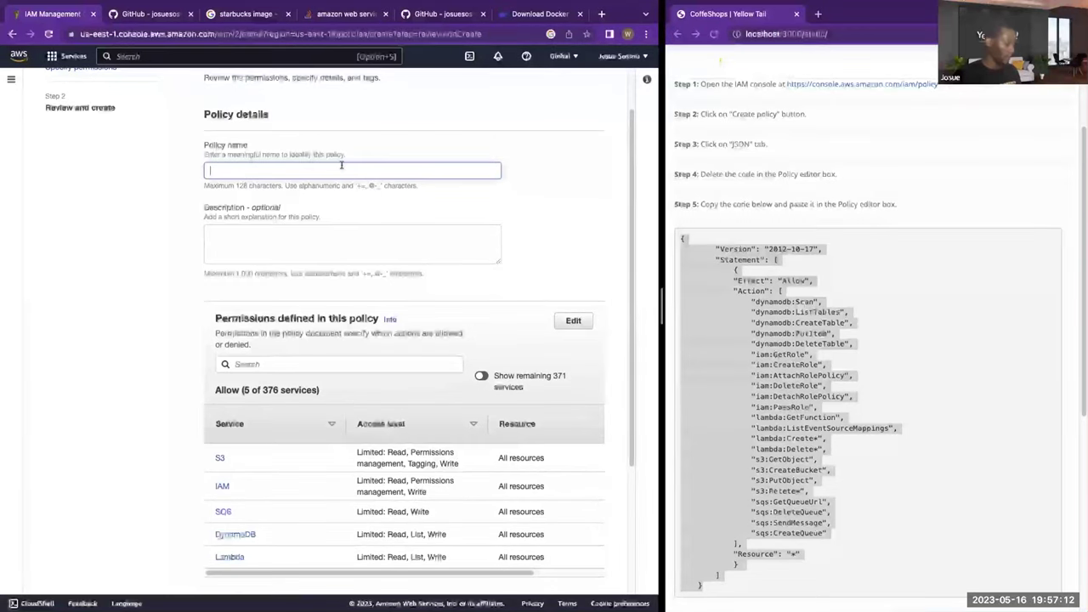
{"action": "type", "text": "Co"}
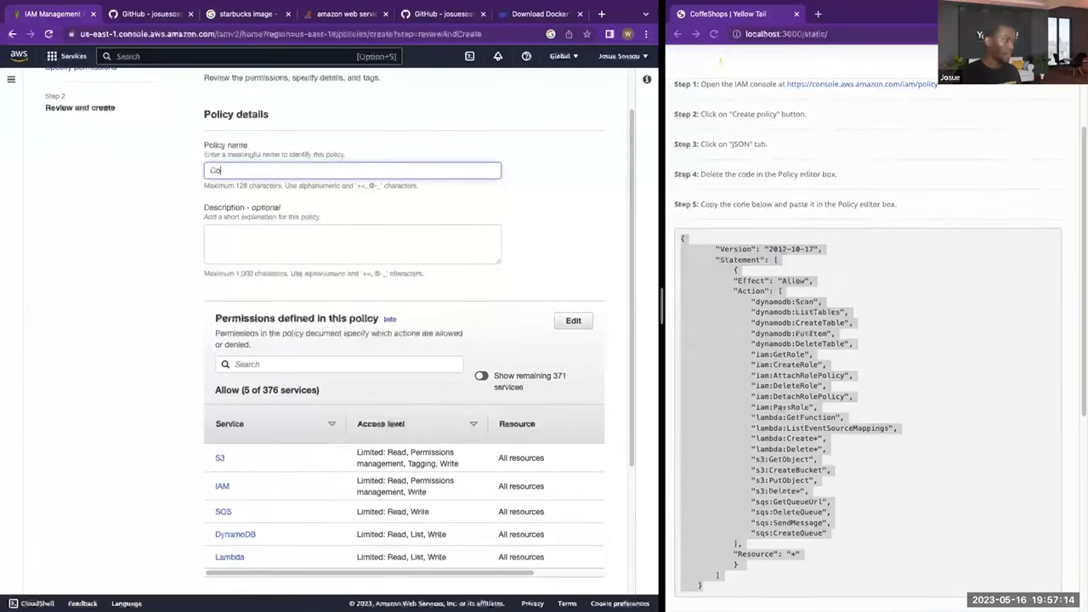
{"action": "type", "text": "ffeesho"}
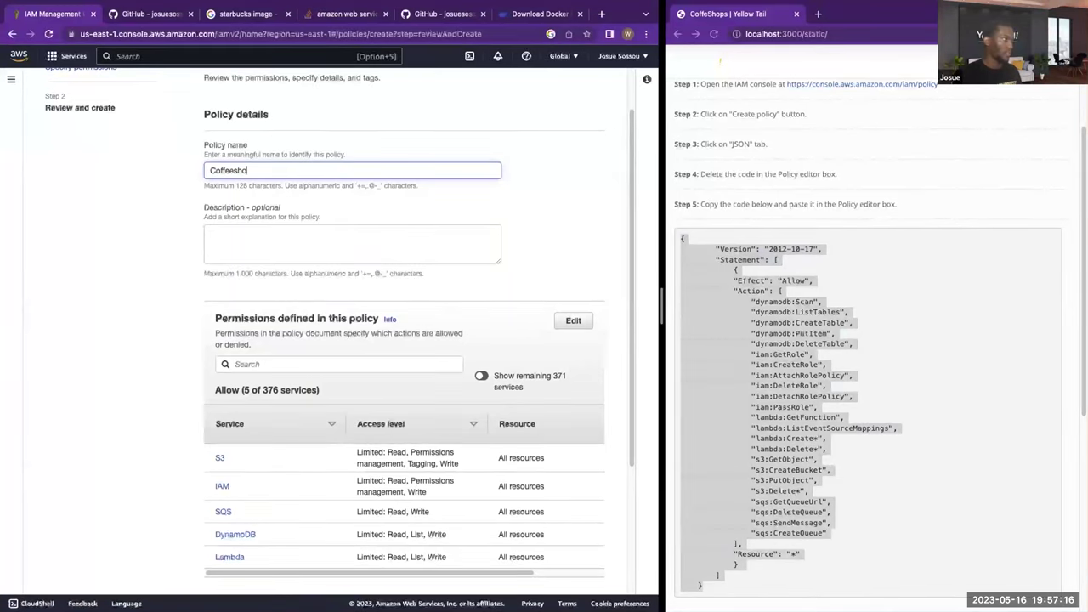
{"action": "type", "text": "pPolicy"}
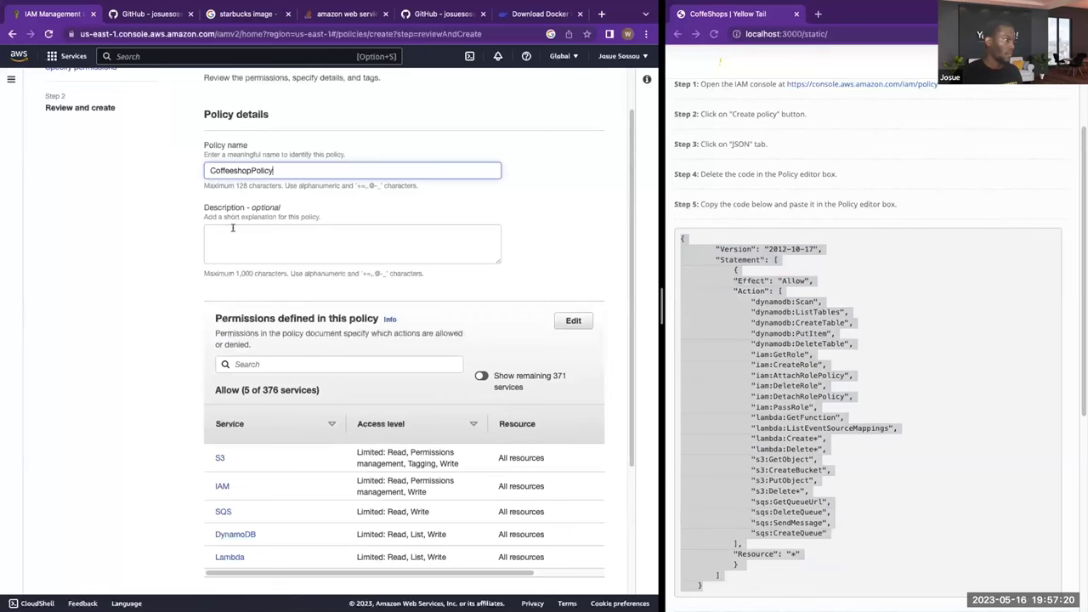
- Enter the policy description "Accessing AWS Services" and create the policy
{"action": "left_click", "coordinate": [240, 228]}
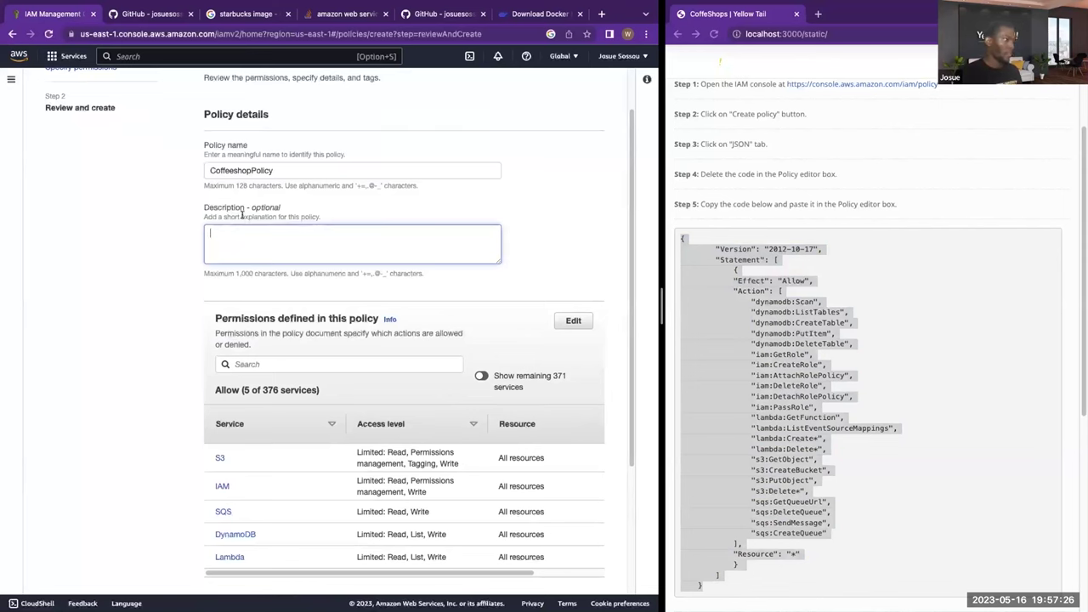
{"action": "key", "text": "BackSpace"}
{"action": "type", "text": "Acce"}
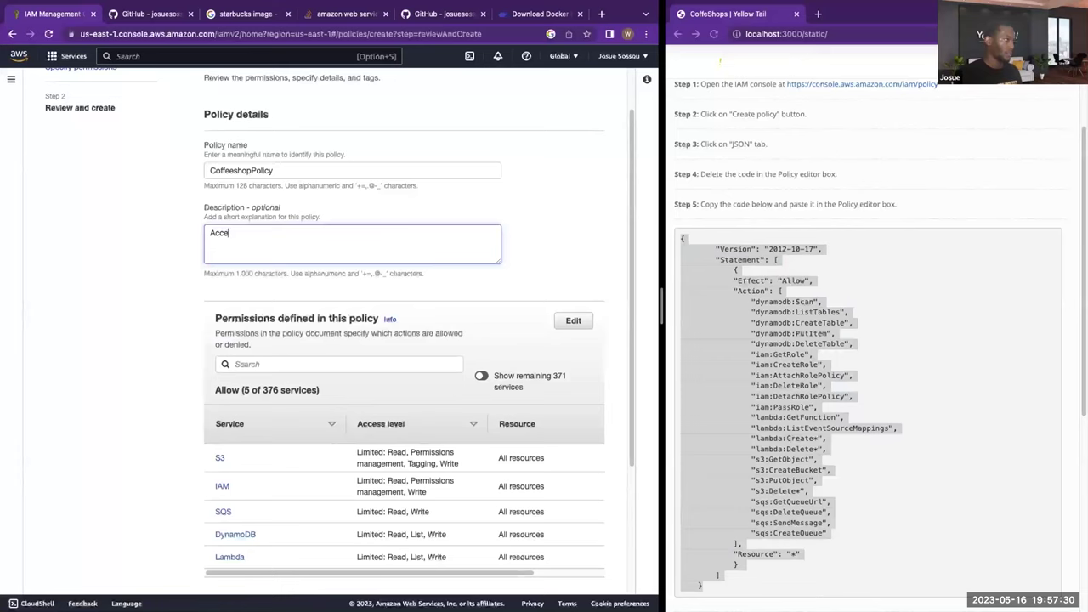
{"action": "type", "text": "ssing"}
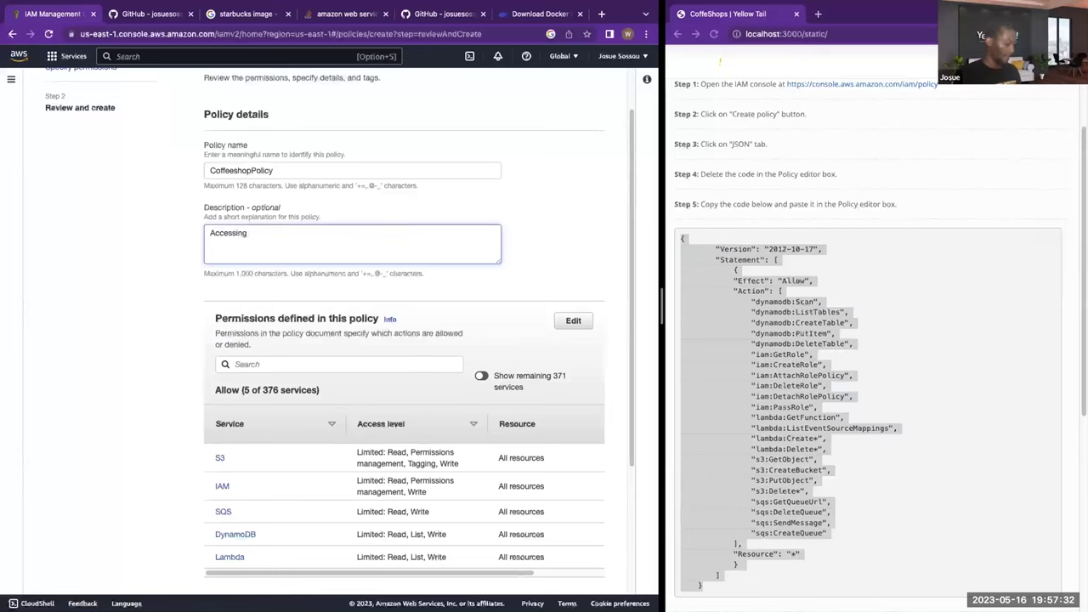
{"action": "key", "text": "BackSpace"}
{"action": "key", "text": "BackSpace"}
{"action": "type", "text": "rvices"}
{"action": "scroll", "coordinate": [556, 561], "scroll_direction": "down", "scroll_amount": 3}
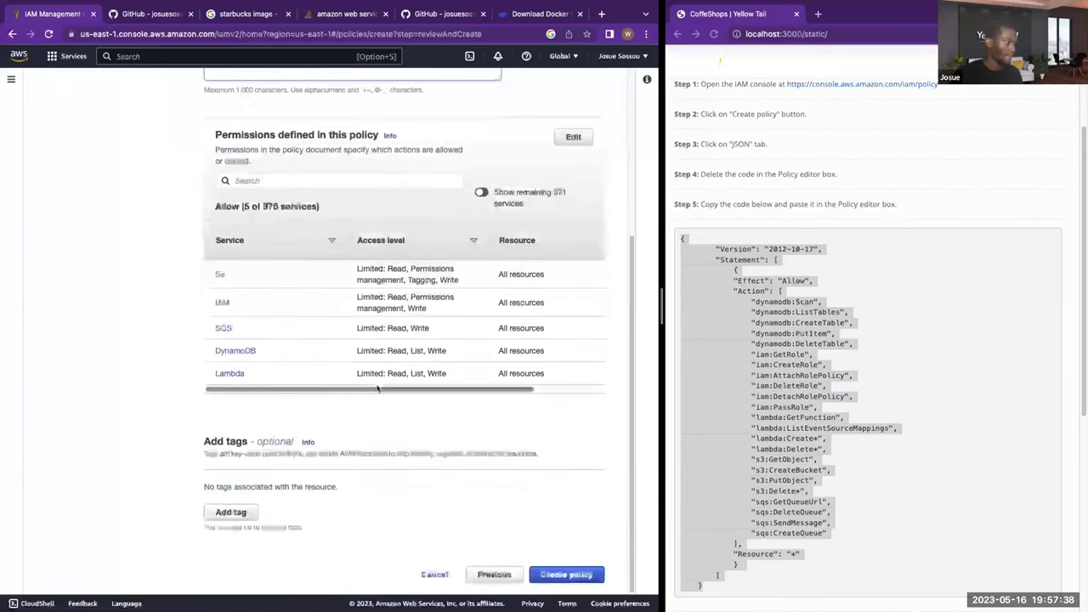
{"action": "left_click", "coordinate": [563, 573]}
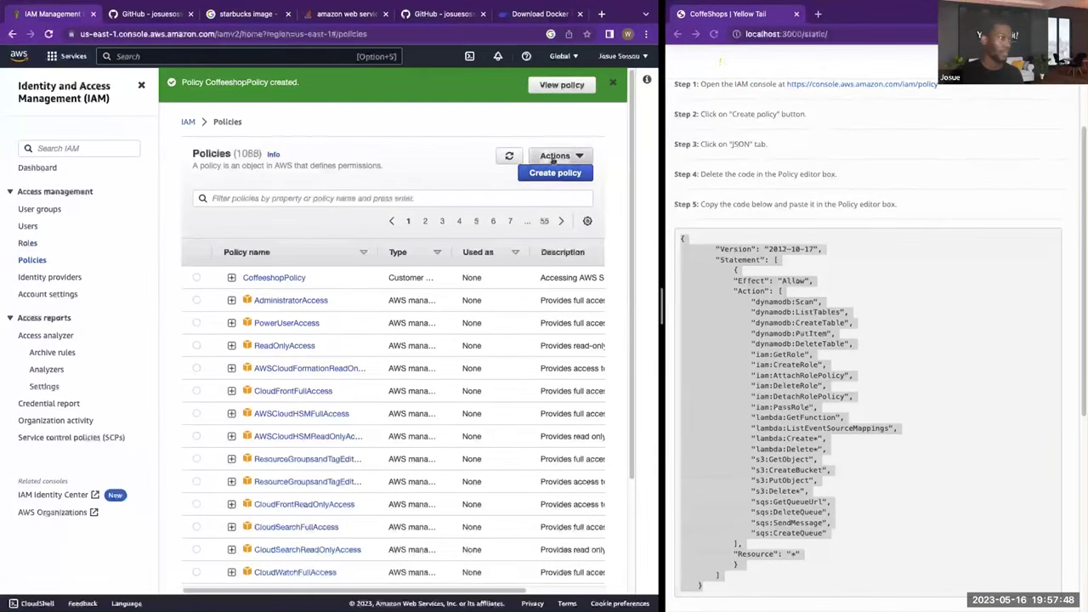
- Attach the new CoffeeshopPolicy to the IAM user CoffeshopUser, following steps 9 to 13 of the Create Policy instructions
{"action": "scroll", "coordinate": [742, 295], "scroll_direction": "down", "scroll_amount": 5}
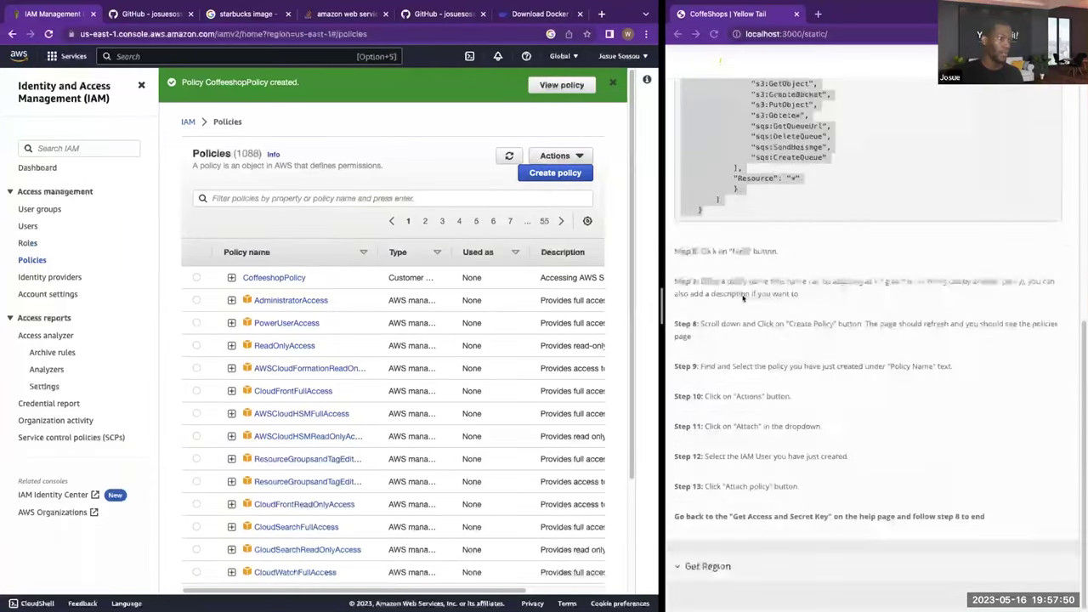
{"action": "scroll", "coordinate": [742, 295], "scroll_direction": "up", "scroll_amount": 3}
{"action": "scroll", "coordinate": [742, 295], "scroll_direction": "up", "scroll_amount": 3}
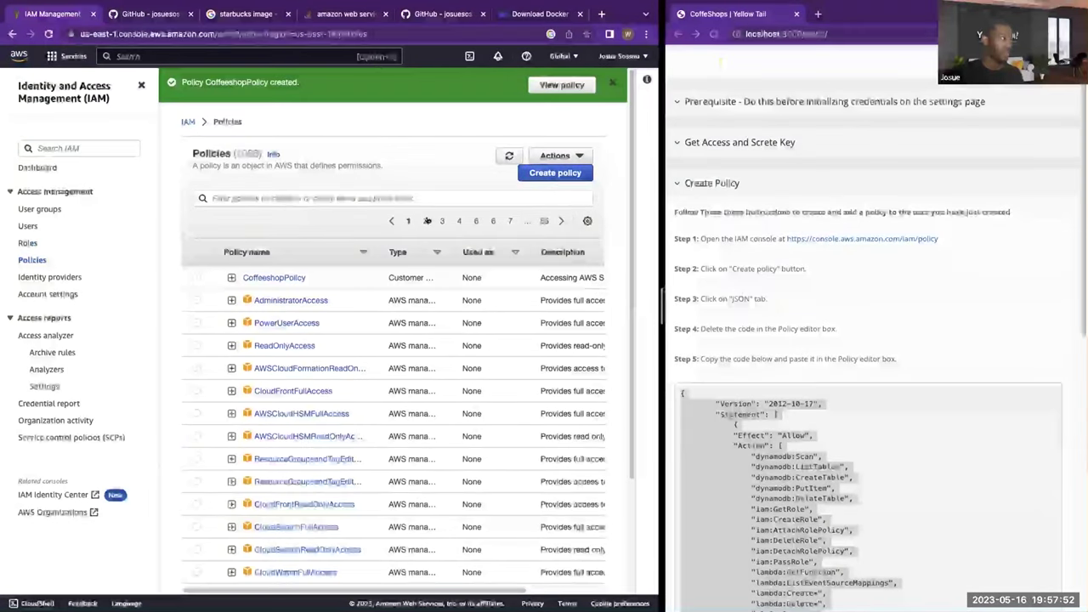
{"action": "scroll", "coordinate": [701, 362], "scroll_direction": "down", "scroll_amount": 5}
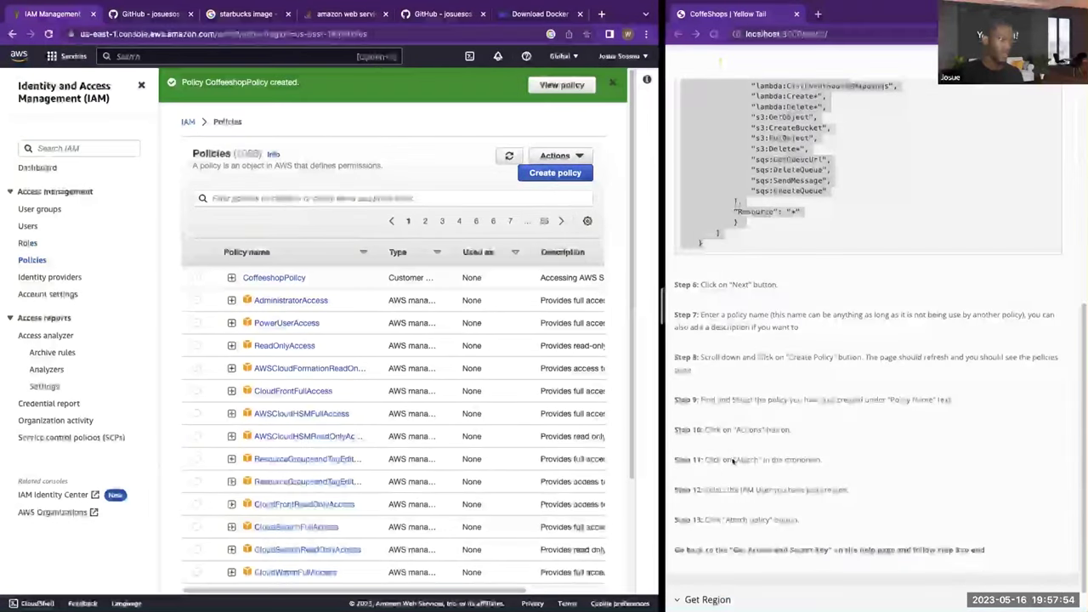
{"action": "left_click", "coordinate": [559, 155]}
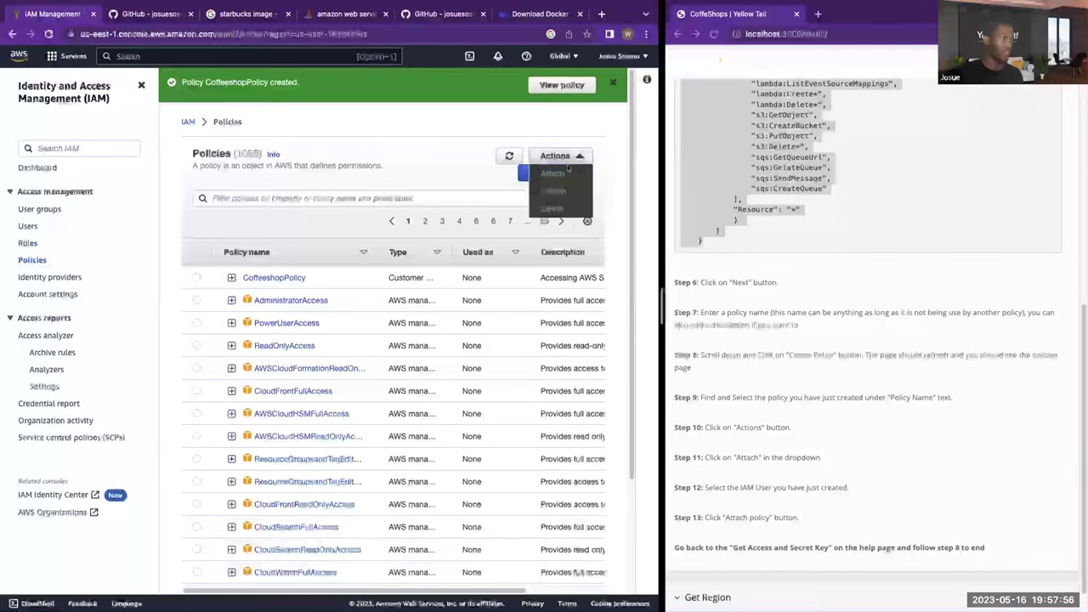
{"action": "left_click", "coordinate": [200, 278]}
{"action": "left_click", "coordinate": [559, 156]}
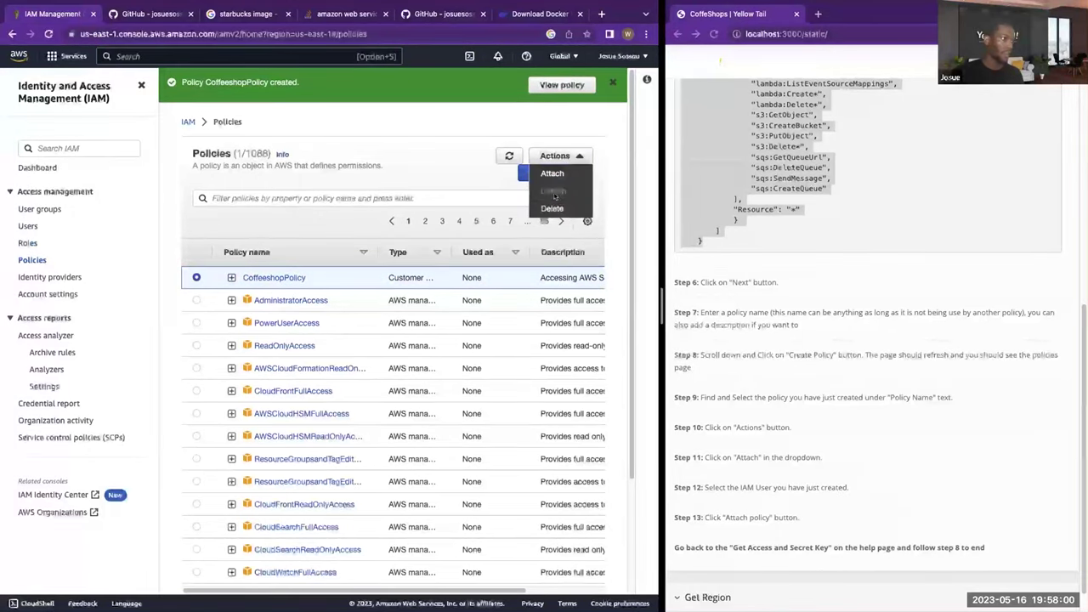
{"action": "left_click", "coordinate": [553, 175]}
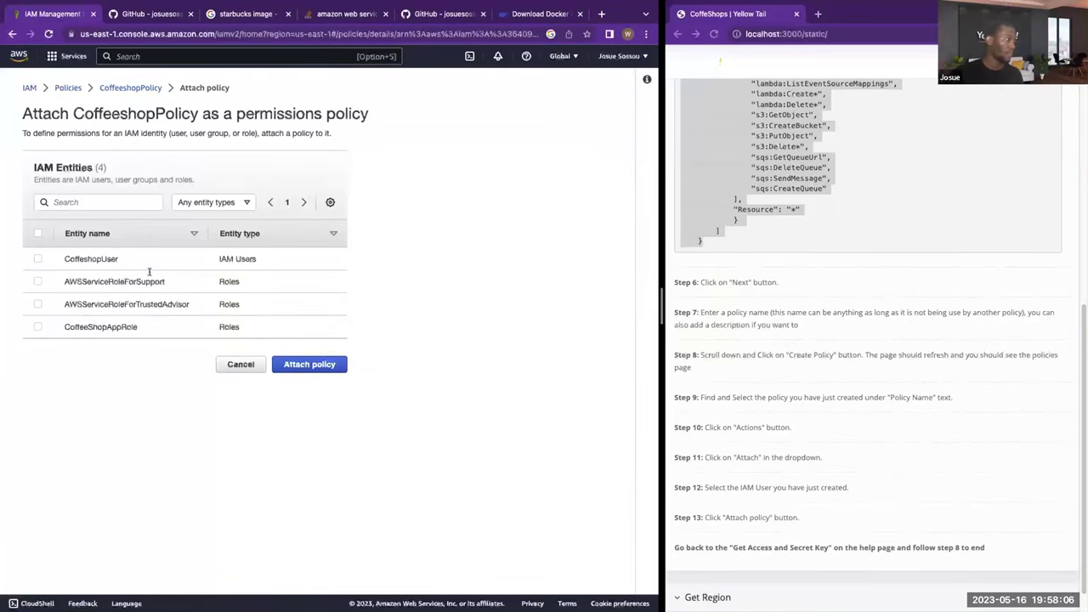
{"action": "left_click", "coordinate": [36, 260]}
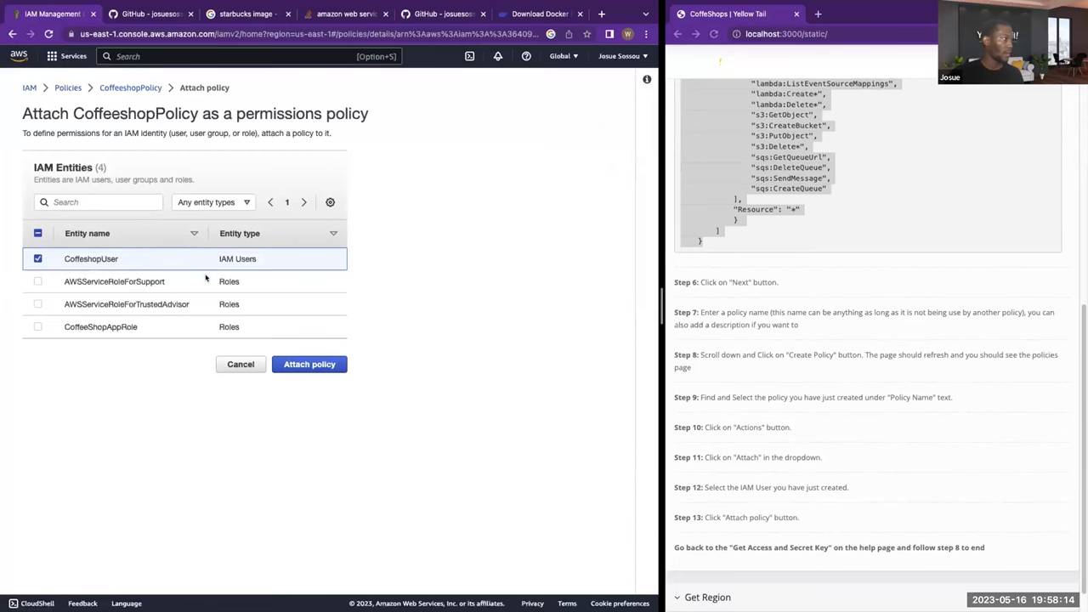
{"action": "left_click", "coordinate": [311, 365]}
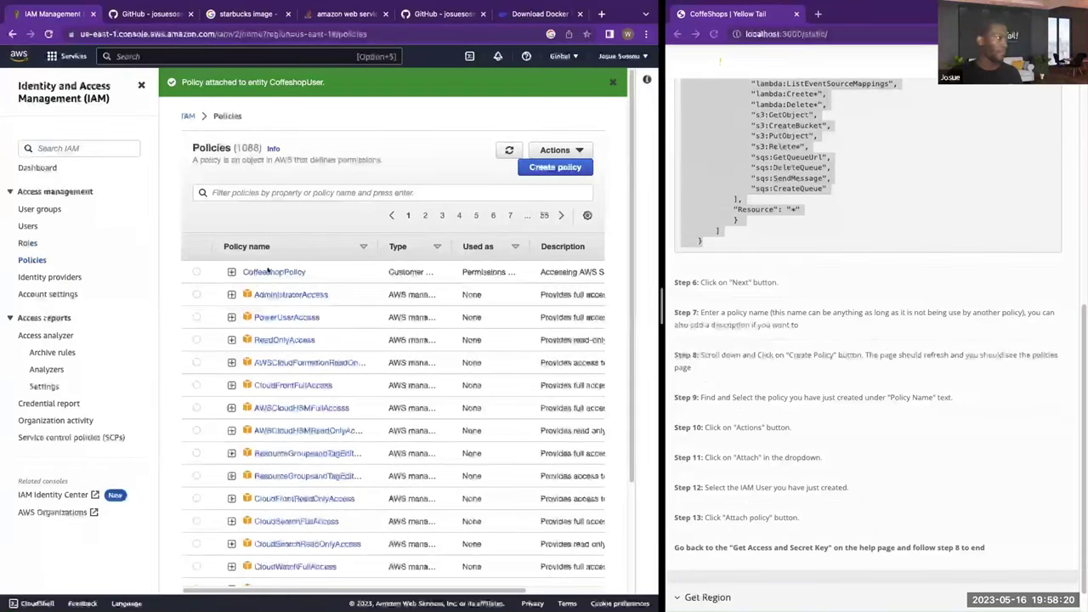
{"action": "scroll", "coordinate": [255, 270], "scroll_direction": "down", "scroll_amount": 1}
{"action": "scroll", "coordinate": [252, 240], "scroll_direction": "up", "scroll_amount": 1}
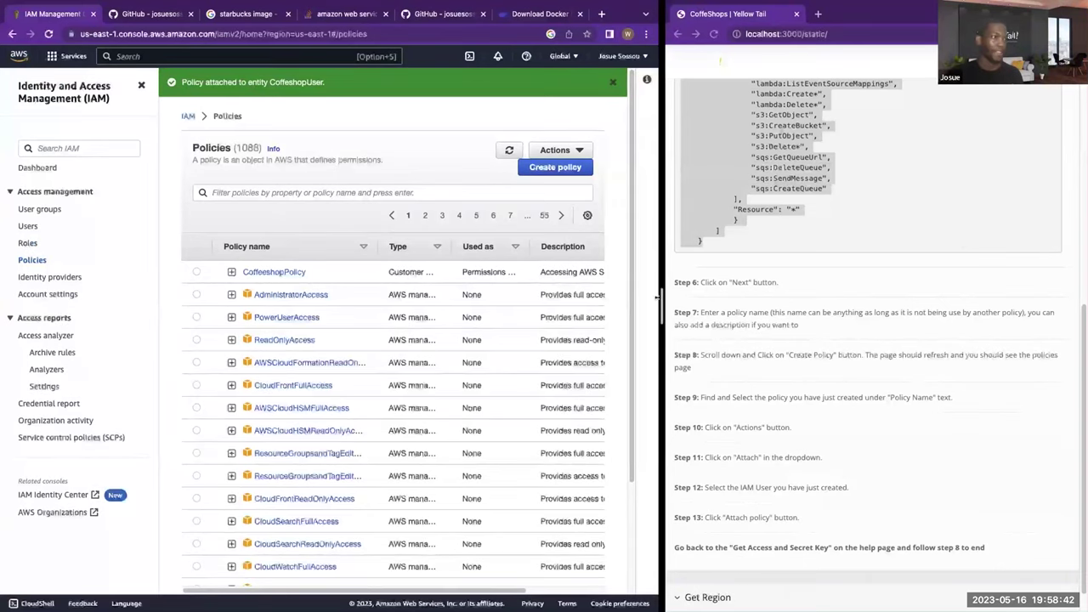
- Widen the Help page pane and examine the list of allowed actions in the policy JSON, starting with dynamodb:Scan
{"action": "left_click_drag", "start_coordinate": [661, 306], "coordinate": [618, 306]}
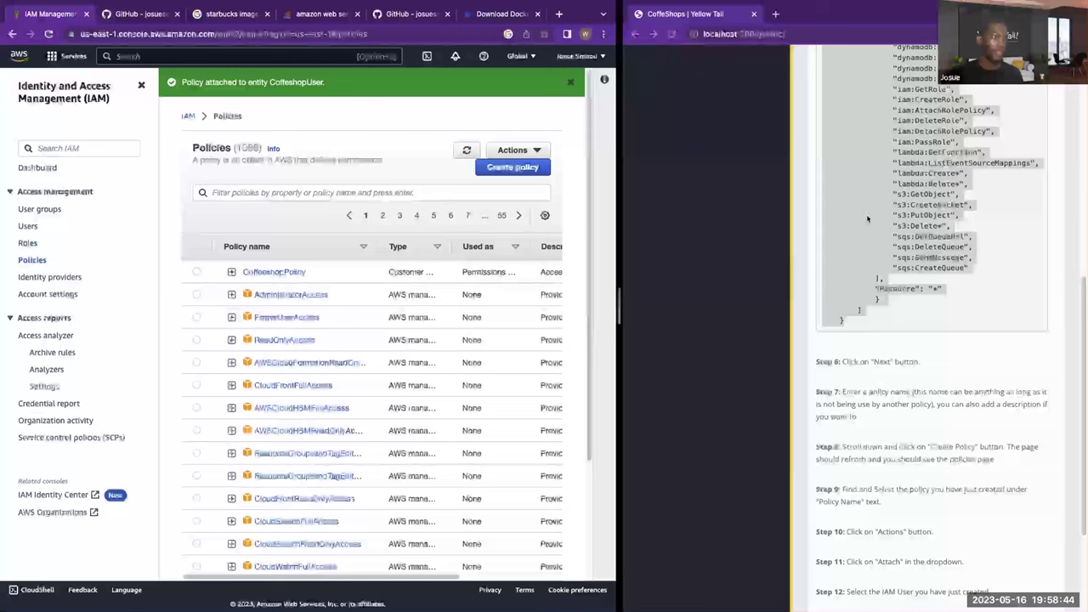
{"action": "scroll", "coordinate": [918, 200], "scroll_direction": "up", "scroll_amount": 3}
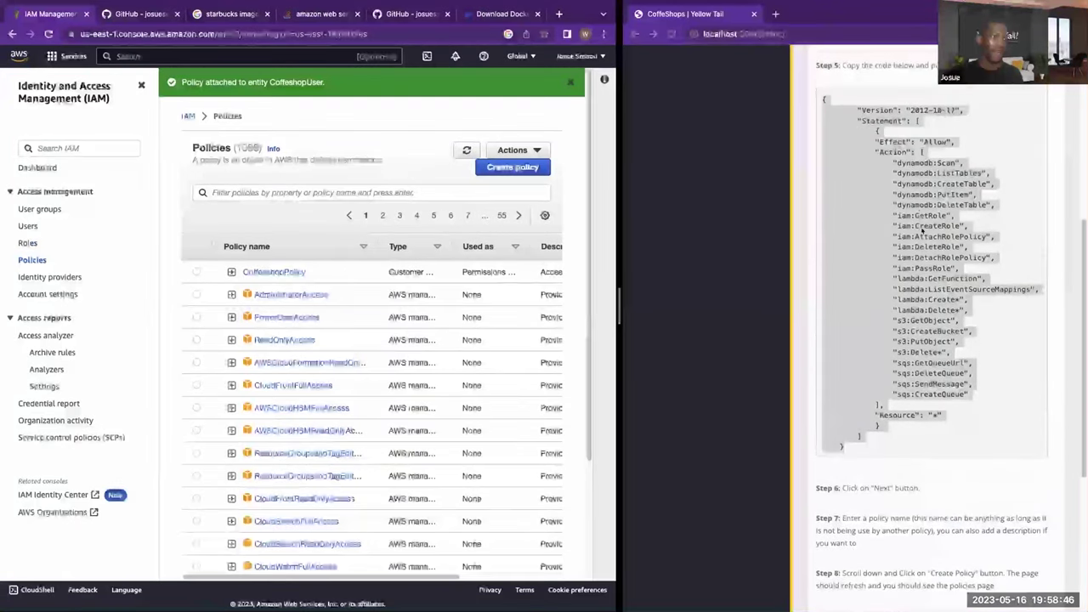
{"action": "left_click", "coordinate": [939, 199]}
{"action": "scroll", "coordinate": [921, 217], "scroll_direction": "up", "scroll_amount": 1}
{"action": "left_click", "coordinate": [921, 212]}
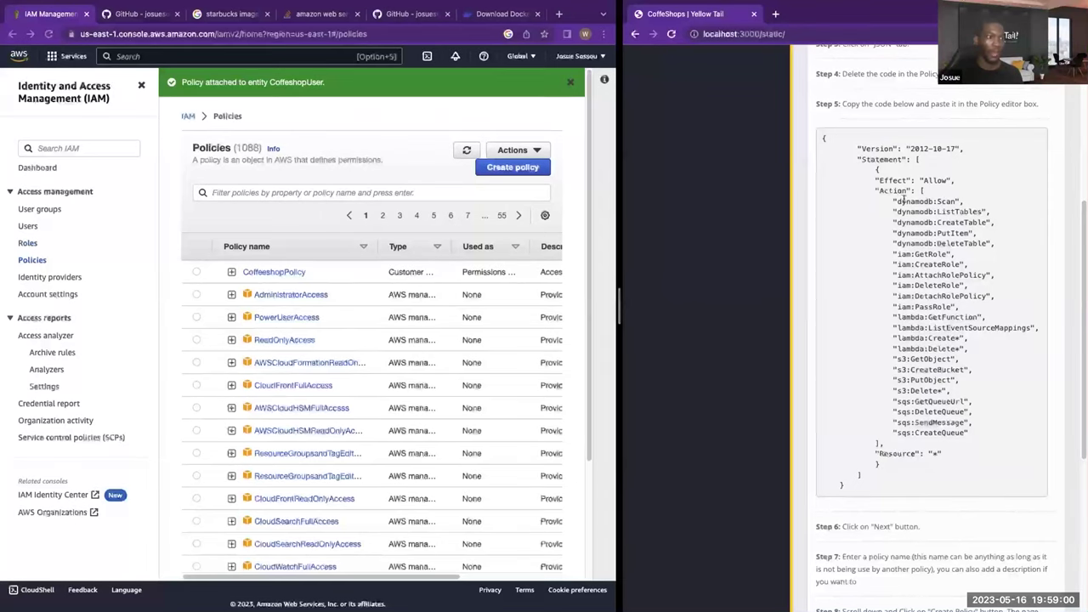
{"action": "left_click_drag", "start_coordinate": [893, 201], "coordinate": [968, 202]}
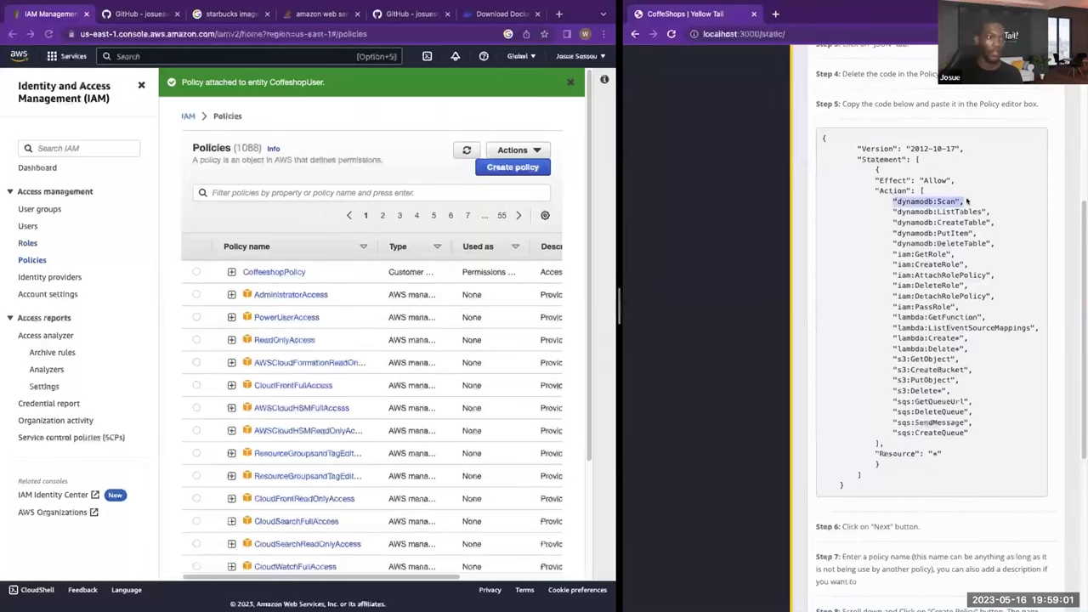
{"action": "left_click", "coordinate": [915, 198]}
{"action": "left_click_drag", "start_coordinate": [892, 195], "coordinate": [928, 407]}
{"action": "left_click", "coordinate": [904, 399]}
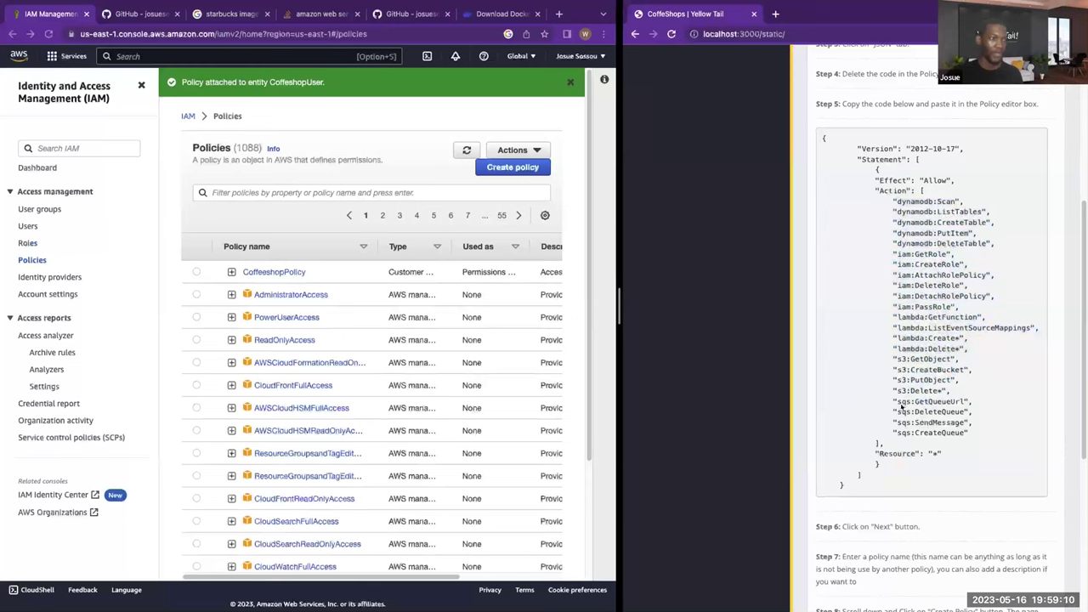
- Examine the SQS, S3 and Lambda permissions in the policy JSON, finishing with the complete Action list
{"action": "mouse_move", "coordinate": [914, 397]}
{"action": "left_mouse_down"}
{"action": "mouse_move", "coordinate": [944, 417]}
{"action": "mouse_move", "coordinate": [927, 400]}
{"action": "left_mouse_up"}
{"action": "double_click", "coordinate": [931, 403]}
{"action": "double_click", "coordinate": [940, 411]}
{"action": "double_click", "coordinate": [940, 422]}
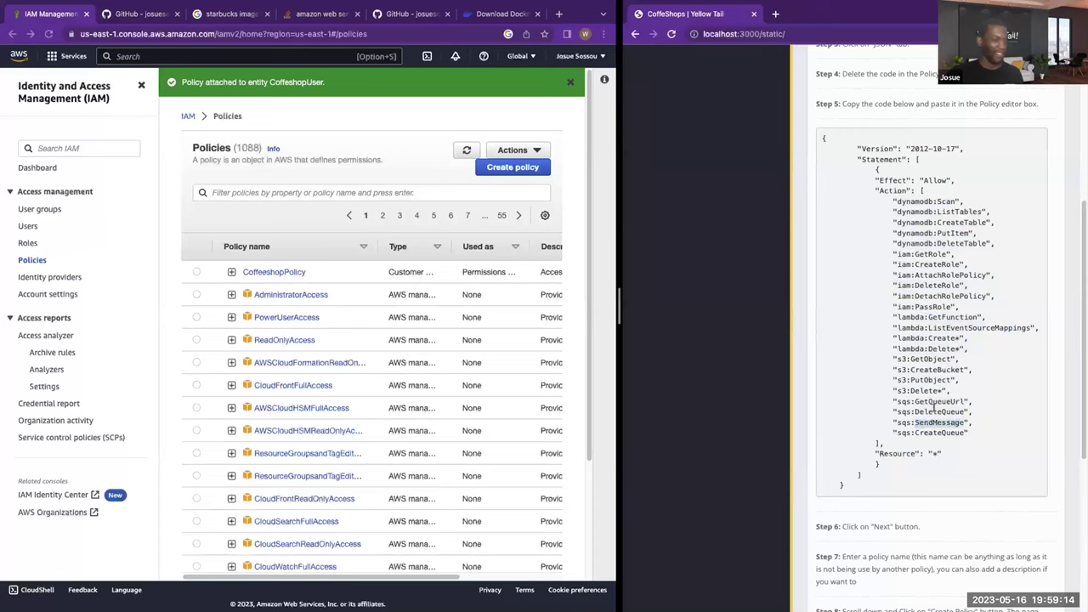
{"action": "left_click", "coordinate": [926, 400]}
{"action": "left_click_drag", "start_coordinate": [908, 387], "coordinate": [901, 367]}
{"action": "double_click", "coordinate": [946, 374]}
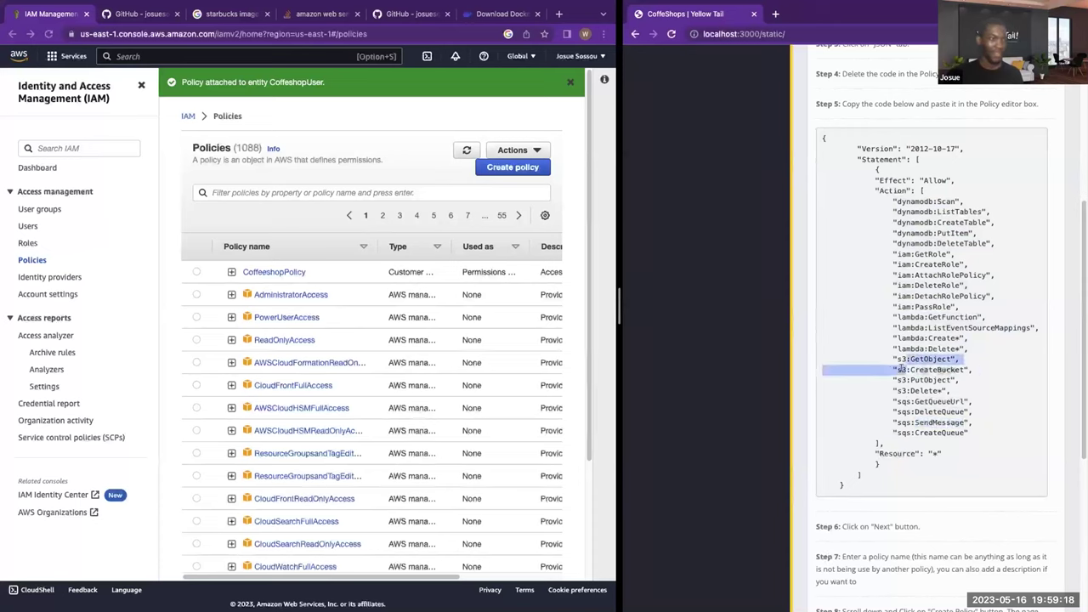
{"action": "double_click", "coordinate": [908, 318]}
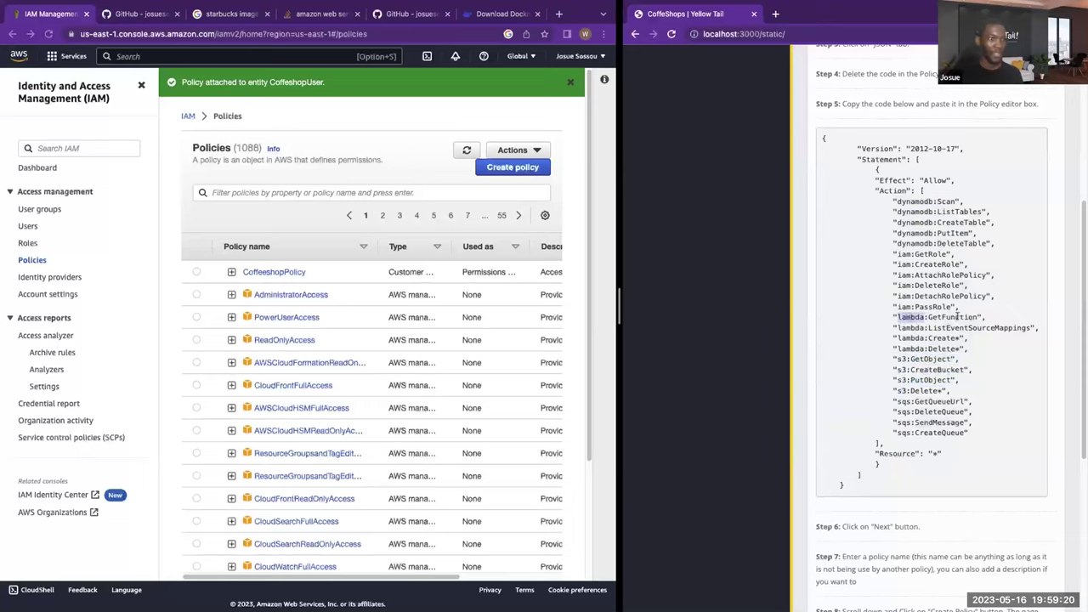
{"action": "double_click", "coordinate": [953, 318]}
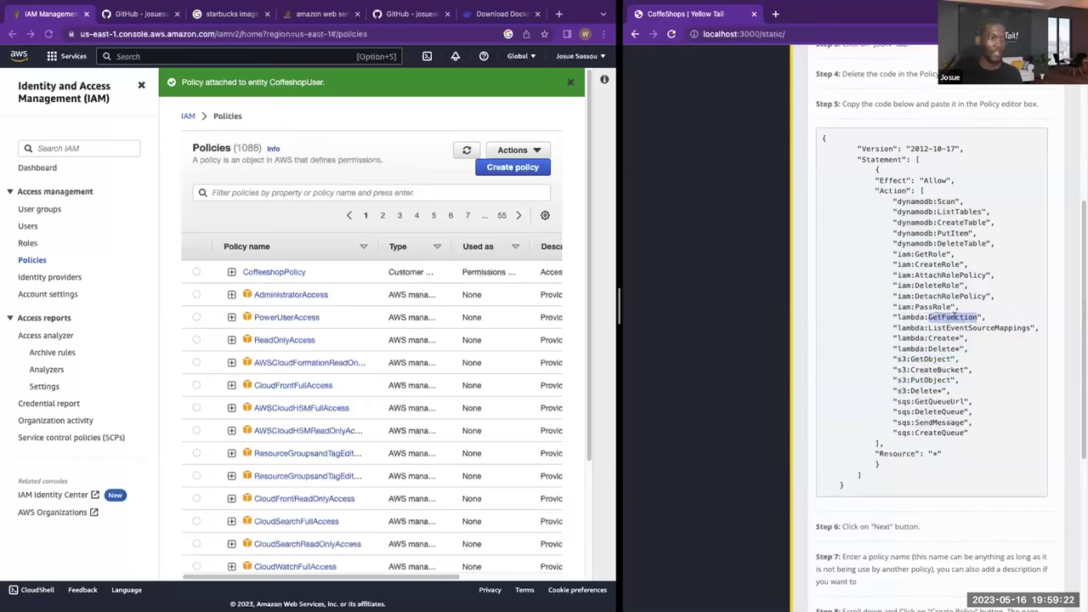
{"action": "left_click_drag", "start_coordinate": [890, 199], "coordinate": [975, 435]}
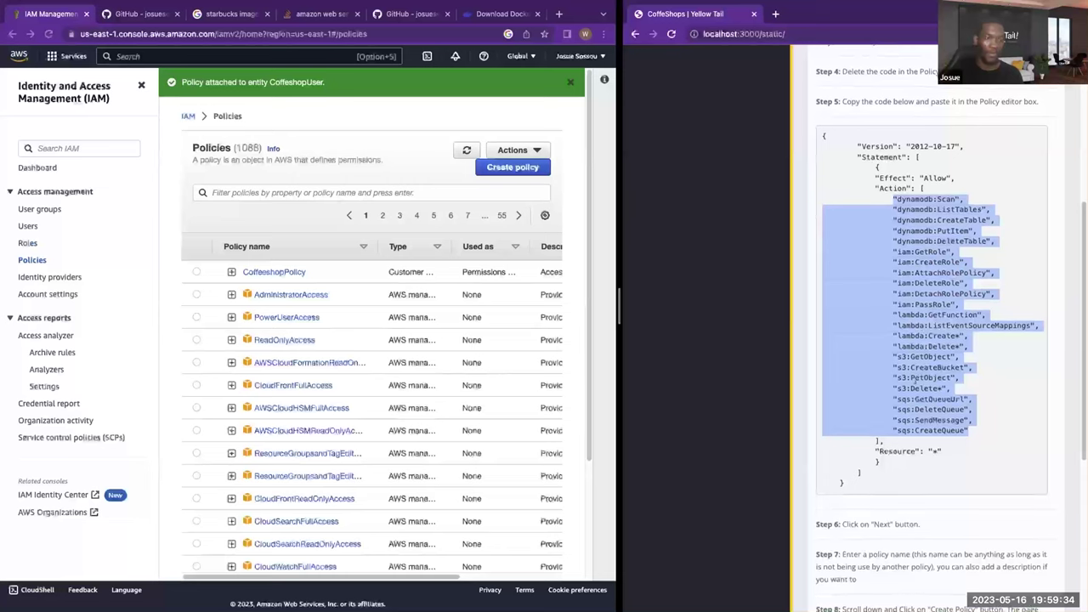
- Look back over the Create Policy instructions on the Help page, from the policy code up to the section headings
{"action": "scroll", "coordinate": [903, 380], "scroll_direction": "up", "scroll_amount": 4}
{"action": "scroll", "coordinate": [903, 380], "scroll_direction": "down", "scroll_amount": 5}
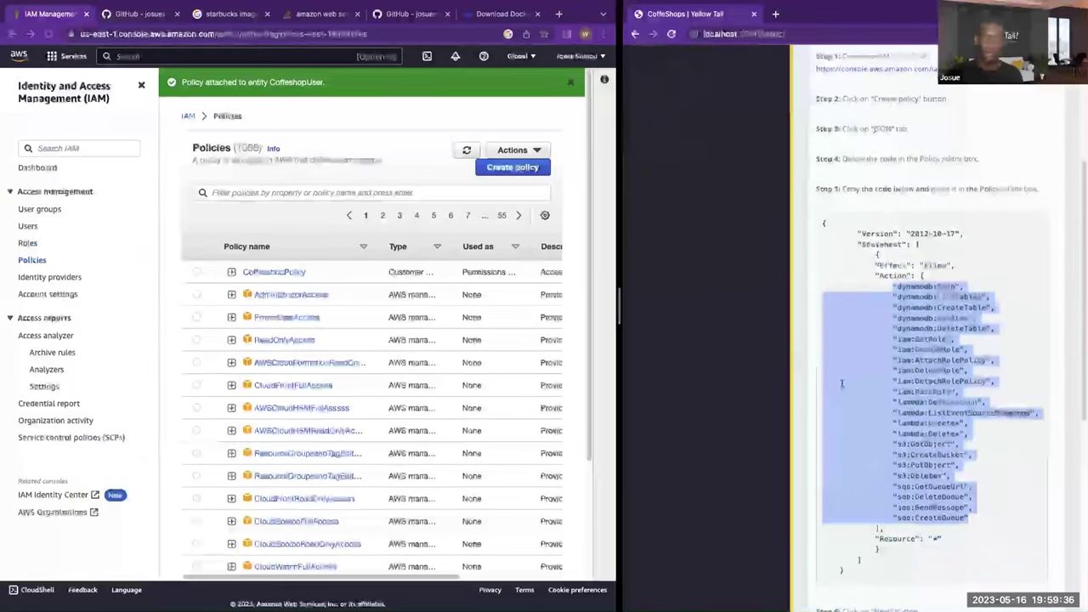
{"action": "scroll", "coordinate": [832, 381], "scroll_direction": "up", "scroll_amount": 3}
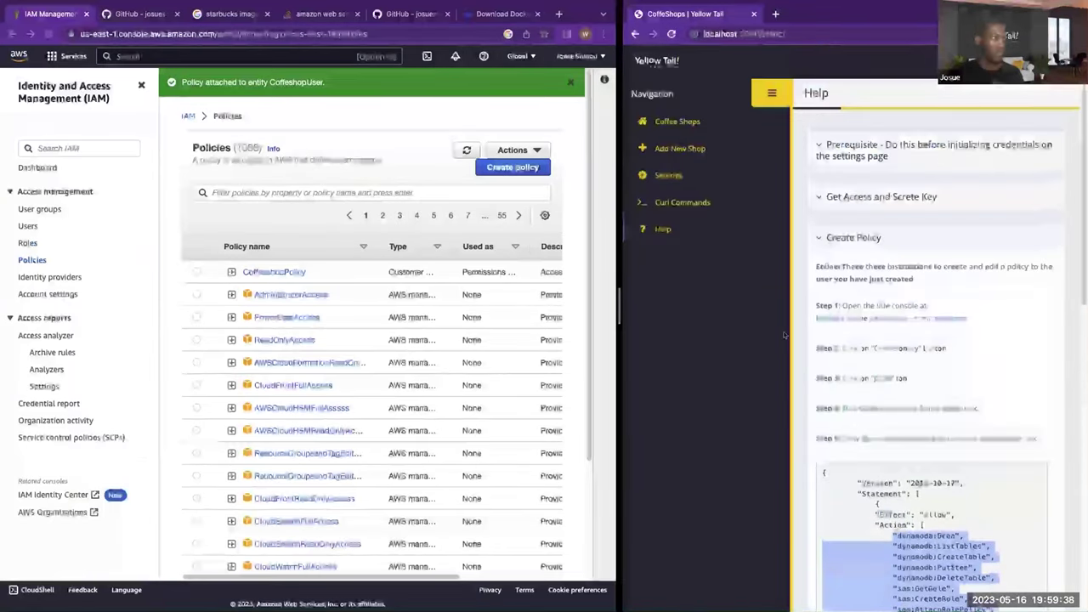
{"action": "scroll", "coordinate": [837, 387], "scroll_direction": "down", "scroll_amount": 7}
{"action": "scroll", "coordinate": [839, 340], "scroll_direction": "up", "scroll_amount": 6}
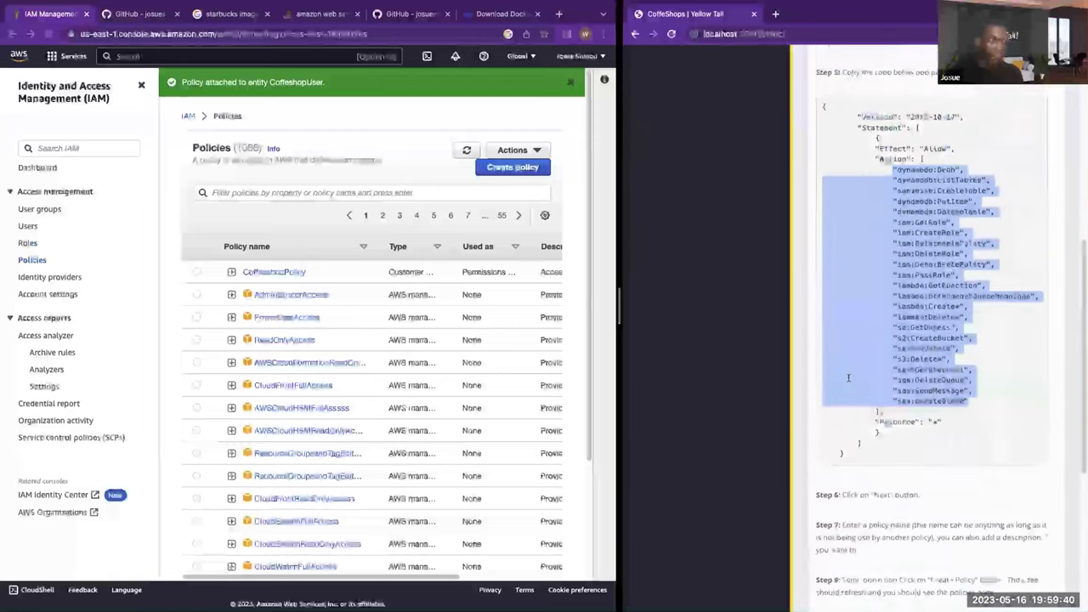
{"action": "scroll", "coordinate": [495, 259], "scroll_direction": "down", "scroll_amount": 3}
{"action": "scroll", "coordinate": [503, 269], "scroll_direction": "up", "scroll_amount": 3}
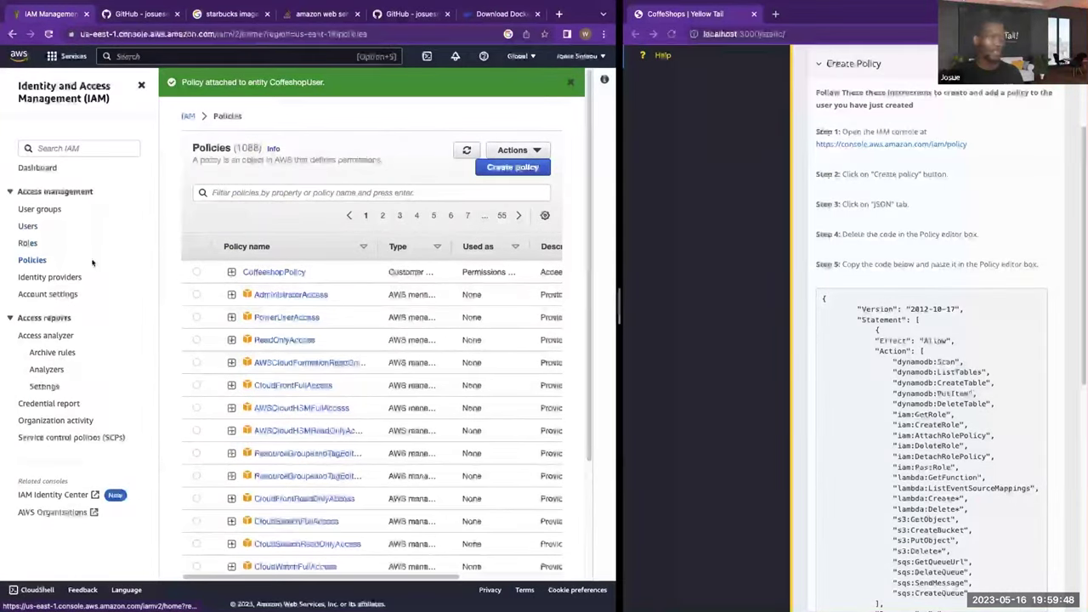
{"action": "scroll", "coordinate": [666, 285], "scroll_direction": "up", "scroll_amount": 3}
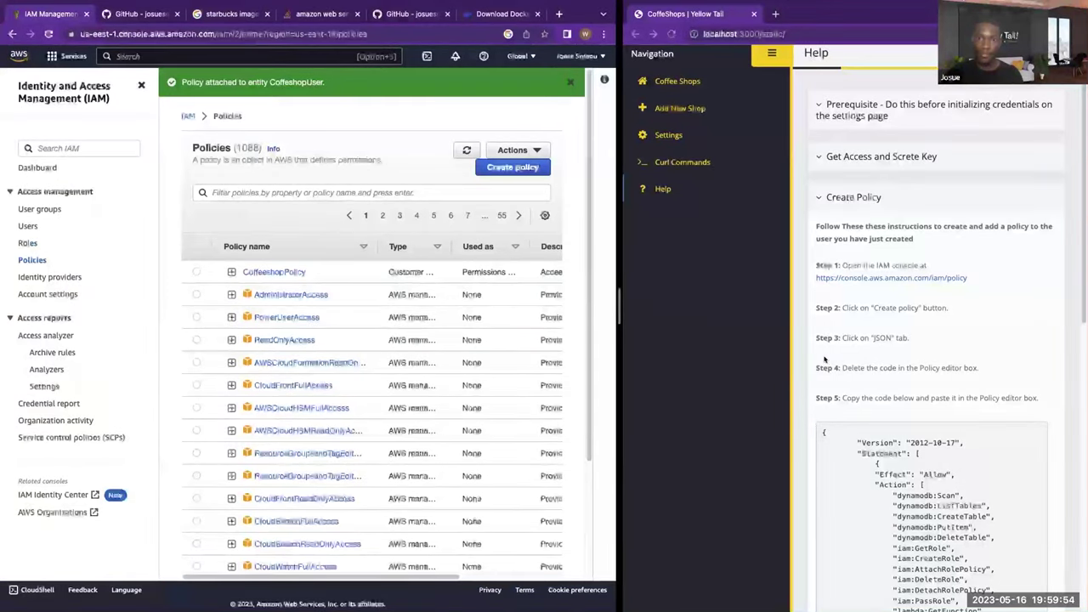
- Open the IAM Users list and expand the Get Access and Screte Key section on the Help page
{"action": "left_click", "coordinate": [28, 225]}
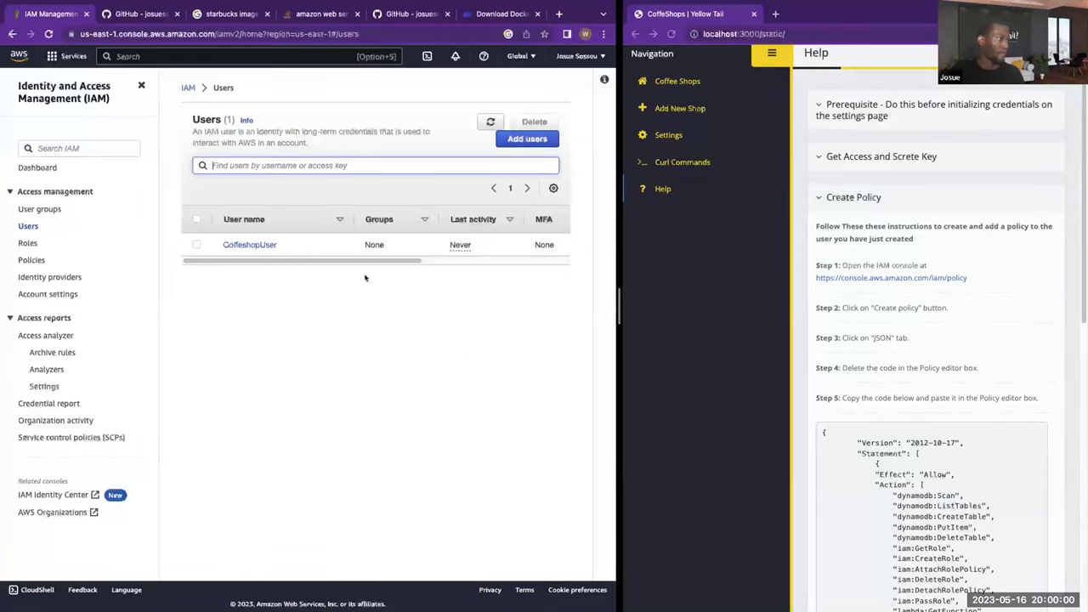
{"action": "left_click", "coordinate": [625, 188]}
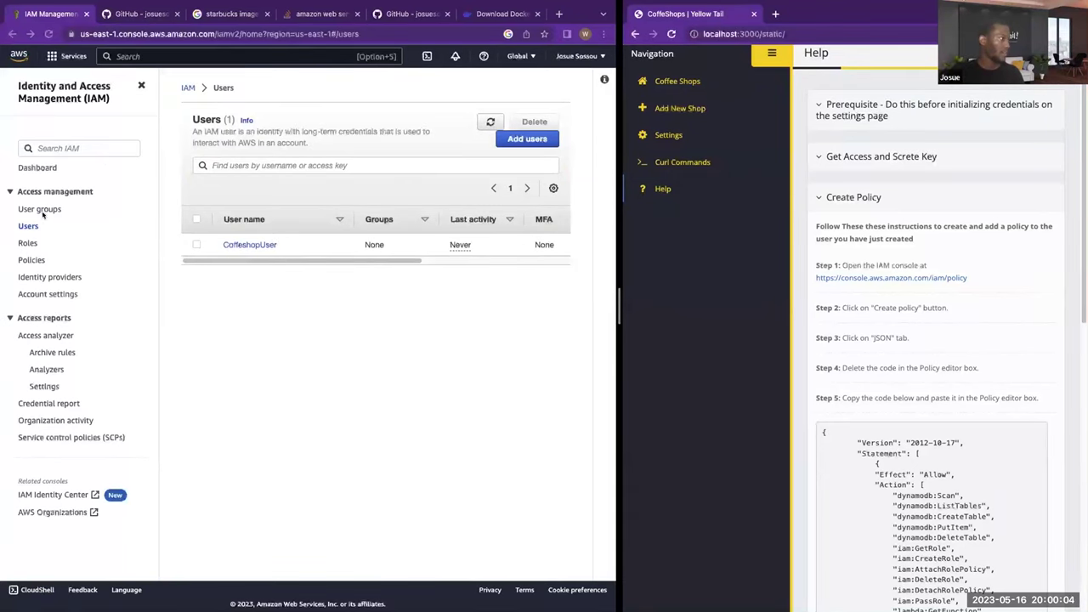
{"action": "scroll", "coordinate": [702, 278], "scroll_direction": "up", "scroll_amount": 1}
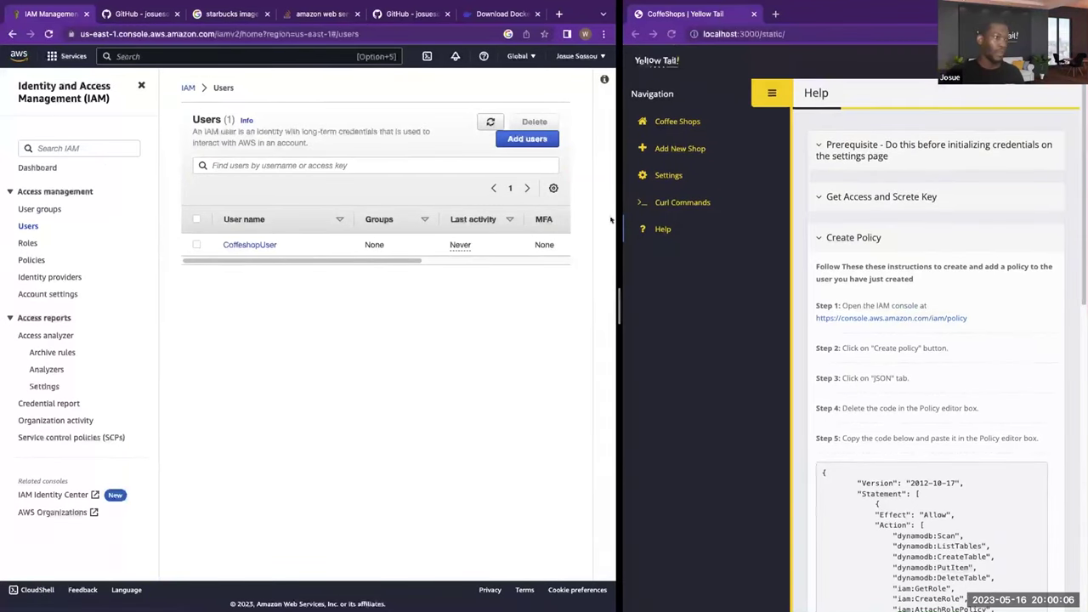
{"action": "left_click", "coordinate": [865, 201]}
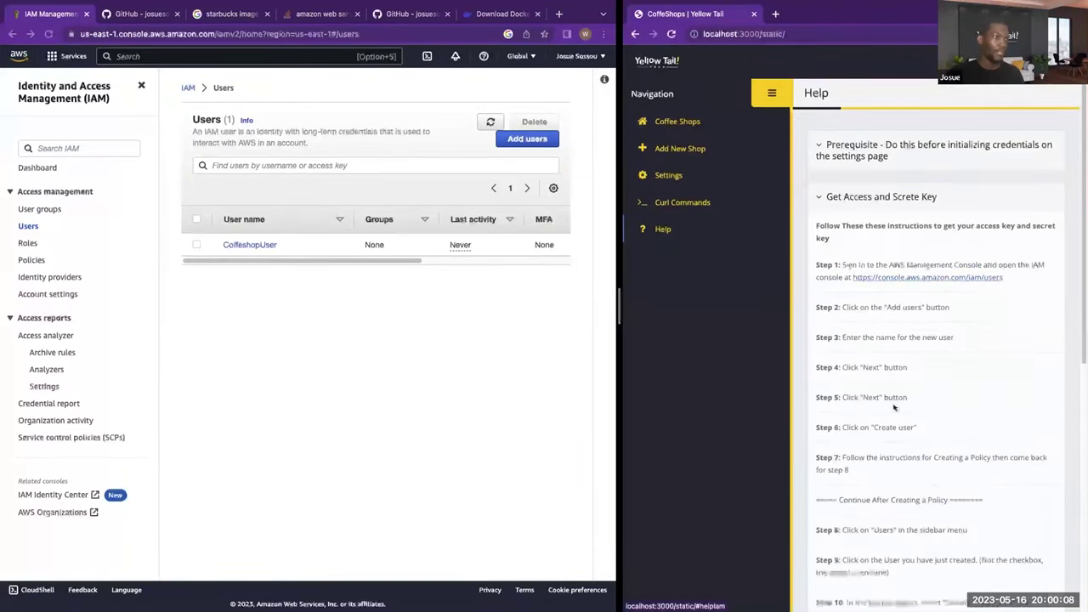
- Review the access key instructions on the Help page, covering steps 1 to 7 and those listed after creating a policy
{"action": "scroll", "coordinate": [879, 417], "scroll_direction": "down", "scroll_amount": 1}
{"action": "scroll", "coordinate": [879, 417], "scroll_direction": "down", "scroll_amount": 2}
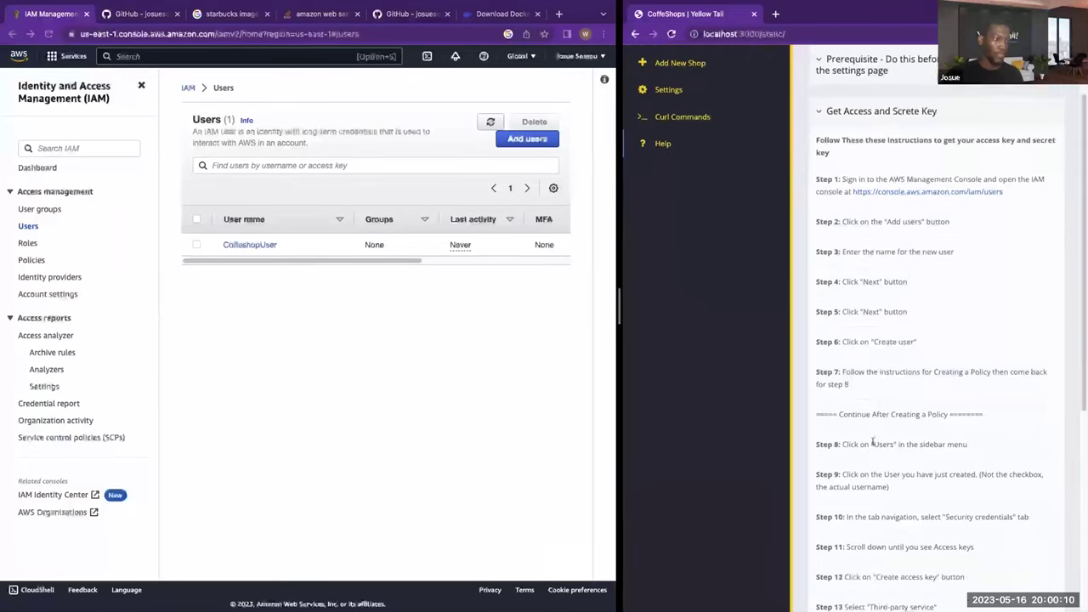
{"action": "left_click_drag", "start_coordinate": [818, 398], "coordinate": [973, 395]}
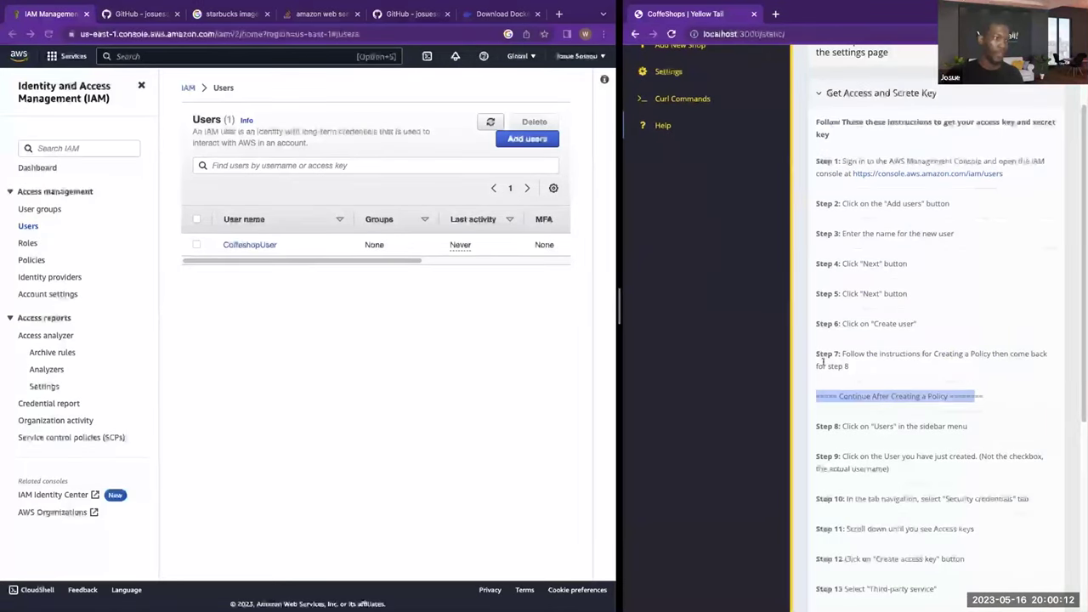
{"action": "left_click", "coordinate": [850, 370]}
{"action": "scroll", "coordinate": [836, 314], "scroll_direction": "down", "scroll_amount": 1}
{"action": "left_click_drag", "start_coordinate": [851, 337], "coordinate": [806, 128]}
{"action": "left_click", "coordinate": [840, 300]}
{"action": "scroll", "coordinate": [837, 364], "scroll_direction": "down", "scroll_amount": 1}
{"action": "scroll", "coordinate": [837, 364], "scroll_direction": "down", "scroll_amount": 1}
{"action": "left_click_drag", "start_coordinate": [814, 327], "coordinate": [880, 554]}
{"action": "scroll", "coordinate": [856, 462], "scroll_direction": "down", "scroll_amount": 2}
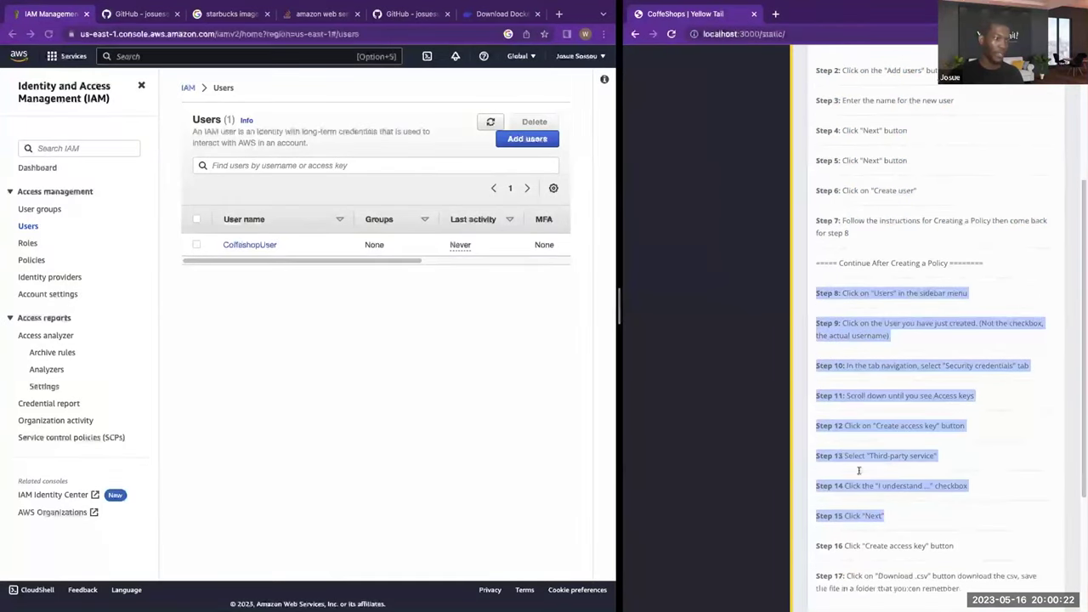
- Check the access key instructions from step 8 through step 18 and look over the whole section again
{"action": "double_click", "coordinate": [823, 272]}
{"action": "scroll", "coordinate": [833, 459], "scroll_direction": "down", "scroll_amount": 4}
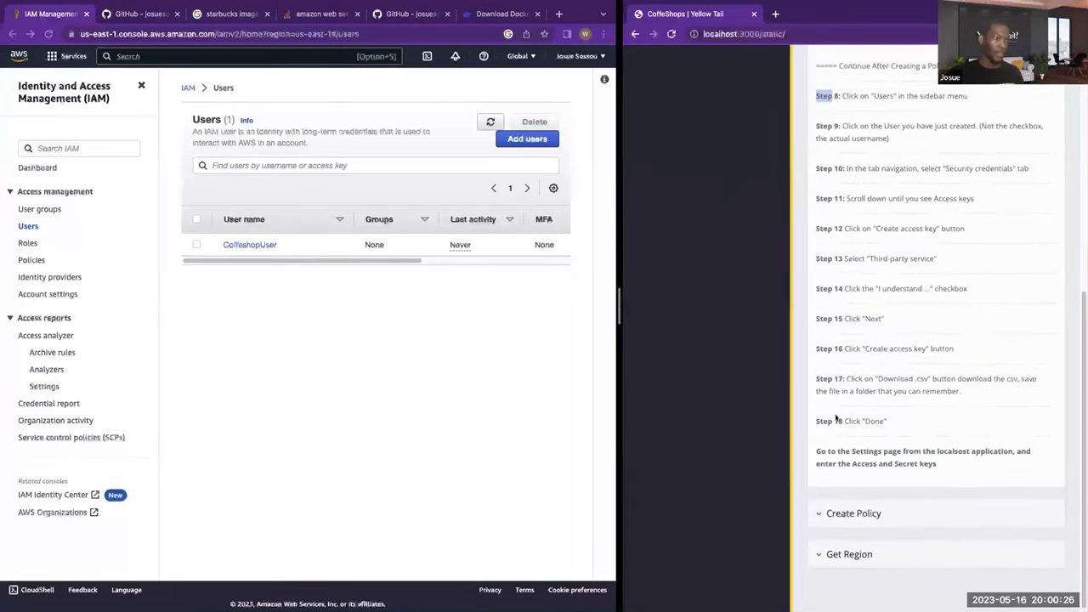
{"action": "scroll", "coordinate": [838, 418], "scroll_direction": "up", "scroll_amount": 4}
{"action": "left_click_drag", "start_coordinate": [958, 241], "coordinate": [872, 242]}
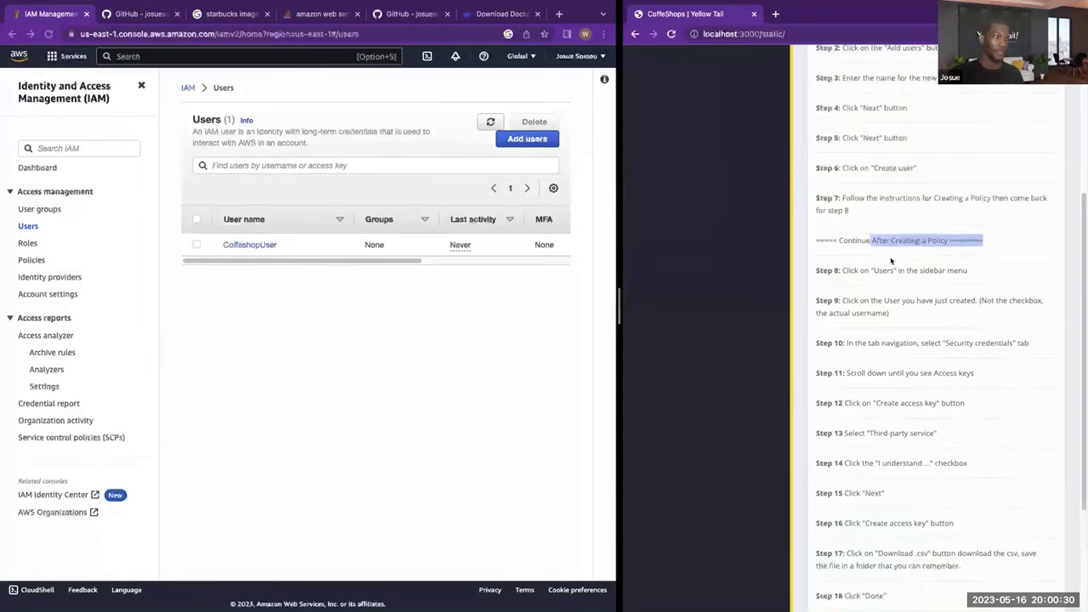
{"action": "scroll", "coordinate": [891, 261], "scroll_direction": "up", "scroll_amount": 6}
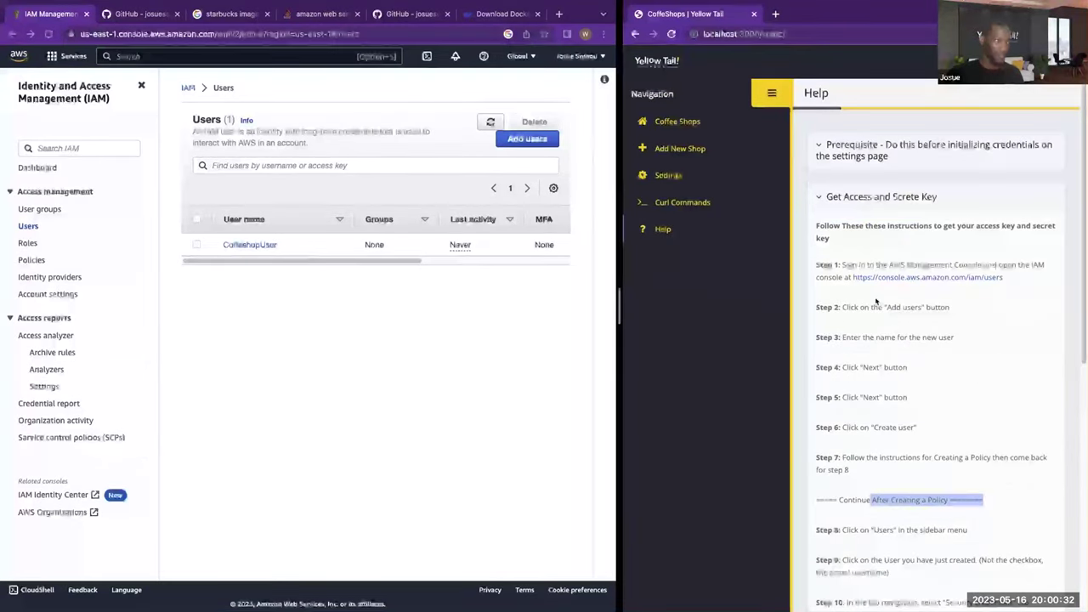
{"action": "scroll", "coordinate": [876, 301], "scroll_direction": "down", "scroll_amount": 5}
{"action": "scroll", "coordinate": [841, 357], "scroll_direction": "up", "scroll_amount": 4}
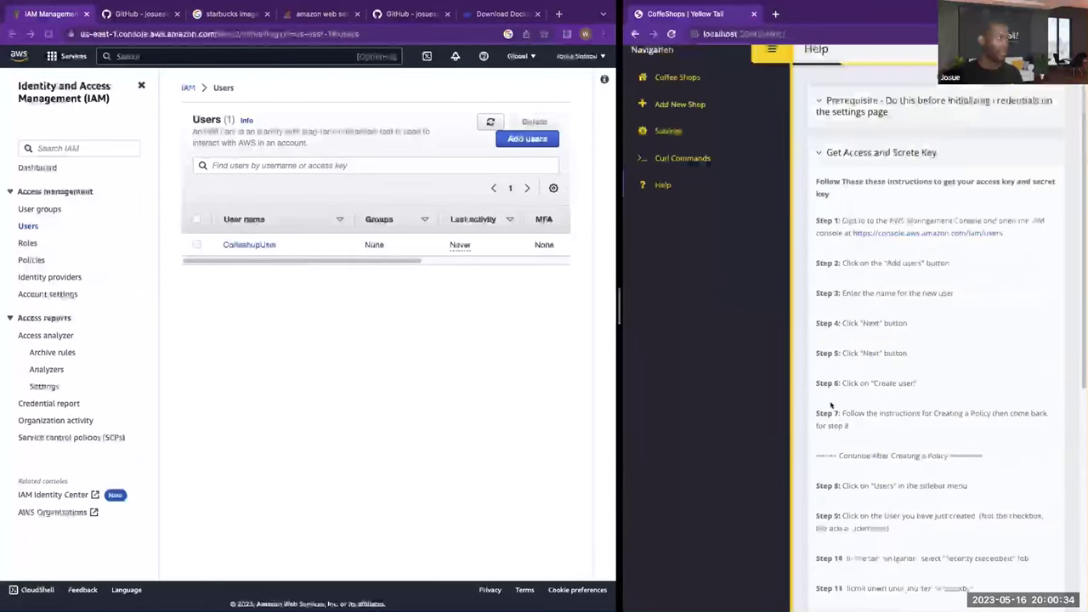
- Open the security credentials of CoffeshopUser and go to its Access keys section
{"action": "left_click", "coordinate": [245, 245]}
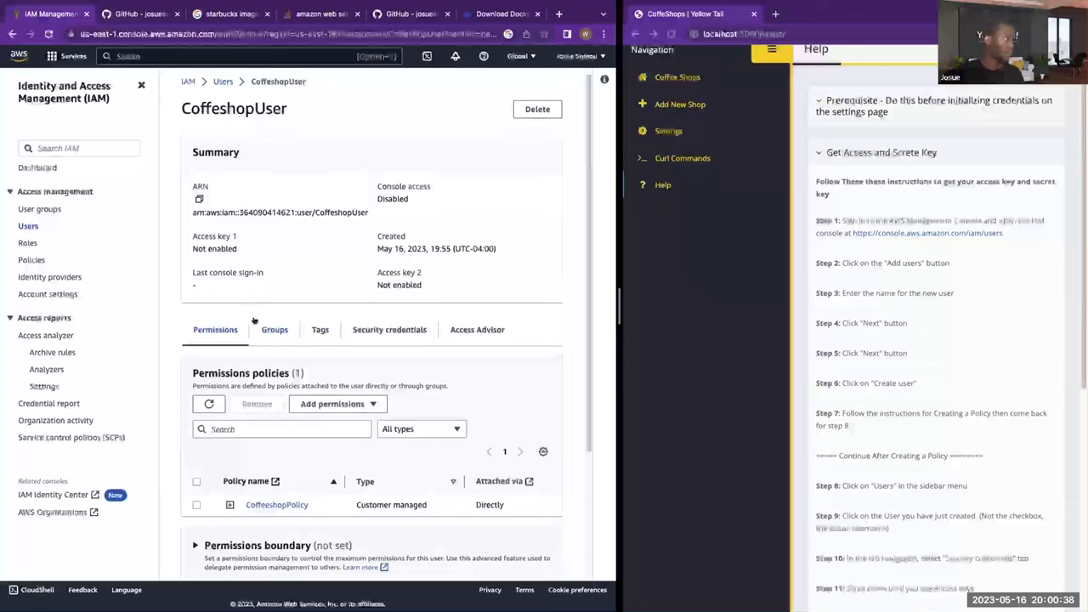
{"action": "scroll", "coordinate": [253, 321], "scroll_direction": "down", "scroll_amount": 2}
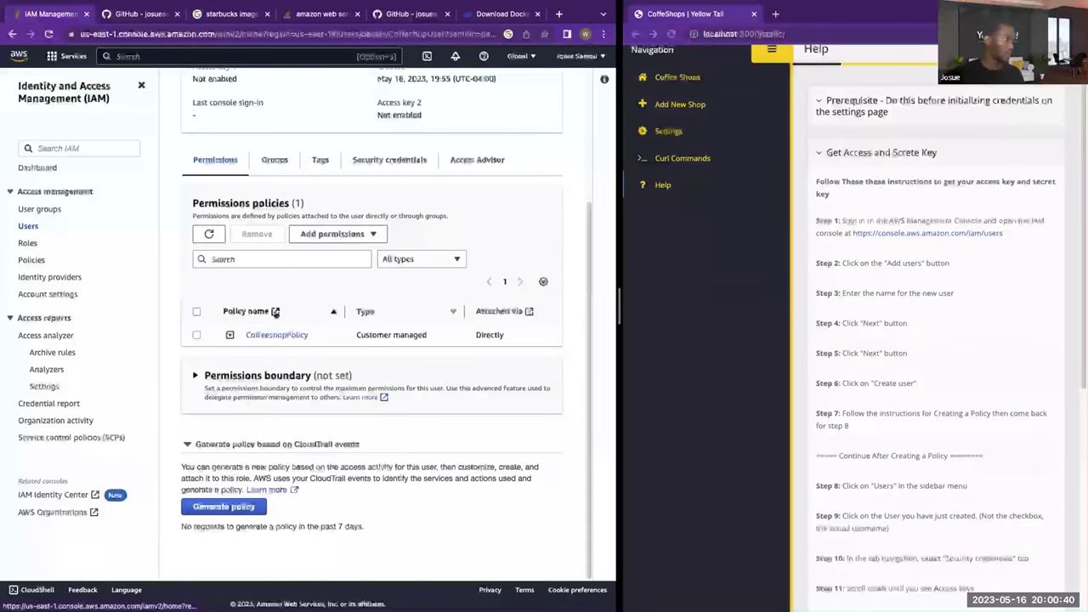
{"action": "left_click", "coordinate": [384, 162]}
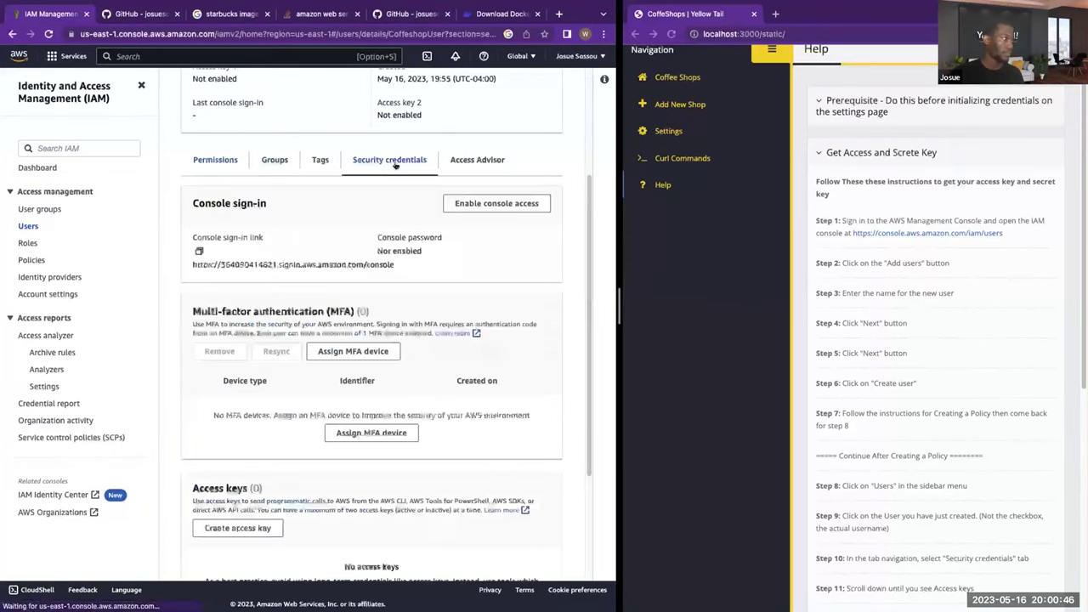
{"action": "scroll", "coordinate": [395, 308], "scroll_direction": "down", "scroll_amount": 1}
{"action": "scroll", "coordinate": [395, 307], "scroll_direction": "down", "scroll_amount": 2}
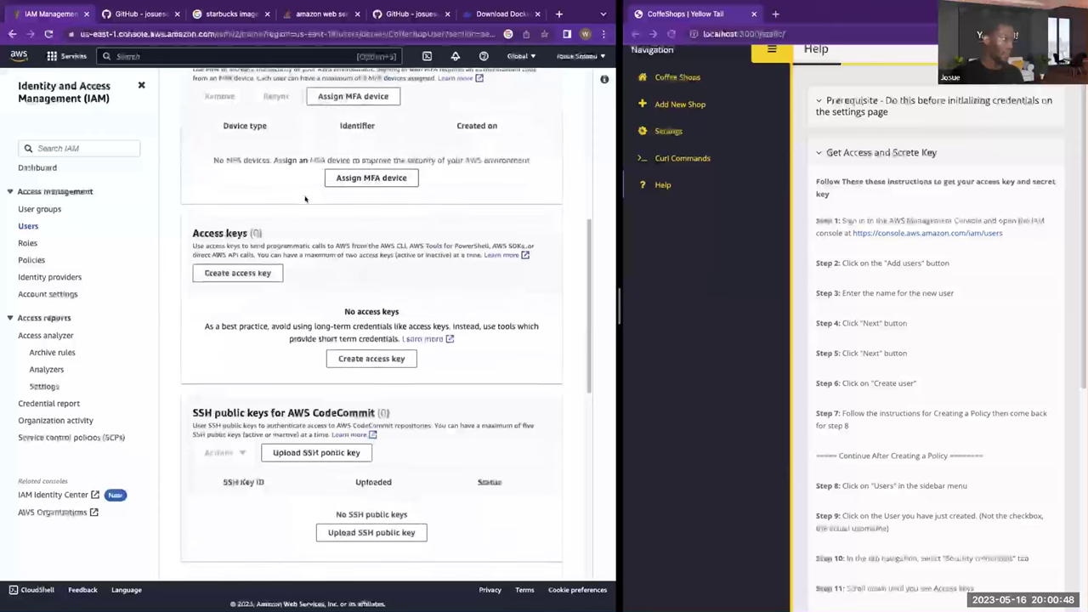
{"action": "scroll", "coordinate": [195, 257], "scroll_direction": "up", "scroll_amount": 1}
{"action": "left_click_drag", "start_coordinate": [195, 256], "coordinate": [248, 258]}
- Start a new access key for the Third-party service use case, acknowledge the alternative recommendation and continue to the description tag
{"action": "left_click", "coordinate": [360, 387]}
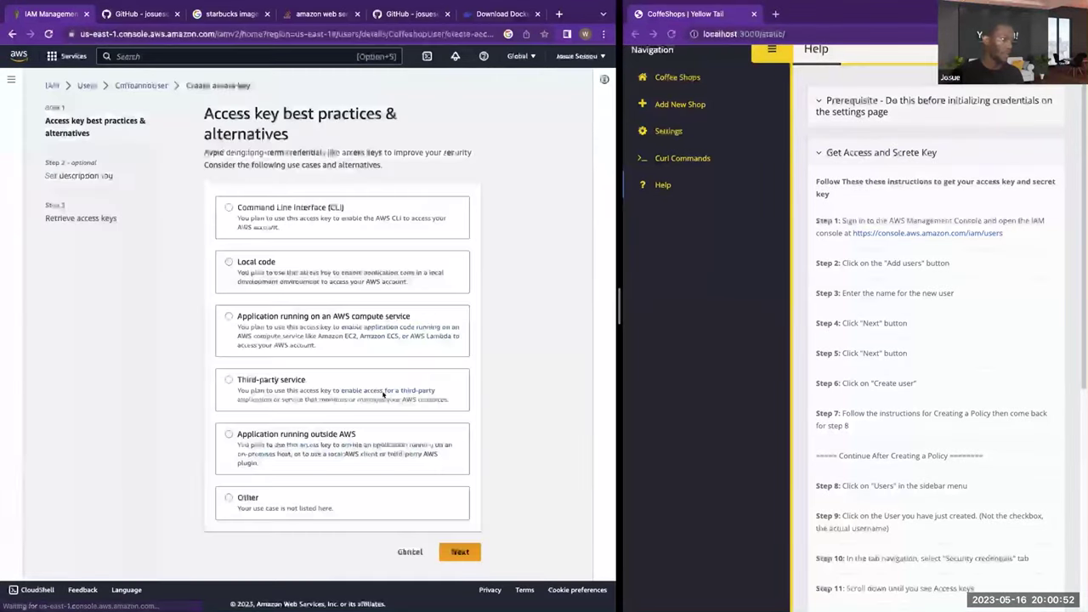
{"action": "left_click", "coordinate": [229, 380]}
{"action": "scroll", "coordinate": [294, 358], "scroll_direction": "down", "scroll_amount": 1}
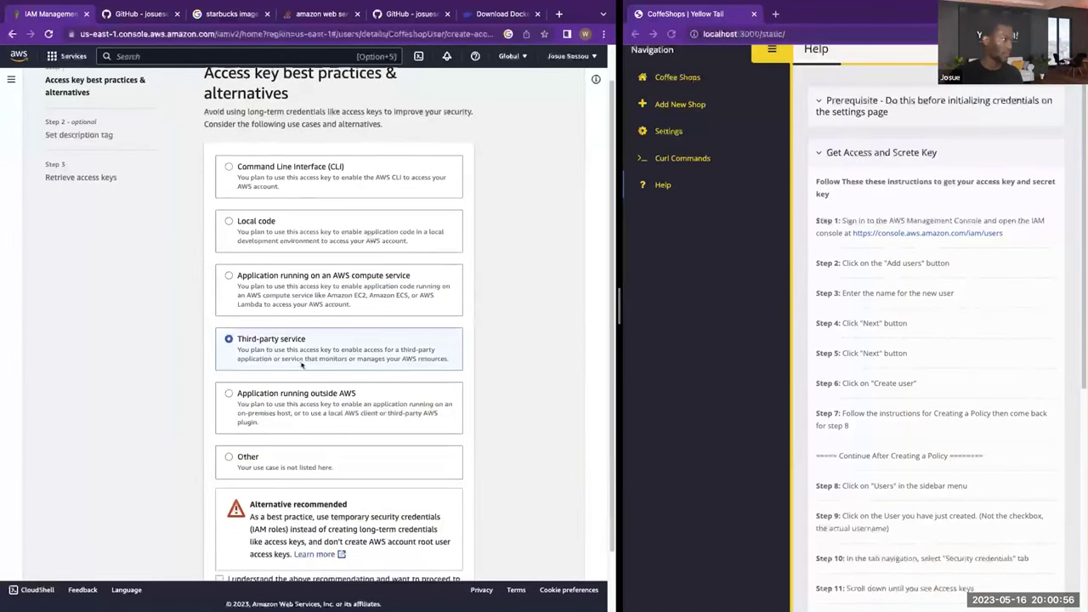
{"action": "scroll", "coordinate": [324, 343], "scroll_direction": "down", "scroll_amount": 2}
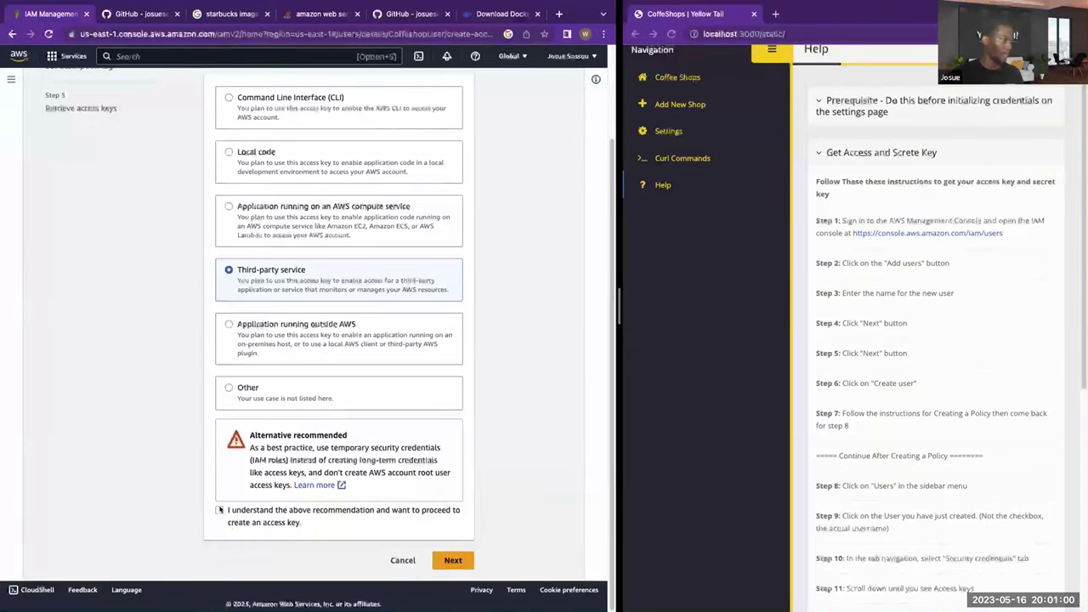
{"action": "triple_click", "coordinate": [304, 517]}
{"action": "left_click", "coordinate": [438, 557]}
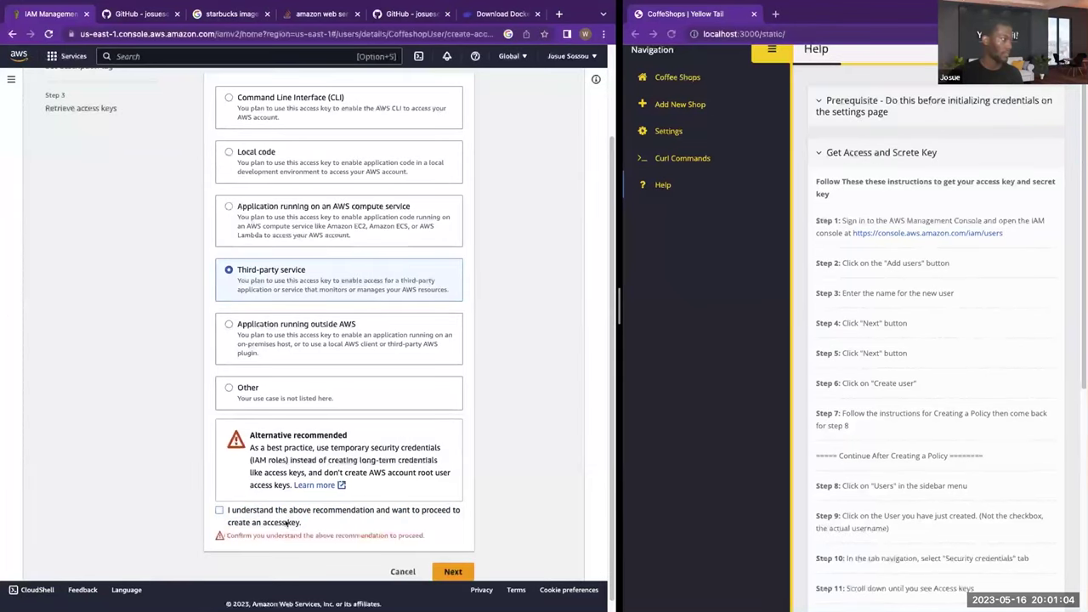
{"action": "left_click", "coordinate": [219, 510]}
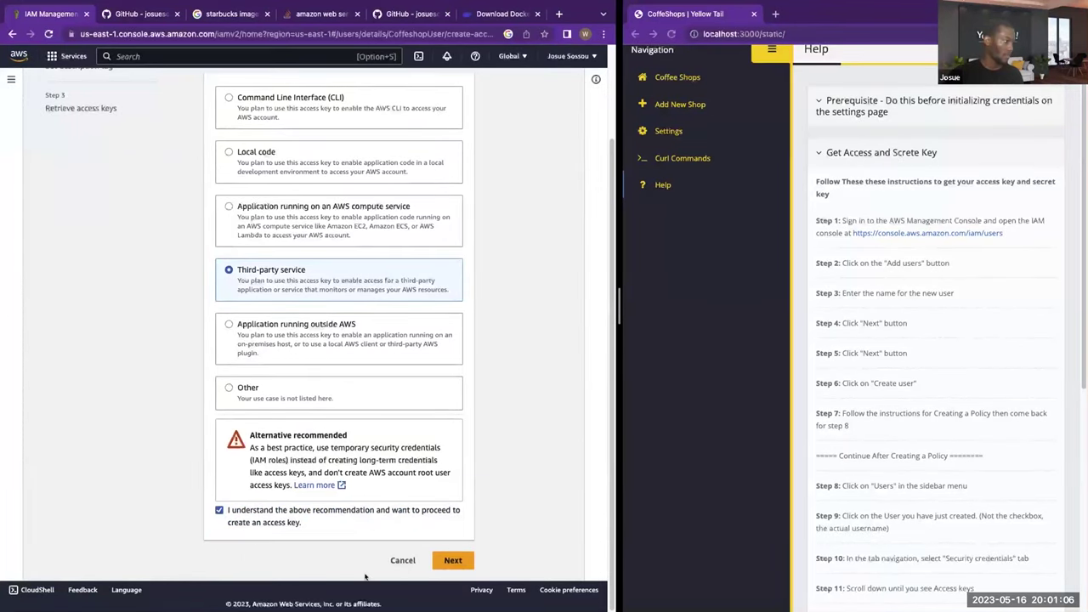
{"action": "left_click", "coordinate": [468, 562]}
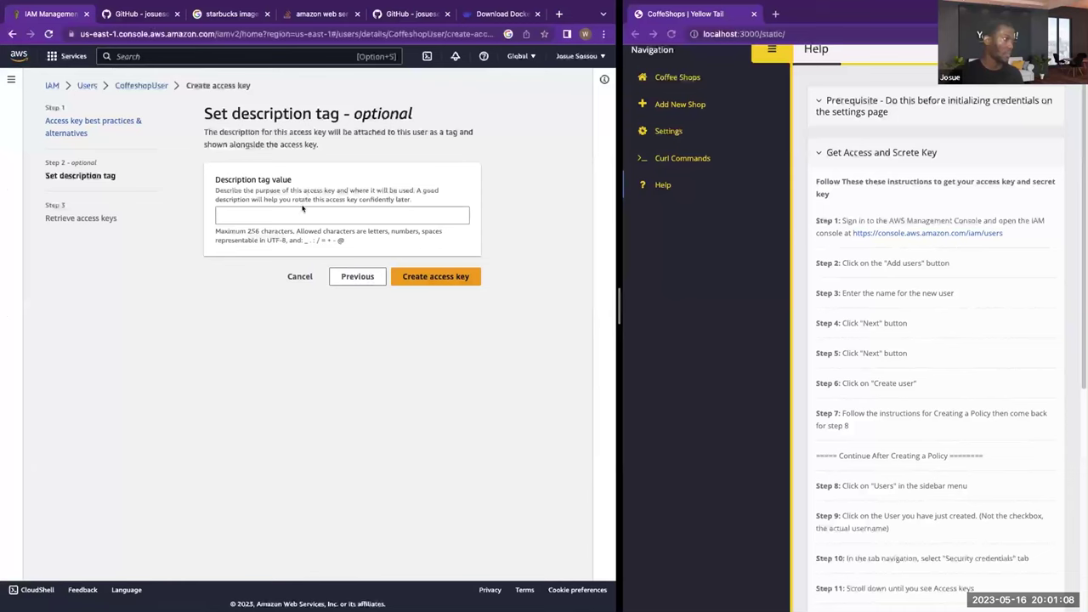
- Create the access key without a description tag, download its .csv file and finish the key setup
{"action": "left_click", "coordinate": [425, 279]}
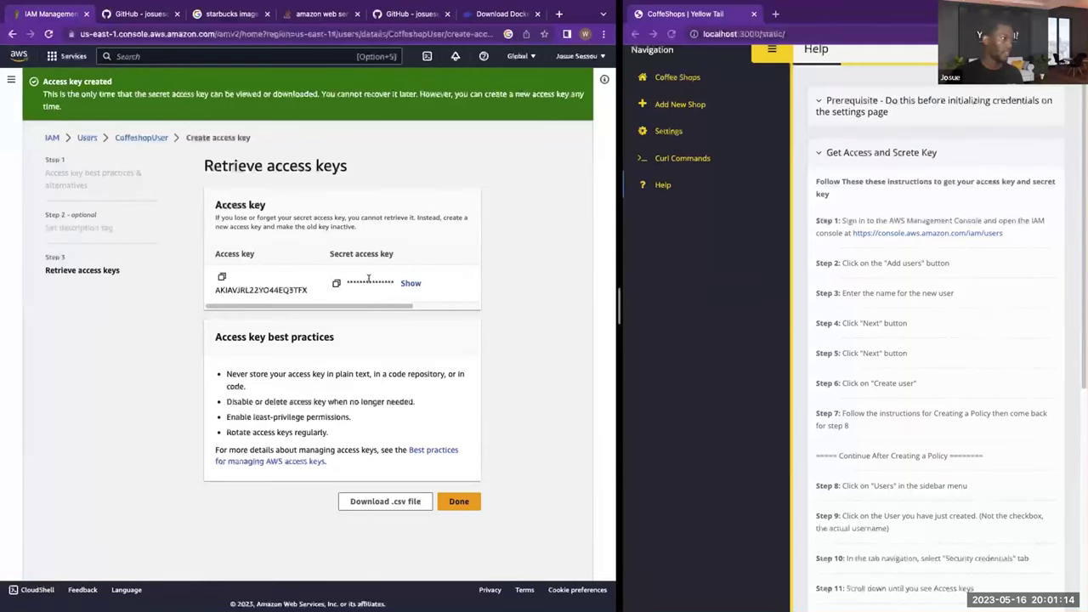
{"action": "left_click", "coordinate": [387, 502]}
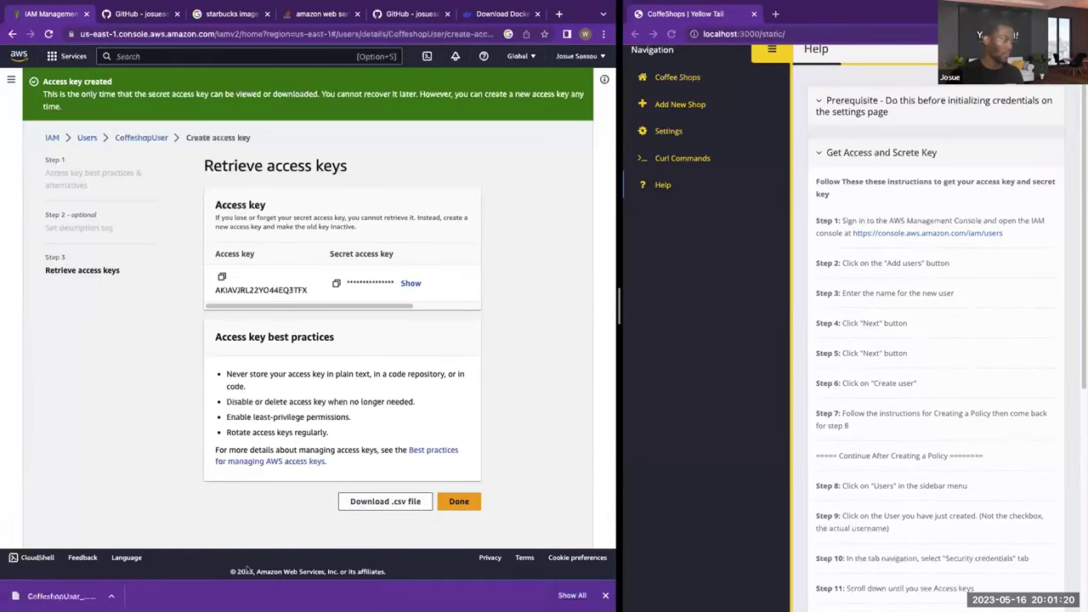
{"action": "left_click", "coordinate": [471, 502]}
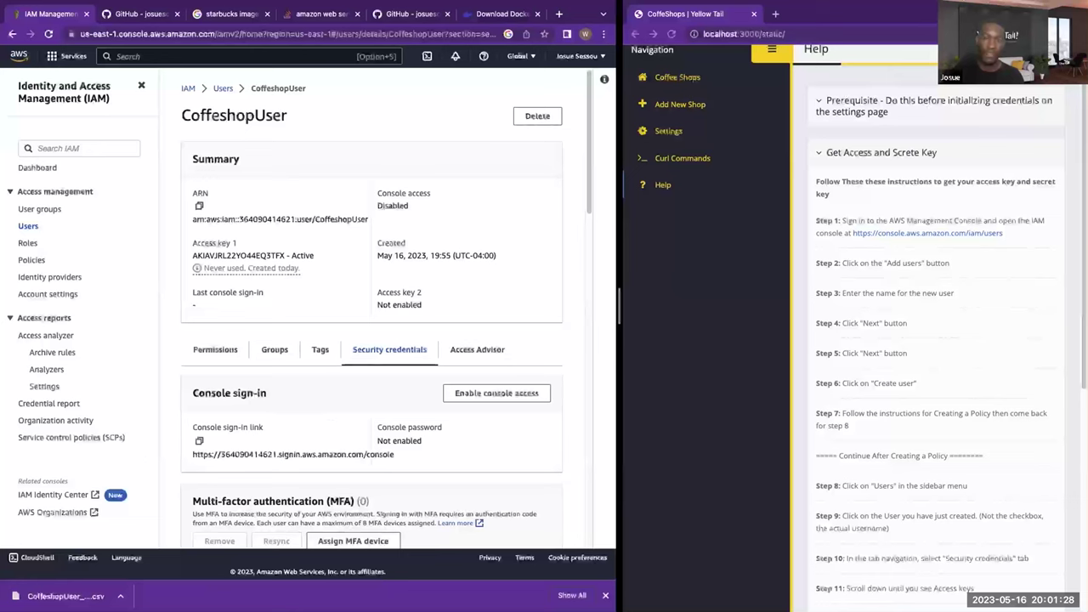
- Review the Get Access and Screte Key instructions on the Help page through the closing note about the Settings page
{"action": "scroll", "coordinate": [723, 333], "scroll_direction": "up", "scroll_amount": 1}
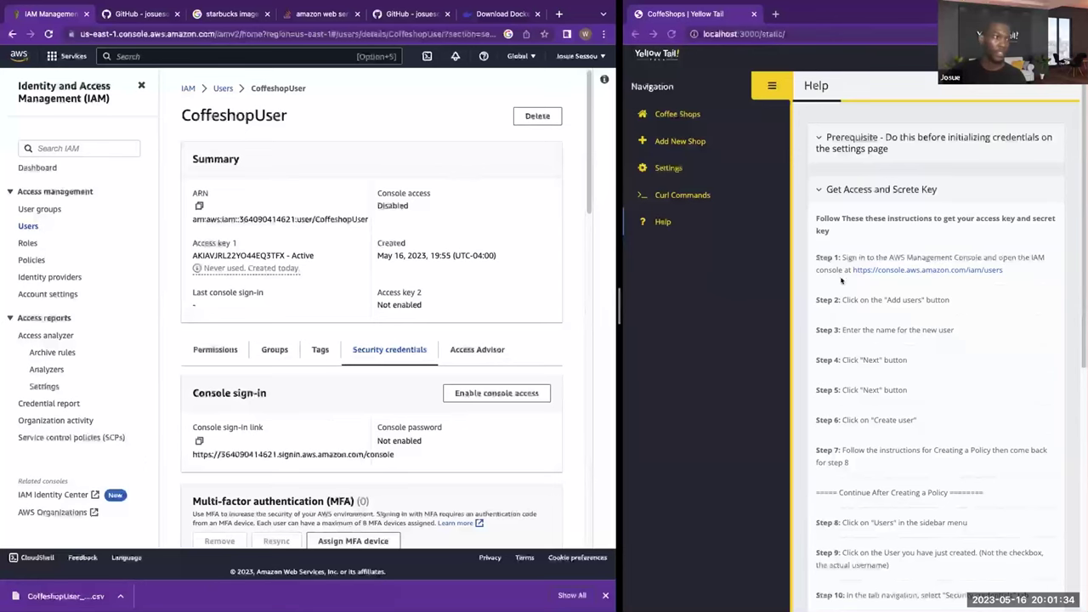
{"action": "scroll", "coordinate": [868, 200], "scroll_direction": "down", "scroll_amount": 1}
{"action": "scroll", "coordinate": [861, 205], "scroll_direction": "down", "scroll_amount": 1}
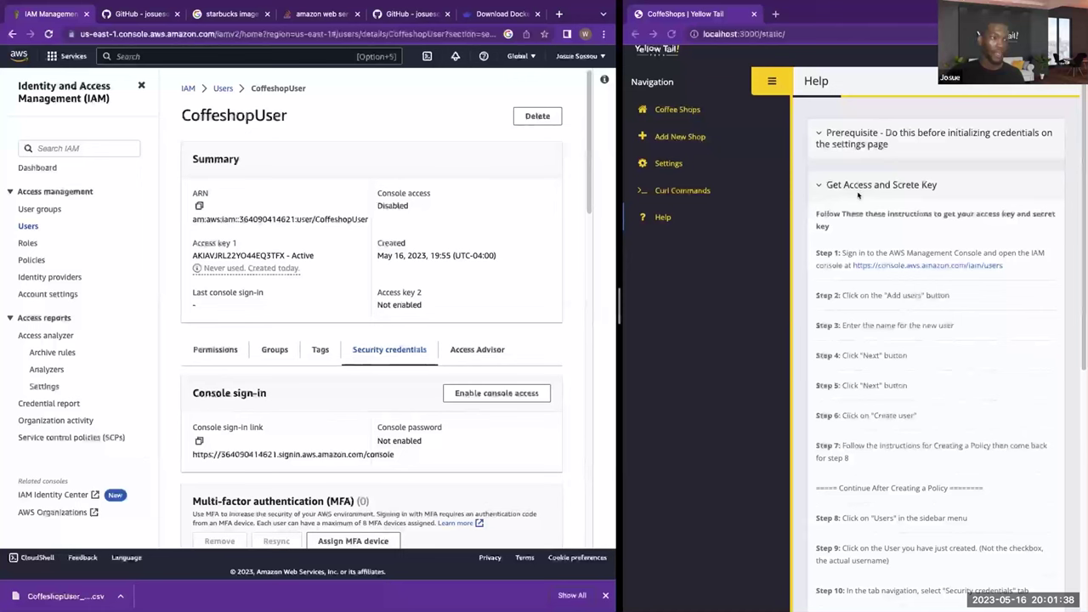
{"action": "scroll", "coordinate": [885, 197], "scroll_direction": "down", "scroll_amount": 5}
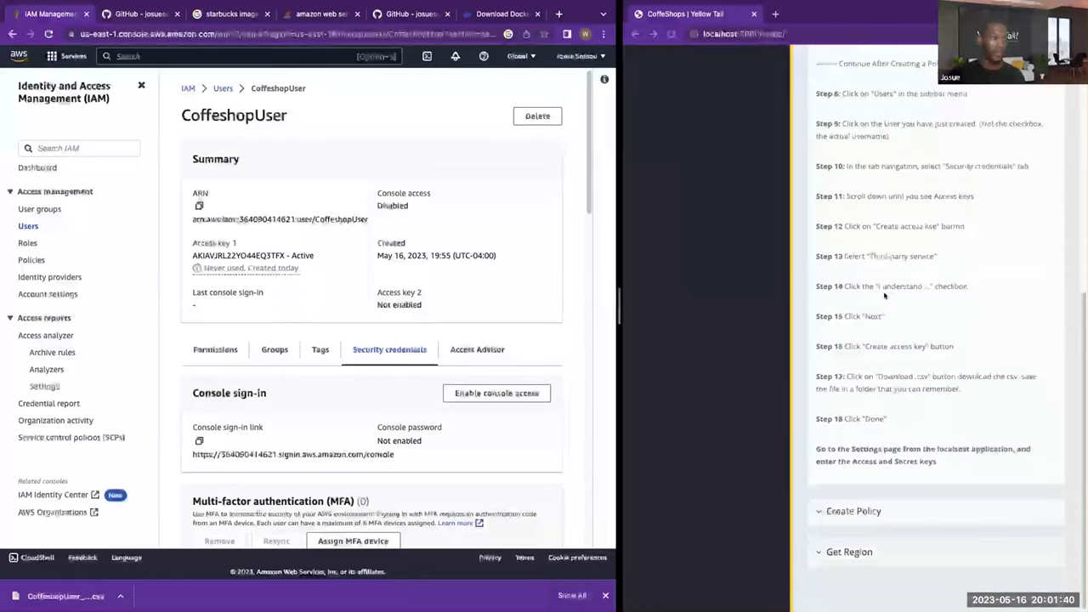
{"action": "scroll", "coordinate": [886, 325], "scroll_direction": "up", "scroll_amount": 1}
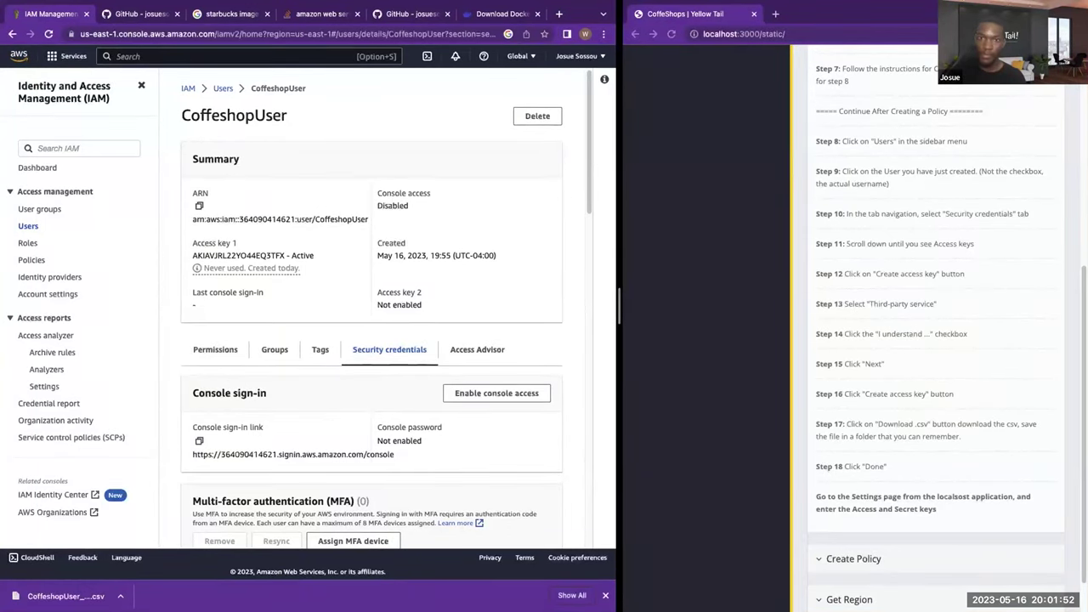
{"action": "scroll", "coordinate": [1036, 359], "scroll_direction": "down", "scroll_amount": 2}
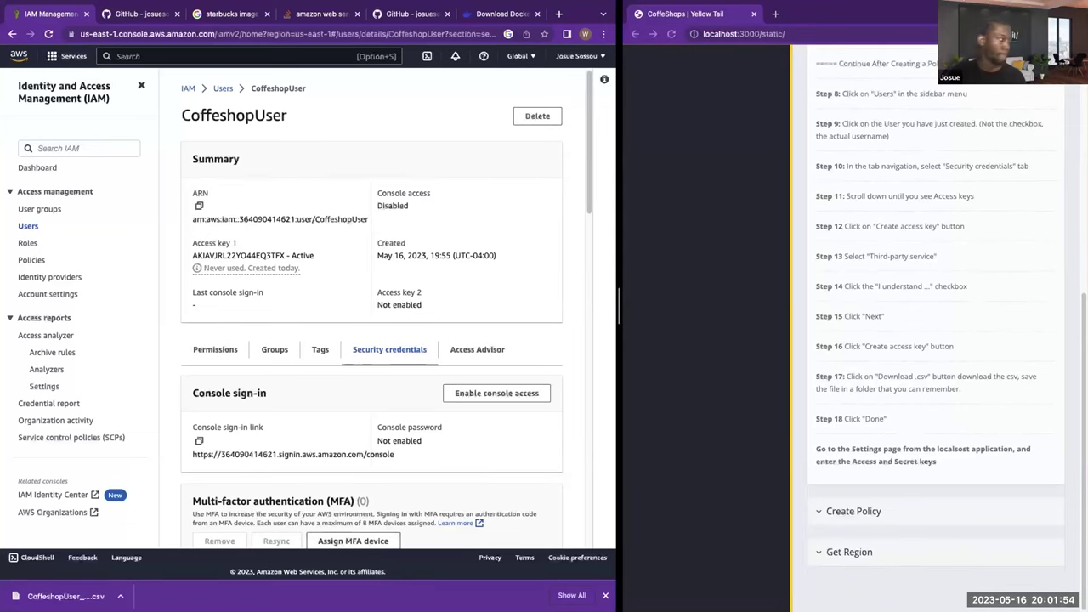
- Show the downloaded CoffeshopUser access keys CSV file in Finder's Downloads folder, and close that window
{"action": "left_click", "coordinate": [120, 596]}
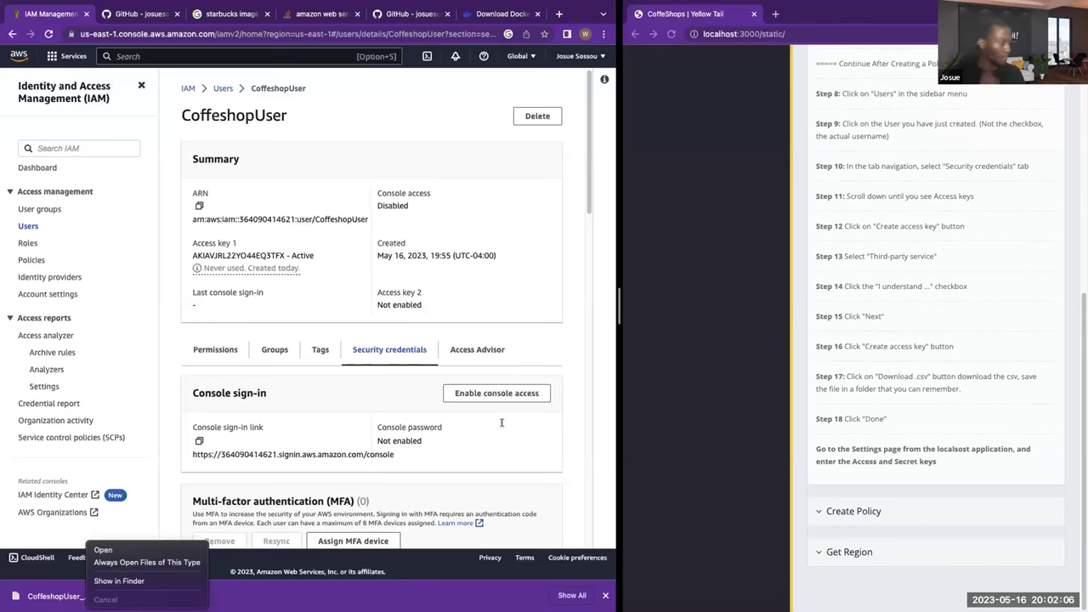
{"action": "left_click", "coordinate": [303, 557]}
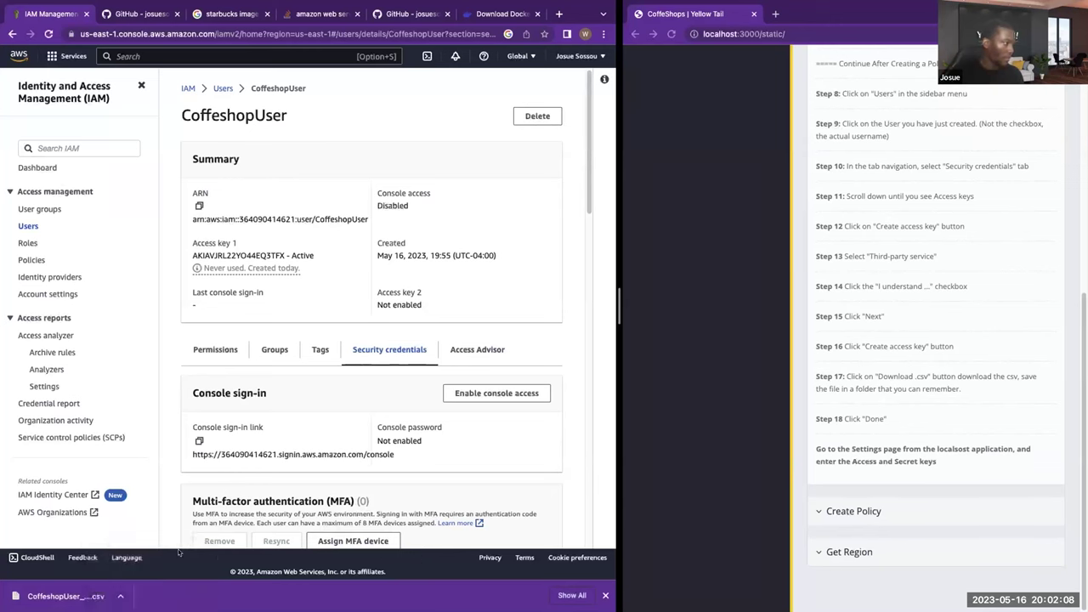
{"action": "left_click", "coordinate": [120, 596]}
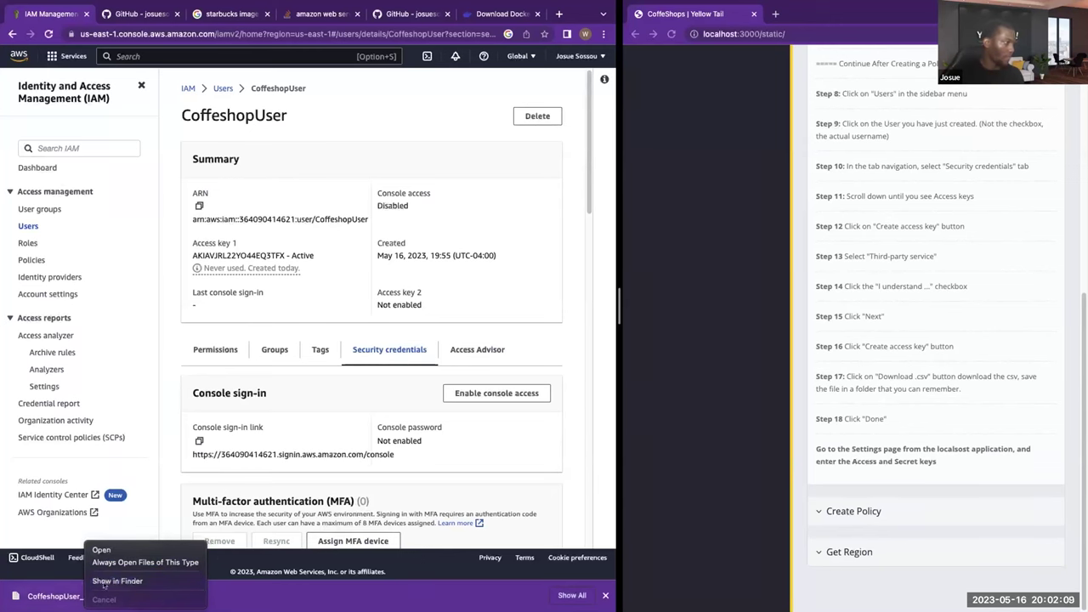
{"action": "left_click", "coordinate": [250, 595]}
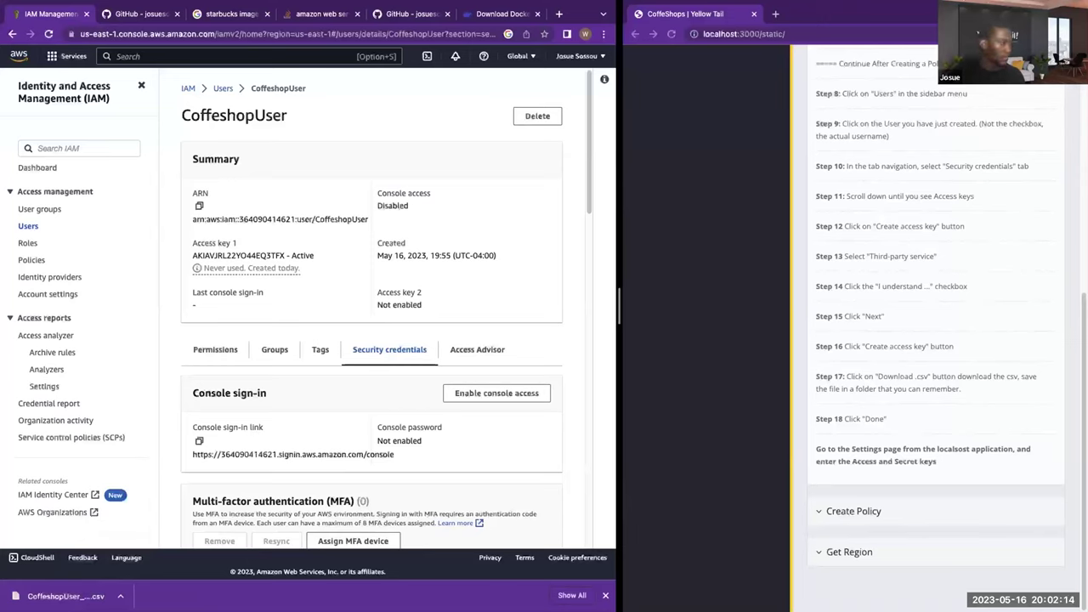
{"action": "right_click", "coordinate": [94, 596]}
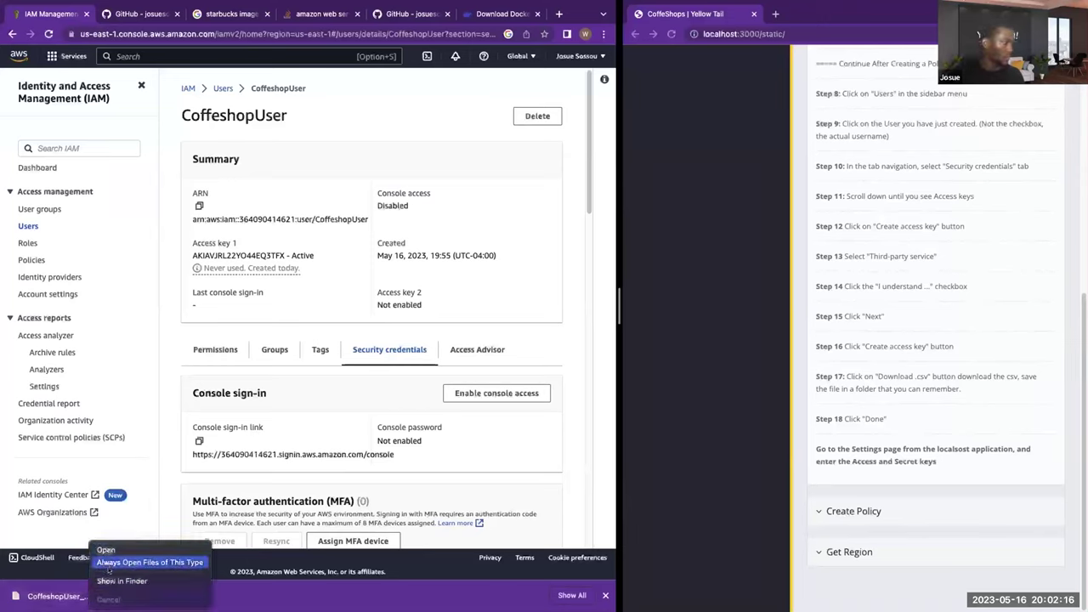
{"action": "key", "text": "Return"}
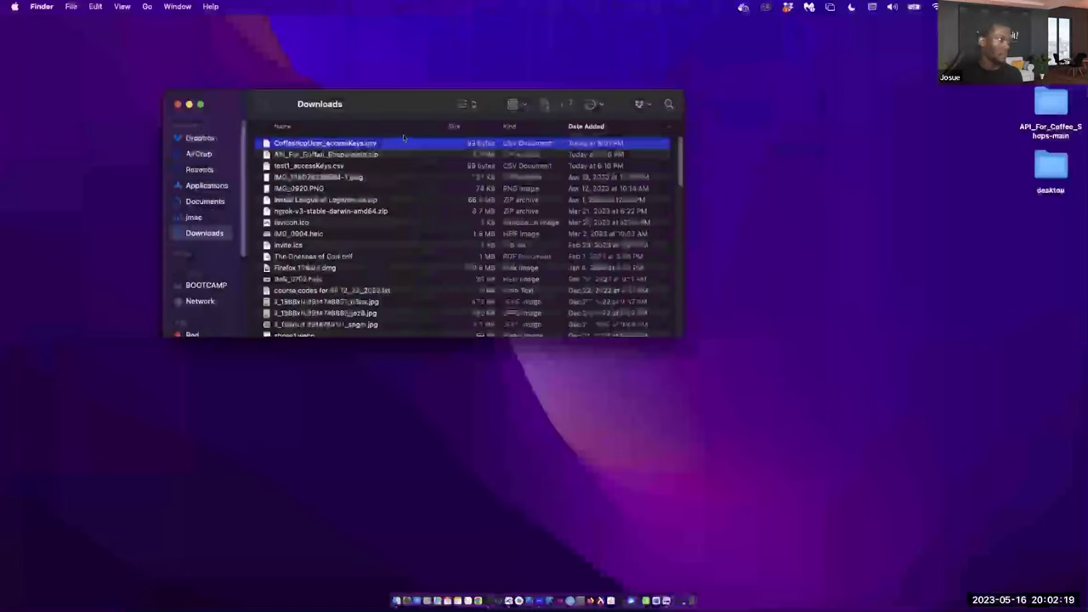
{"action": "left_click_drag", "start_coordinate": [403, 134], "coordinate": [165, 103]}
{"action": "key", "text": "super+w"}
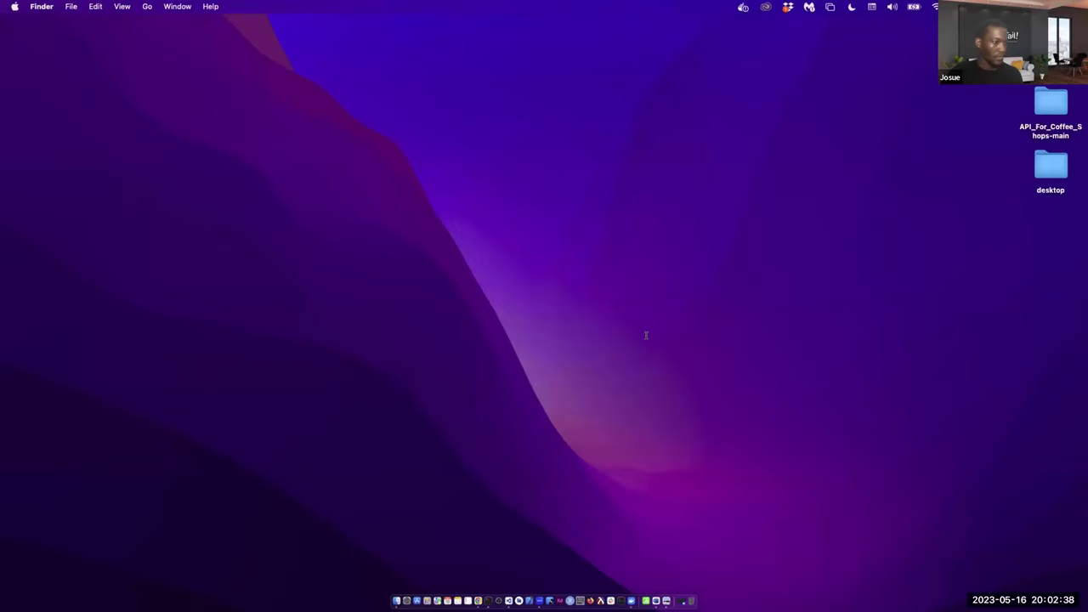
- Return to the browser, collapse the CoffeShops navigation sidebar and widen the Help page's window in the split view
{"action": "key", "text": "ctrl+Right"}
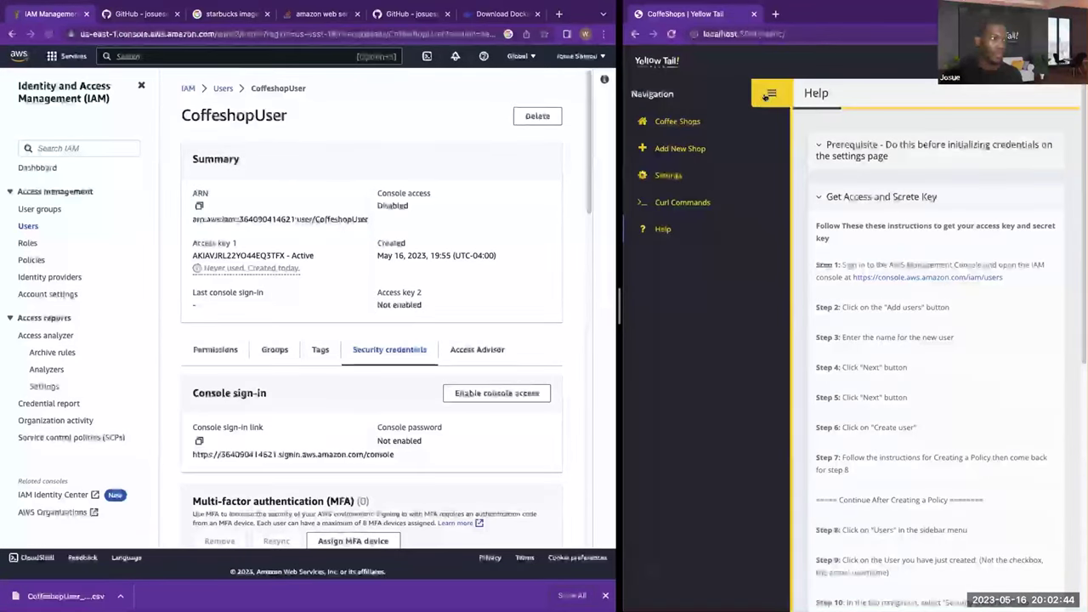
{"action": "left_click", "coordinate": [766, 99]}
{"action": "key", "text": "ctrl+Right"}
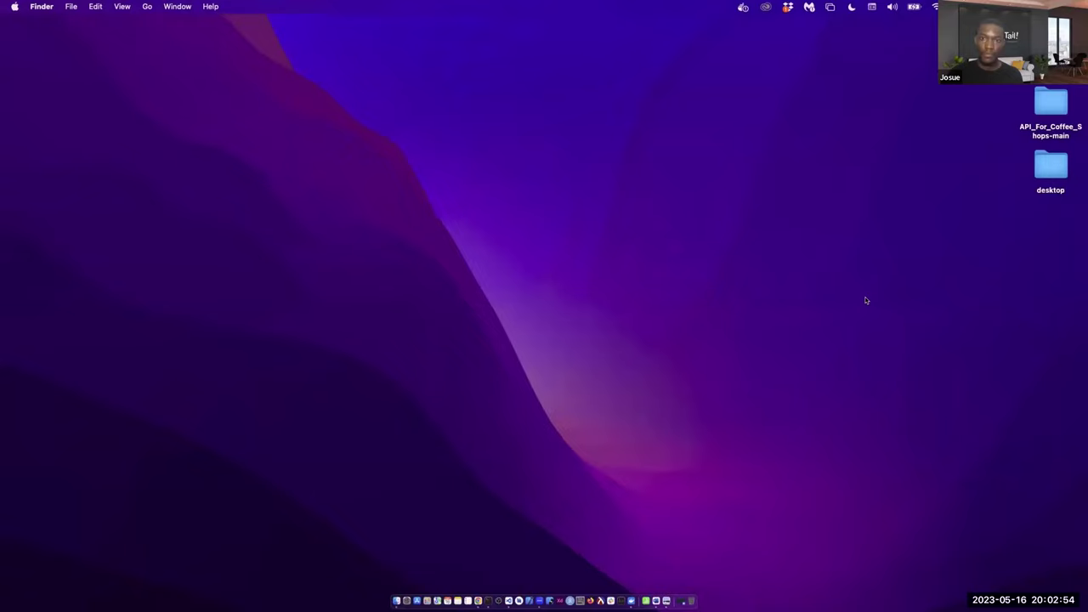
{"action": "key", "text": "ctrl+Right"}
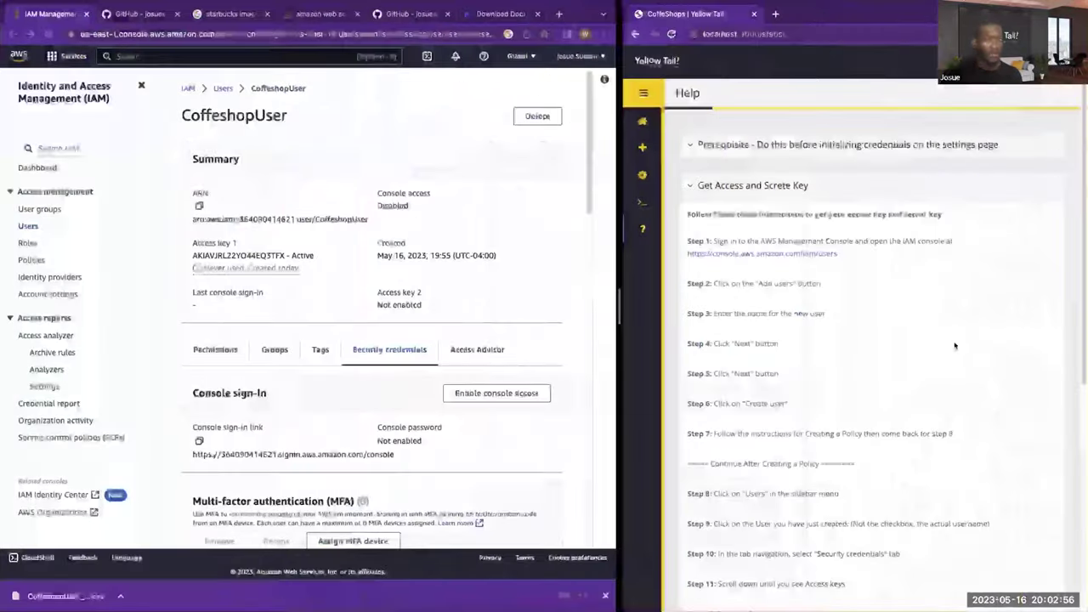
{"action": "left_click_drag", "start_coordinate": [617, 308], "coordinate": [544, 308]}
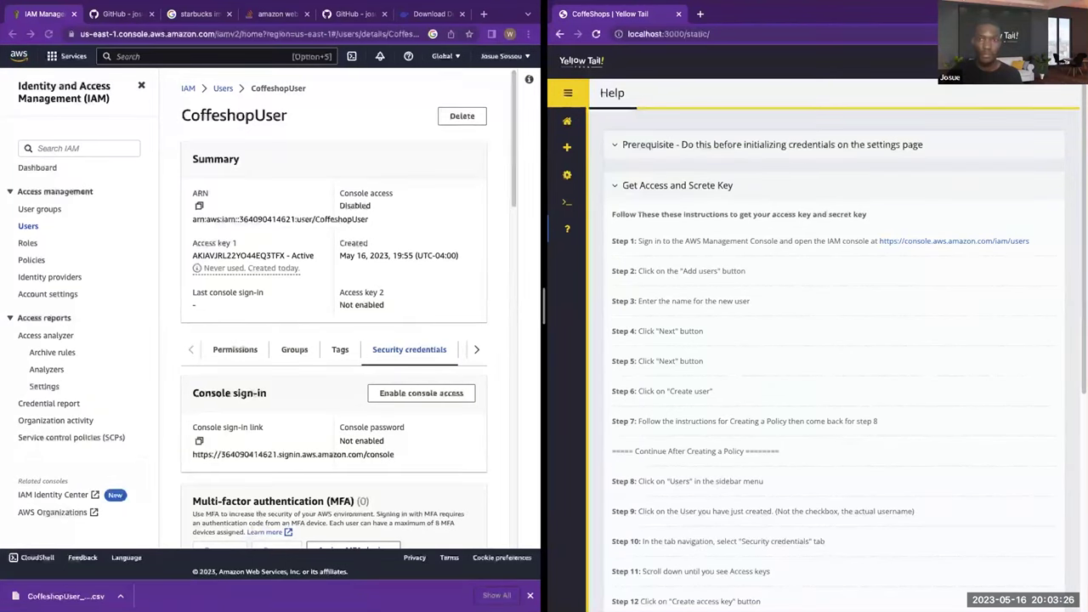
{"action": "left_click", "coordinate": [699, 14]}
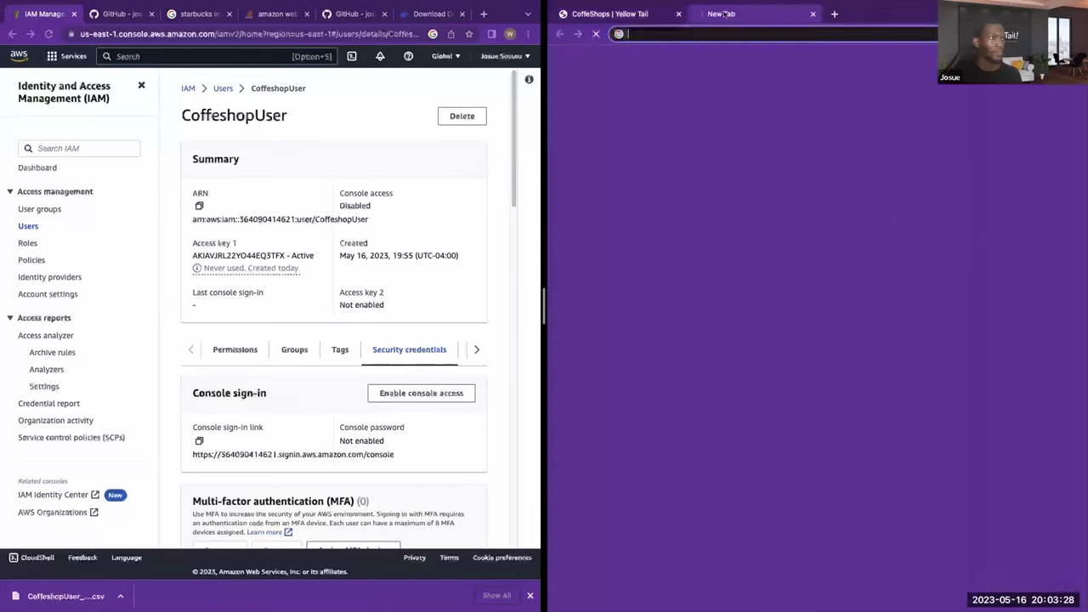
{"action": "key", "text": "ctrl+w"}
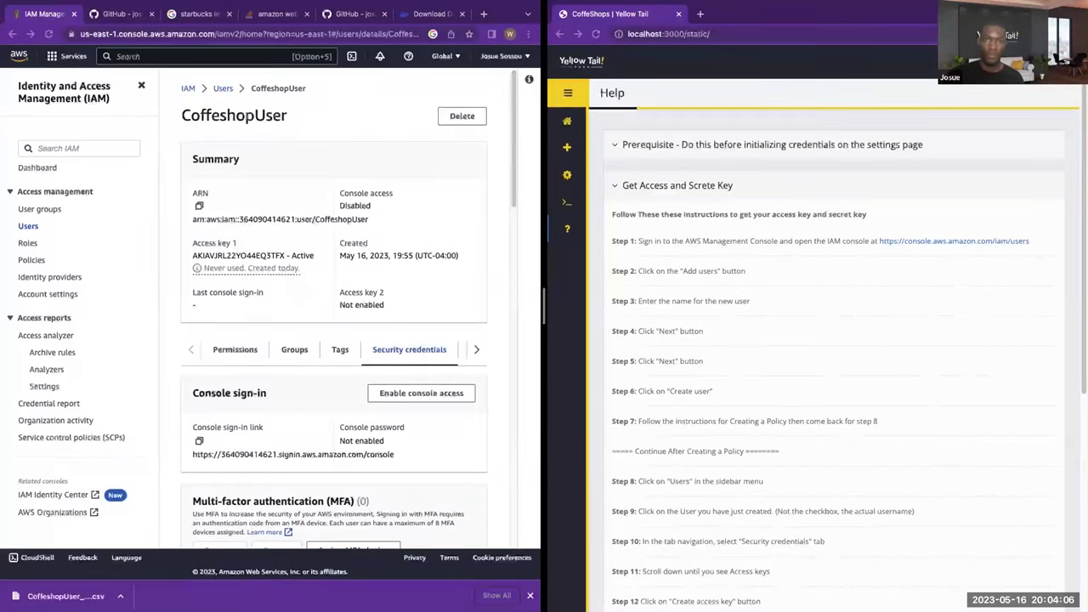
- Switch to the desktop and open the Docker Desktop dashboard
{"action": "key", "text": "ctrl+Right"}
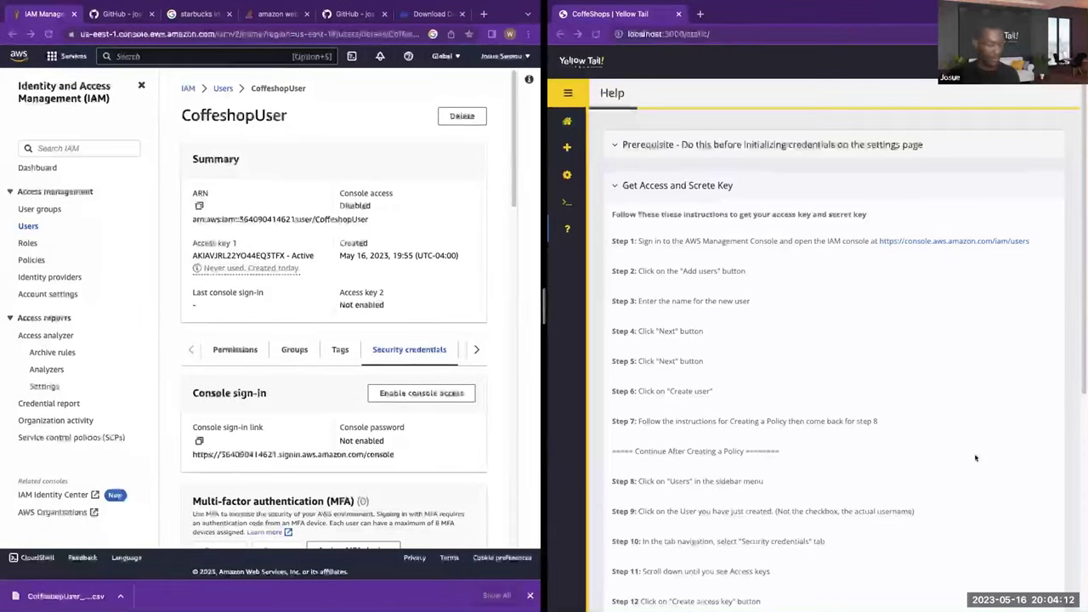
{"action": "key", "text": "ctrl+Right"}
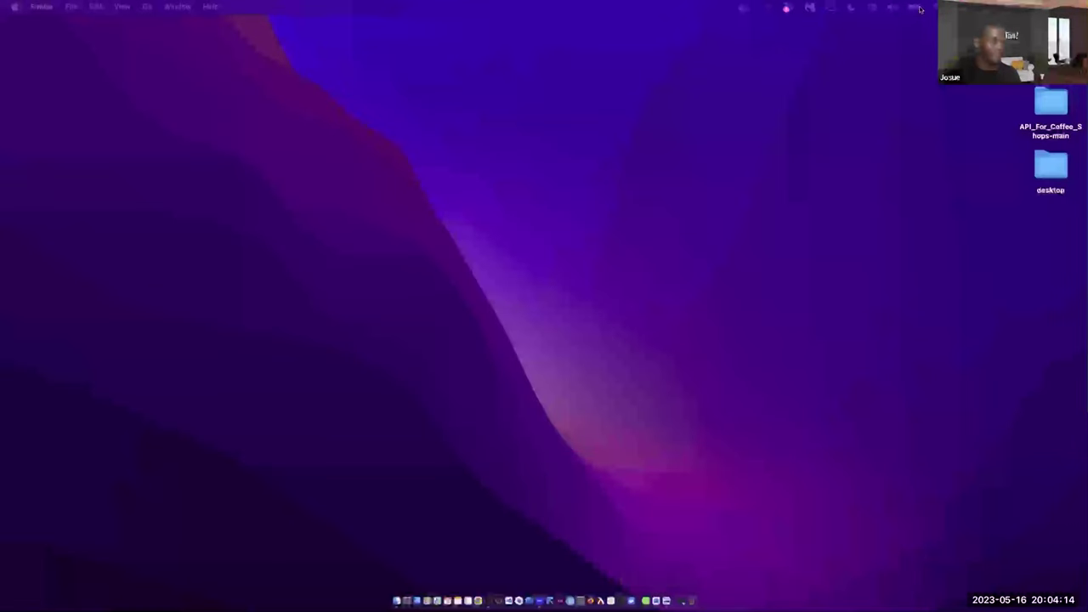
{"action": "left_click", "coordinate": [744, 8]}
{"action": "left_click", "coordinate": [744, 9]}
{"action": "left_click", "coordinate": [744, 8]}
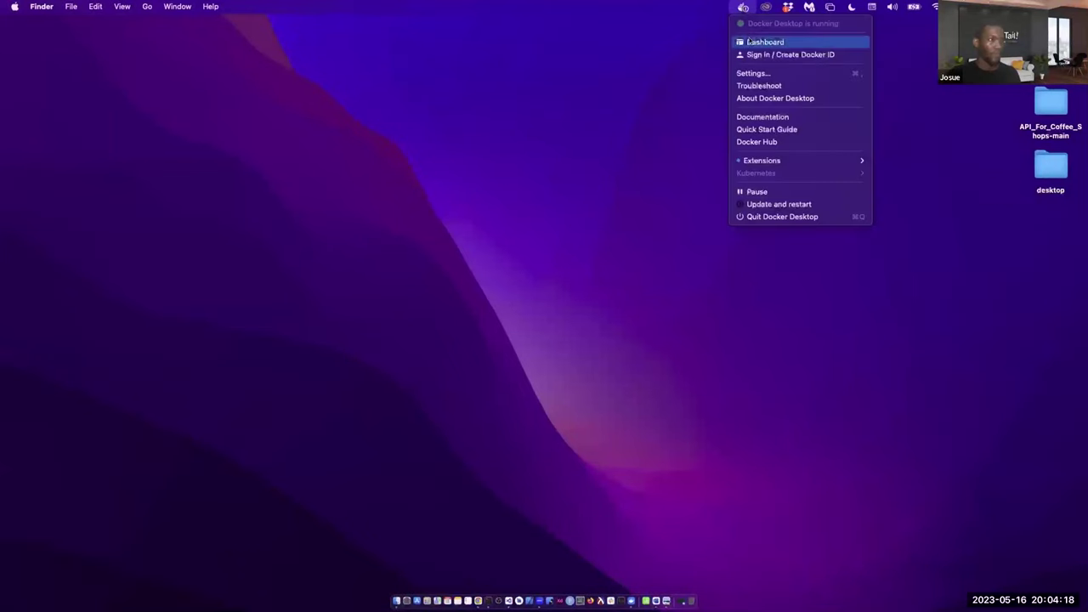
{"action": "left_click", "coordinate": [748, 41]}
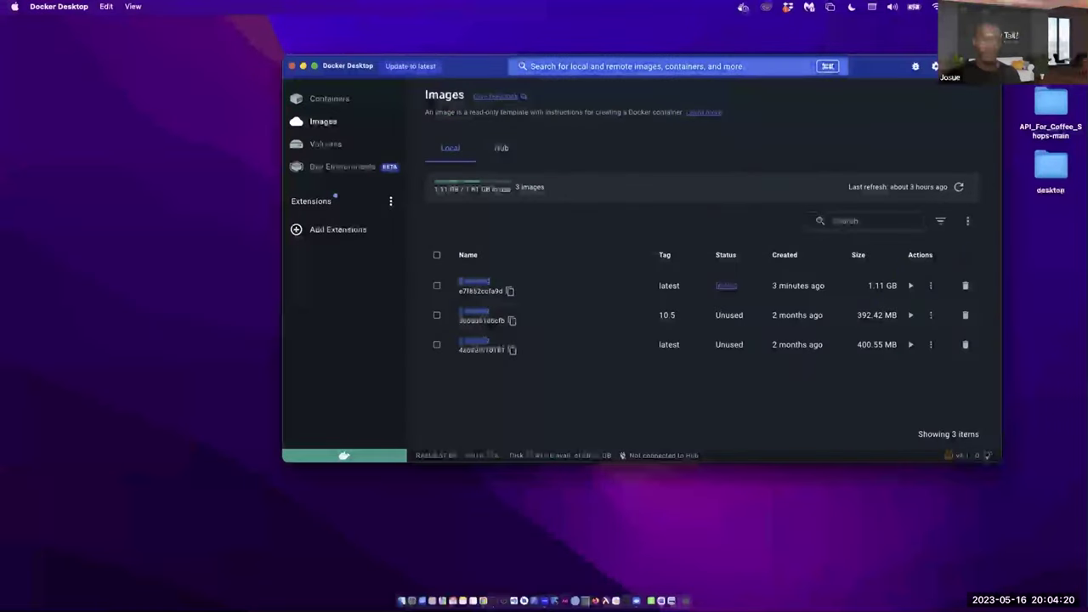
- Close the Docker Desktop dashboard, return to the browser and show the API_For_Coffee_Shops GitHub repository page
{"action": "key", "text": "super+w"}
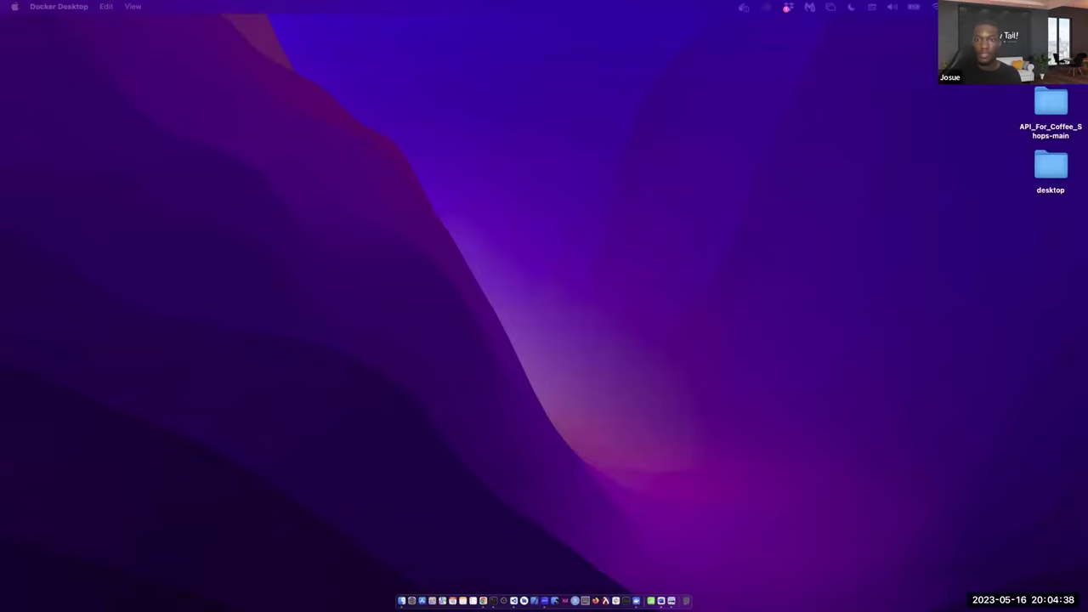
{"action": "key", "text": "ctrl+Right"}
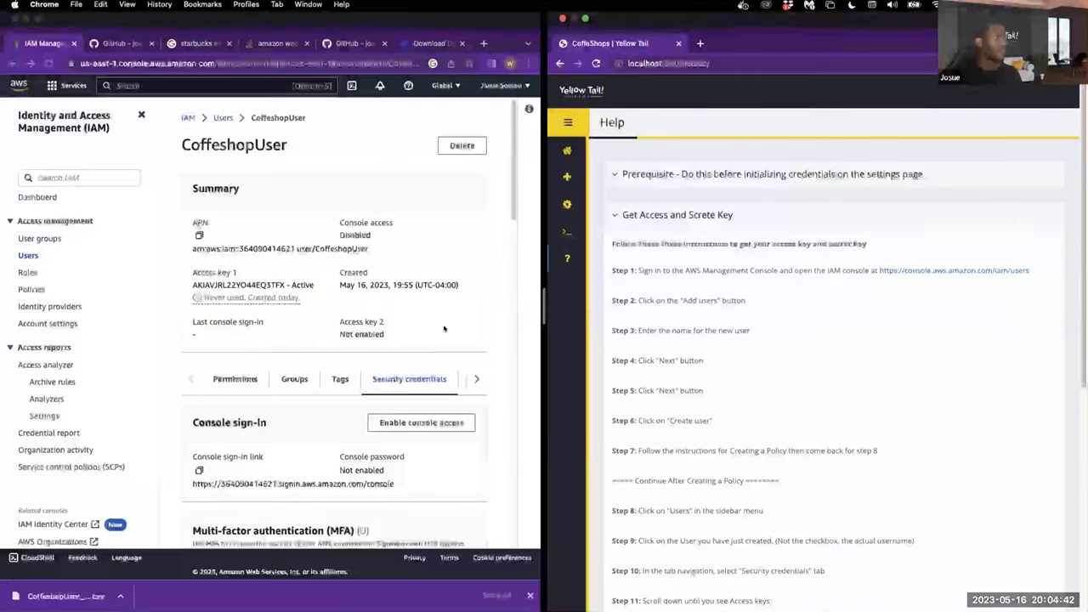
{"action": "scroll", "coordinate": [449, 310], "scroll_direction": "down", "scroll_amount": 5}
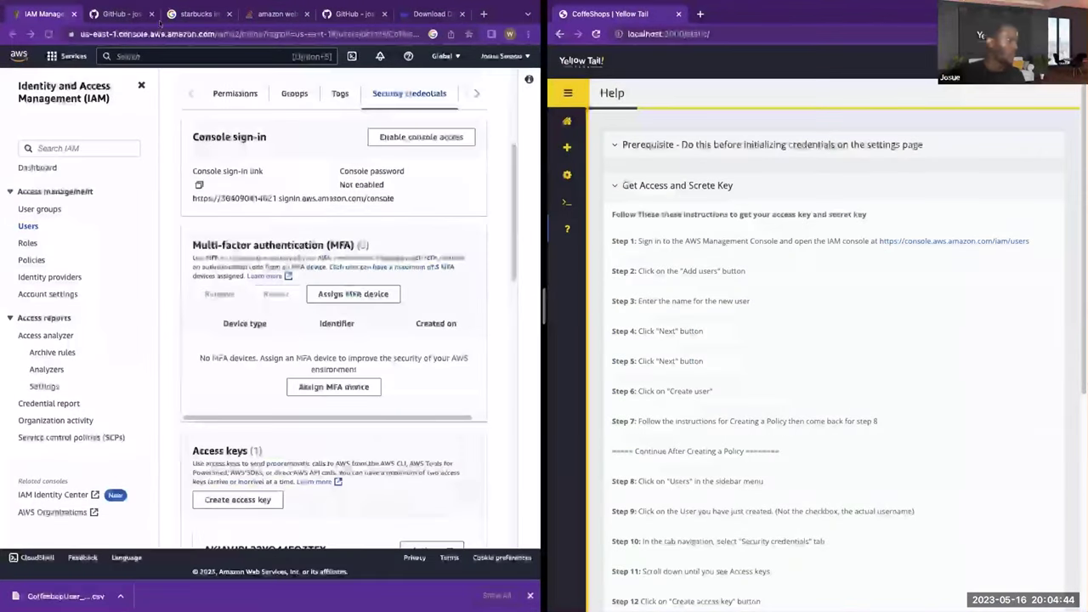
{"action": "left_click", "coordinate": [123, 14]}
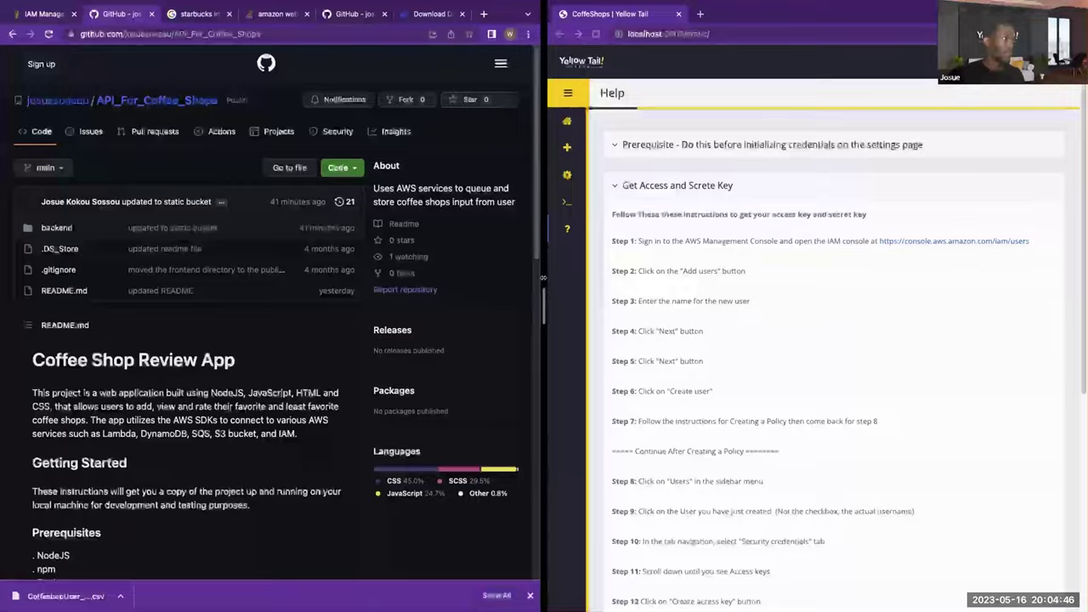
{"action": "key", "text": "ctrl+Left"}
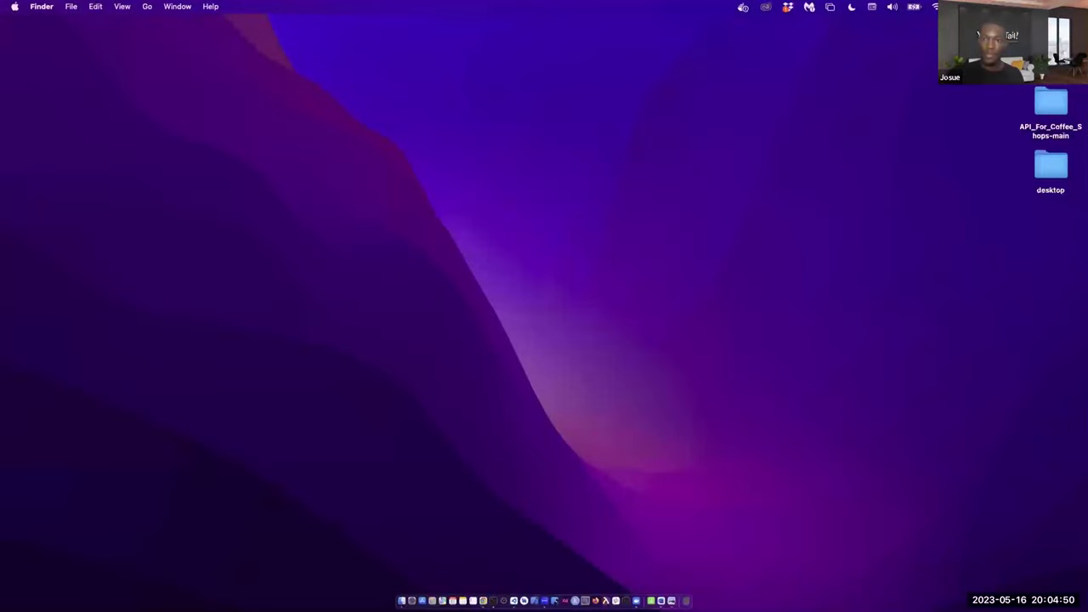
{"action": "key", "text": "F11"}
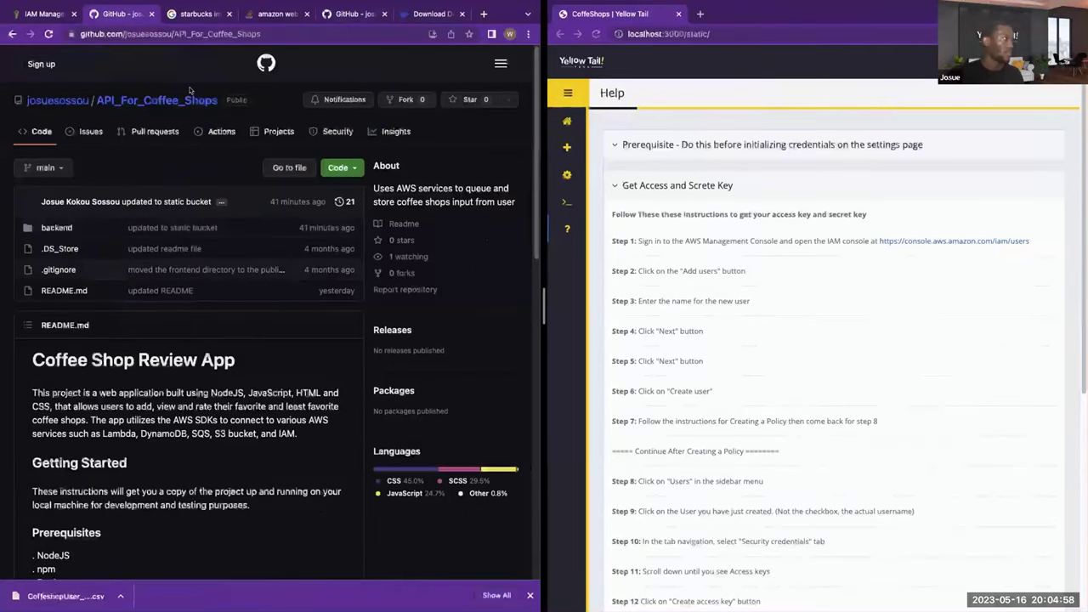
{"action": "key", "text": "F11"}
{"action": "key", "text": "F11"}
{"action": "key", "text": "F11"}
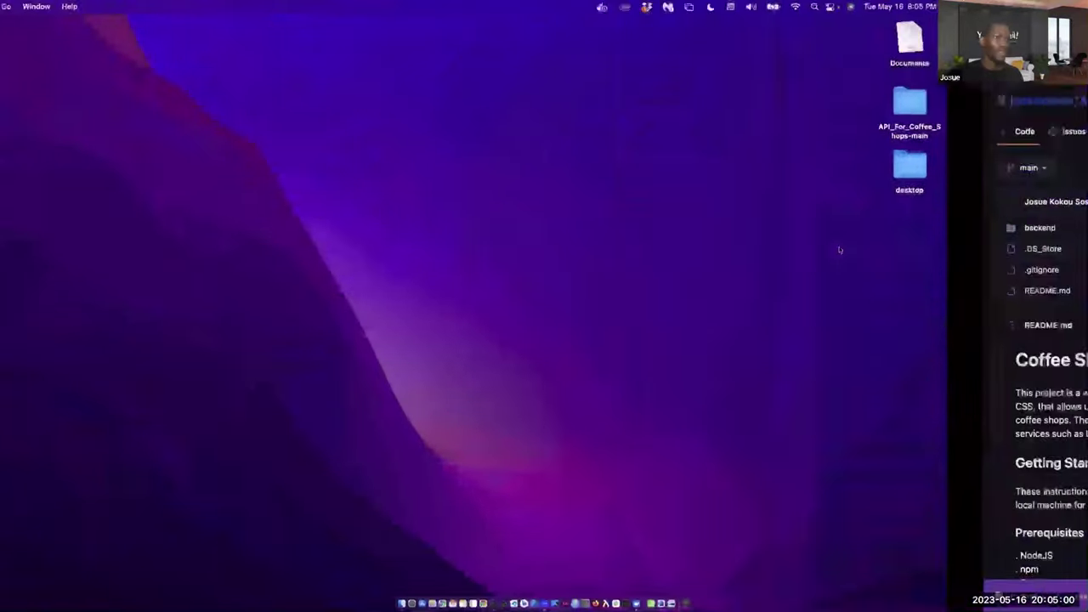
{"action": "key", "text": "F11"}
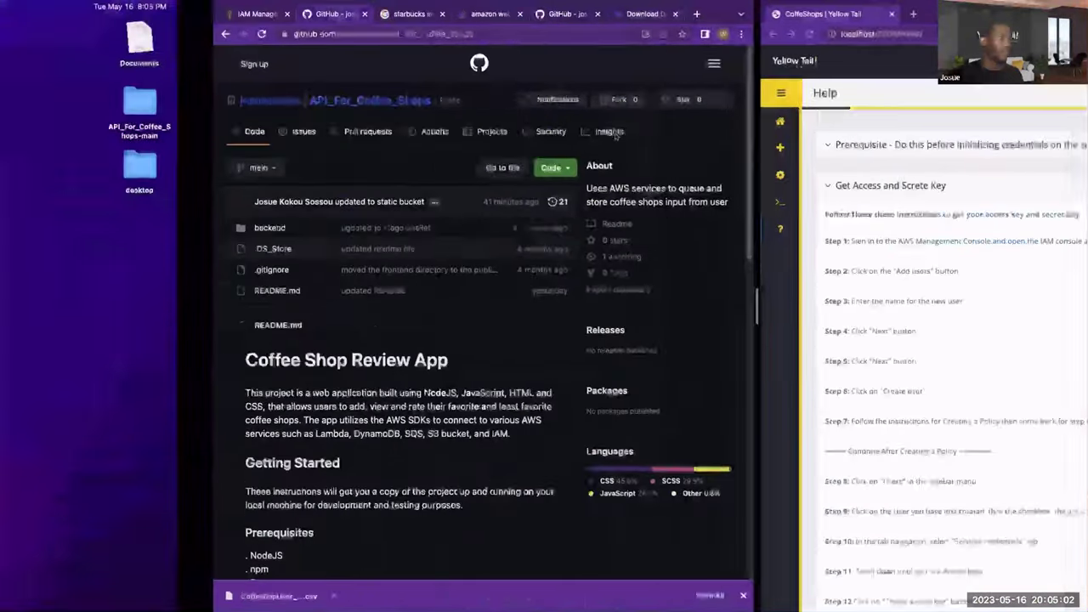
{"action": "key", "text": "F11"}
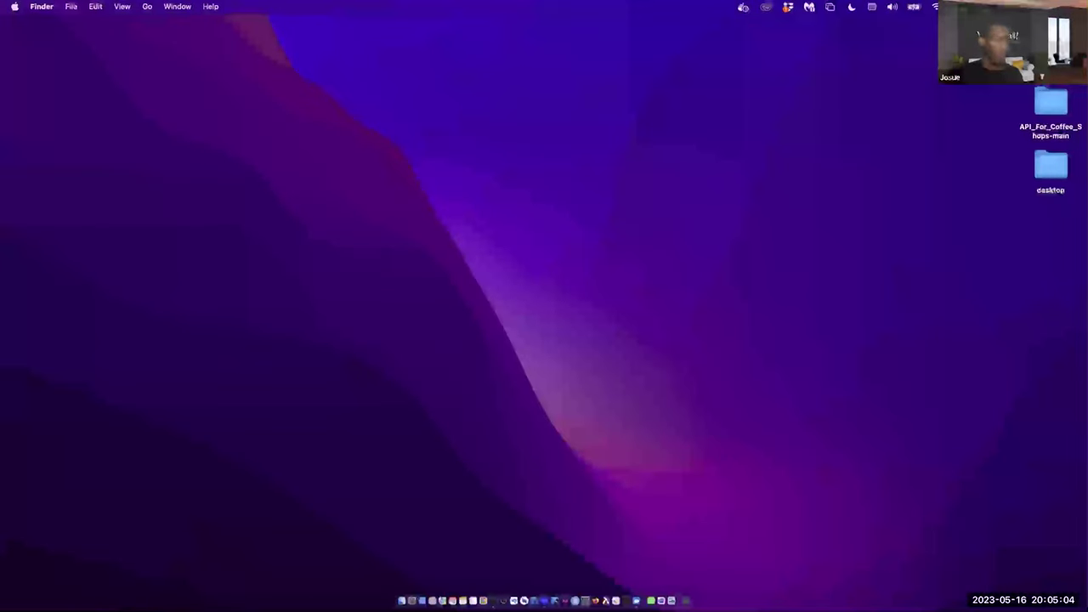
{"action": "key", "text": "F11"}
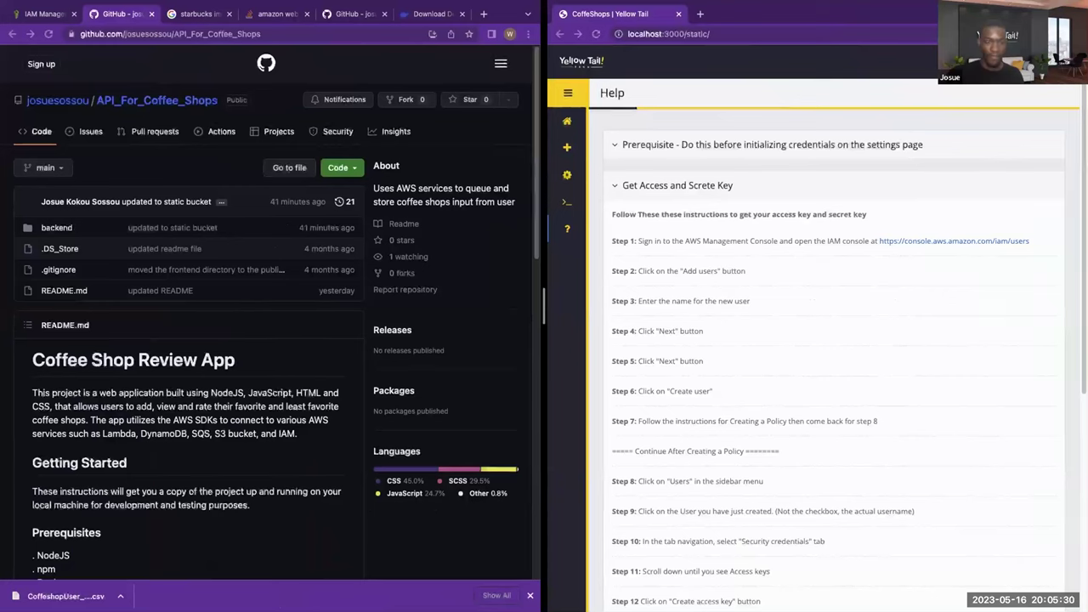
- Close the Downloads window in Finder on the desktop and return to the browser's split view
{"action": "key", "text": "ctrl+Left"}
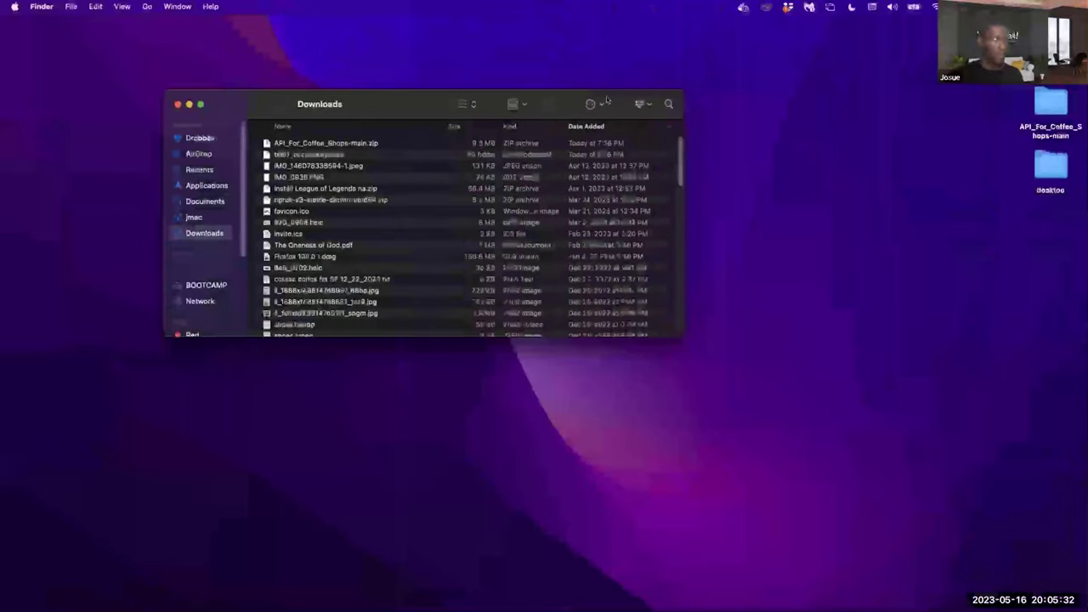
{"action": "key", "text": "super+w"}
{"action": "key", "text": "ctrl+Right"}
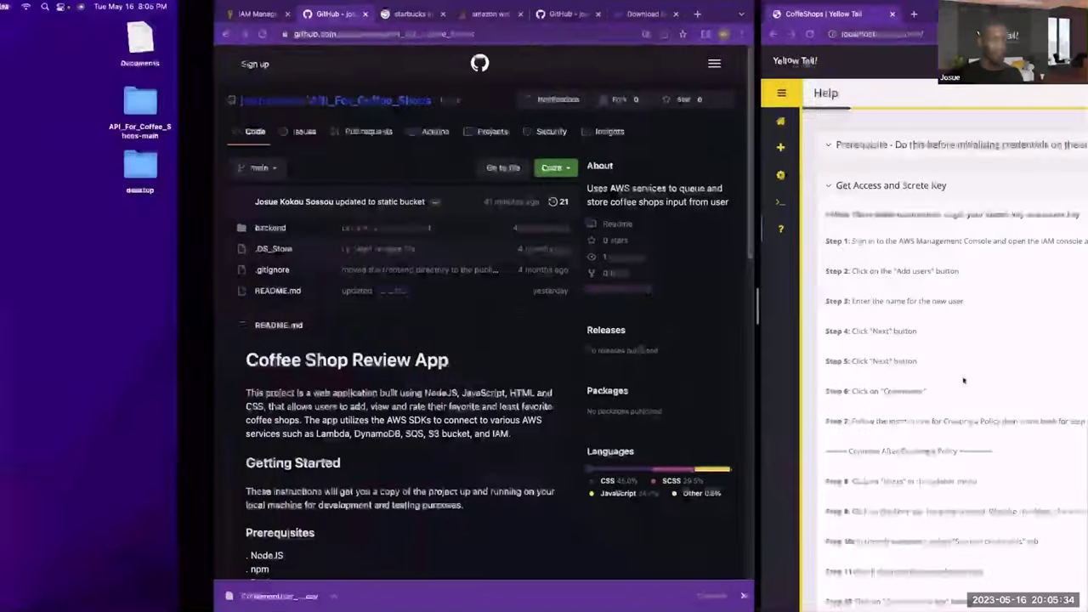
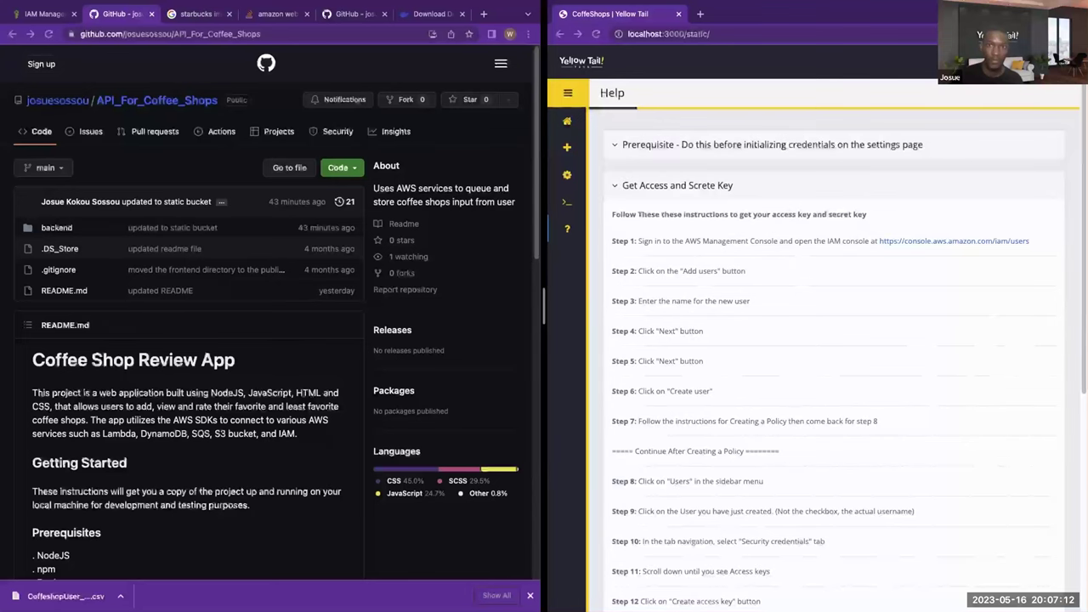
- Review the docker build -t backend . and docker run -p 3000:3000 backend commands in the Steps PDF and in the terminal
{"action": "key", "text": "ctrl+Right"}
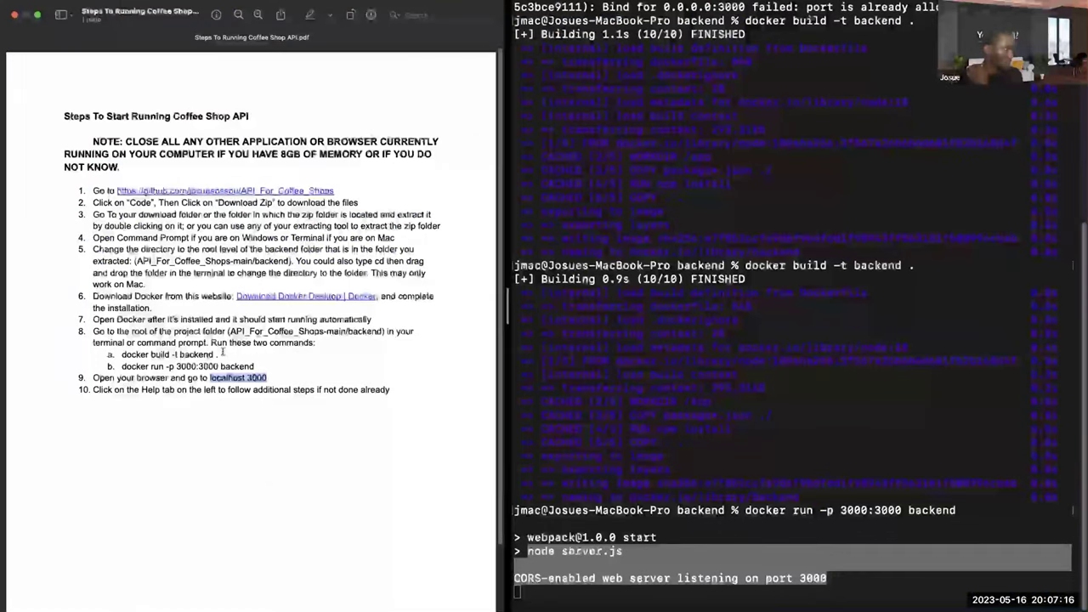
{"action": "left_click_drag", "start_coordinate": [223, 352], "coordinate": [120, 349]}
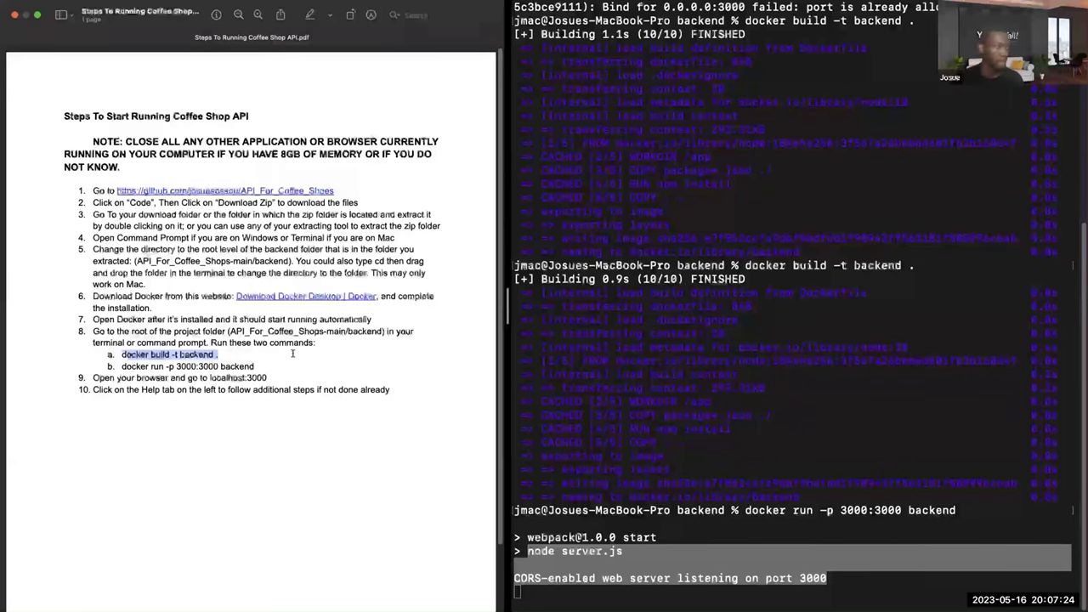
{"action": "left_click", "coordinate": [724, 578]}
{"action": "left_click", "coordinate": [729, 541]}
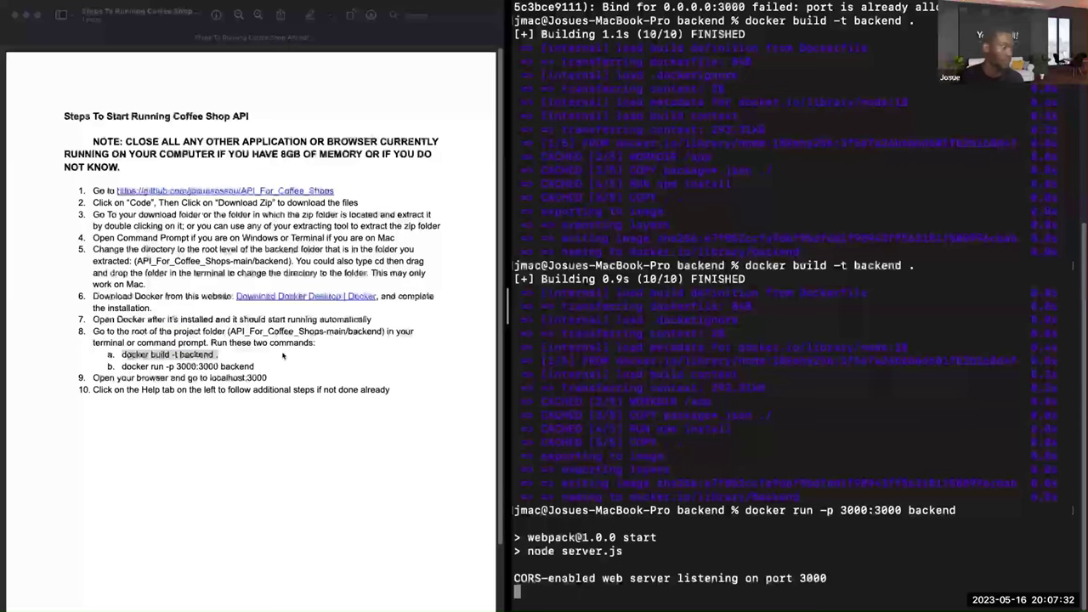
{"action": "left_click", "coordinate": [251, 353]}
{"action": "left_click_drag", "start_coordinate": [219, 354], "coordinate": [119, 354]}
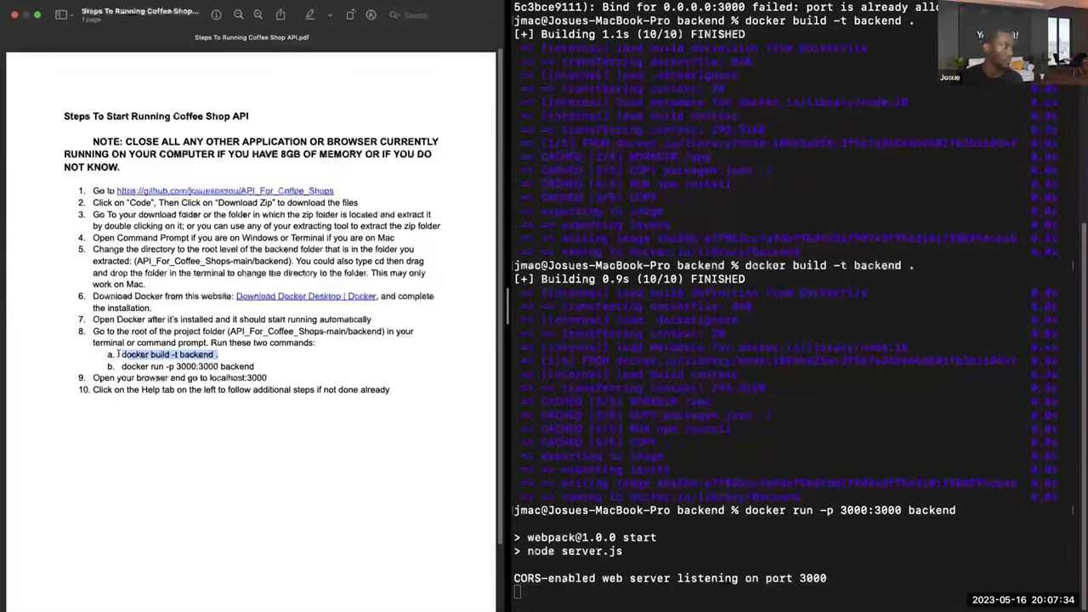
{"action": "mouse_move", "coordinate": [256, 366]}
{"action": "left_mouse_down"}
{"action": "mouse_move", "coordinate": [115, 362]}
{"action": "mouse_move", "coordinate": [248, 361]}
{"action": "left_mouse_up"}
{"action": "left_click", "coordinate": [255, 364]}
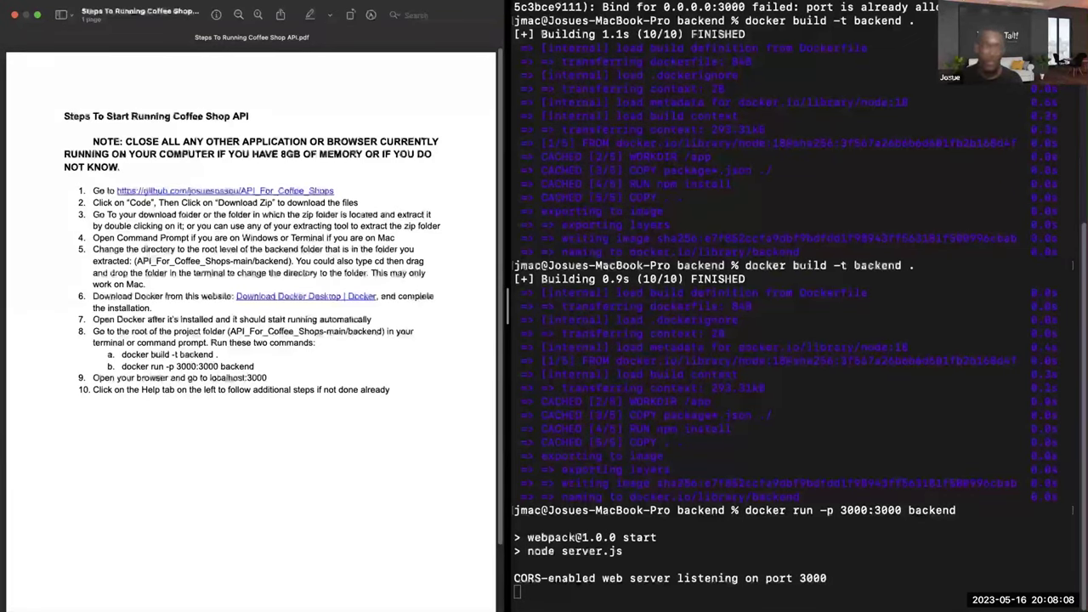
{"action": "left_click", "coordinate": [793, 264]}
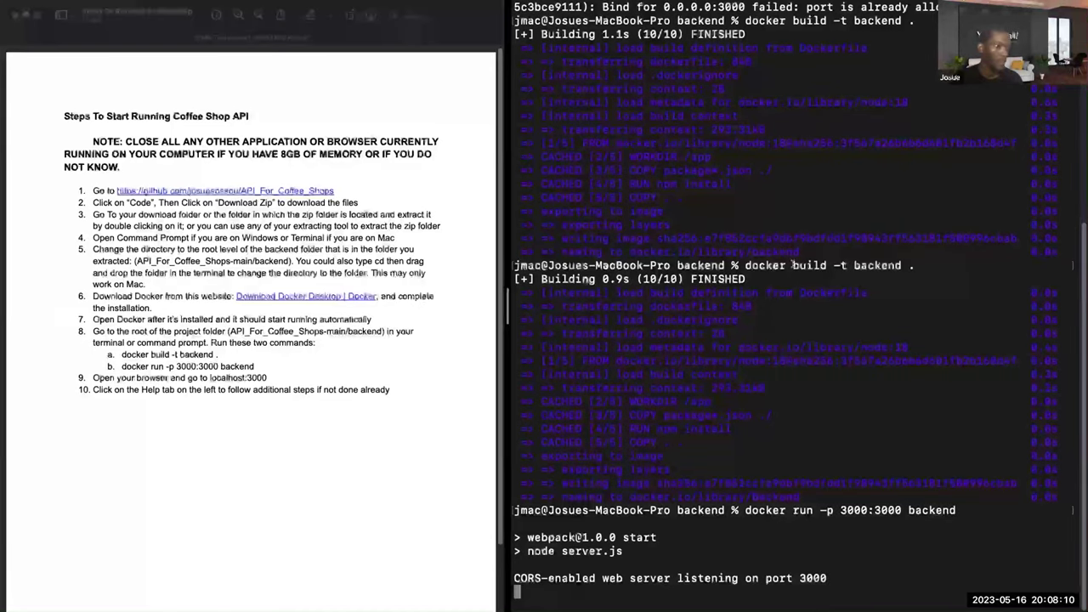
{"action": "left_click_drag", "start_coordinate": [745, 265], "coordinate": [920, 265]}
{"action": "left_click", "coordinate": [919, 264]}
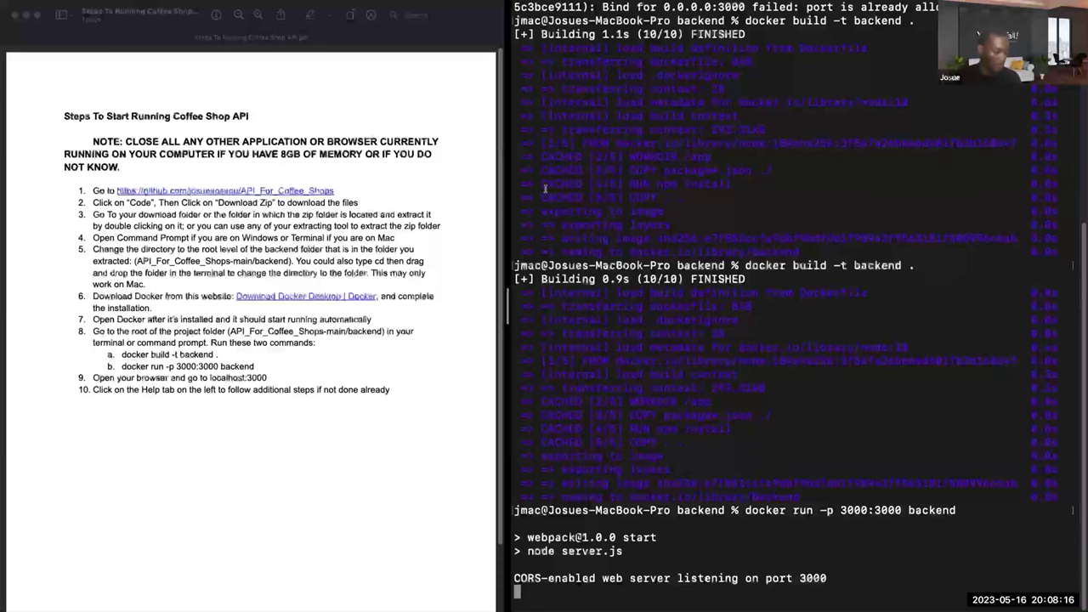
- Return to the browser, widen the Help page's window in the split view and open the downloaded CoffeshopUser access keys CSV
{"action": "key", "text": "ctrl+Left"}
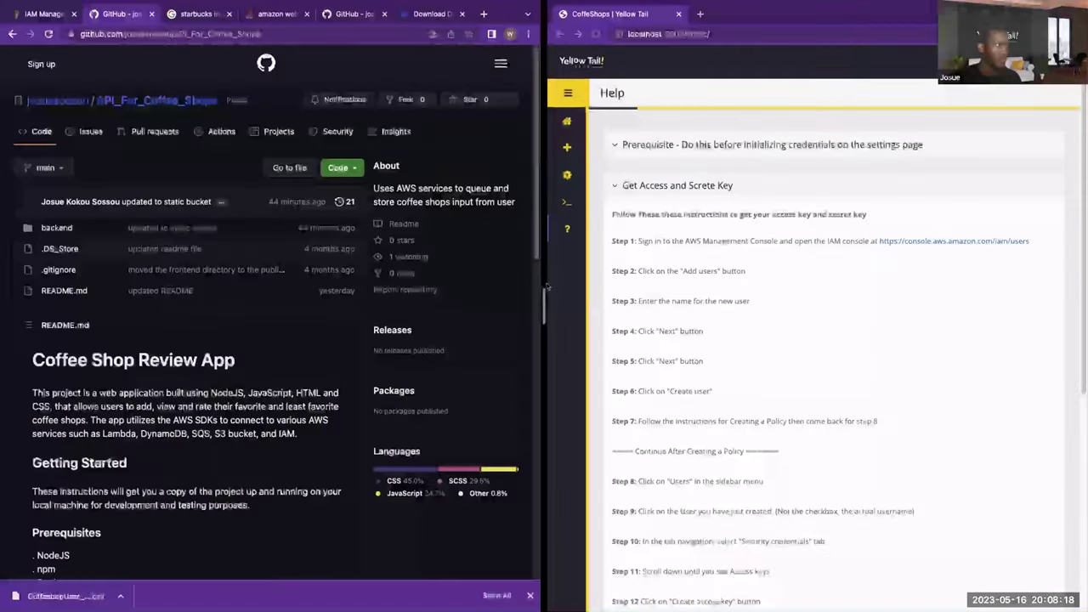
{"action": "left_click_drag", "start_coordinate": [546, 287], "coordinate": [519, 289]}
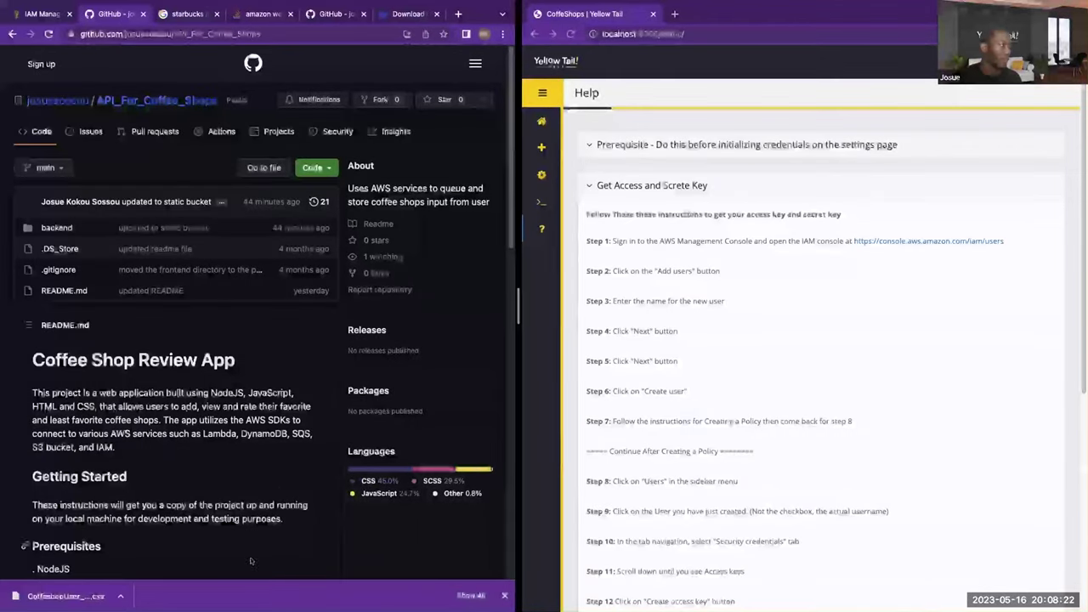
{"action": "left_click", "coordinate": [96, 597]}
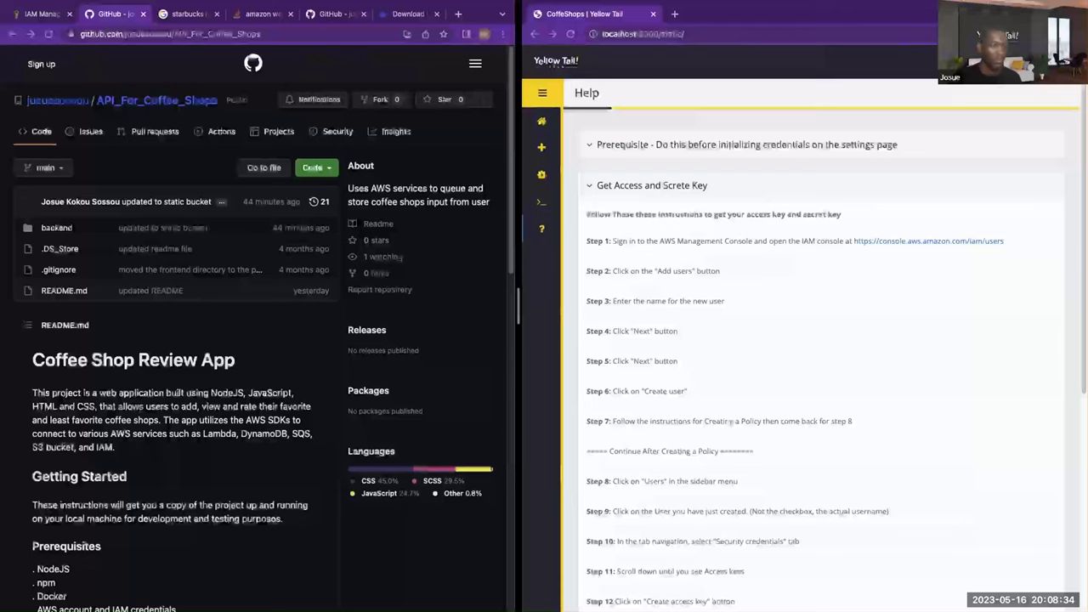
- Switch to the desktop and move the CoffeshopUser_accessKeys spreadsheet window fully into view
{"action": "key", "text": "ctrl+Left"}
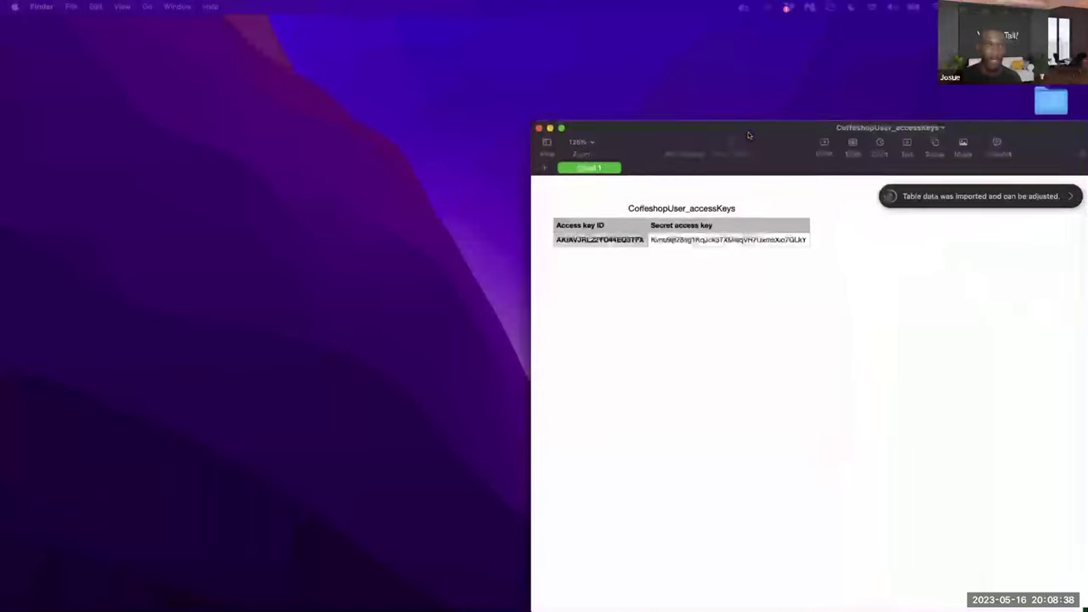
{"action": "left_click_drag", "start_coordinate": [753, 136], "coordinate": [521, 102]}
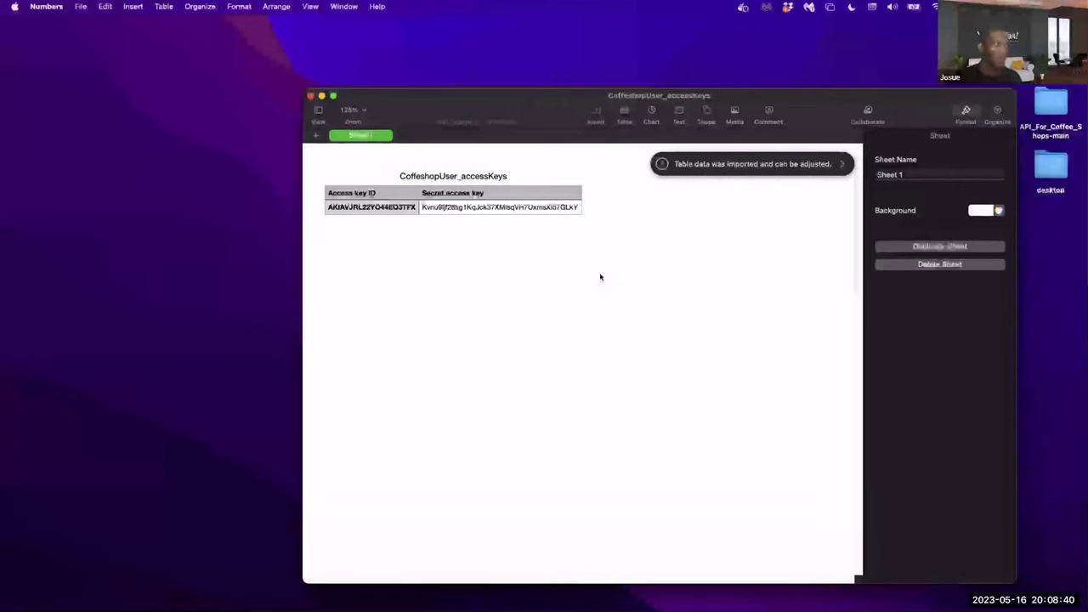
{"action": "left_click", "coordinate": [387, 204]}
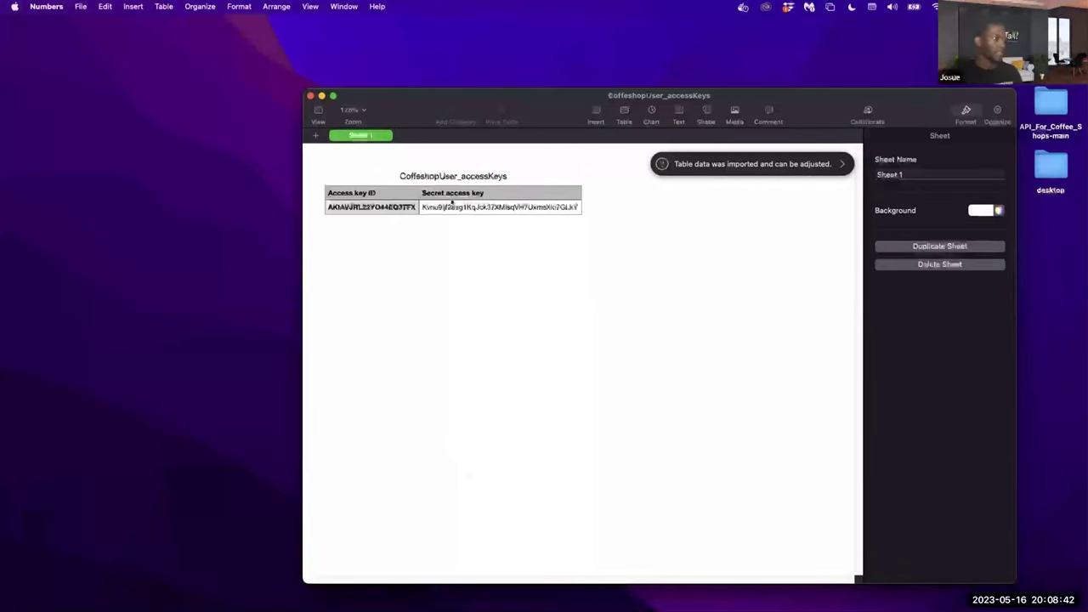
{"action": "left_click_drag", "start_coordinate": [534, 96], "coordinate": [445, 61]}
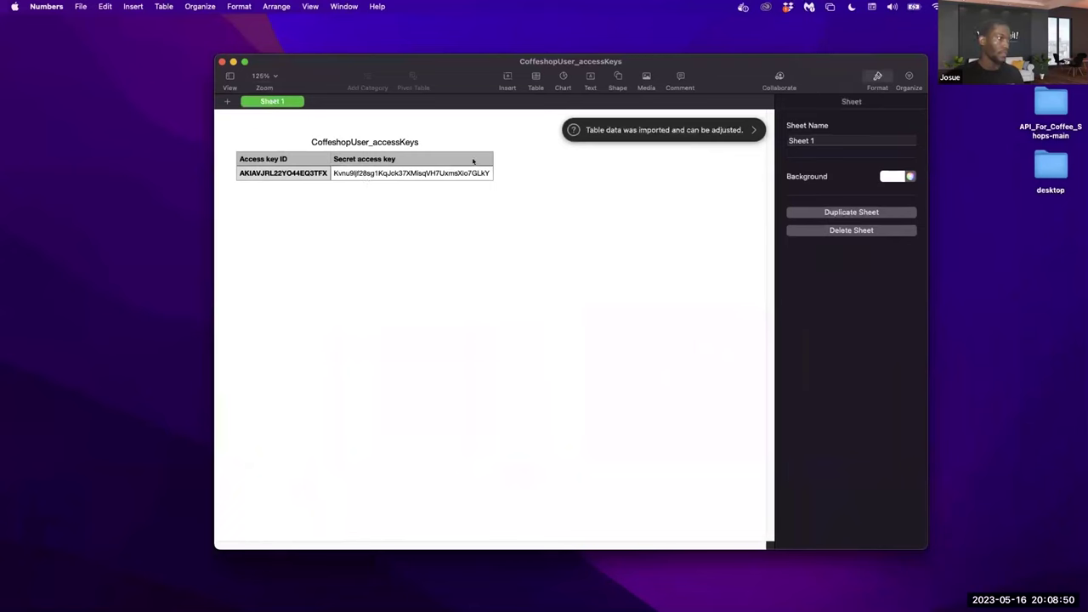
- Copy the access key ID from the CoffeshopUser_accessKeys table in Numbers
{"action": "left_click", "coordinate": [346, 176]}
{"action": "left_click", "coordinate": [286, 176]}
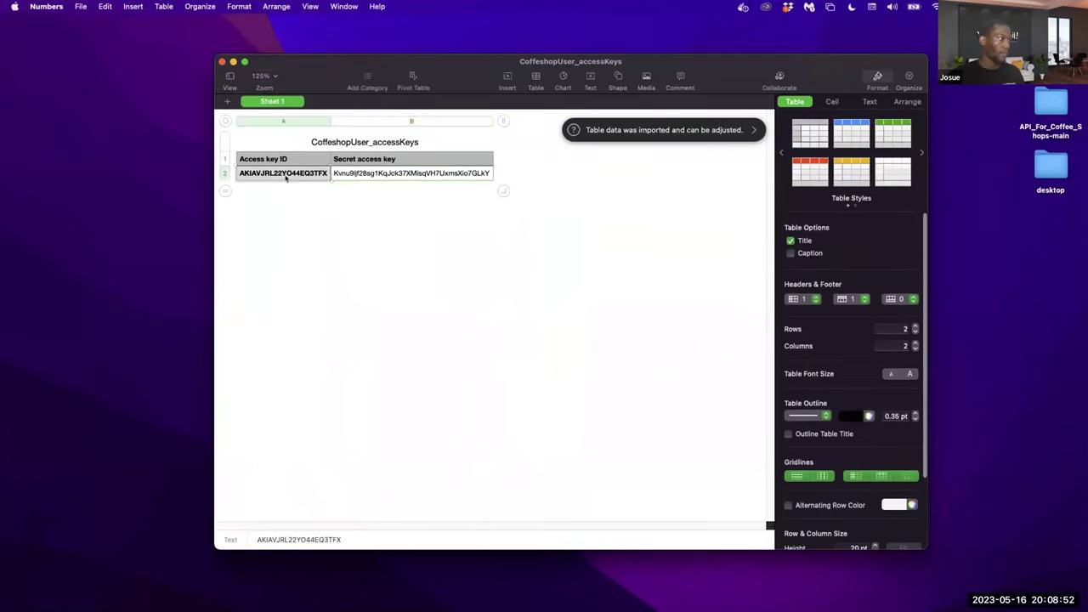
{"action": "double_click", "coordinate": [285, 176]}
{"action": "right_click", "coordinate": [290, 170]}
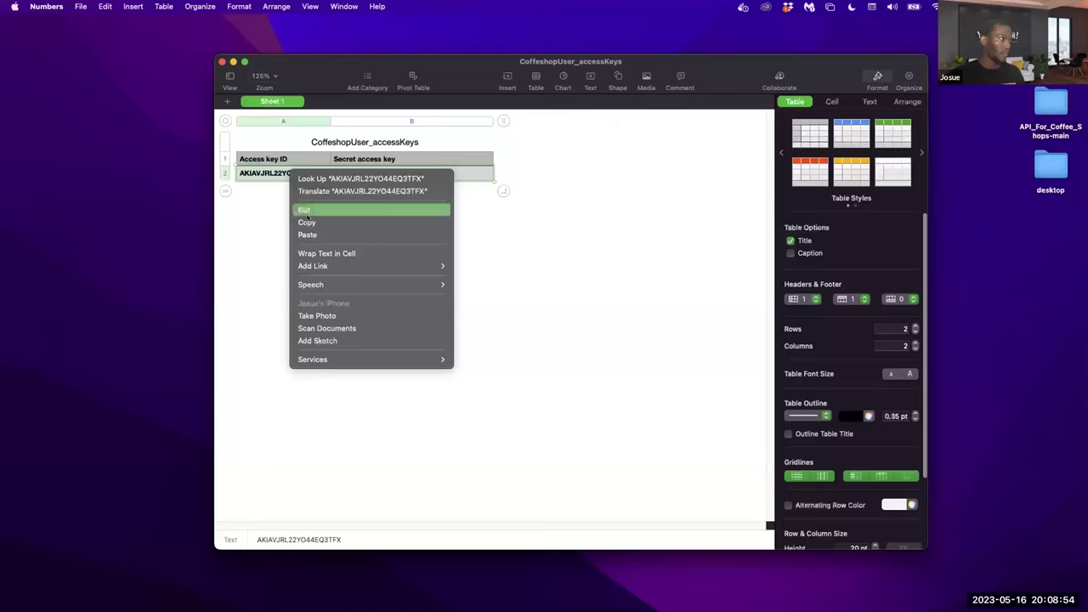
{"action": "left_click", "coordinate": [307, 222]}
{"action": "left_click", "coordinate": [278, 188]}
- Open the CoffeShops Setup page in the browser and paste the access key ID into the Access Key field
{"action": "key", "text": "ctrl+Right"}
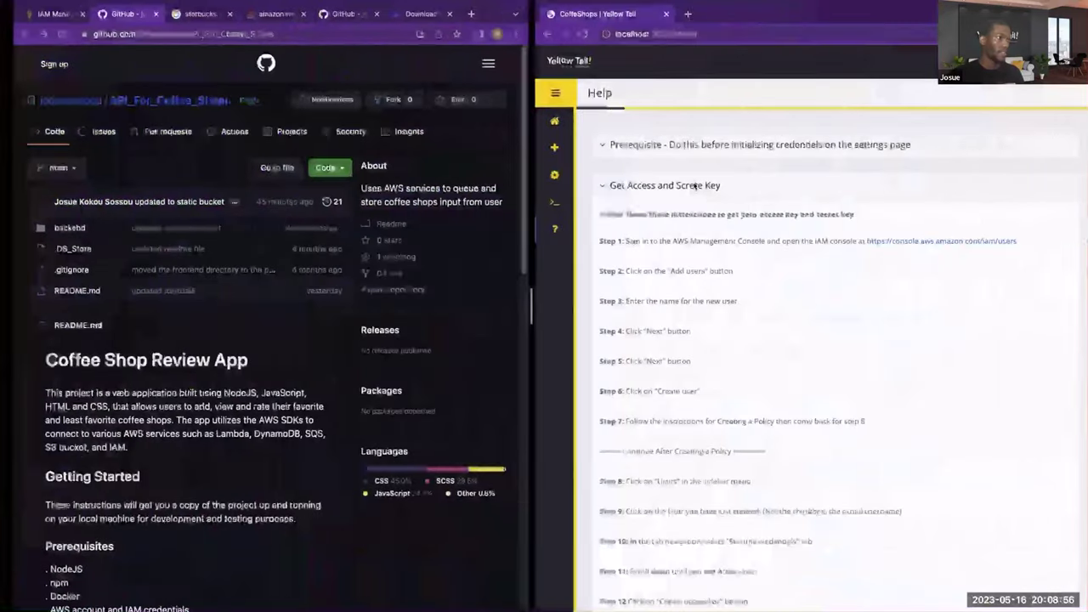
{"action": "left_click", "coordinate": [542, 203]}
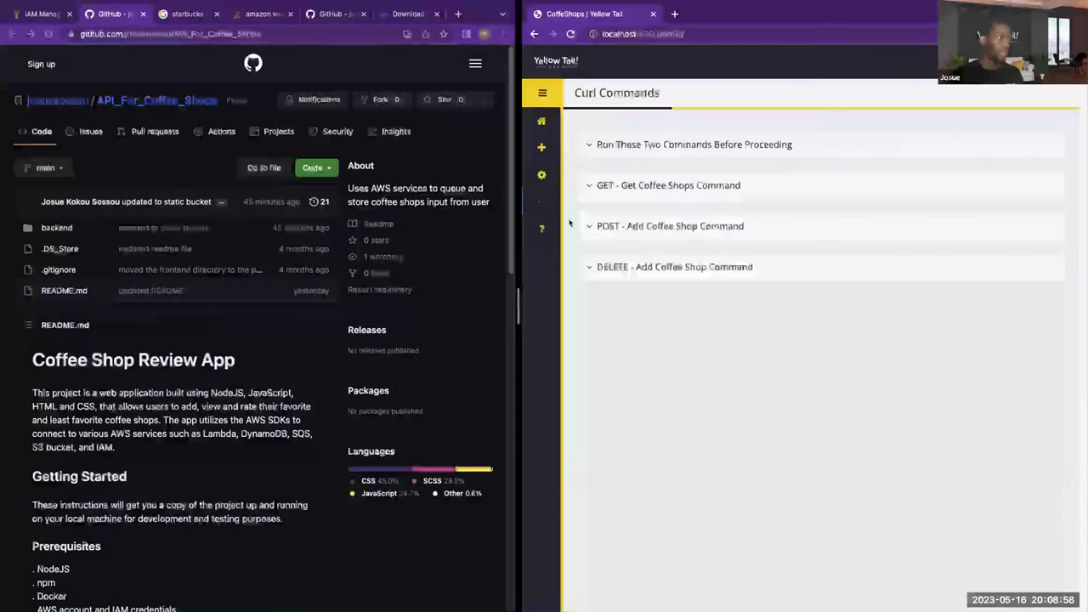
{"action": "left_click", "coordinate": [542, 176]}
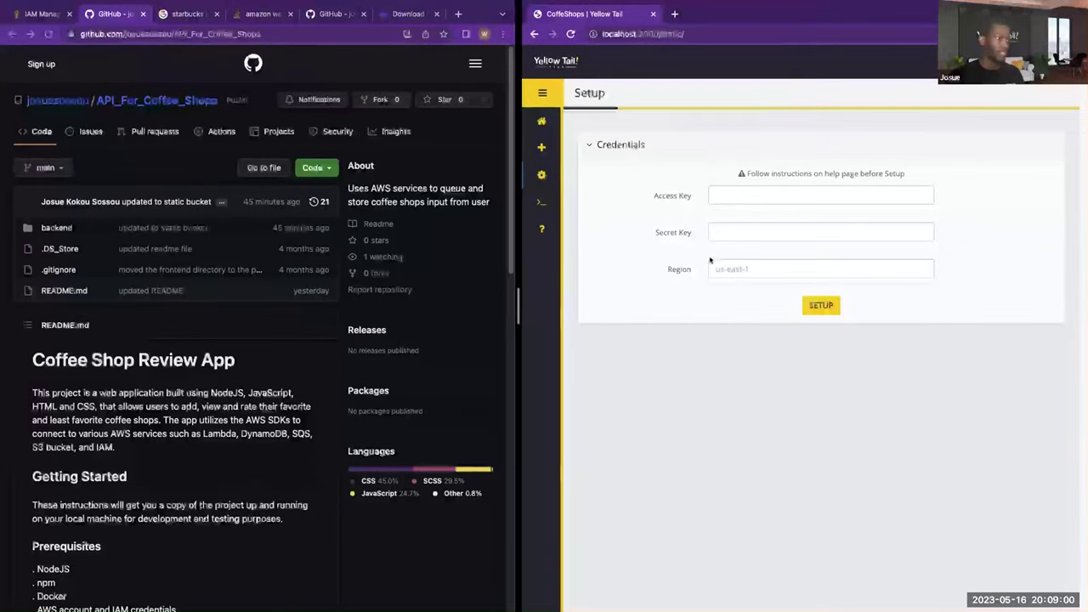
{"action": "left_click", "coordinate": [727, 198]}
{"action": "key", "text": "ctrl+v"}
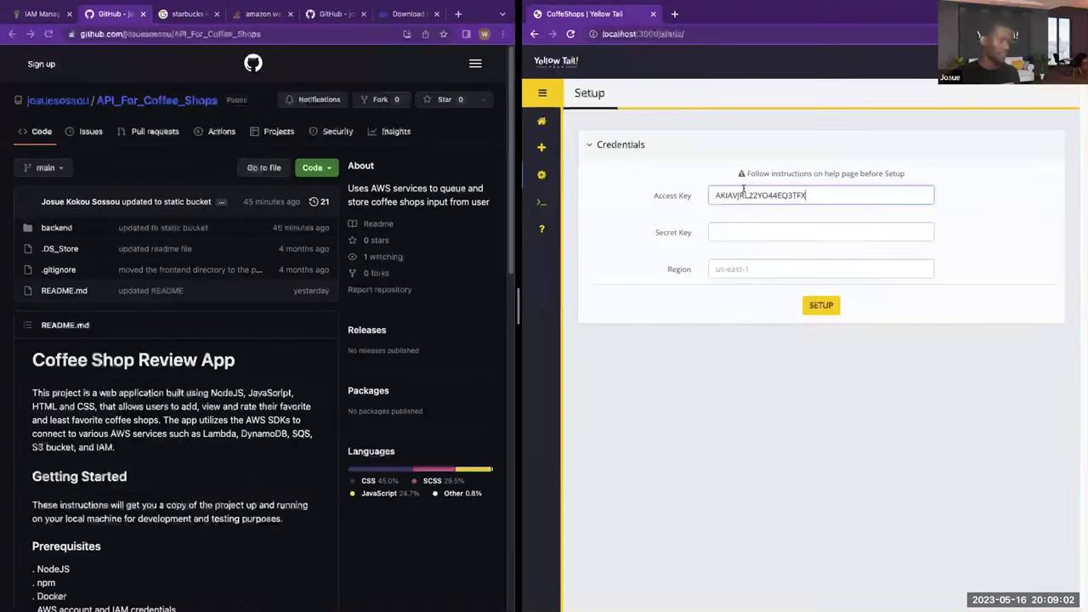
- Switch to the Numbers window on the desktop and copy the secret access key from the CoffeshopUser_accessKeys table
{"action": "left_click", "coordinate": [720, 219]}
{"action": "key", "text": "ctrl+Left"}
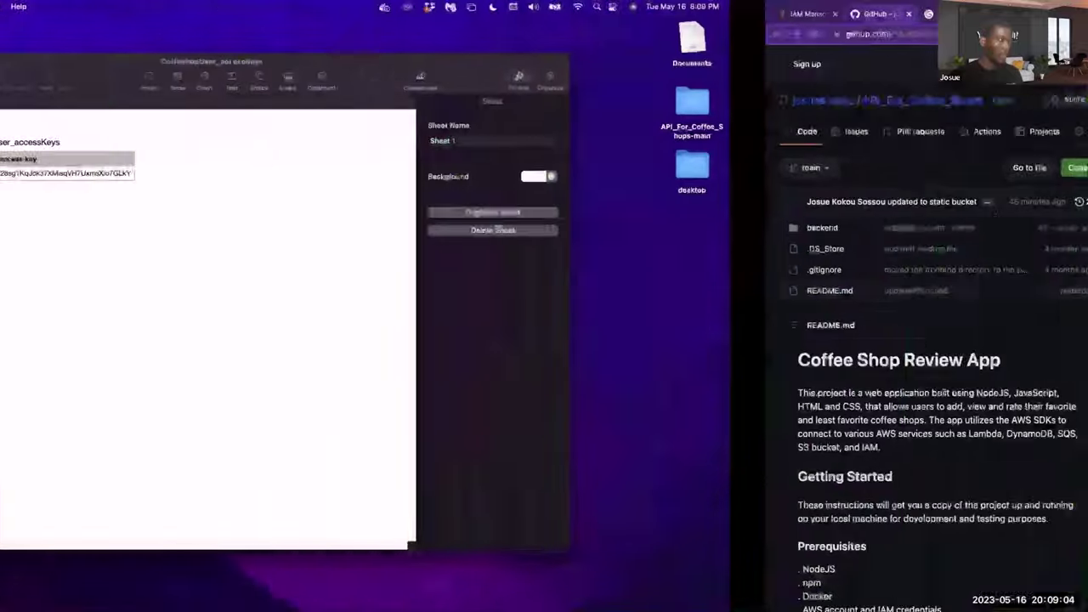
{"action": "left_click", "coordinate": [417, 175]}
{"action": "right_click", "coordinate": [418, 173]}
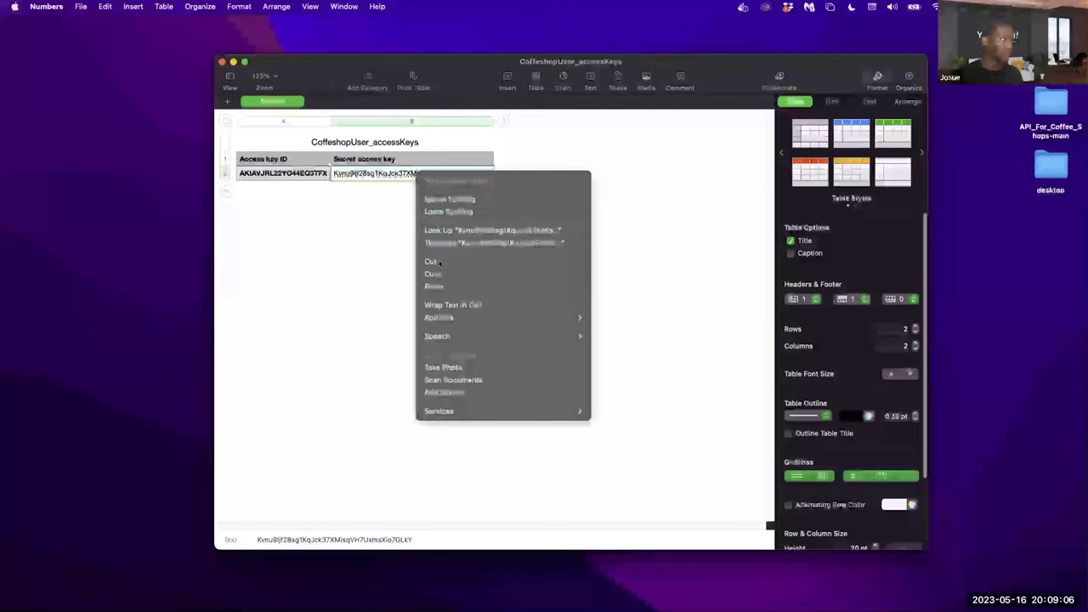
{"action": "left_click", "coordinate": [433, 274]}
- Return to the CoffeShops Setup page in the browser and paste the secret access key into the Secret Key field
{"action": "key", "text": "ctrl+Right"}
{"action": "left_click", "coordinate": [786, 229]}
{"action": "key", "text": "super+v"}
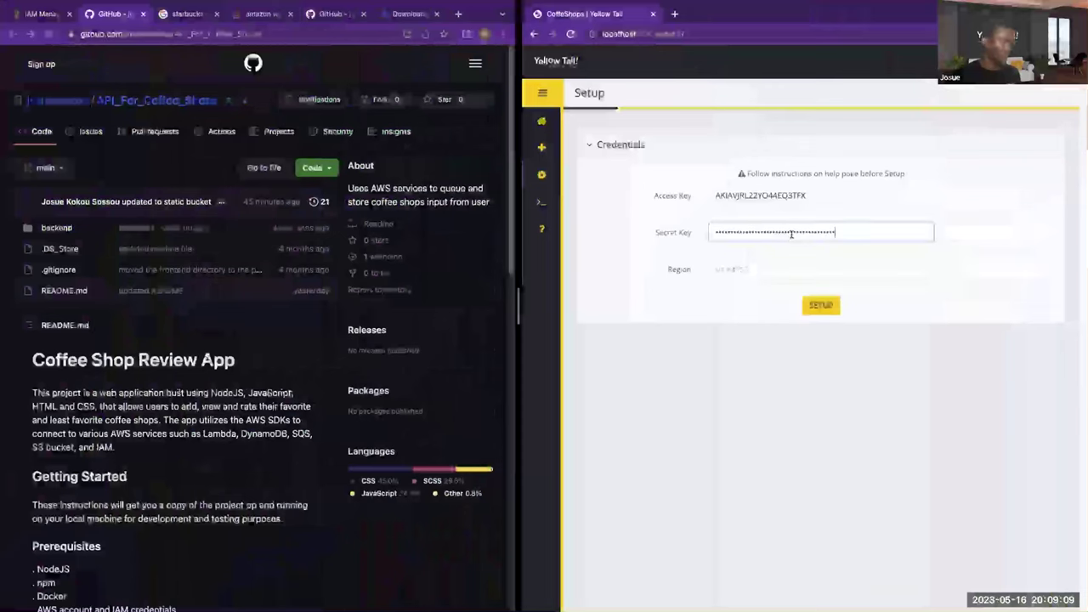
{"action": "left_click", "coordinate": [760, 266]}
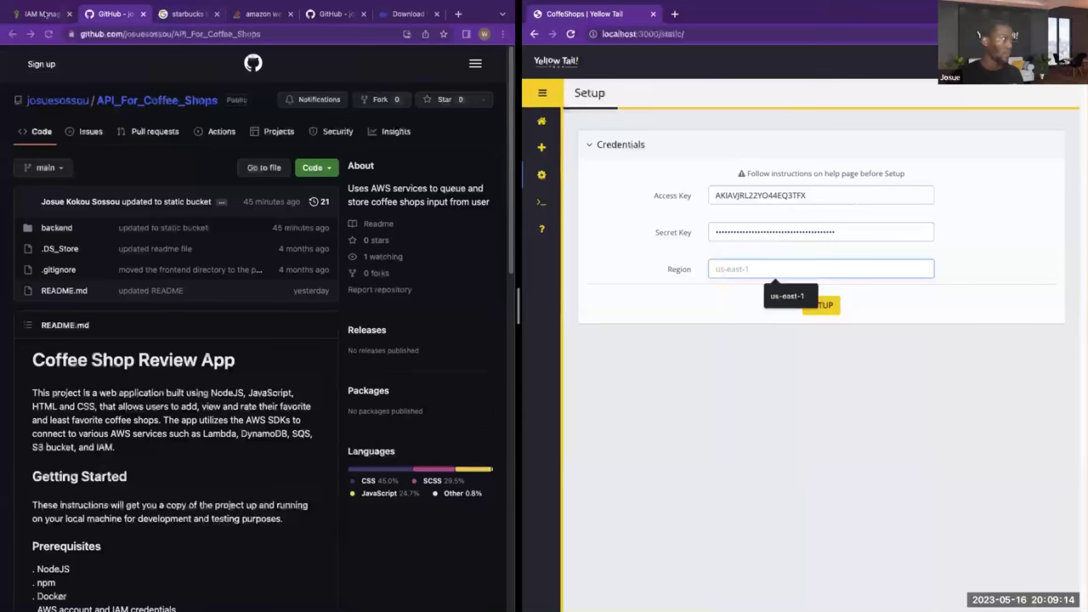
- Delete the CoffeeShopAppRole role in the AWS IAM console, entering its name to confirm the deletion
{"action": "left_click", "coordinate": [42, 13]}
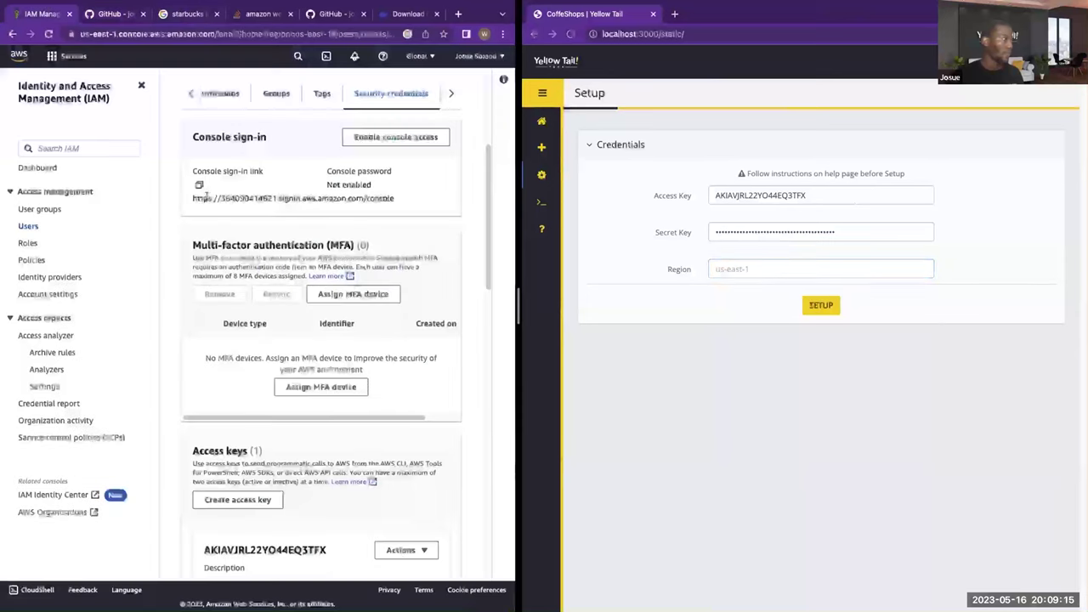
{"action": "left_click", "coordinate": [28, 243]}
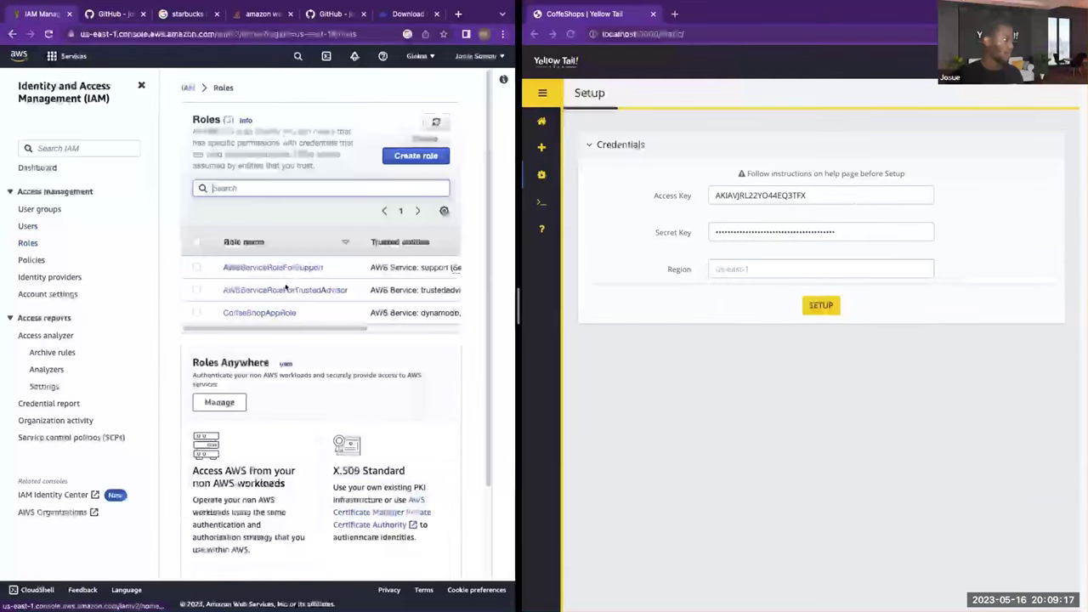
{"action": "left_click", "coordinate": [196, 313]}
{"action": "left_click", "coordinate": [425, 138]}
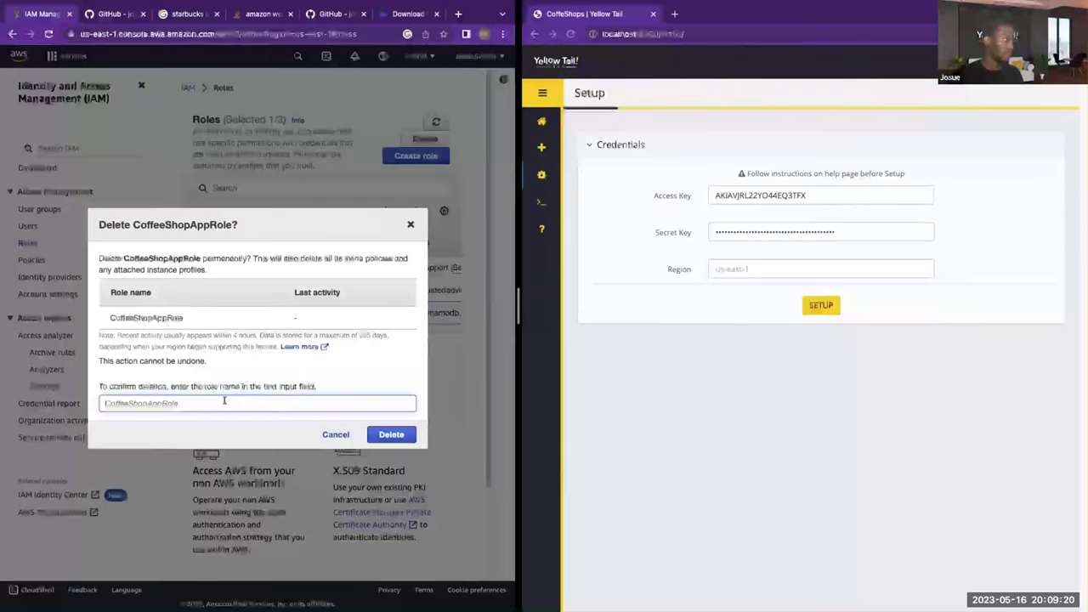
{"action": "left_click", "coordinate": [116, 308]}
{"action": "left_click_drag", "start_coordinate": [189, 318], "coordinate": [109, 319]}
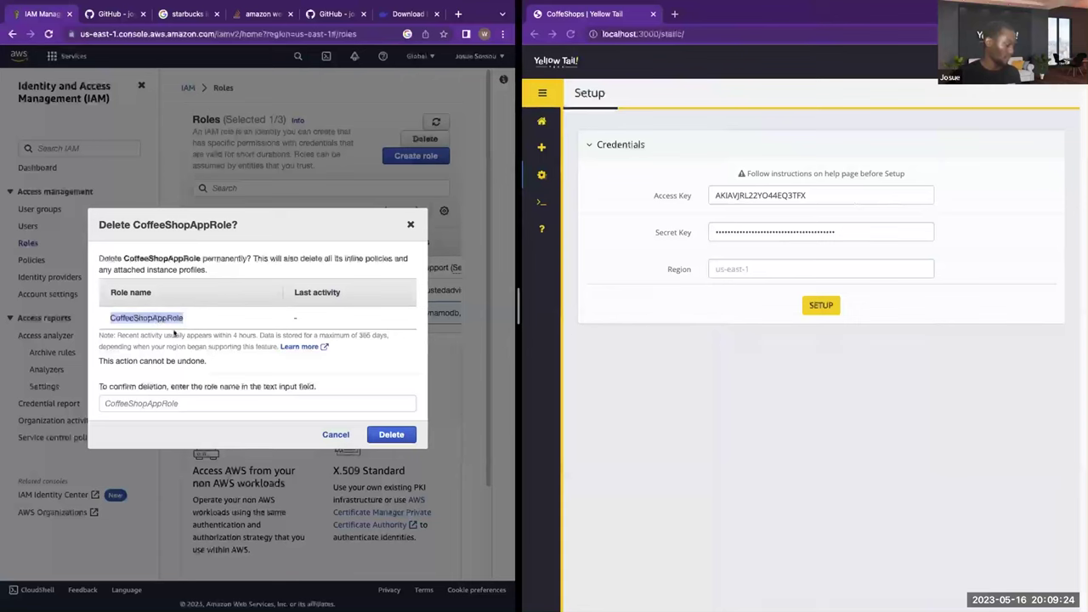
{"action": "left_click", "coordinate": [188, 403]}
{"action": "key", "text": "ctrl+v"}
{"action": "left_click", "coordinate": [391, 434]}
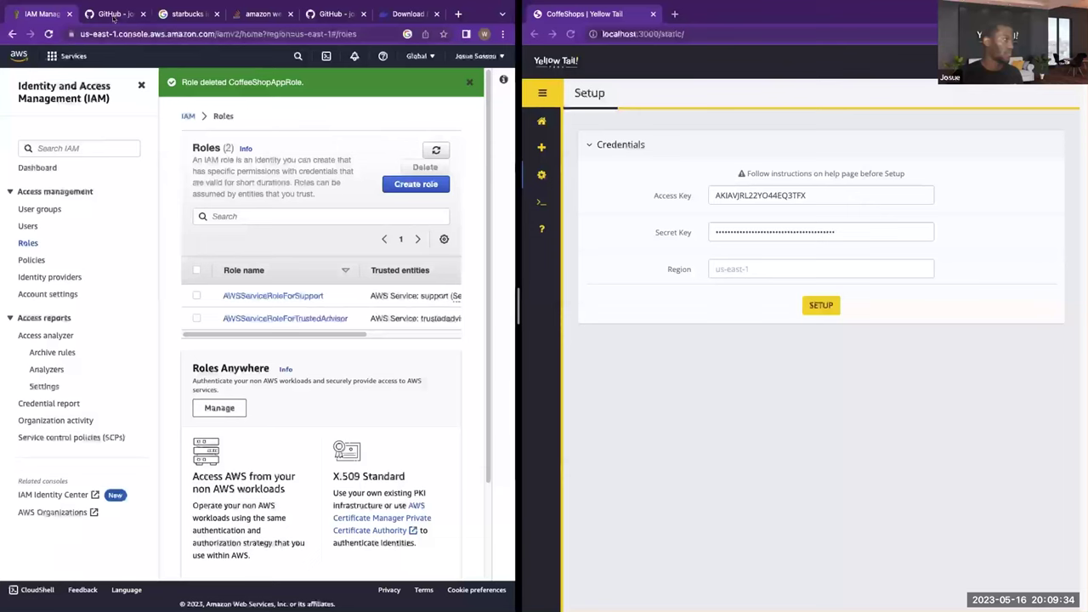
- Set the Region on the Setup page to the suggested us-east-1
{"action": "key", "text": "alt+Tab"}
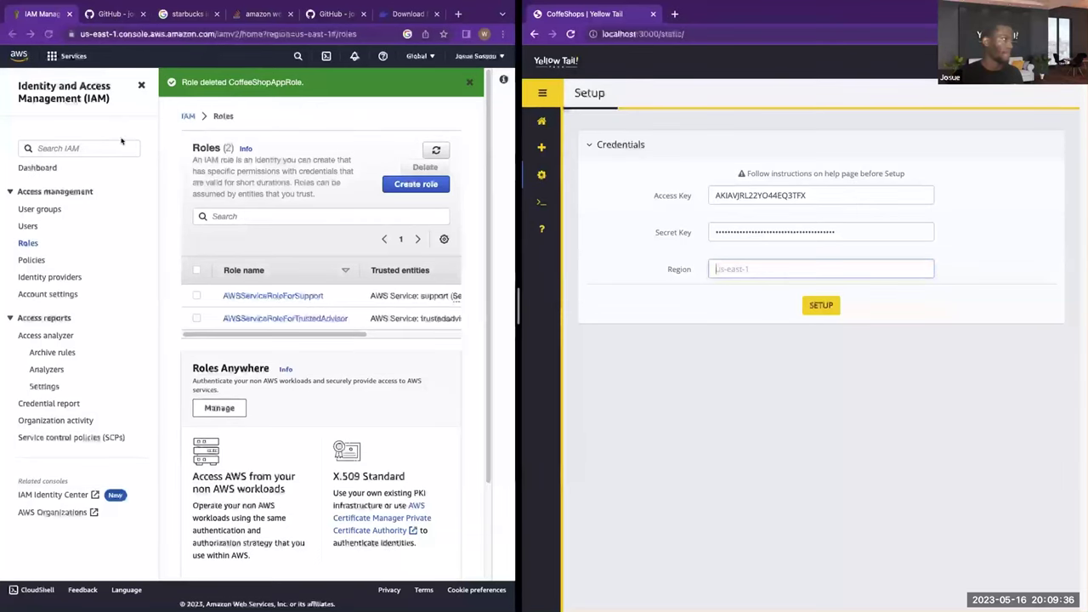
{"action": "key", "text": "shift+Tab"}
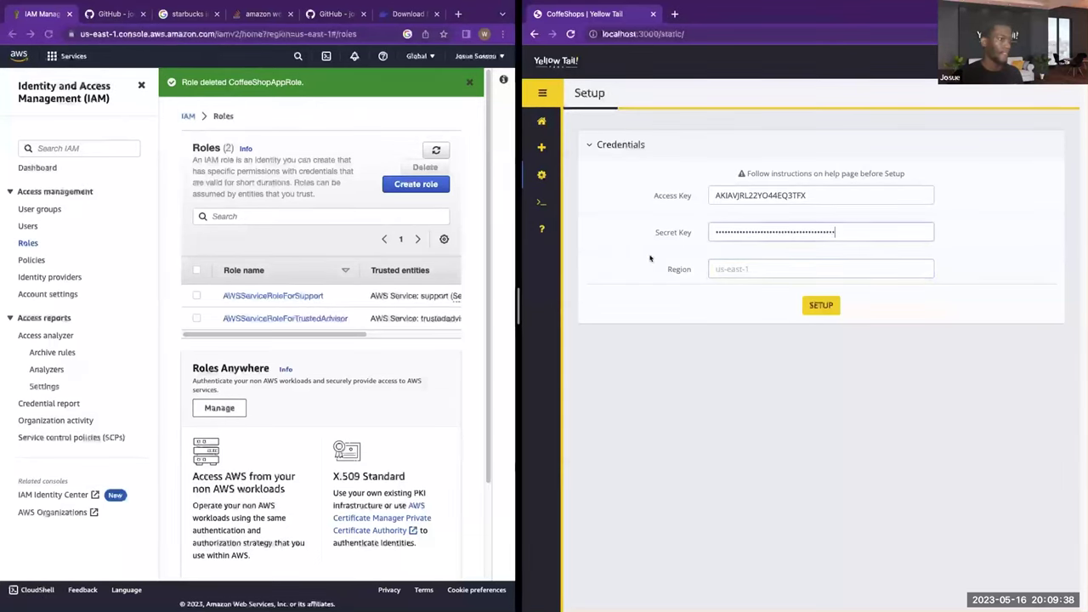
{"action": "left_click", "coordinate": [730, 267]}
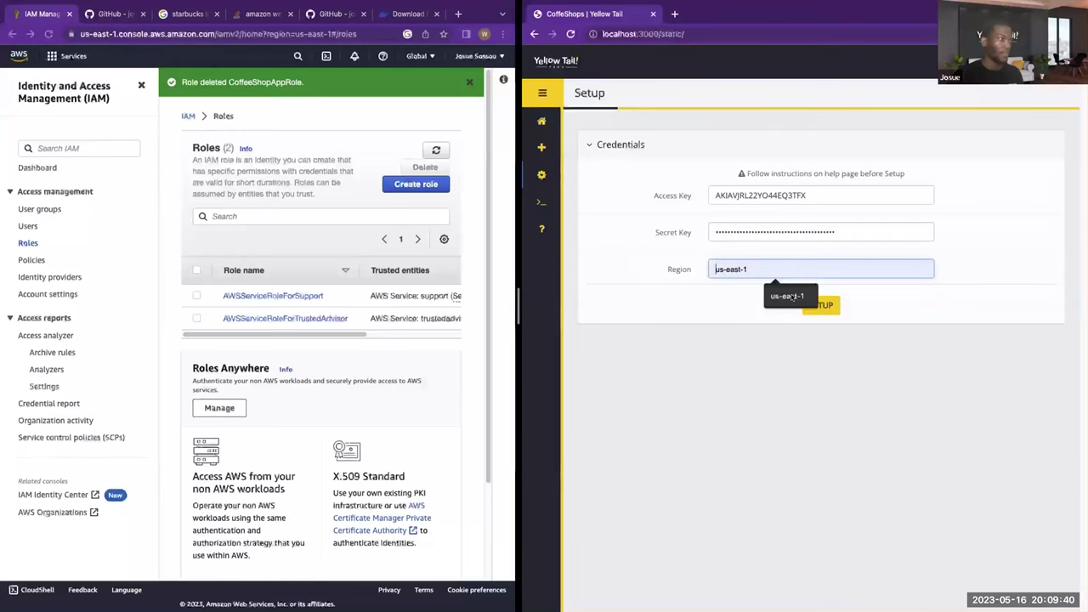
{"action": "left_click", "coordinate": [787, 295]}
- Examine the AWS console's region list for the code to use in the Setup page's Region field
{"action": "left_click_drag", "start_coordinate": [768, 267], "coordinate": [699, 268]}
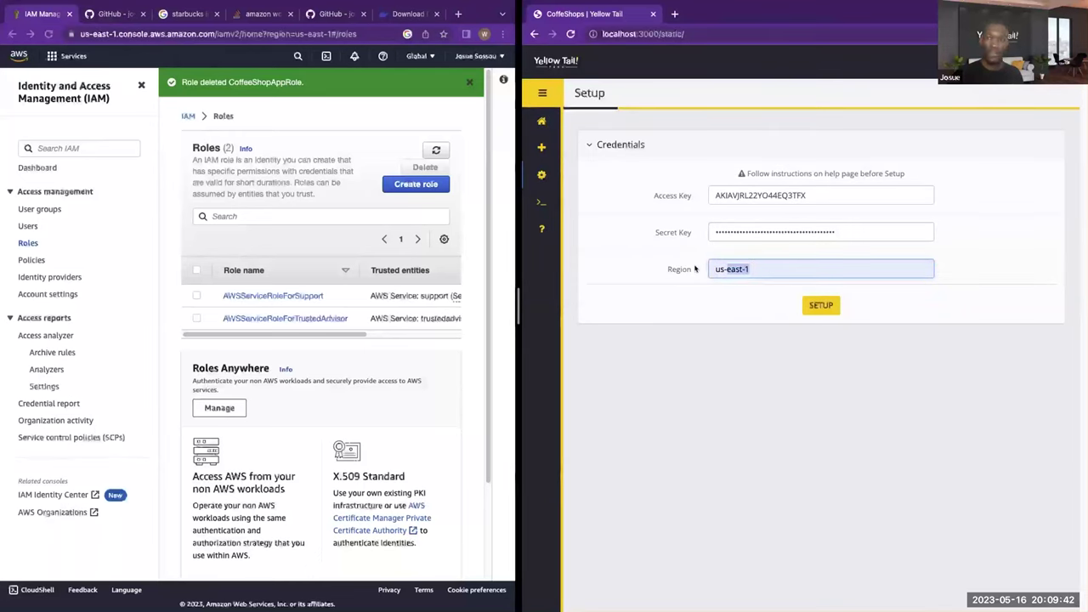
{"action": "left_click", "coordinate": [429, 65]}
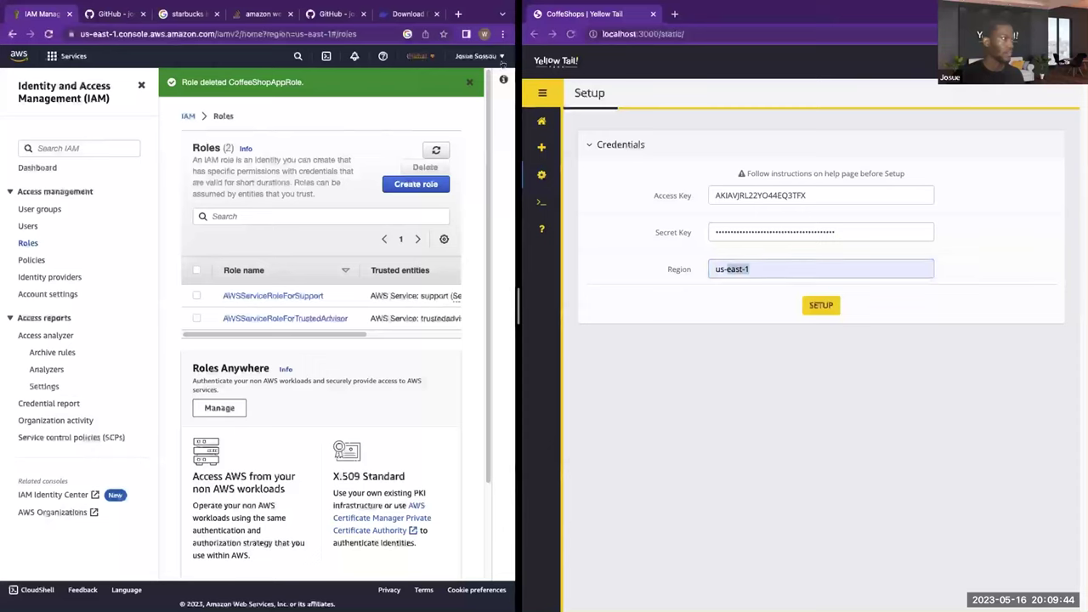
{"action": "left_click", "coordinate": [428, 57]}
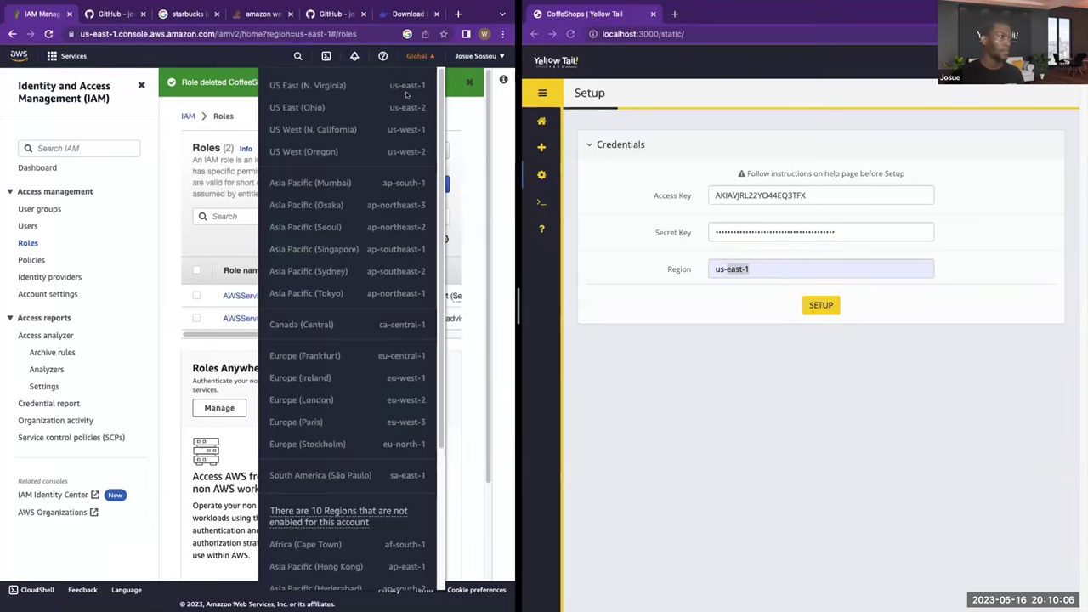
{"action": "left_click", "coordinate": [746, 267]}
{"action": "triple_click", "coordinate": [743, 267]}
{"action": "left_click", "coordinate": [740, 267]}
{"action": "left_click", "coordinate": [756, 267]}
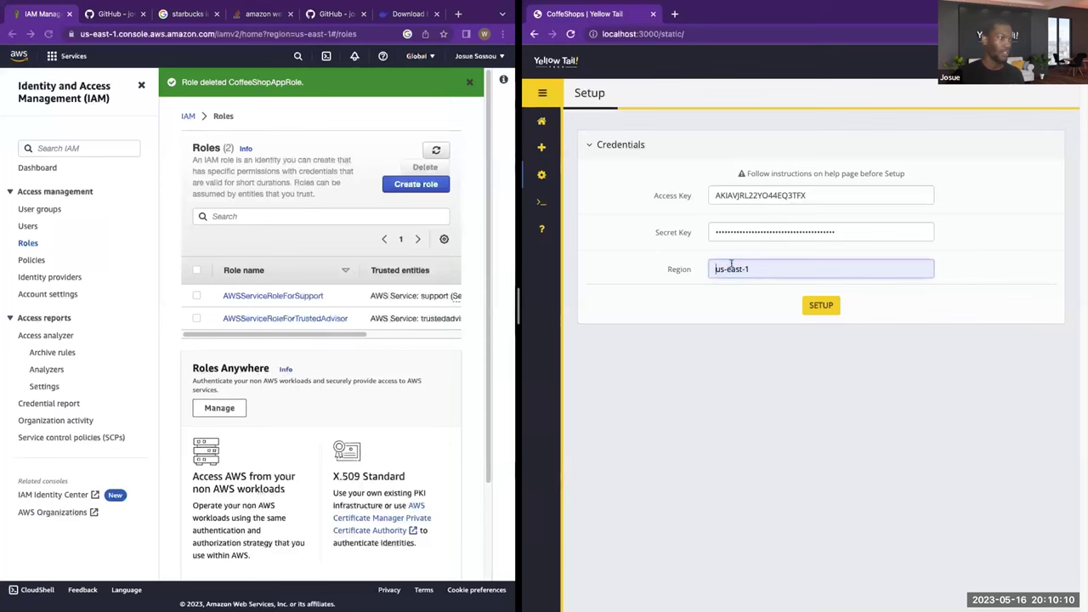
- Run the AWS environment setup with the entered credentials and choose to try again from the results
{"action": "left_click", "coordinate": [833, 308]}
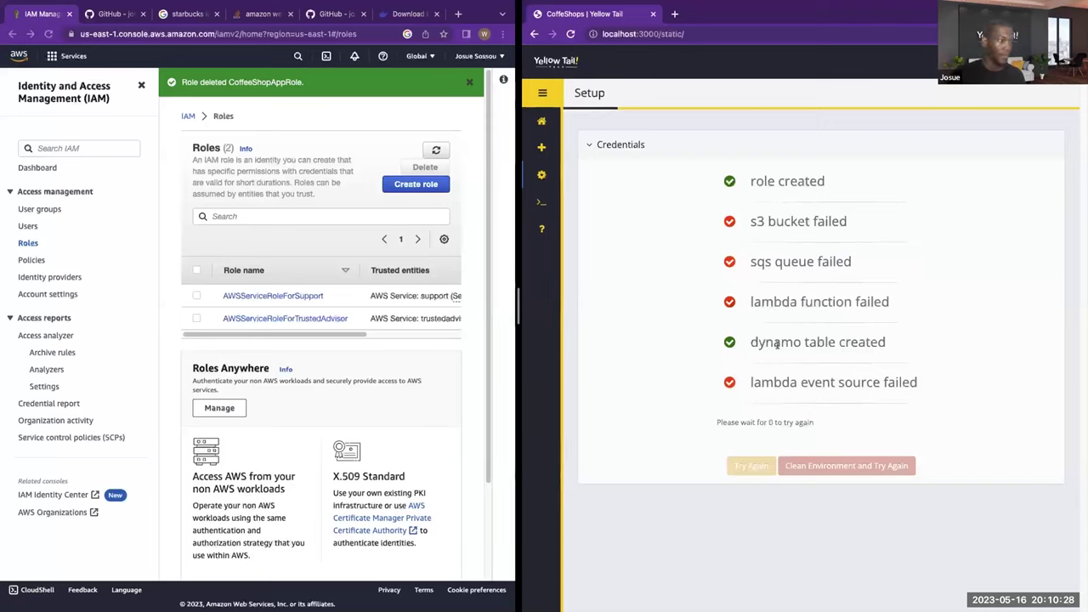
{"action": "left_click", "coordinate": [751, 466]}
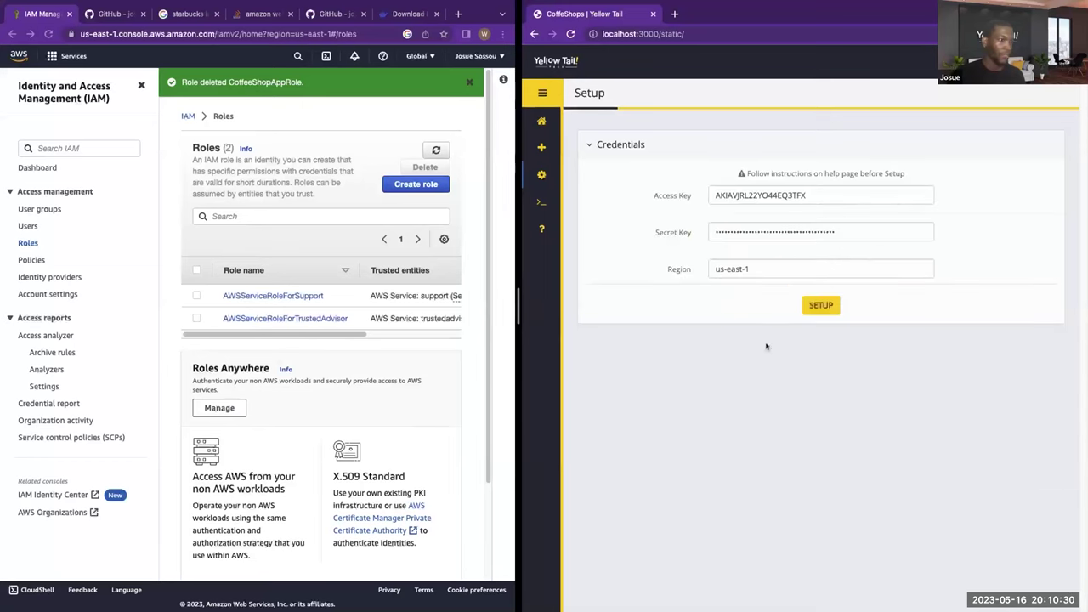
- Try to run the app's AWS environment setup with the credentials already filled in for region us-east-1
{"action": "left_click", "coordinate": [812, 304]}
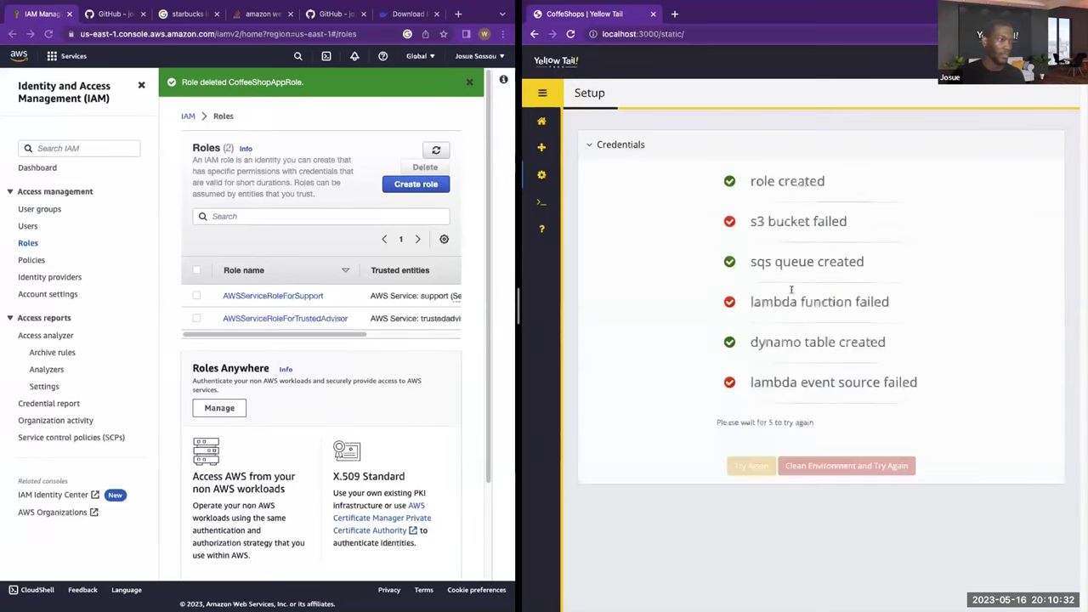
{"action": "mouse_move", "coordinate": [748, 219]}
{"action": "left_mouse_down"}
{"action": "mouse_move", "coordinate": [831, 218]}
{"action": "mouse_move", "coordinate": [746, 225]}
{"action": "left_mouse_up"}
{"action": "left_click", "coordinate": [748, 224]}
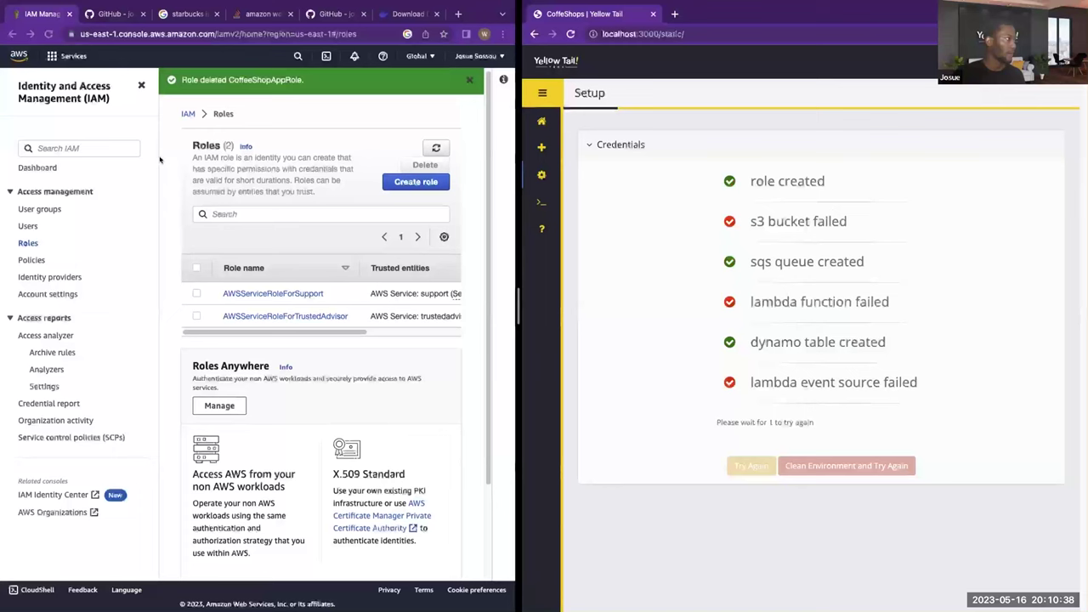
- Open the S3 buckets list in the AWS console and reload it to check for the app's bucket
{"action": "left_click", "coordinate": [61, 57]}
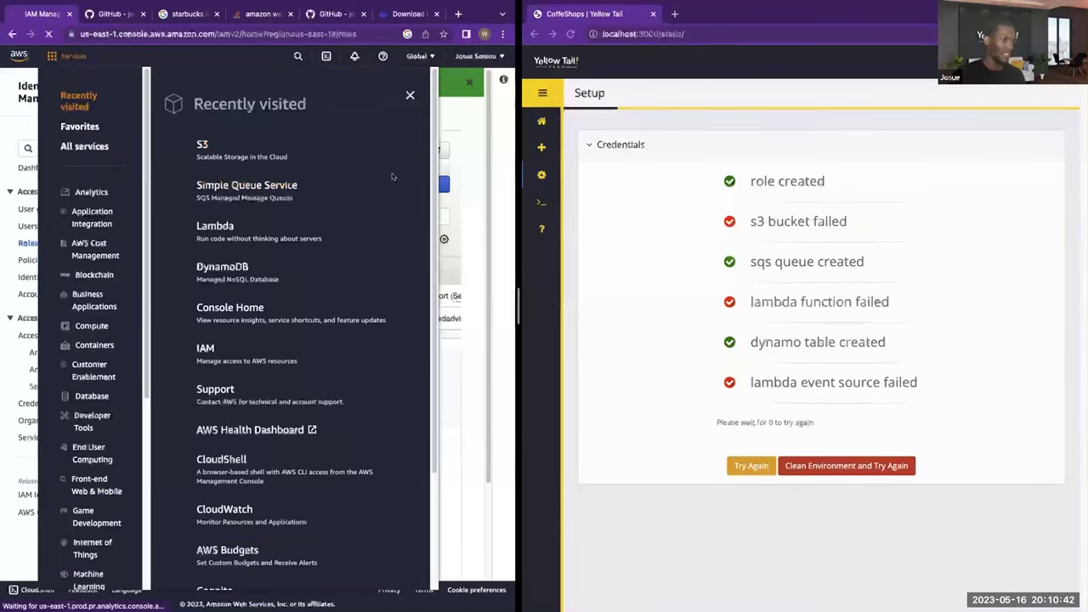
{"action": "left_click", "coordinate": [221, 147]}
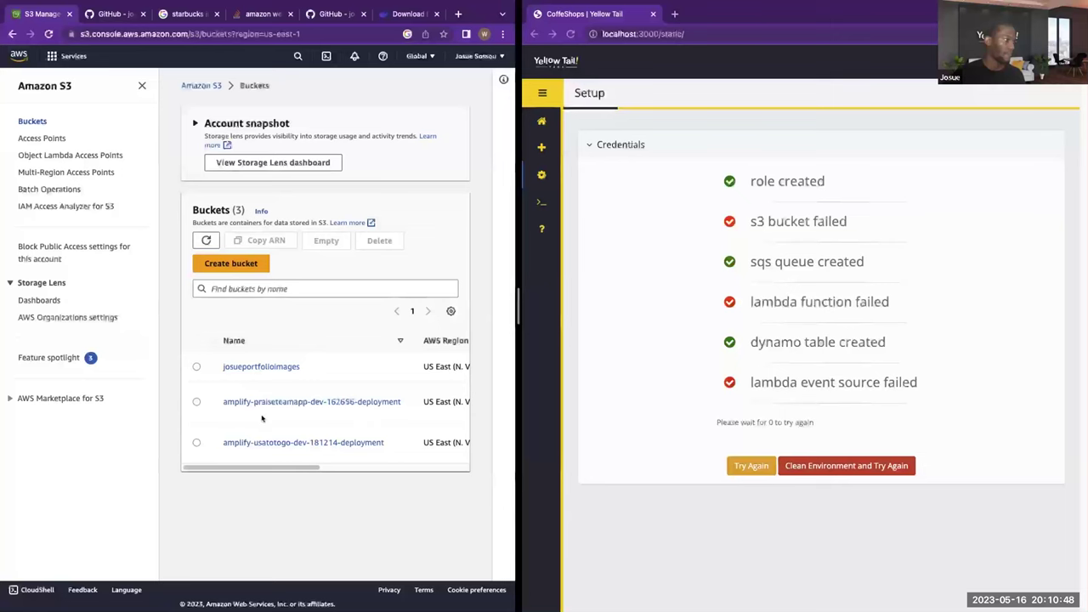
{"action": "mouse_move", "coordinate": [281, 466]}
{"action": "left_mouse_down"}
{"action": "mouse_move", "coordinate": [340, 474]}
{"action": "mouse_move", "coordinate": [287, 469]}
{"action": "left_mouse_up"}
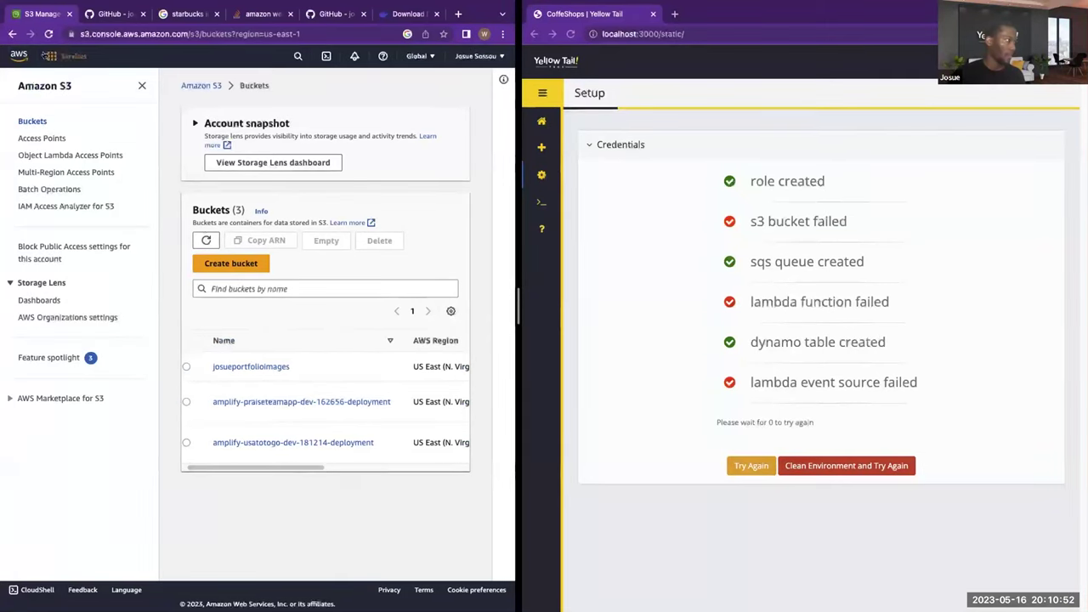
{"action": "left_click", "coordinate": [48, 34]}
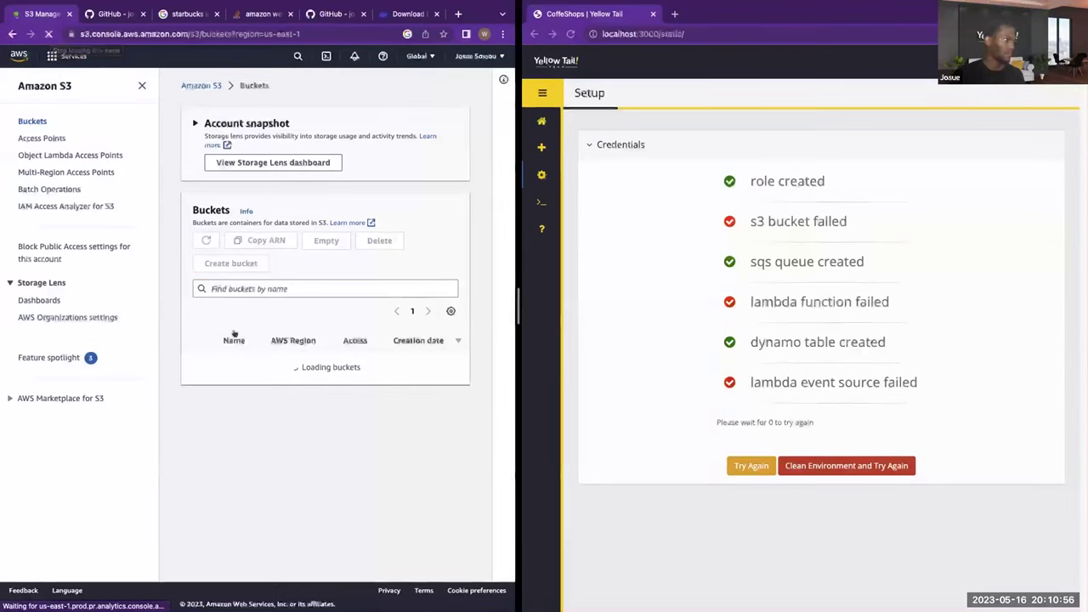
- Clean the app's environment for another setup attempt and accept the deletion of all its data and services
{"action": "left_click", "coordinate": [868, 469]}
{"action": "left_click", "coordinate": [868, 469]}
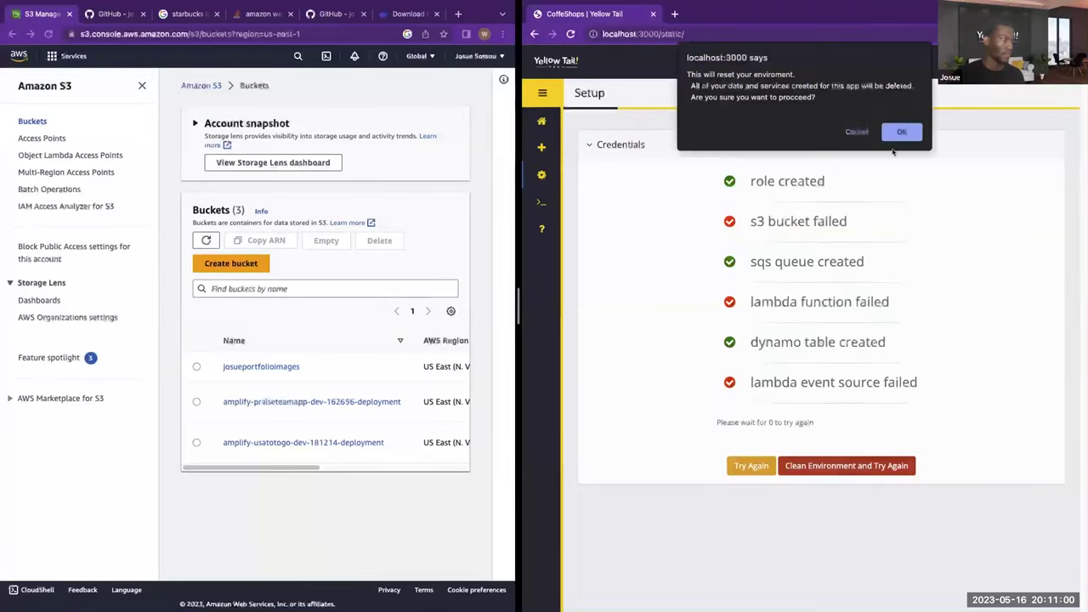
{"action": "left_click", "coordinate": [899, 133]}
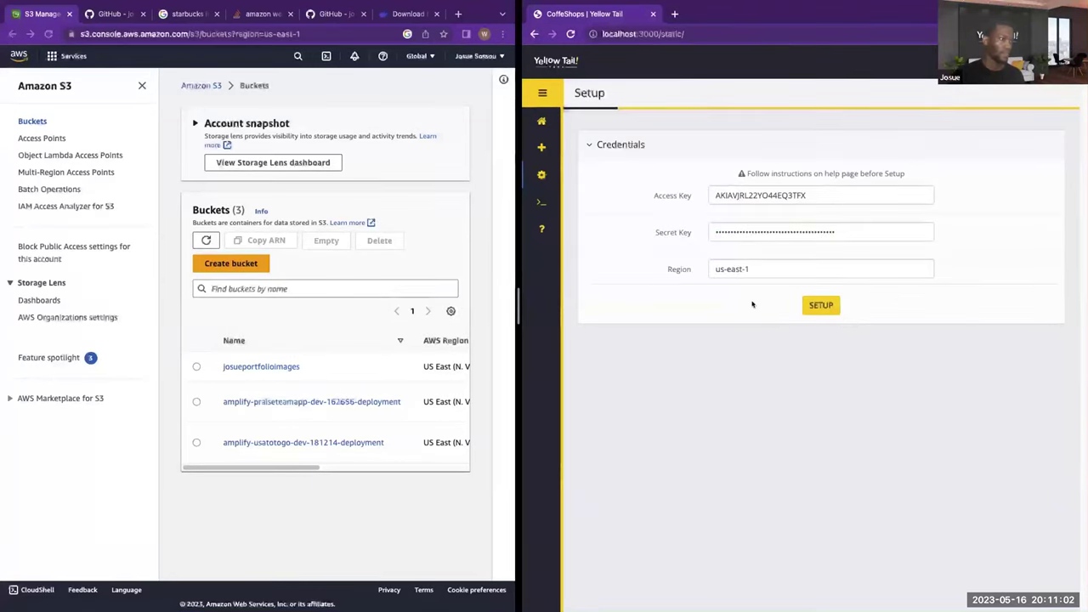
- Review the S3 buckets, Lambda functions and SQS queues in the AWS console for resources left by the app
{"action": "mouse_move", "coordinate": [303, 469]}
{"action": "left_mouse_down"}
{"action": "mouse_move", "coordinate": [366, 478]}
{"action": "mouse_move", "coordinate": [305, 473]}
{"action": "left_mouse_up"}
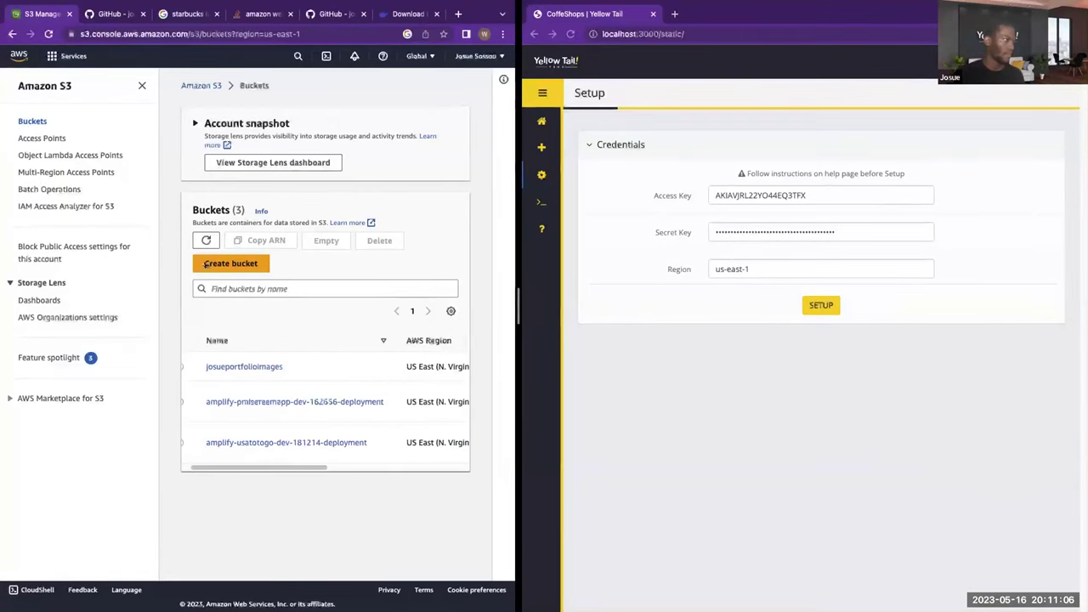
{"action": "left_click", "coordinate": [68, 55]}
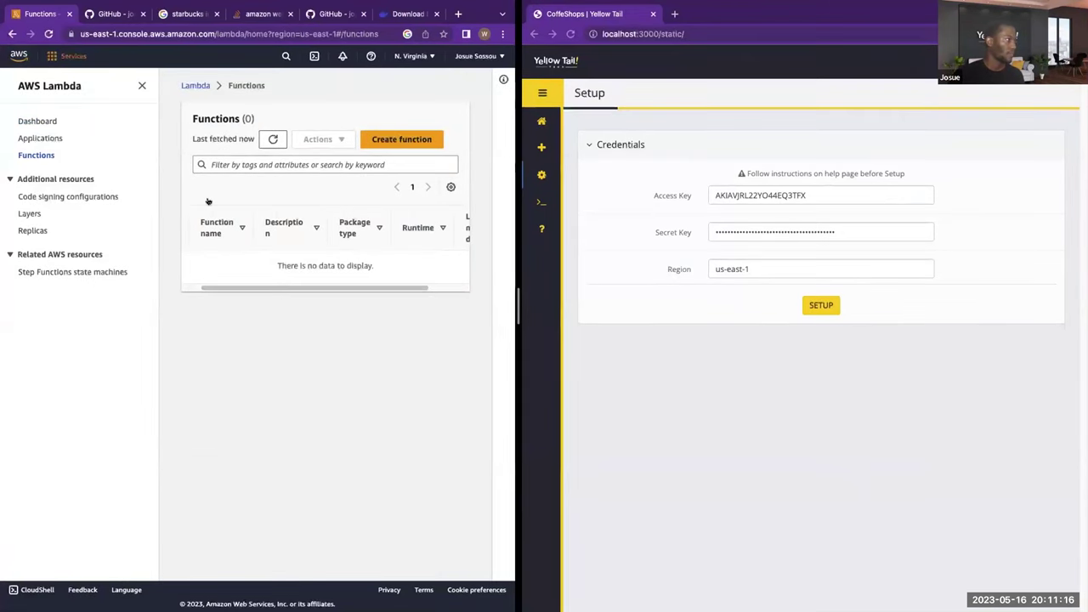
{"action": "left_click", "coordinate": [68, 55]}
{"action": "left_click", "coordinate": [244, 227]}
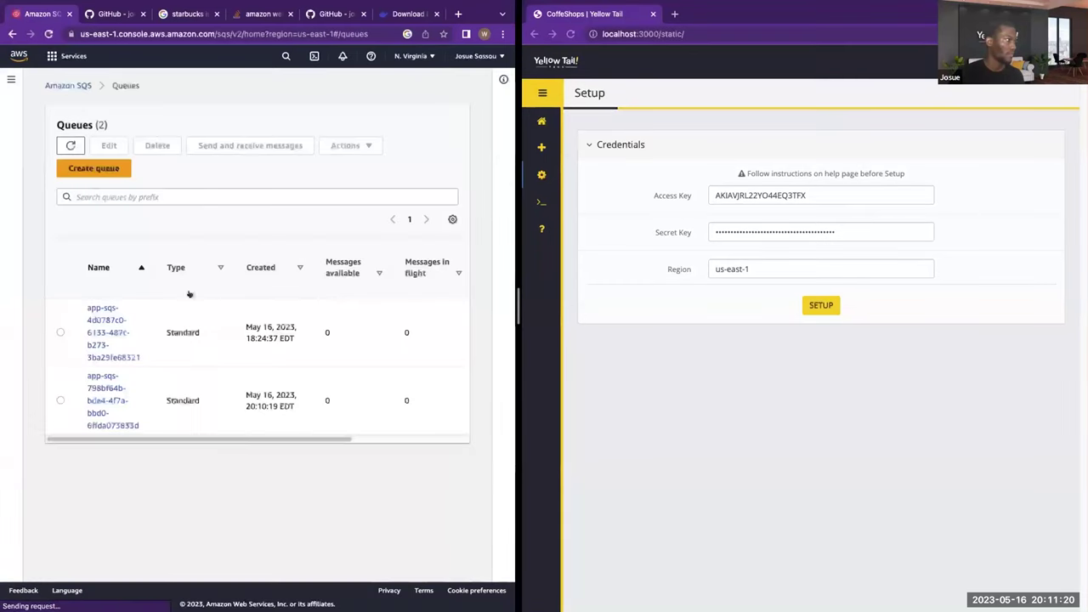
- Delete the SQS queue app-sqs-4d0787c0-6133-487c-b273-3ba29fe68321, entering "confirm" to agree
{"action": "left_click", "coordinate": [61, 333]}
{"action": "left_click", "coordinate": [61, 401]}
{"action": "left_click", "coordinate": [345, 145]}
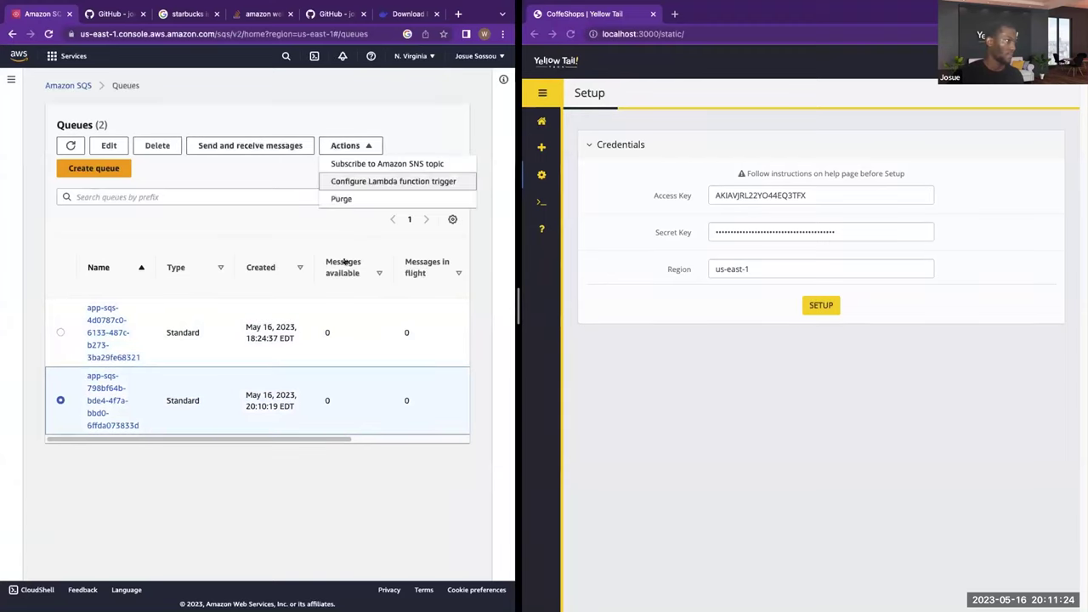
{"action": "left_click", "coordinate": [144, 173]}
{"action": "left_click", "coordinate": [61, 333]}
{"action": "left_click", "coordinate": [165, 367]}
{"action": "type", "text": "confirm"}
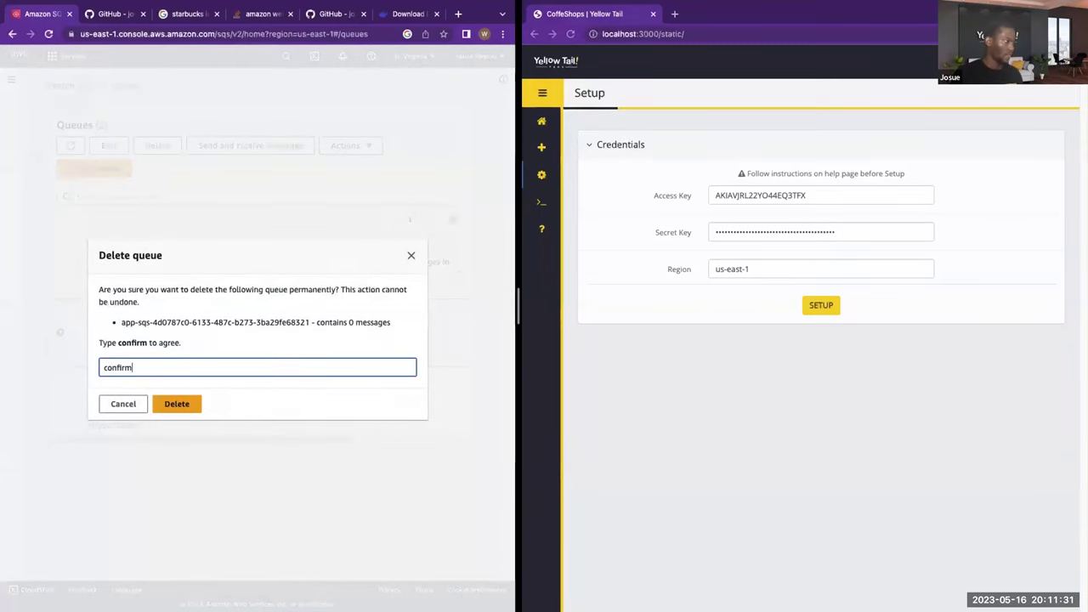
{"action": "left_click", "coordinate": [198, 400]}
- Delete the queue app-sqs-798bf64b-bde4-4f7a-bbd0-6ffda073833d with the text "confirm" and return to the Amazon SQS home page
{"action": "left_click", "coordinate": [60, 360]}
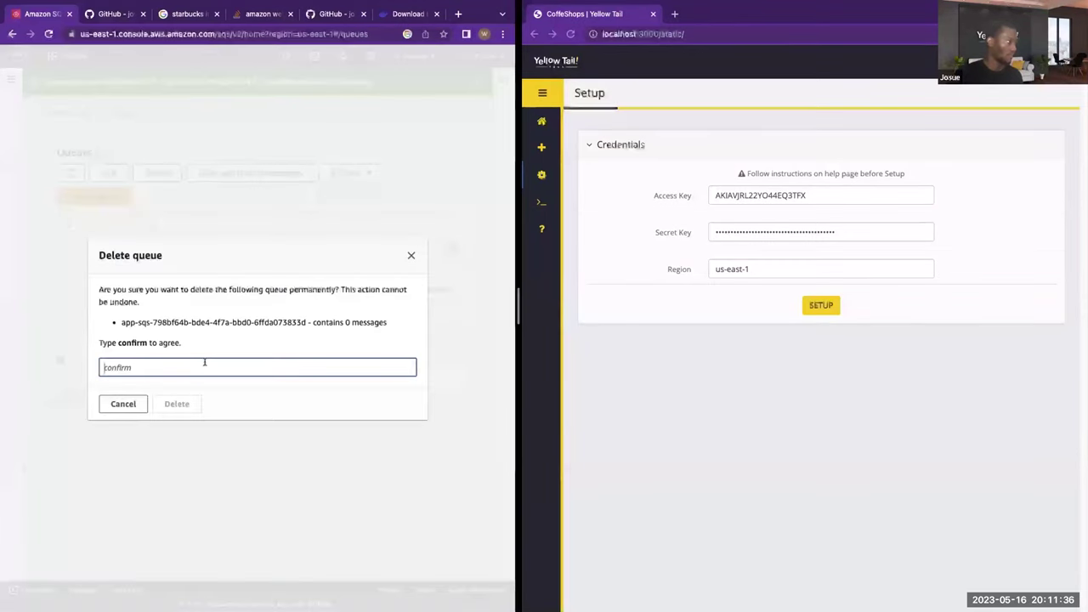
{"action": "type", "text": "confir"}
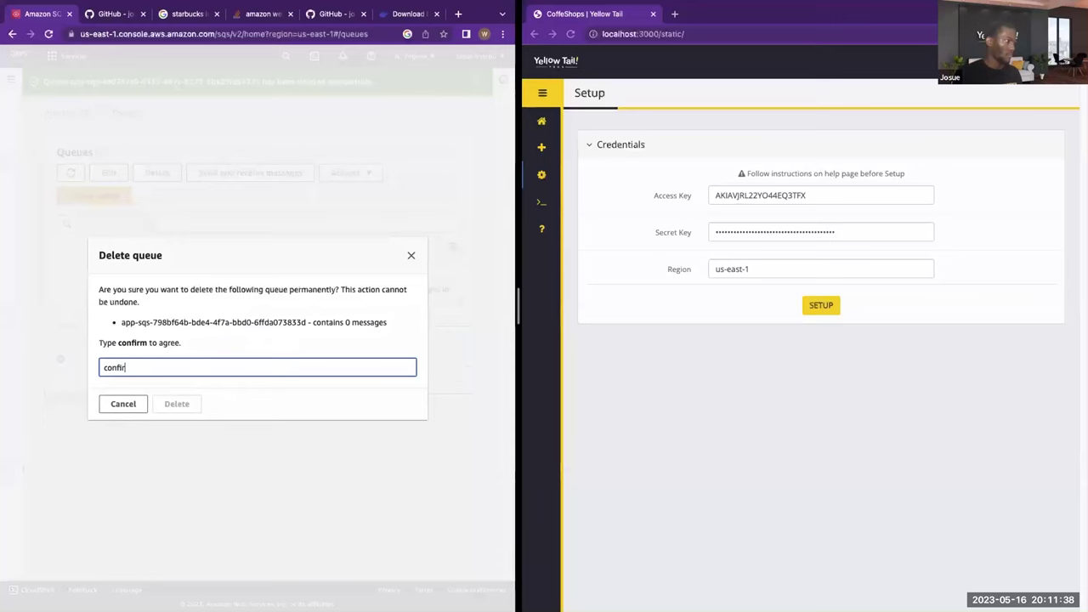
{"action": "type", "text": "m"}
{"action": "left_click", "coordinate": [178, 404]}
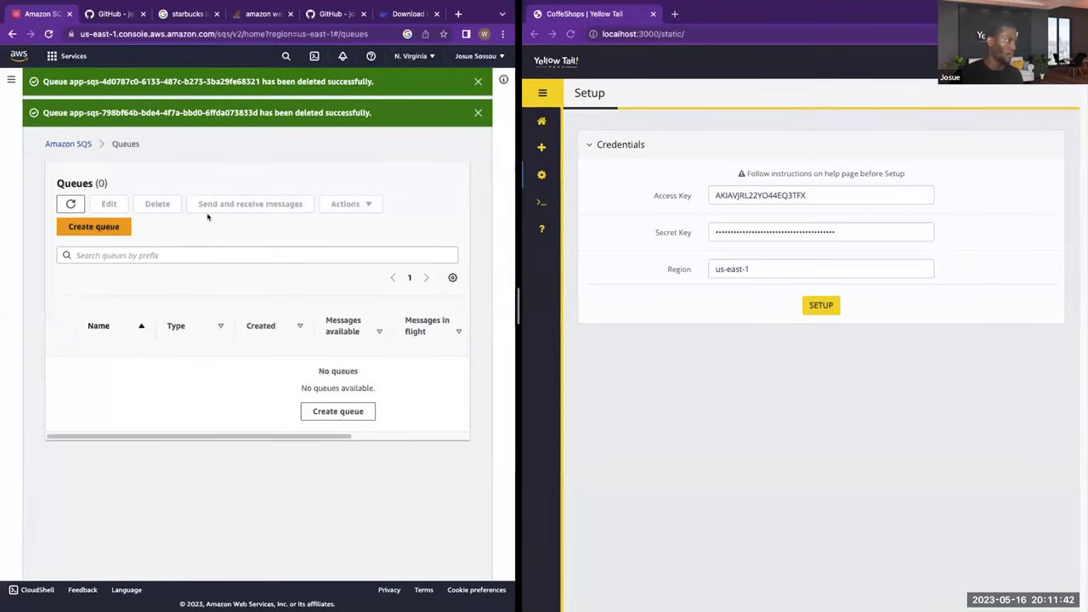
{"action": "left_click", "coordinate": [180, 320]}
{"action": "scroll", "coordinate": [164, 429], "scroll_direction": "right", "scroll_amount": 3}
{"action": "scroll", "coordinate": [166, 391], "scroll_direction": "left", "scroll_amount": 3}
{"action": "left_click", "coordinate": [68, 144]}
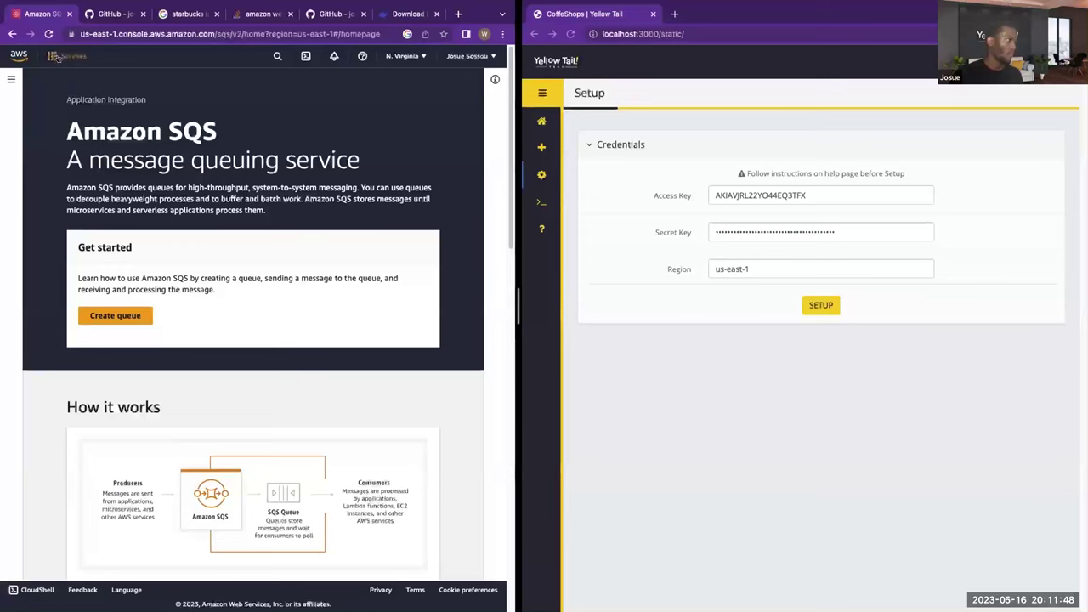
- Open the DynamoDB dashboard and examine its alarms, DAX clusters and resources for anything left by the app
{"action": "left_click", "coordinate": [57, 56]}
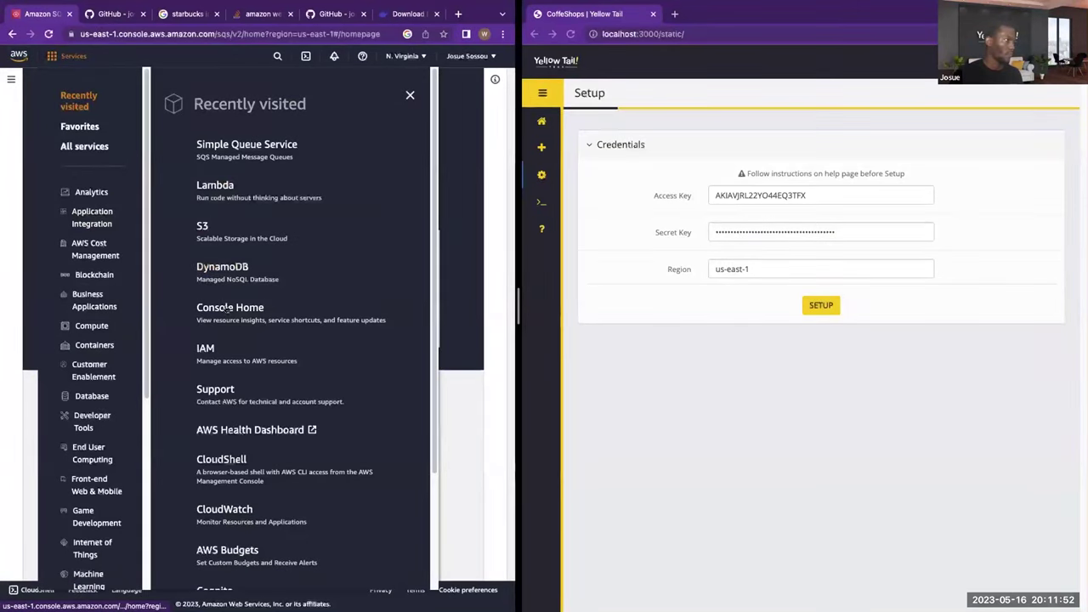
{"action": "left_click", "coordinate": [222, 267]}
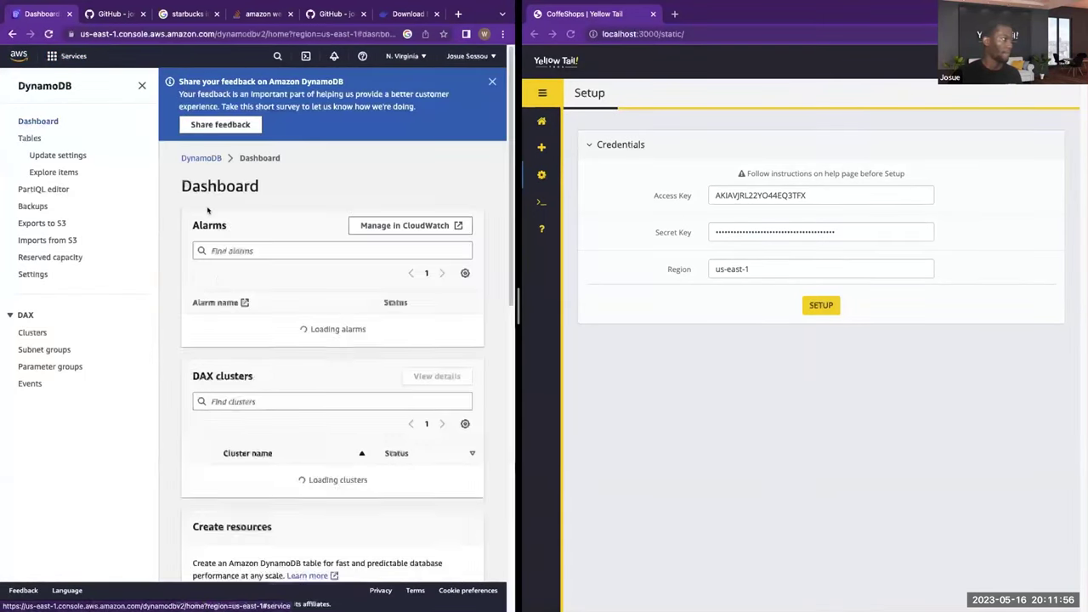
{"action": "scroll", "coordinate": [236, 318], "scroll_direction": "down", "scroll_amount": 5}
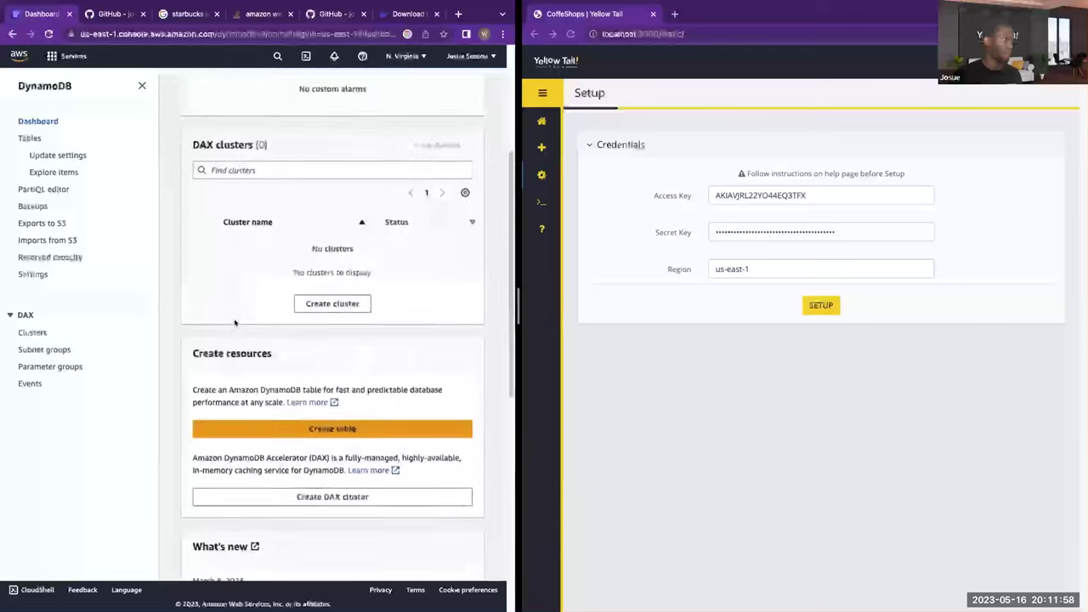
{"action": "scroll", "coordinate": [235, 322], "scroll_direction": "up", "scroll_amount": 5}
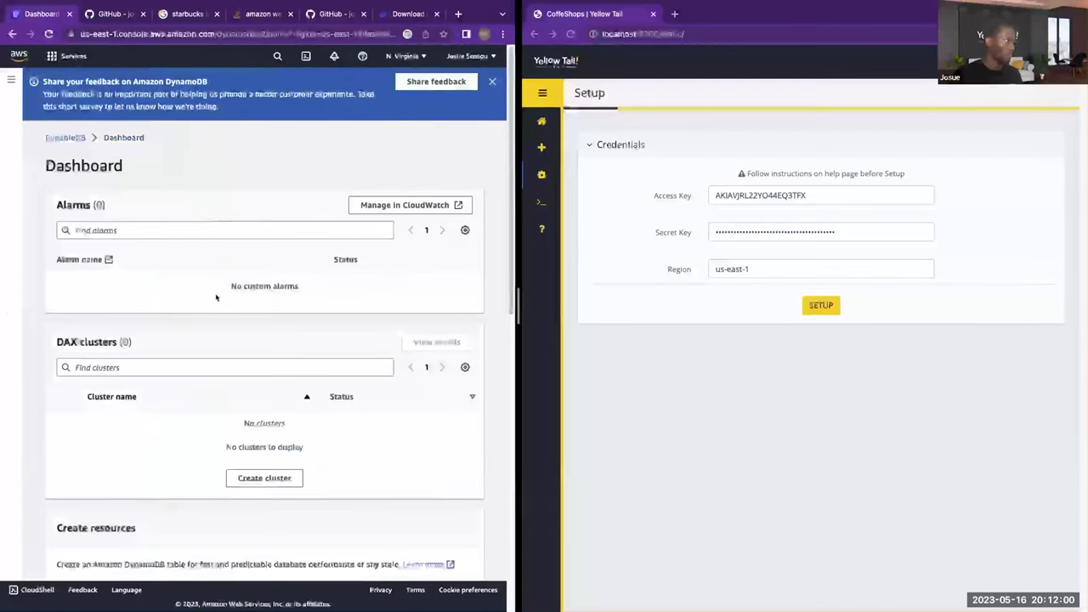
{"action": "left_click", "coordinate": [51, 56]}
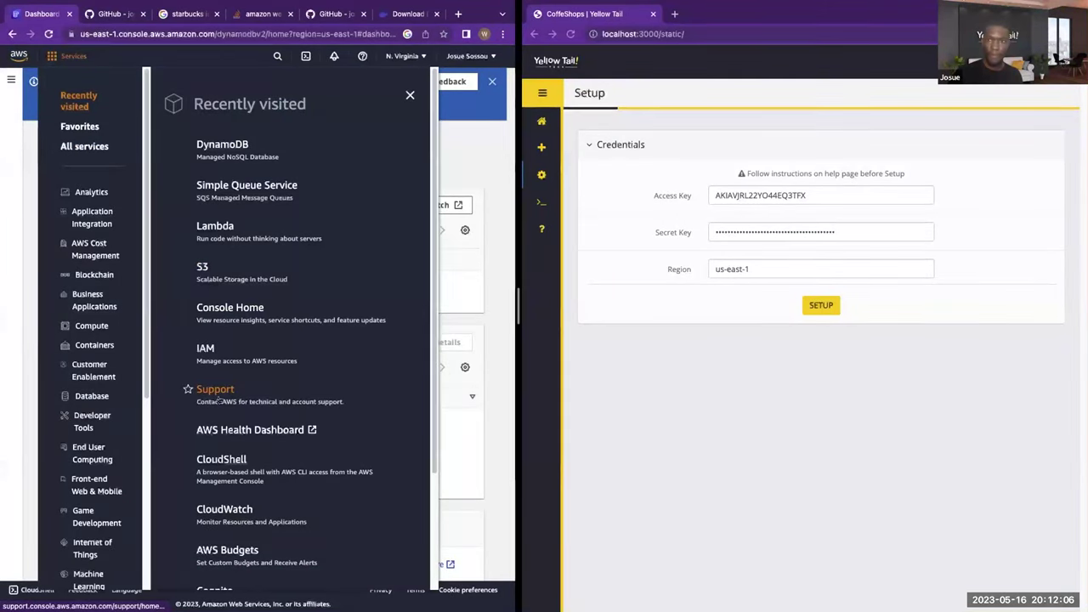
{"action": "scroll", "coordinate": [225, 425], "scroll_direction": "down", "scroll_amount": 1}
{"action": "scroll", "coordinate": [228, 444], "scroll_direction": "down", "scroll_amount": 3}
{"action": "scroll", "coordinate": [227, 444], "scroll_direction": "up", "scroll_amount": 4}
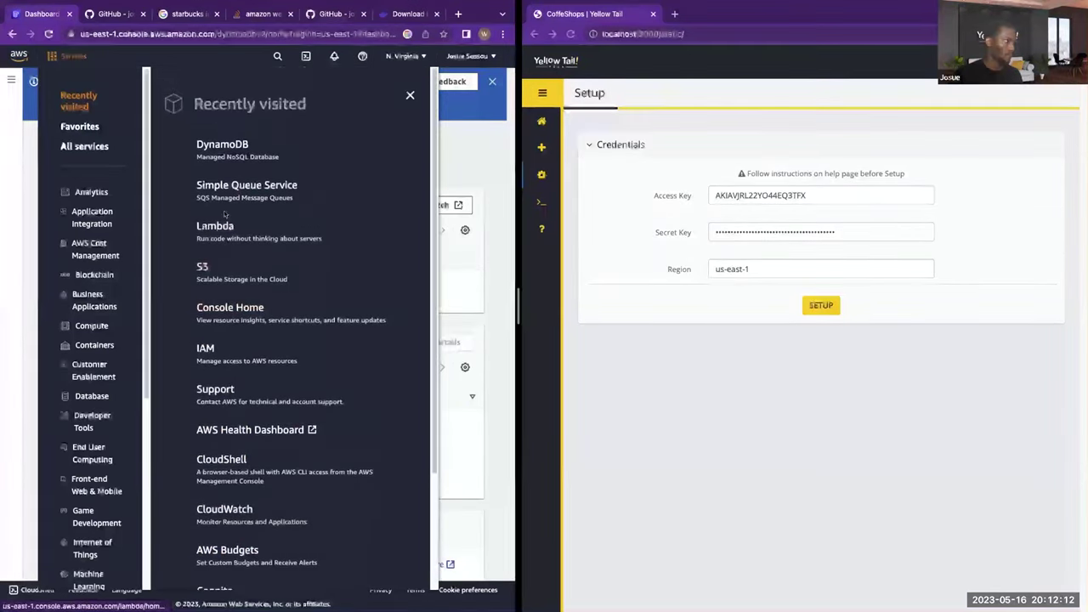
{"action": "left_click", "coordinate": [228, 151]}
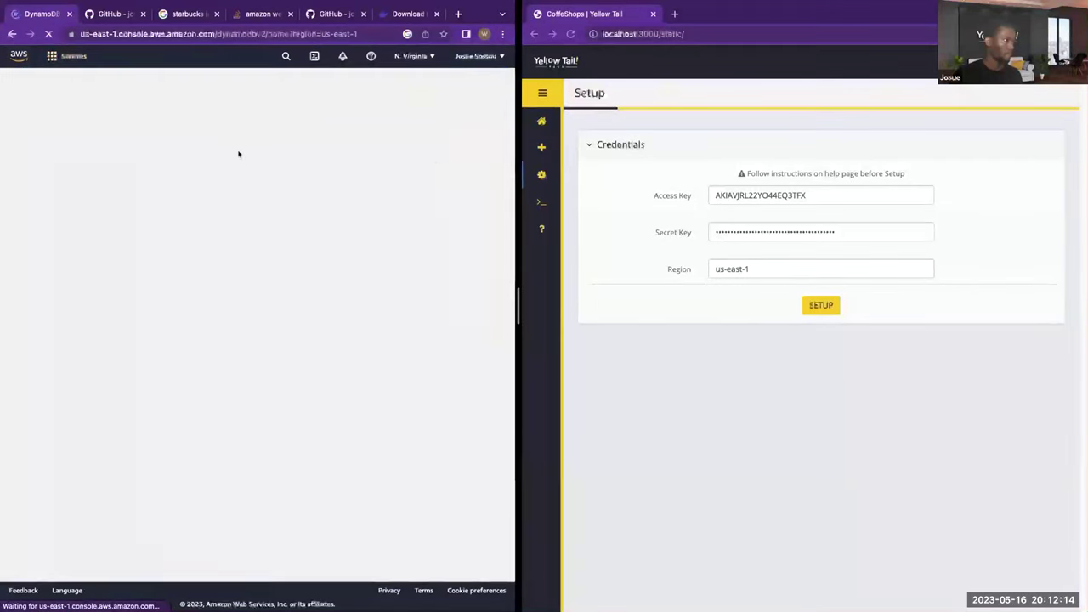
{"action": "scroll", "coordinate": [255, 344], "scroll_direction": "down", "scroll_amount": 3}
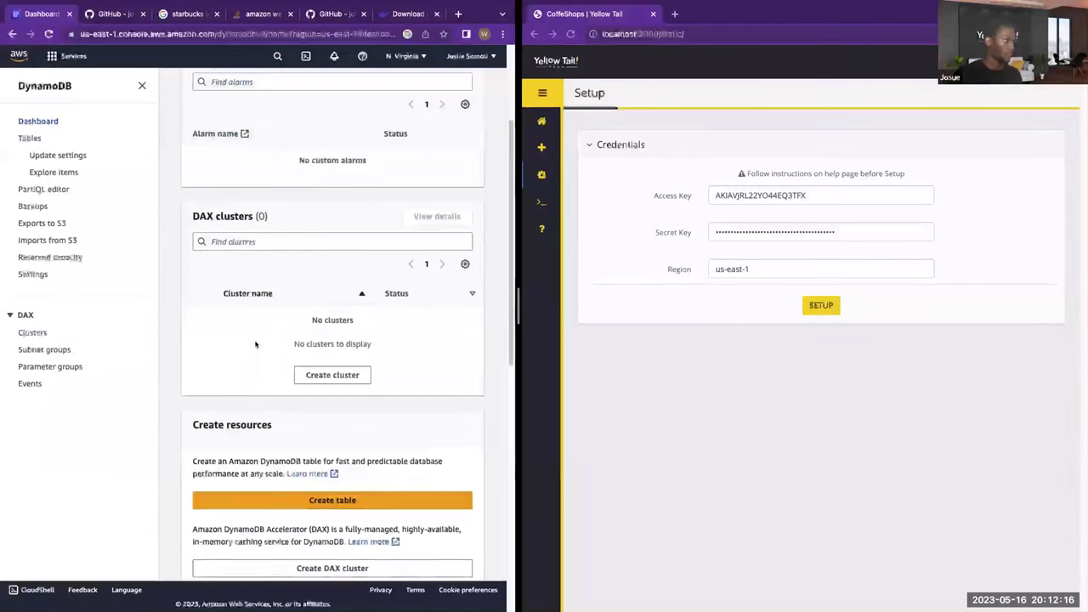
{"action": "scroll", "coordinate": [255, 344], "scroll_direction": "up", "scroll_amount": 2}
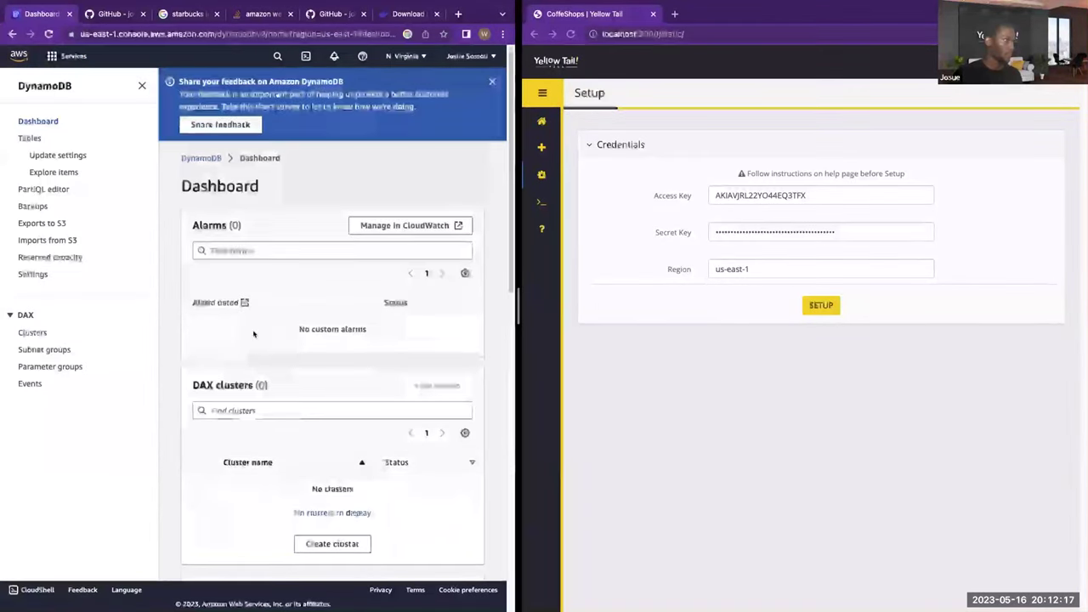
{"action": "left_click", "coordinate": [141, 87]}
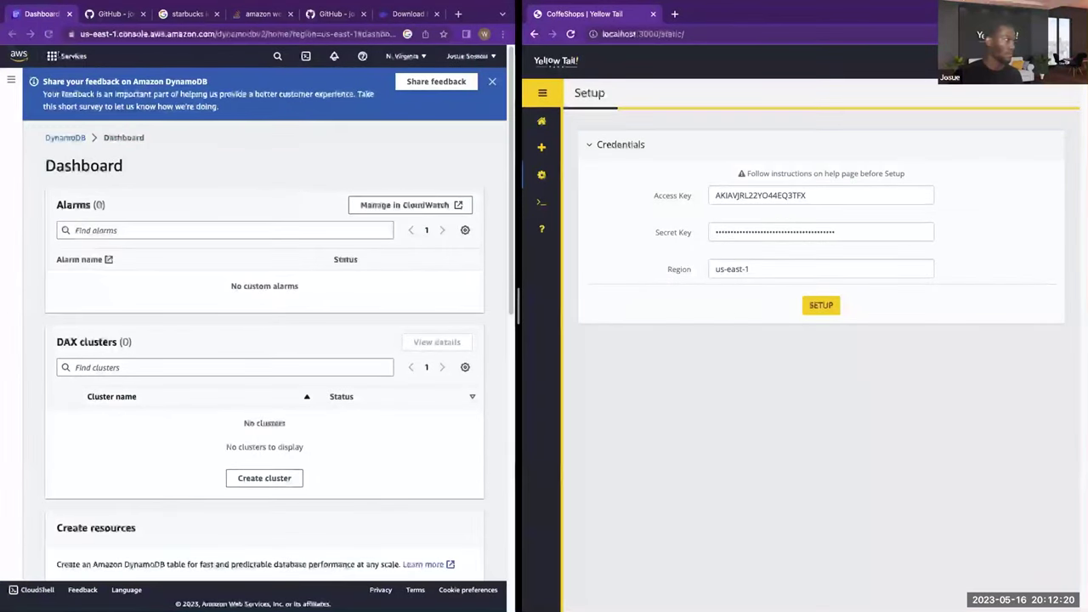
- Open the IAM roles list and delete the CoffeeShopAppRole role, entering its name to confirm the deletion
{"action": "left_click", "coordinate": [68, 56]}
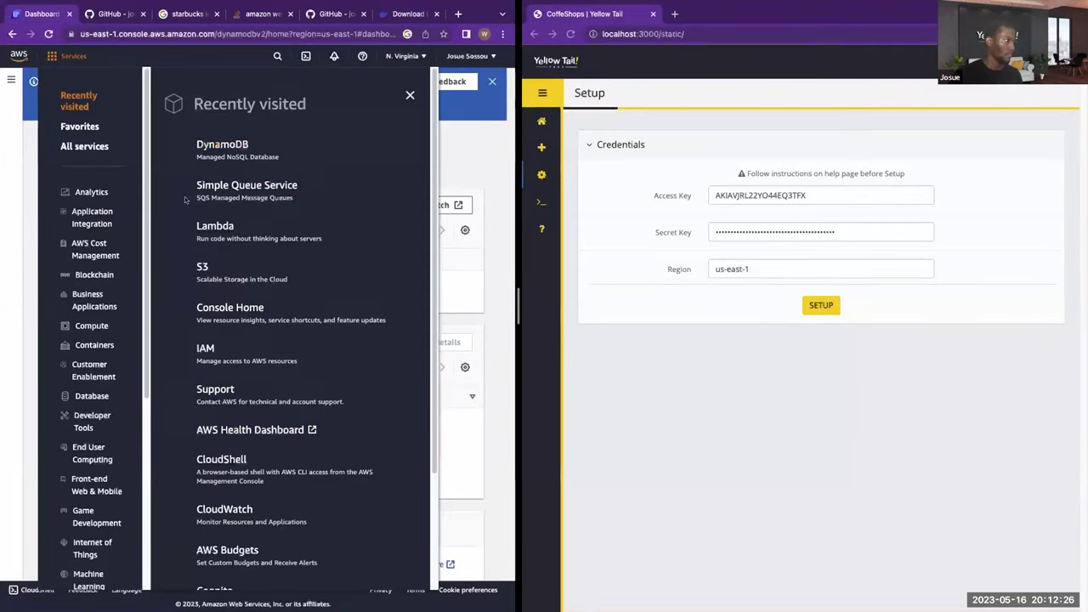
{"action": "left_click", "coordinate": [211, 347]}
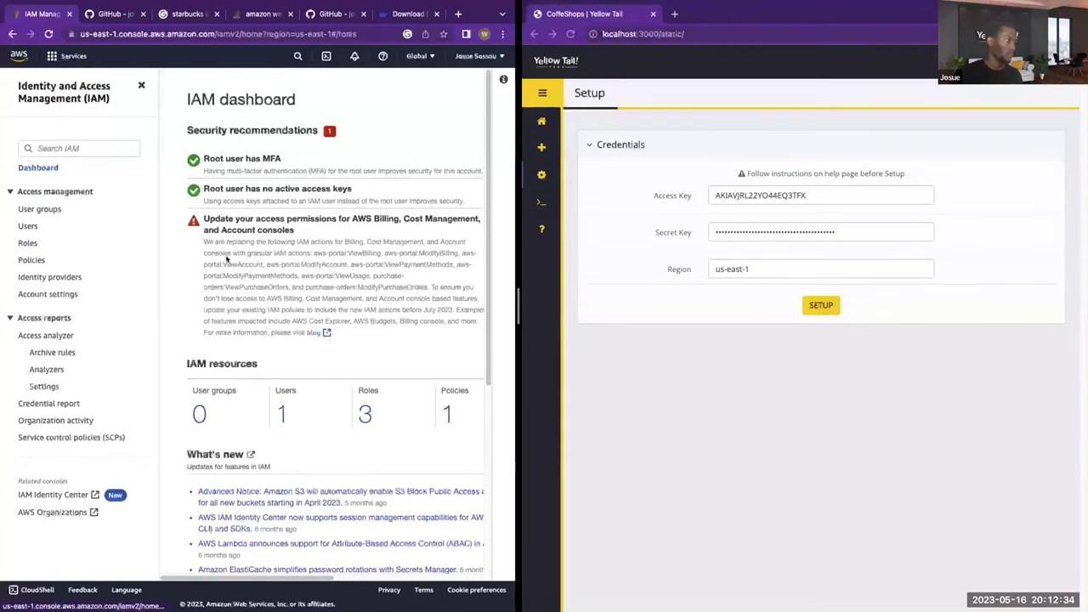
{"action": "left_click", "coordinate": [197, 313]}
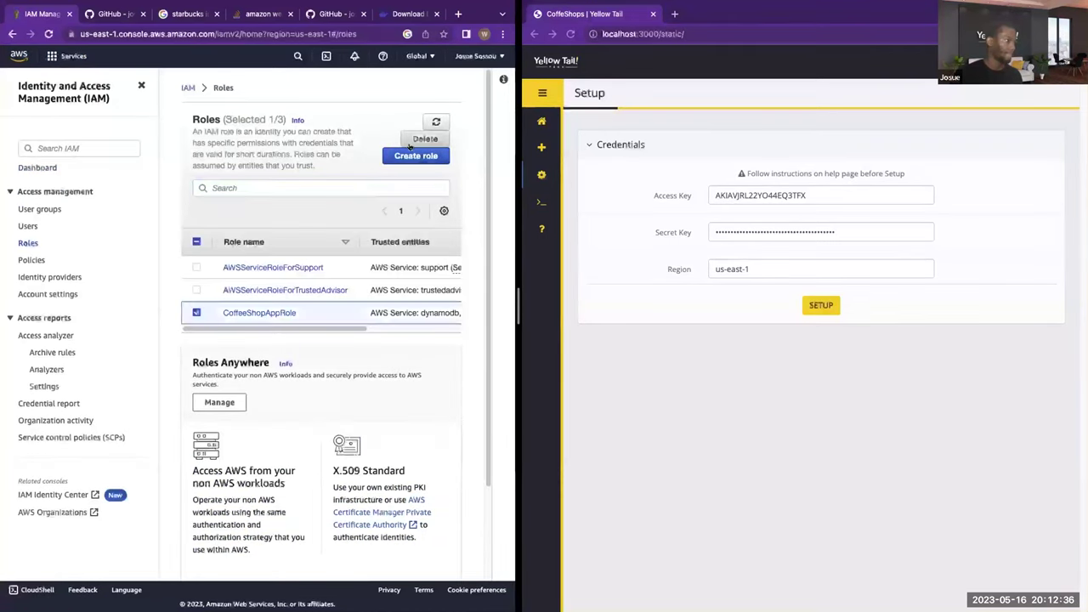
{"action": "left_click", "coordinate": [407, 156]}
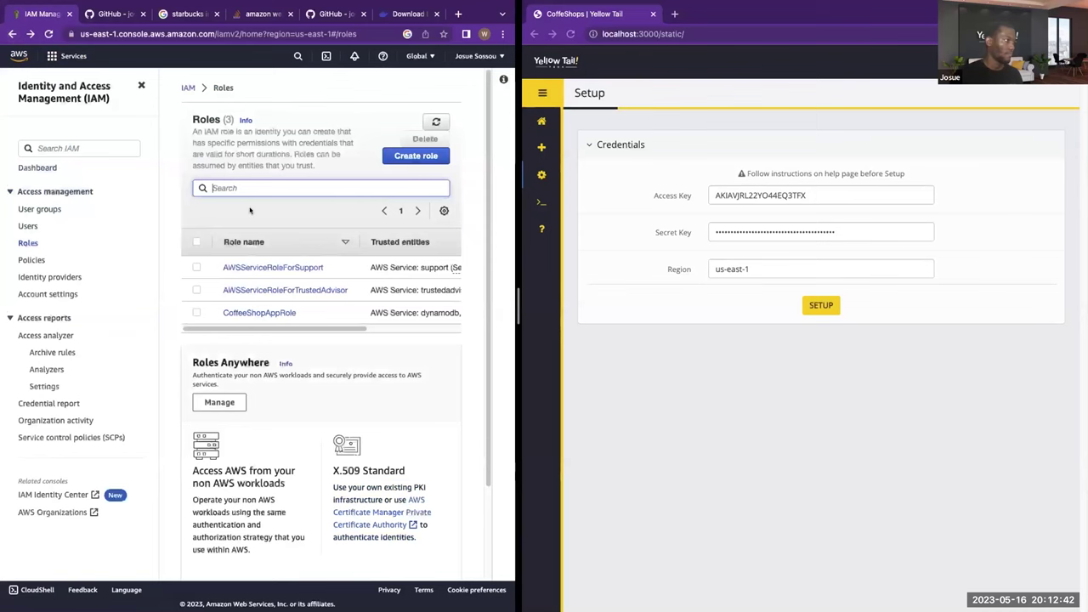
{"action": "left_click", "coordinate": [196, 313]}
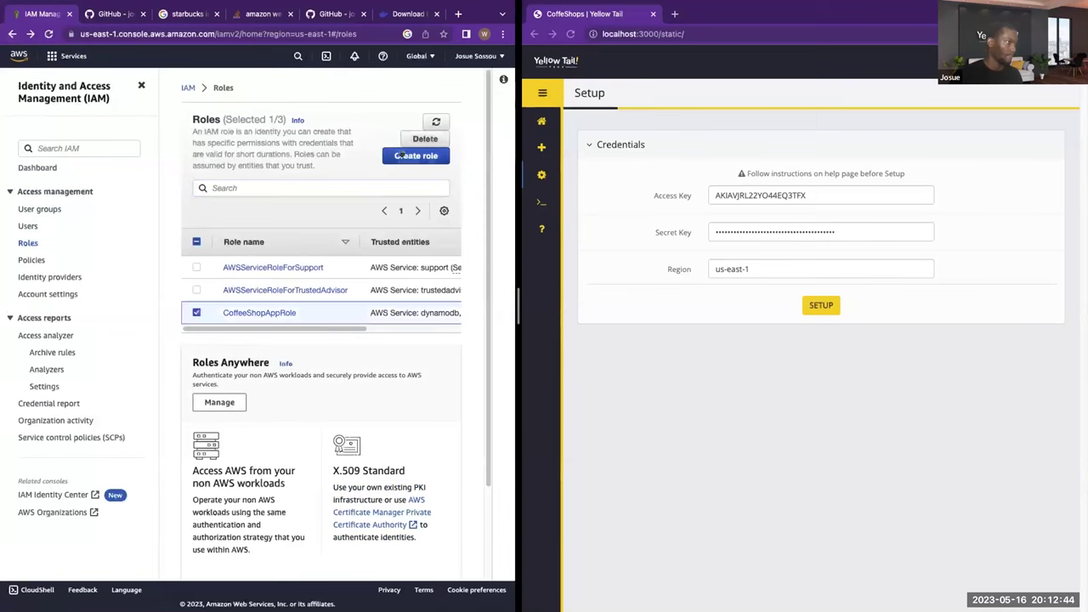
{"action": "left_click", "coordinate": [425, 138]}
{"action": "left_click_drag", "start_coordinate": [184, 321], "coordinate": [106, 320]}
{"action": "key", "text": "ctrl+c"}
{"action": "left_click", "coordinate": [110, 400]}
{"action": "key", "text": "ctrl+v"}
{"action": "left_click", "coordinate": [389, 435]}
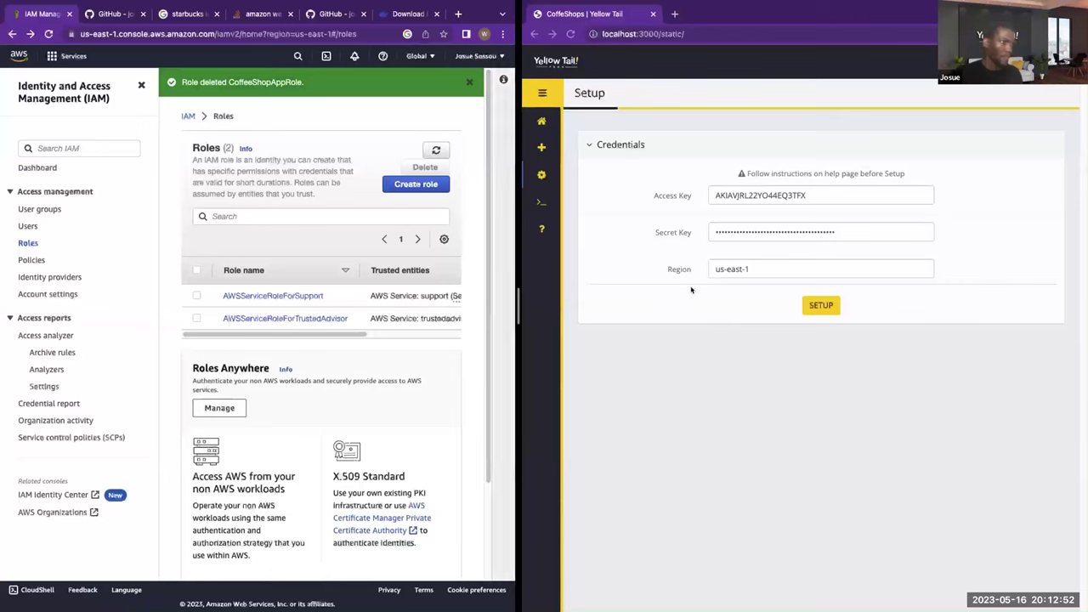
- Run the app's environment setup again with the same credentials and region us-east-1
{"action": "left_click", "coordinate": [659, 234]}
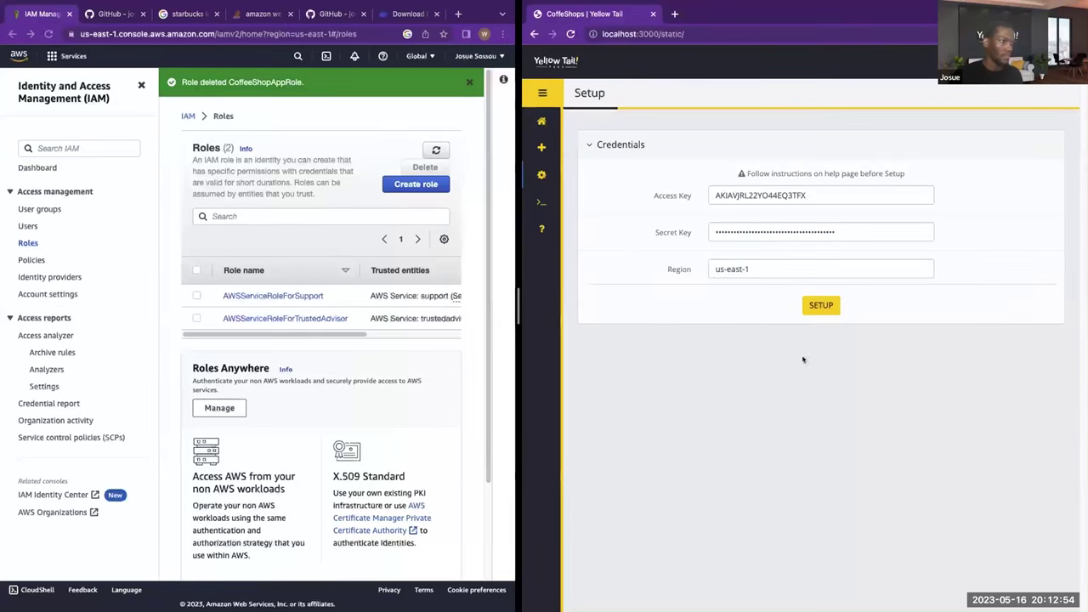
{"action": "left_click", "coordinate": [818, 306]}
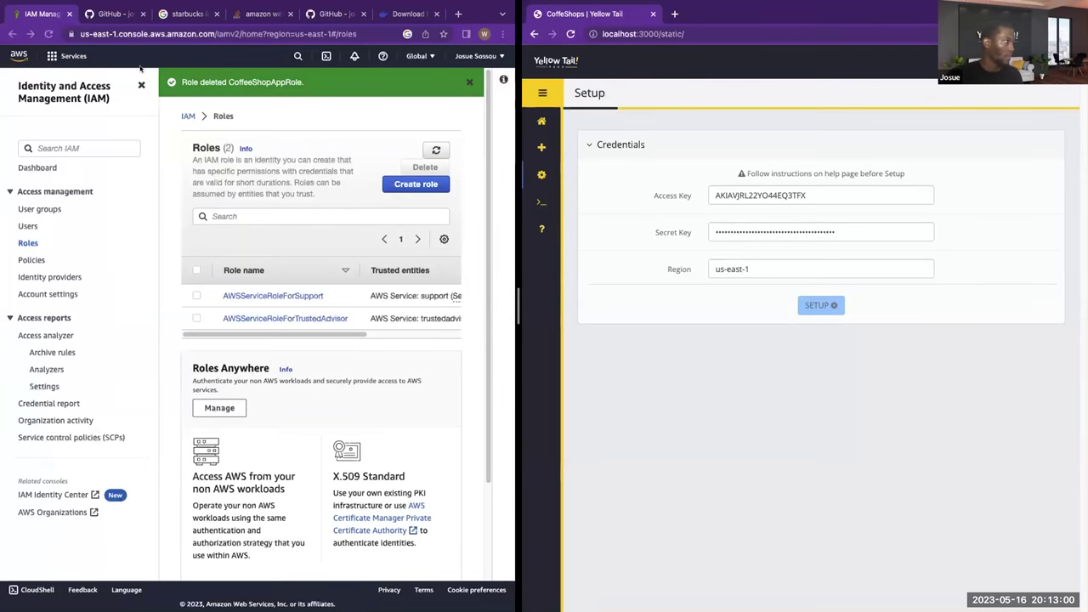
- Open the S3 bucket list from the recently visited services and start creating a new bucket
{"action": "left_click", "coordinate": [75, 56]}
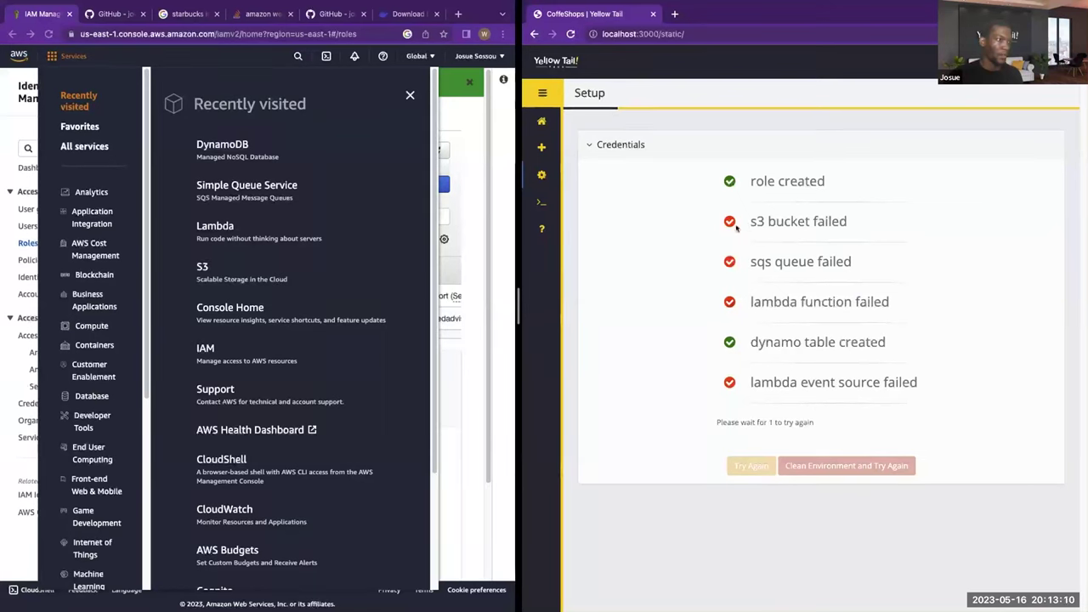
{"action": "left_click", "coordinate": [202, 267]}
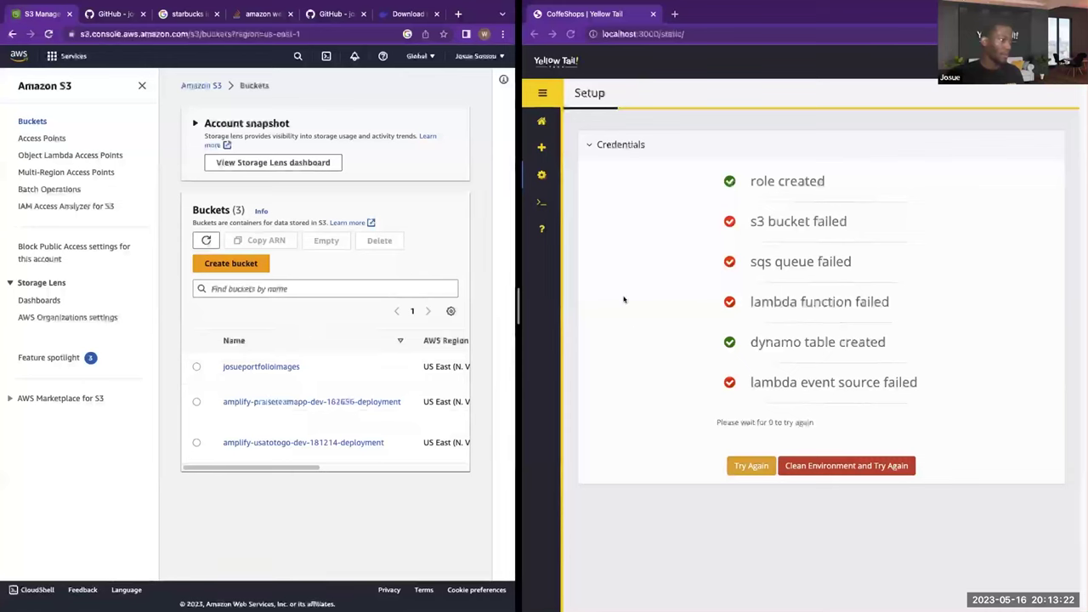
{"action": "left_click", "coordinate": [257, 265]}
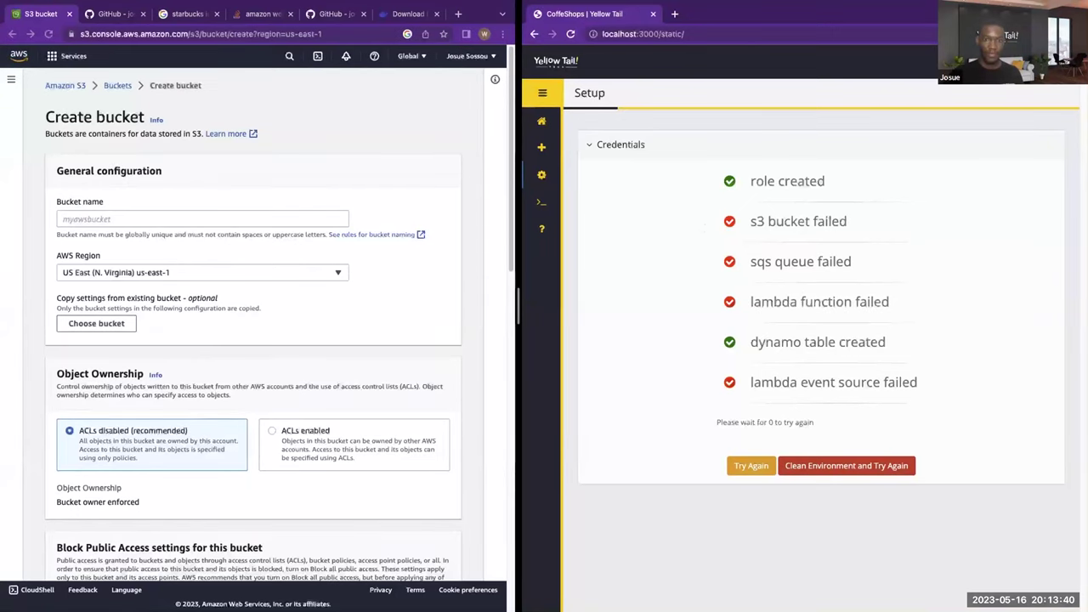
{"action": "key", "text": "ctrl+Left"}
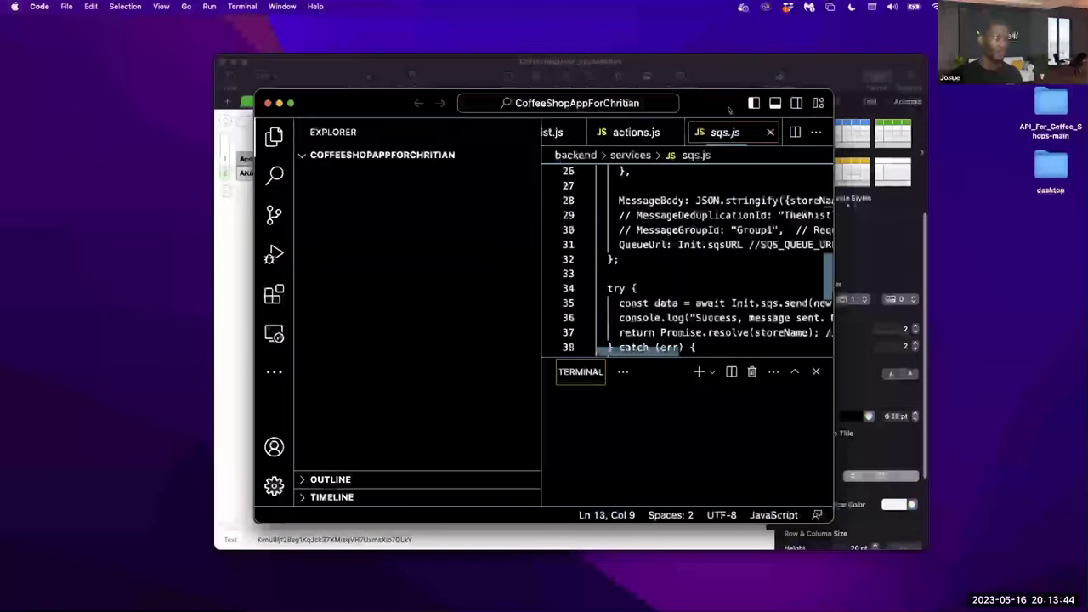
{"action": "key", "text": "ctrl+Right"}
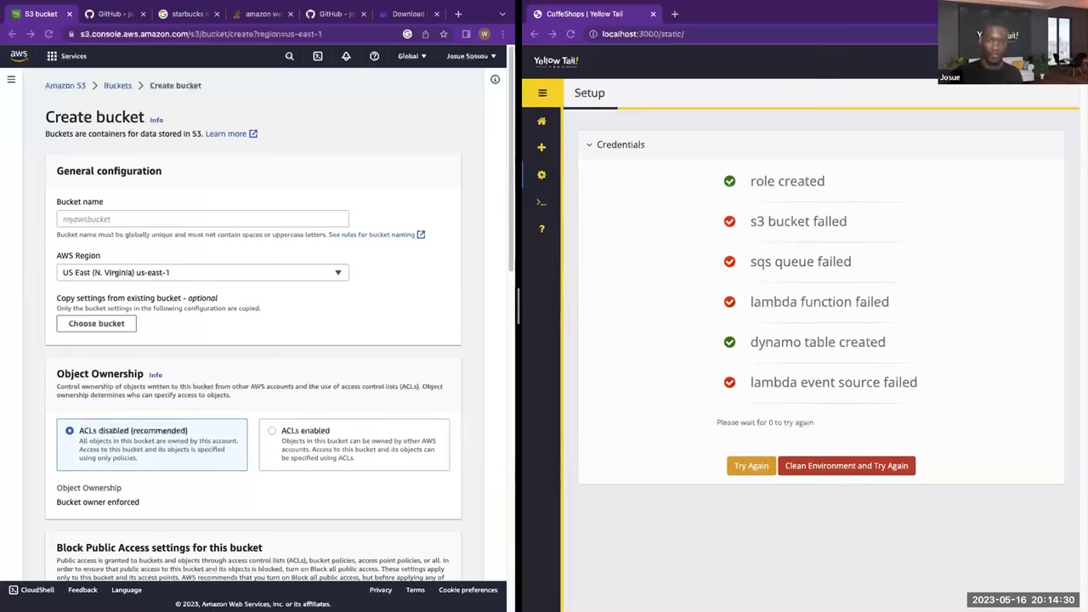
- Try to create the bucket as app-bucket-Yellowtail-proj in us-east-1 with the default settings
{"action": "left_click", "coordinate": [201, 216]}
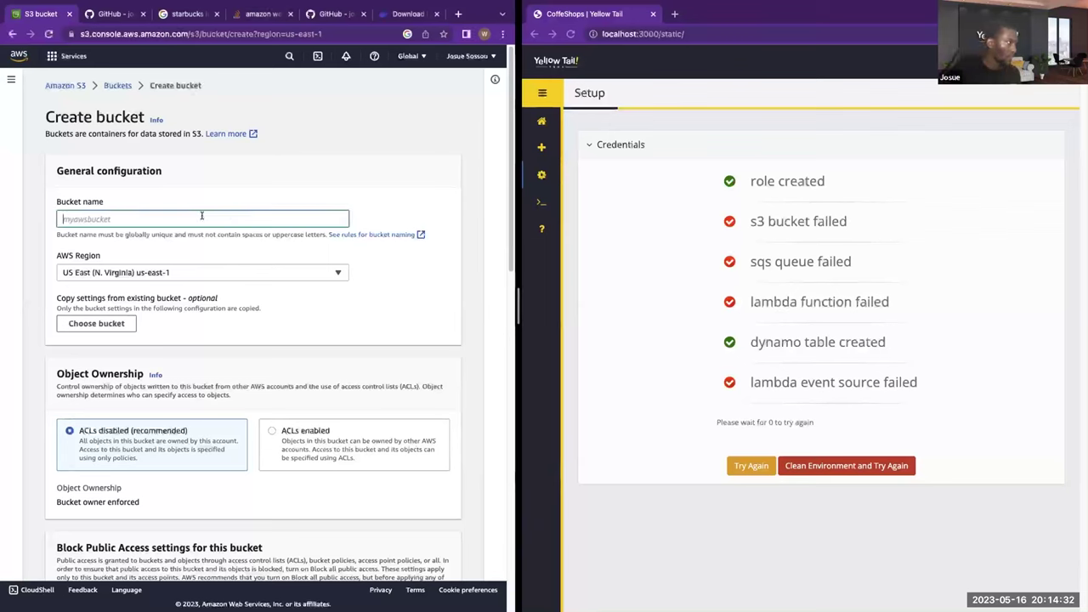
{"action": "type", "text": "app-bucket-Yellowtail-proj"}
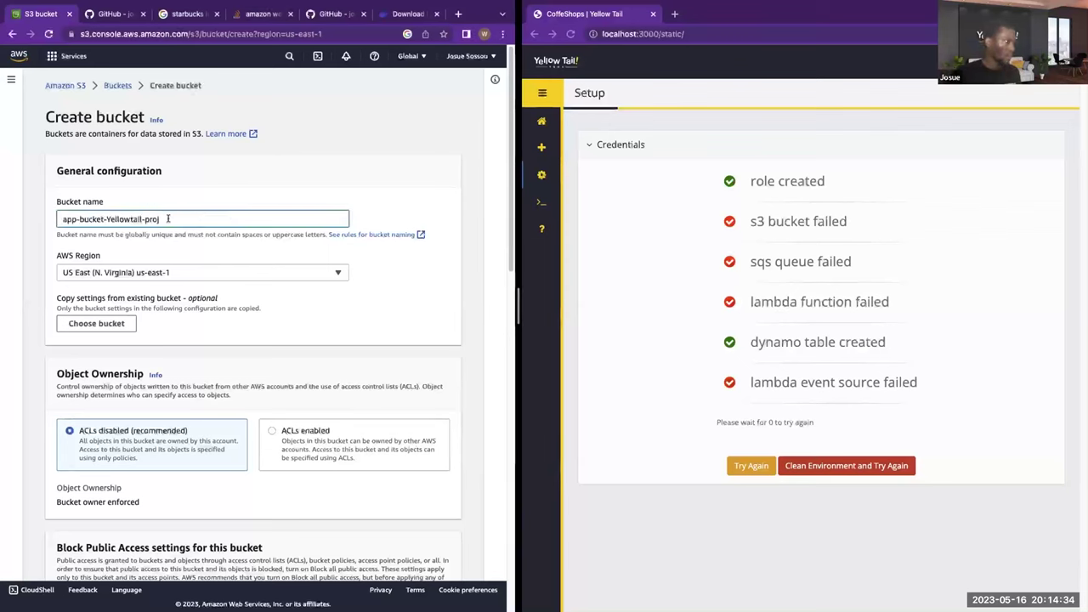
{"action": "triple_click", "coordinate": [138, 217]}
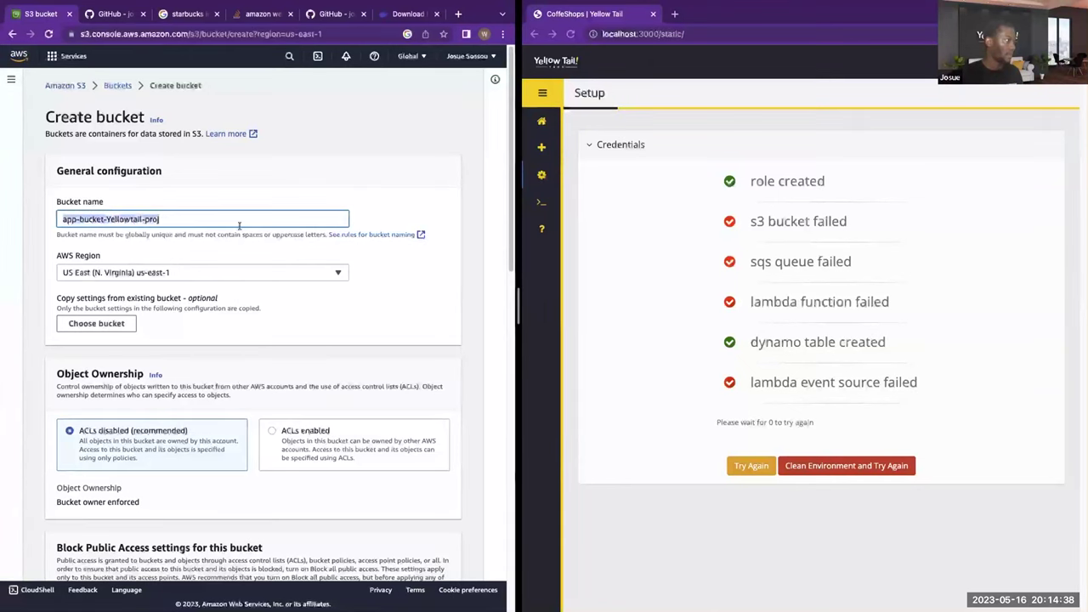
{"action": "scroll", "coordinate": [238, 225], "scroll_direction": "down", "scroll_amount": 3}
{"action": "scroll", "coordinate": [238, 236], "scroll_direction": "up", "scroll_amount": 2}
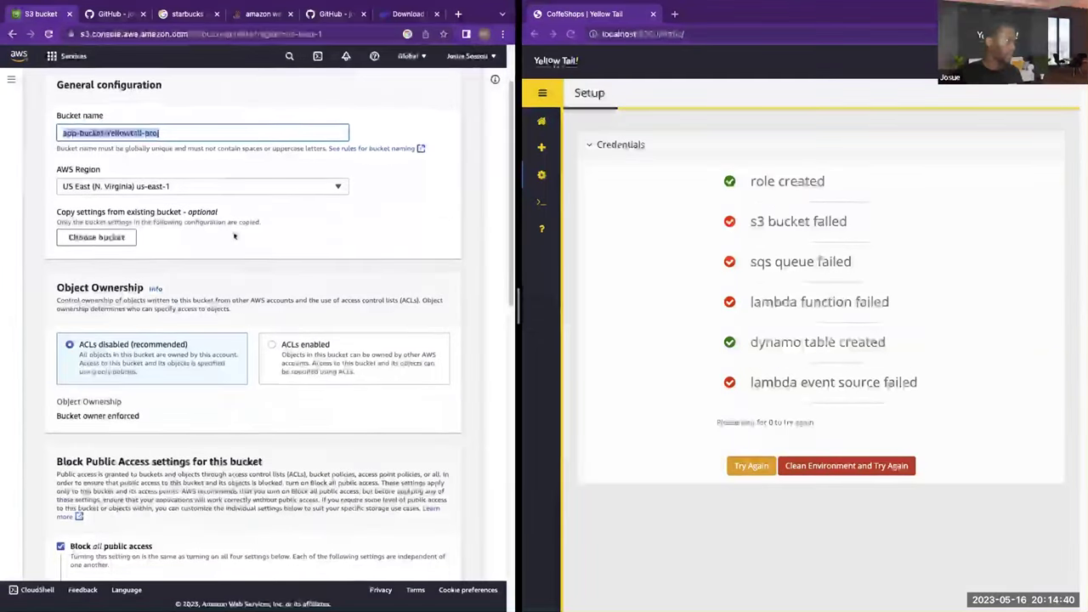
{"action": "scroll", "coordinate": [235, 226], "scroll_direction": "down", "scroll_amount": 6}
{"action": "scroll", "coordinate": [202, 261], "scroll_direction": "down", "scroll_amount": 1}
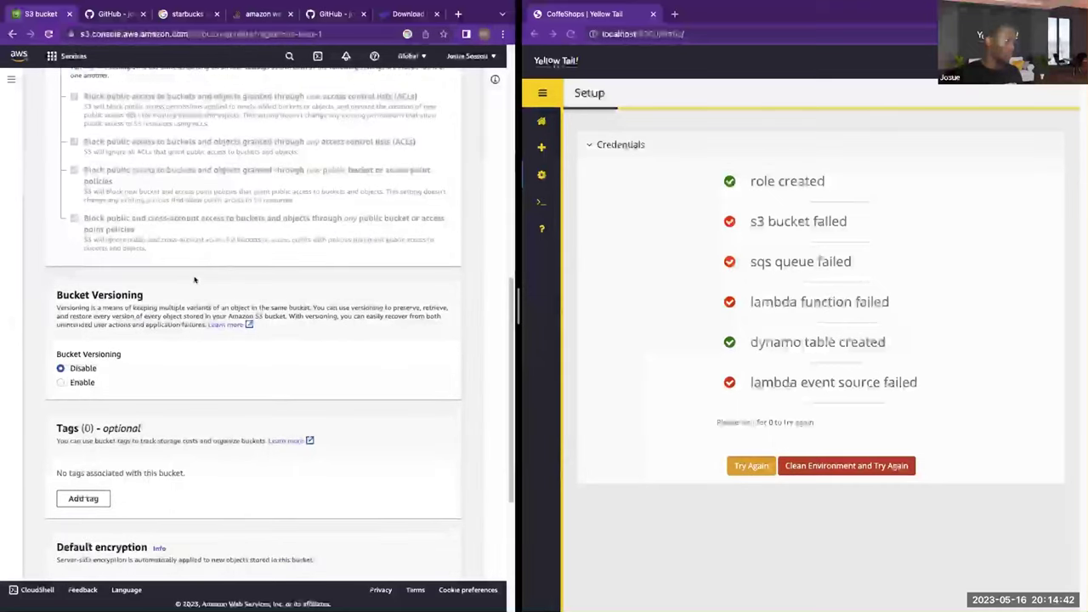
{"action": "scroll", "coordinate": [194, 280], "scroll_direction": "down", "scroll_amount": 4}
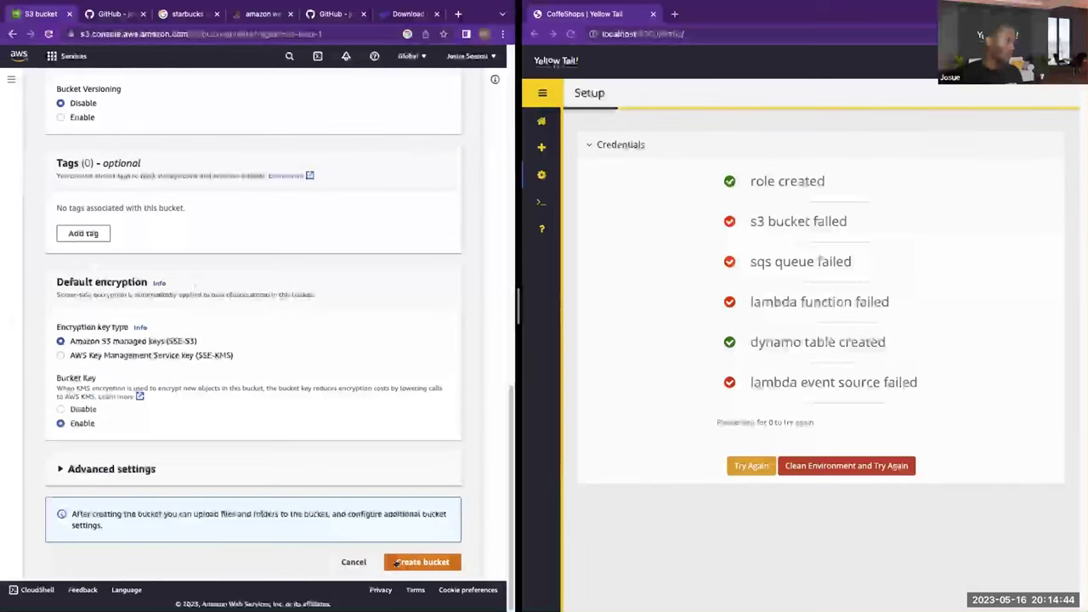
{"action": "left_click", "coordinate": [396, 563]}
{"action": "type", "text": "j"}
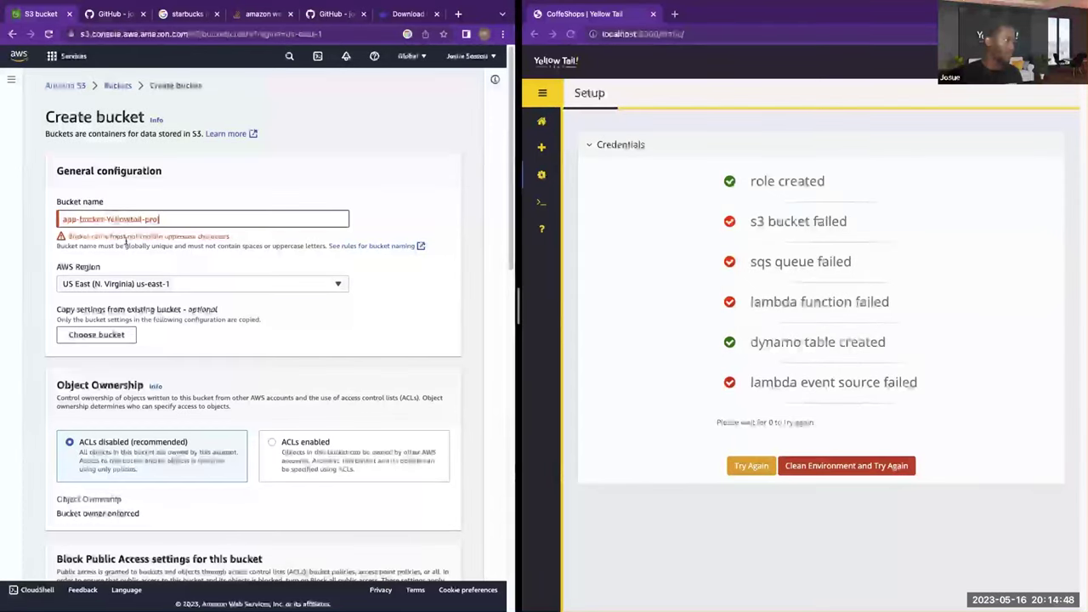
- Correct the bucket name to the all-lowercase app-bucket-yellowtail-proj and create the bucket with the default settings
{"action": "left_click", "coordinate": [113, 219]}
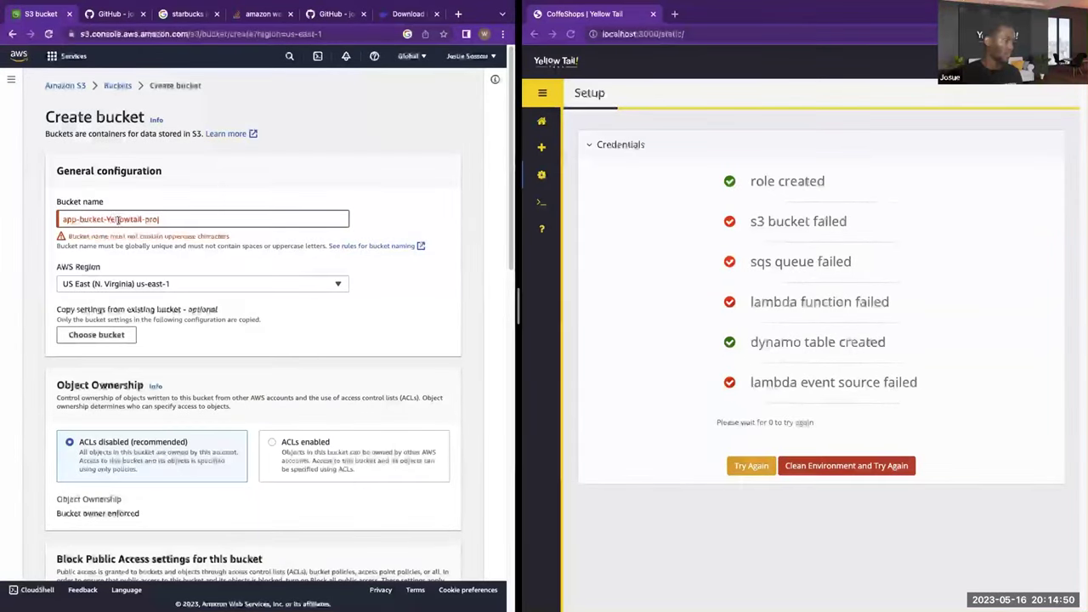
{"action": "key", "text": "BackSpace"}
{"action": "type", "text": "yy"}
{"action": "triple_click", "coordinate": [170, 219]}
{"action": "left_click", "coordinate": [221, 219]}
{"action": "scroll", "coordinate": [207, 272], "scroll_direction": "down", "scroll_amount": 15}
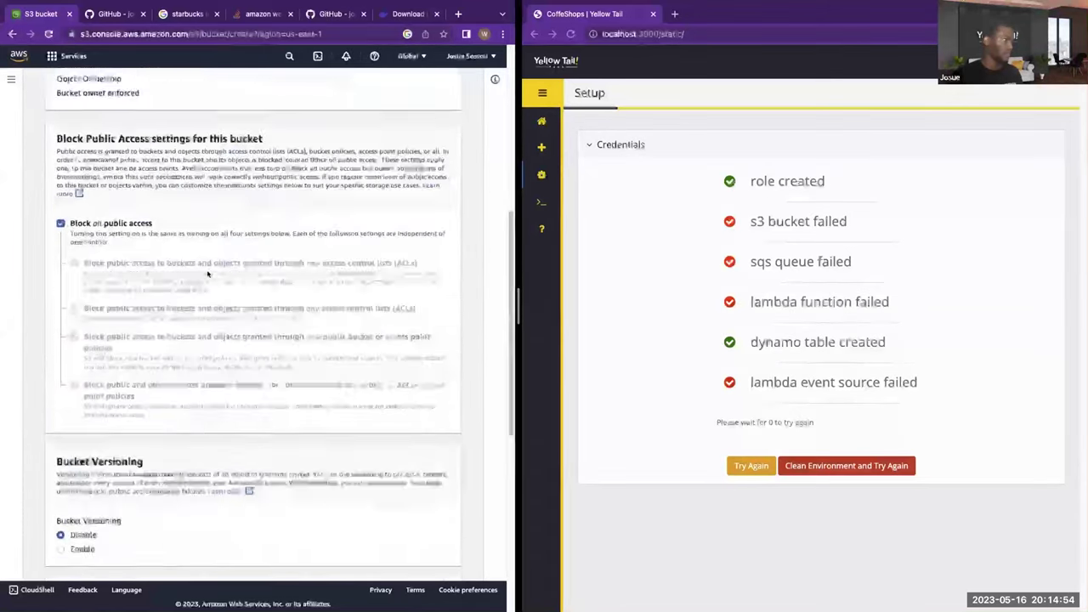
{"action": "scroll", "coordinate": [211, 279], "scroll_direction": "down", "scroll_amount": 3}
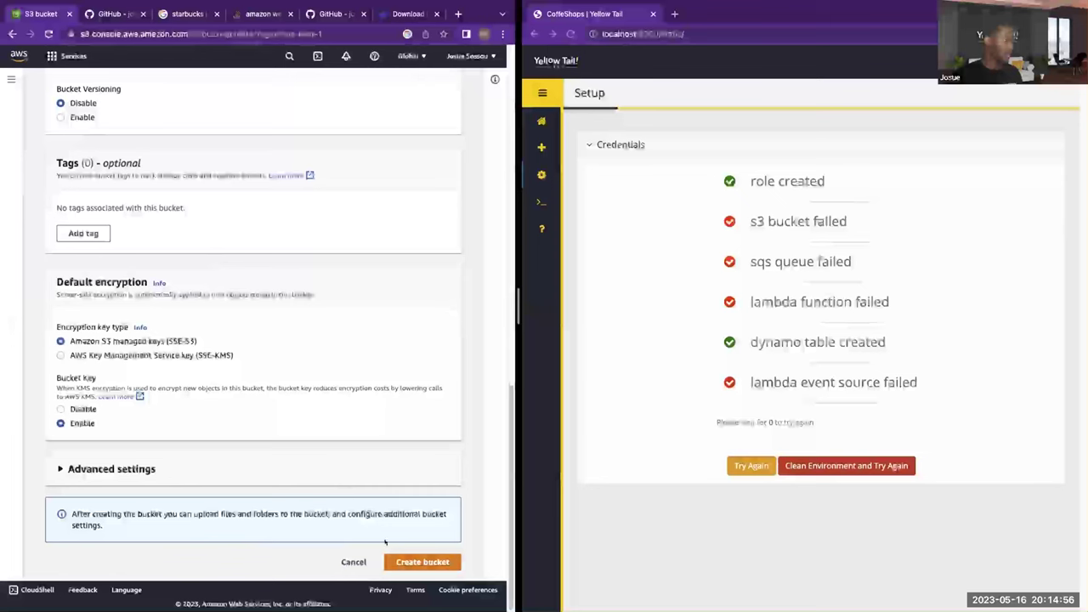
{"action": "left_click", "coordinate": [414, 562]}
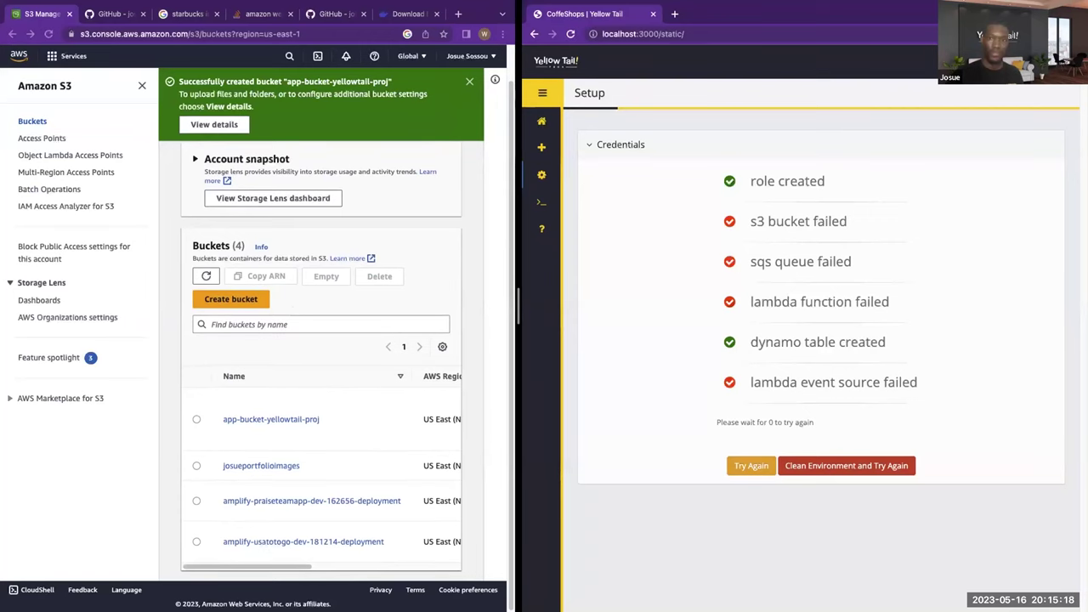
- Check the backend's terminal log and retry the app's environment setup without cleaning the environment
{"action": "key", "text": "ctrl+Left"}
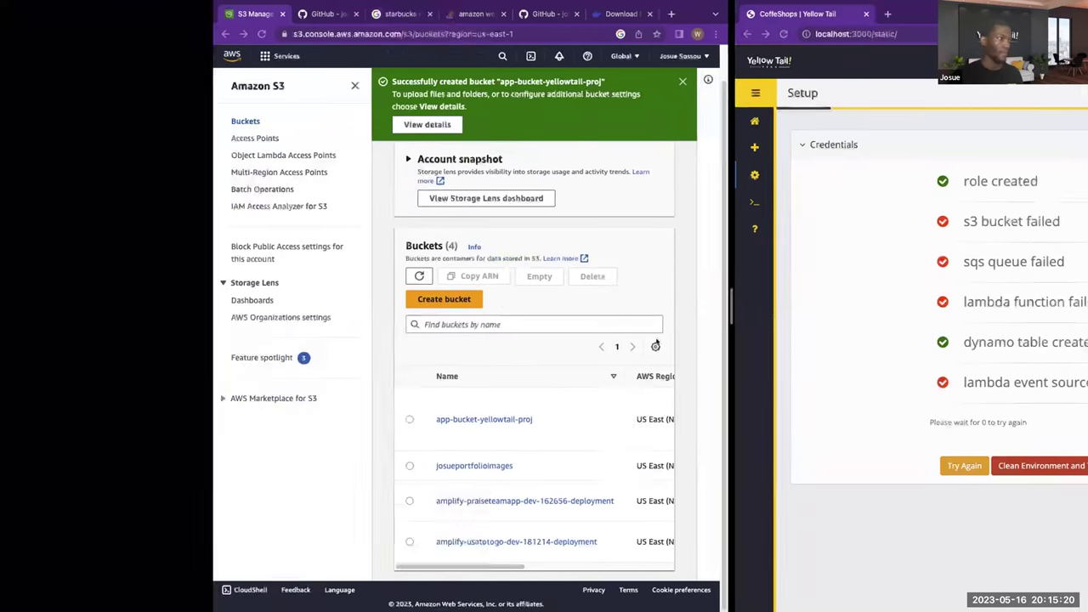
{"action": "key", "text": "ctrl+Right"}
{"action": "key", "text": "ctrl+Right"}
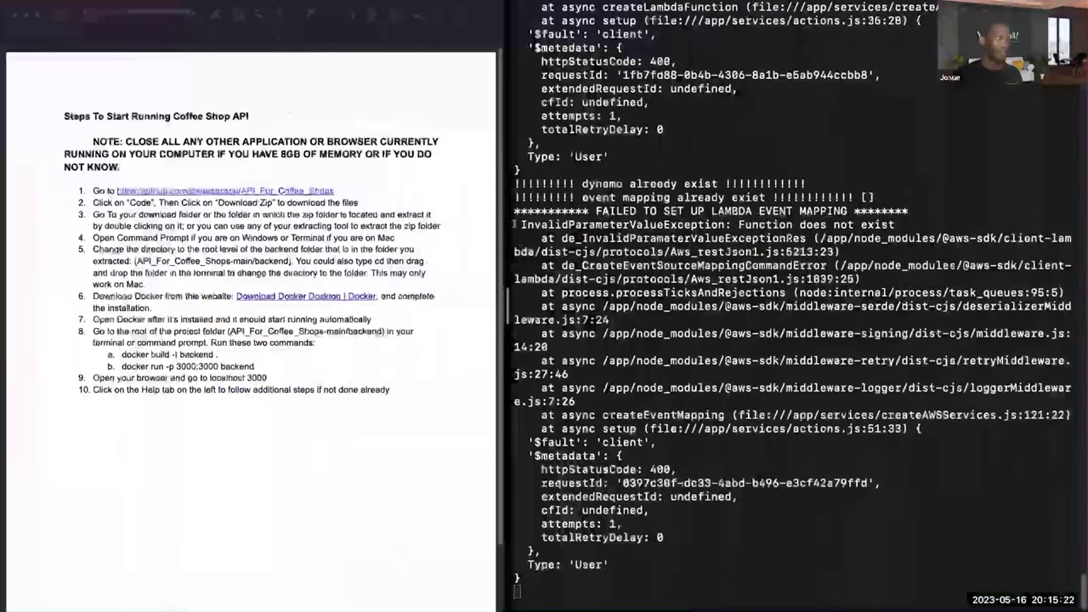
{"action": "key", "text": "ctrl+Left"}
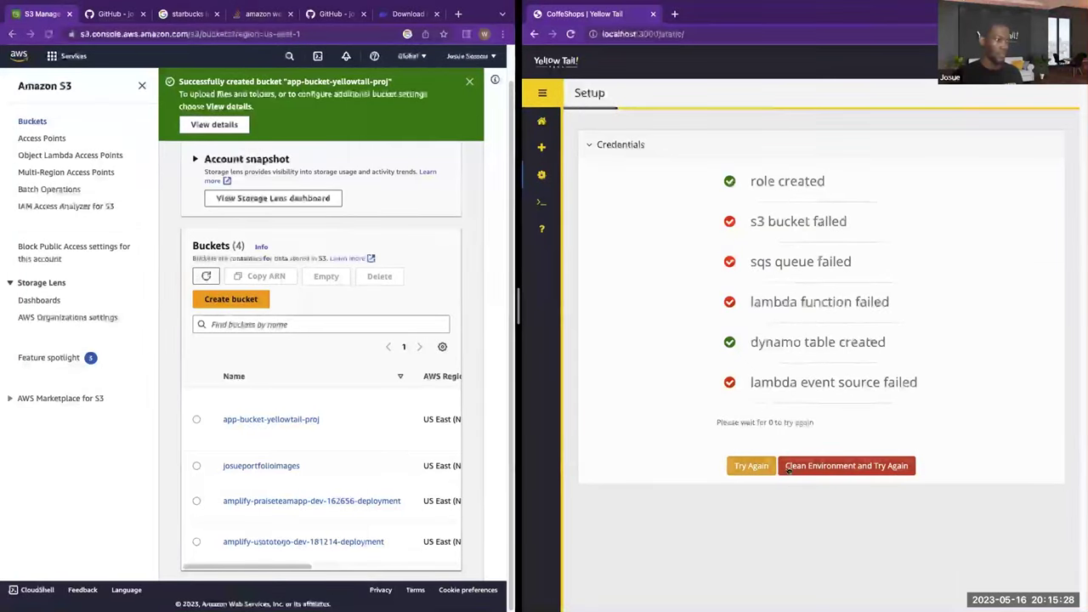
{"action": "left_click", "coordinate": [749, 466]}
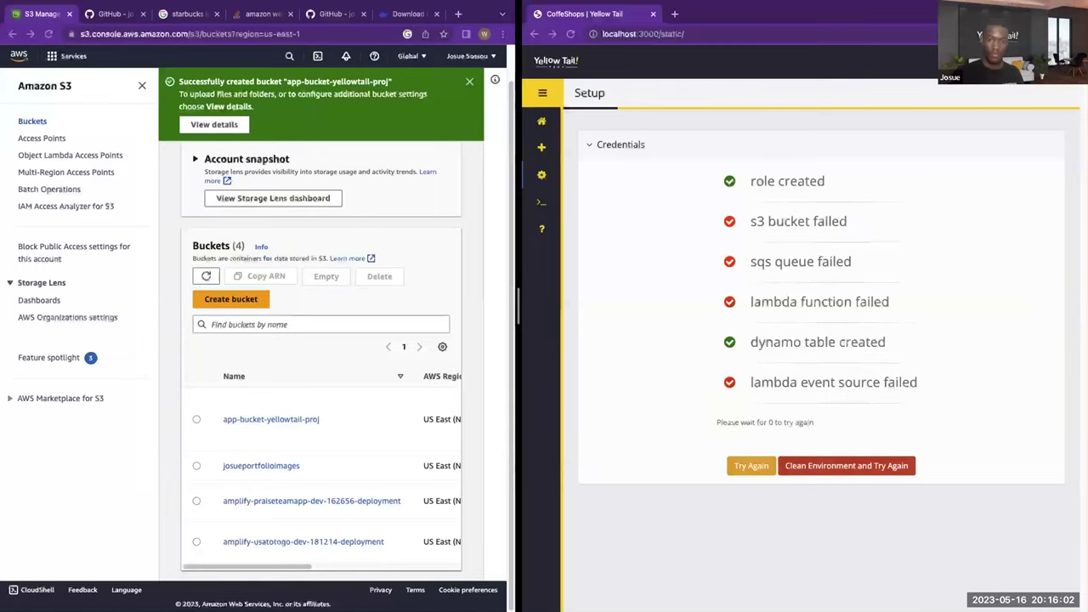
- Examine the setup results and the backend's terminal log for the cause of the S3 bucket problem
{"action": "key", "text": "ctrl+Left"}
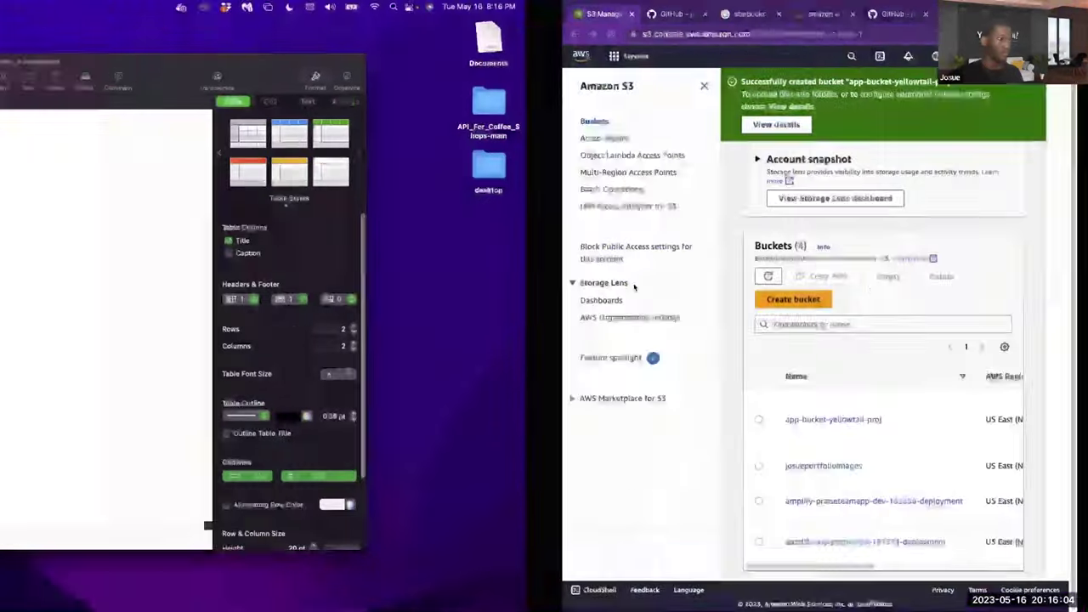
{"action": "key", "text": "ctrl+Right"}
{"action": "key", "text": "ctrl+Right"}
{"action": "key", "text": "ctrl+Left"}
{"action": "key", "text": "ctrl+Left"}
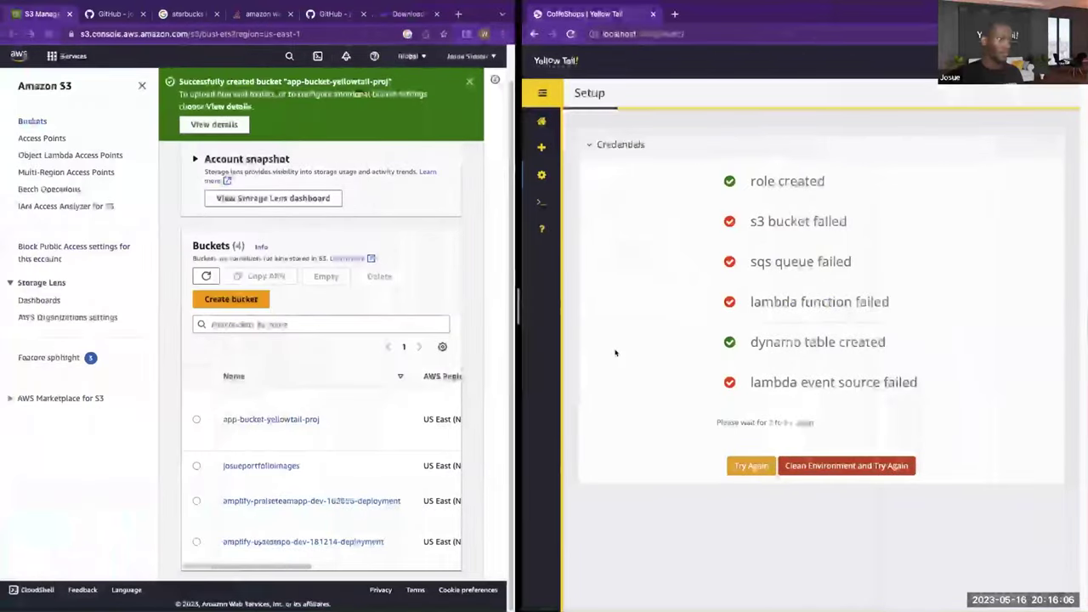
{"action": "key", "text": "ctrl+Right"}
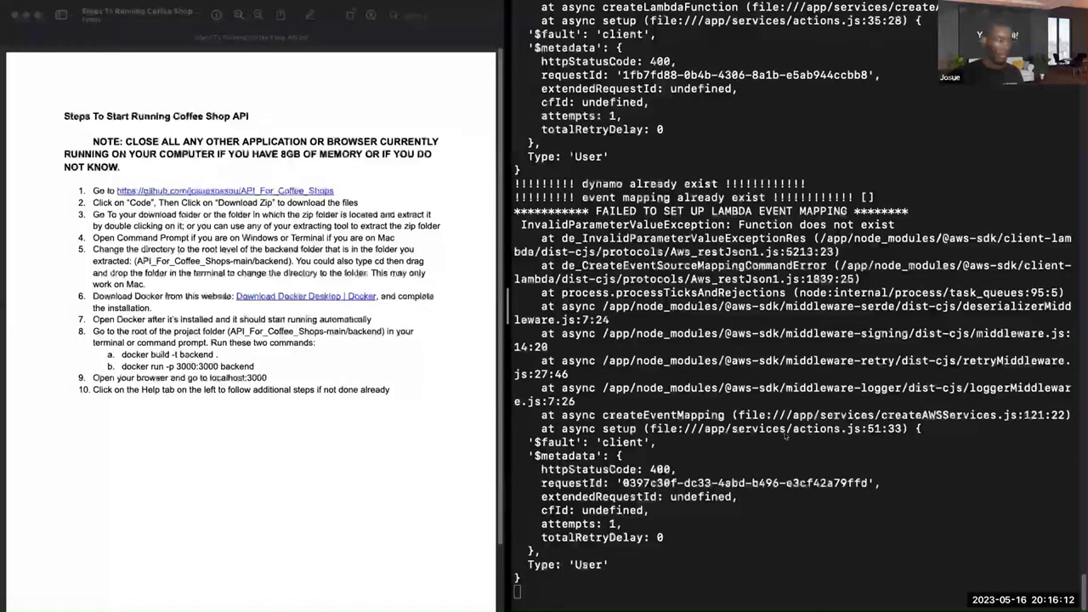
{"action": "key", "text": "ctrl+Left"}
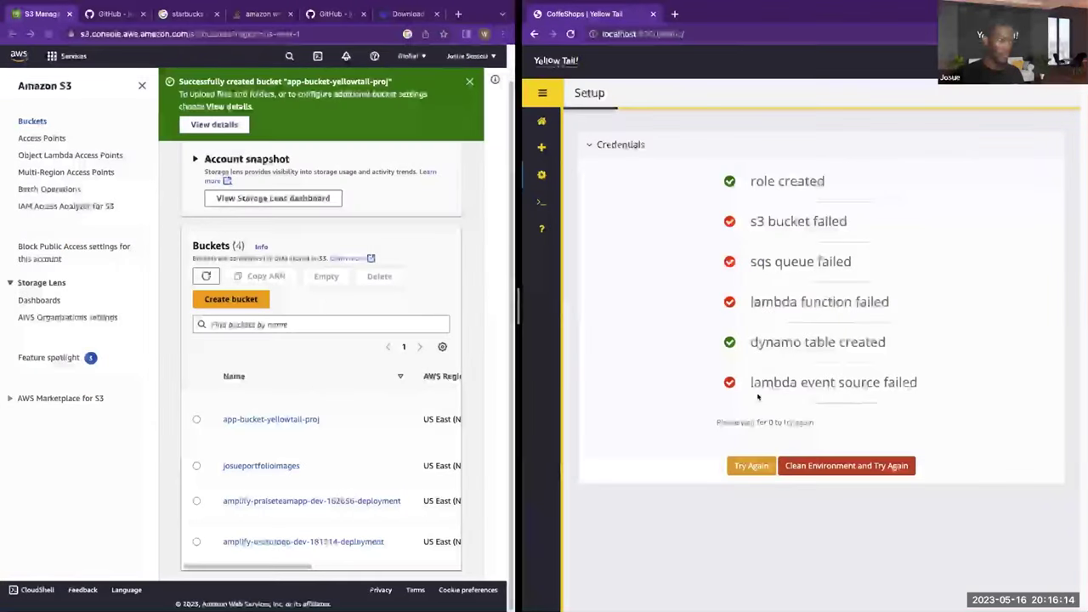
{"action": "left_click_drag", "start_coordinate": [747, 222], "coordinate": [843, 218]}
{"action": "left_click", "coordinate": [843, 218]}
{"action": "triple_click", "coordinate": [750, 218]}
{"action": "left_click", "coordinate": [745, 223]}
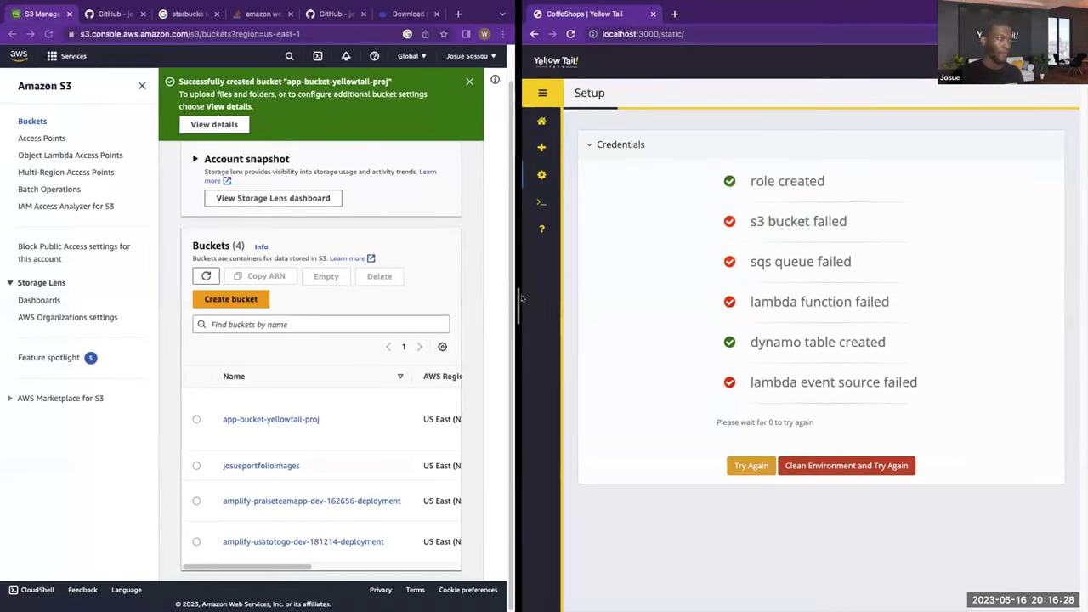
{"action": "key", "text": "ctrl+Right"}
{"action": "key", "text": "ctrl+Left"}
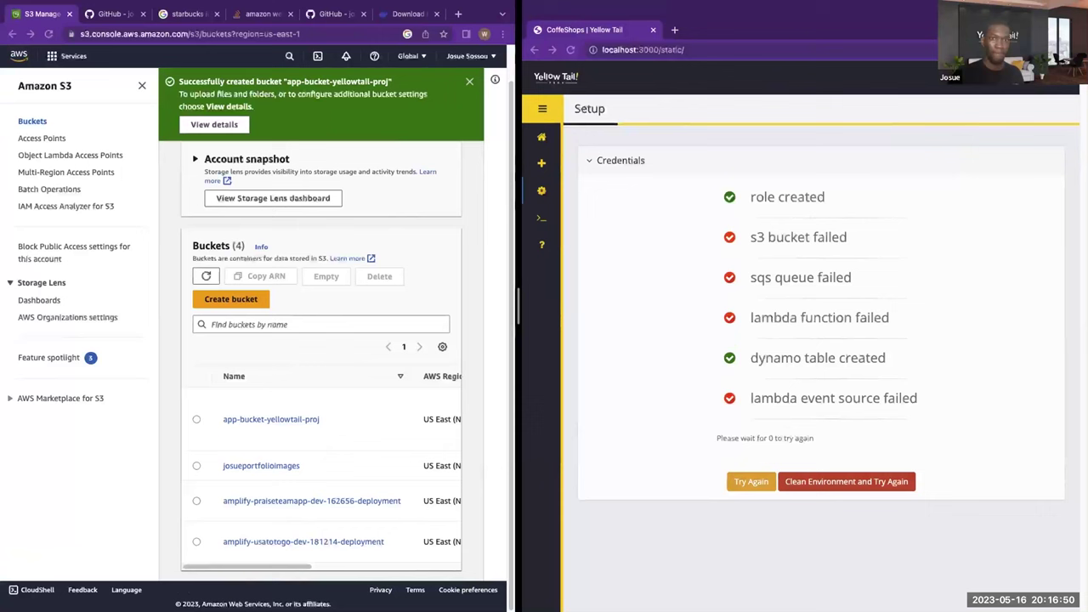
{"action": "key", "text": "ctrl+Left"}
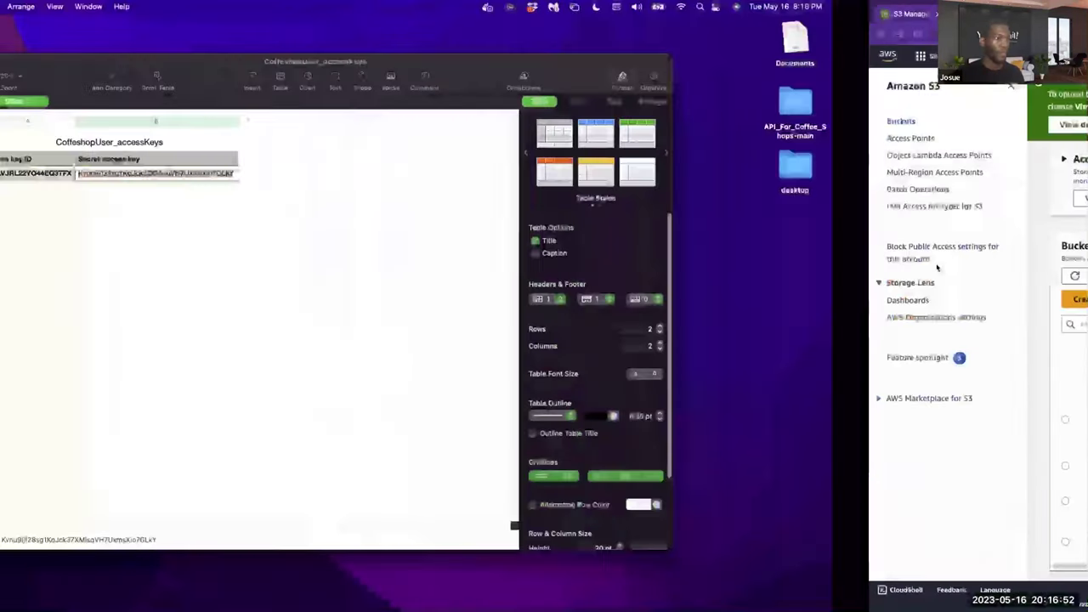
{"action": "key", "text": "ctrl+Right"}
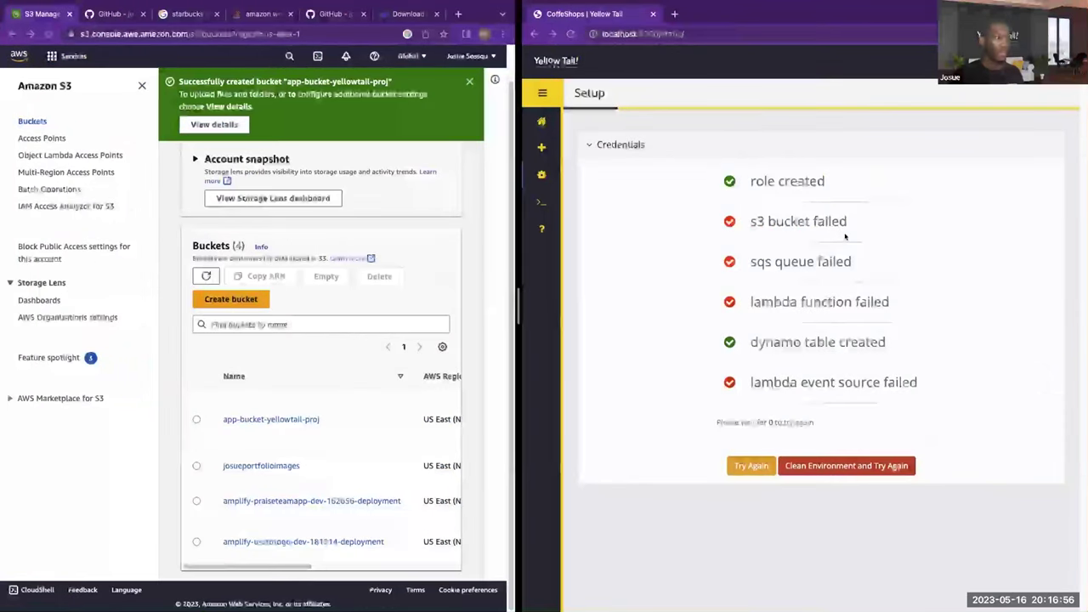
{"action": "key", "text": "ctrl+Left"}
{"action": "key", "text": "ctrl+Right"}
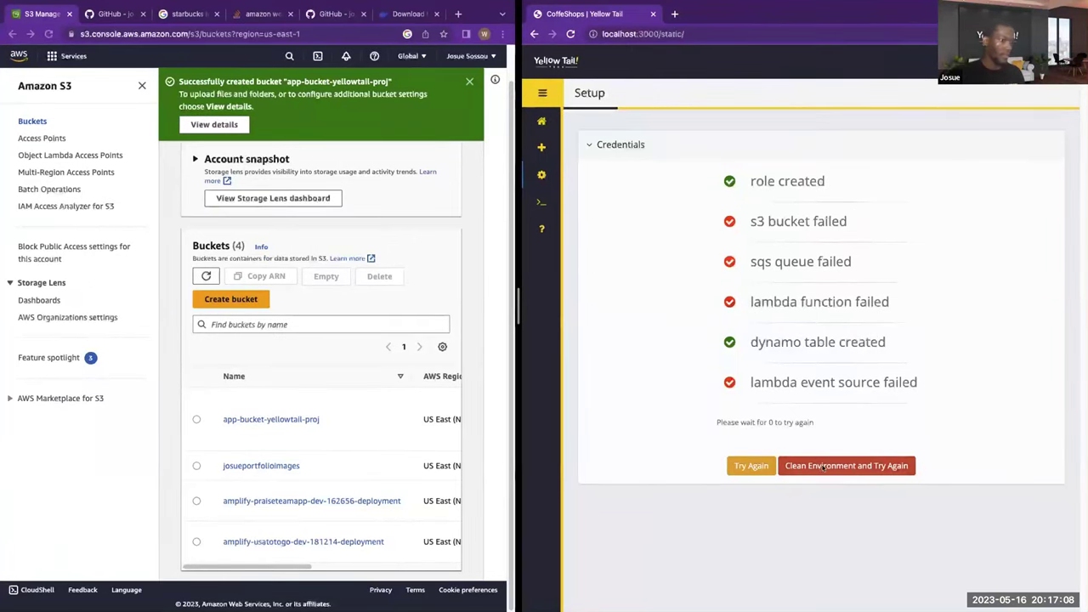
- Clean the app's environment and rerun the setup, confirming the reset of all its data and services
{"action": "left_click_drag", "start_coordinate": [738, 14], "coordinate": [738, 17]}
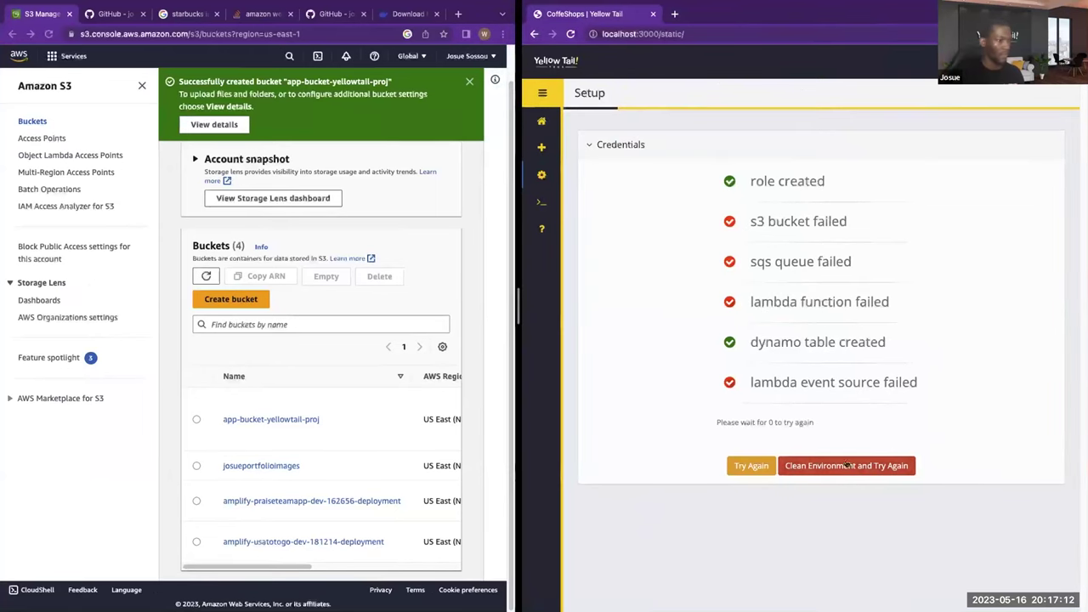
{"action": "key", "text": "ctrl+Left"}
{"action": "key", "text": "ctrl+Right"}
{"action": "left_click_drag", "start_coordinate": [751, 221], "coordinate": [849, 223]}
{"action": "left_click", "coordinate": [720, 412]}
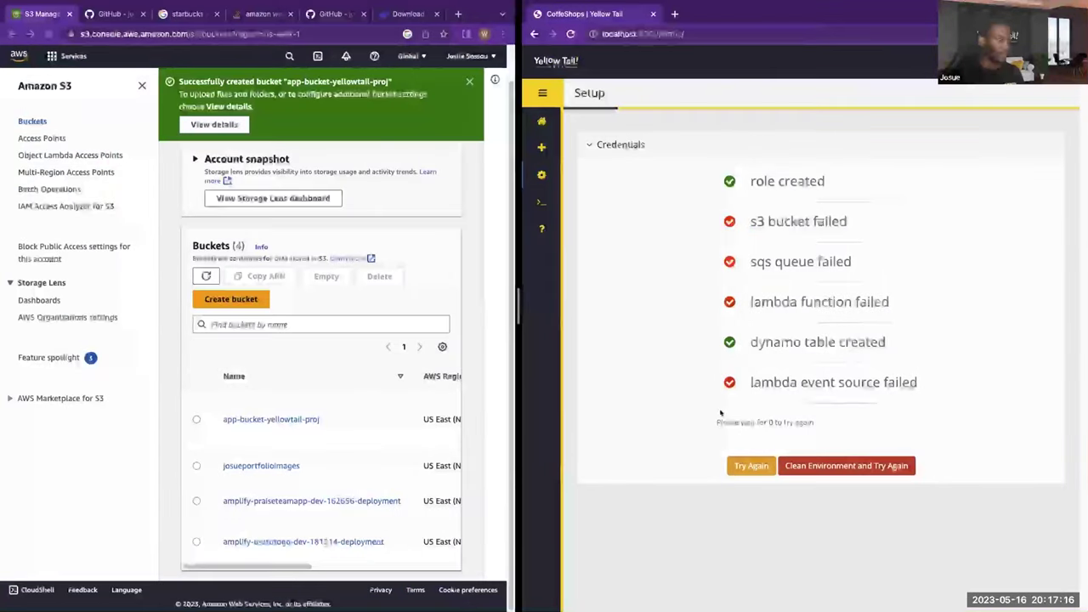
{"action": "left_click", "coordinate": [809, 472]}
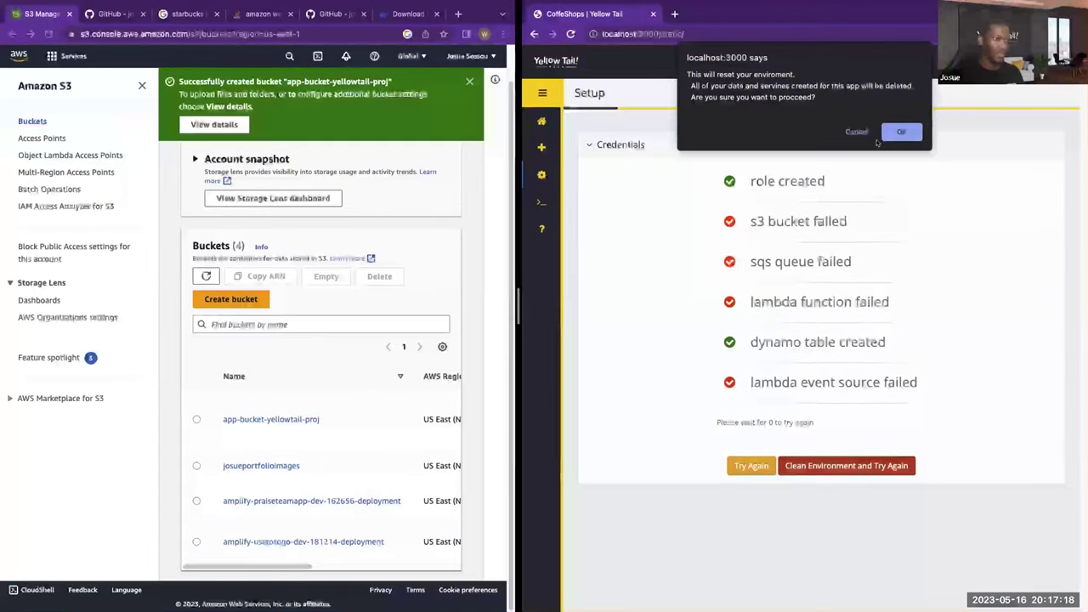
{"action": "left_click", "coordinate": [900, 133]}
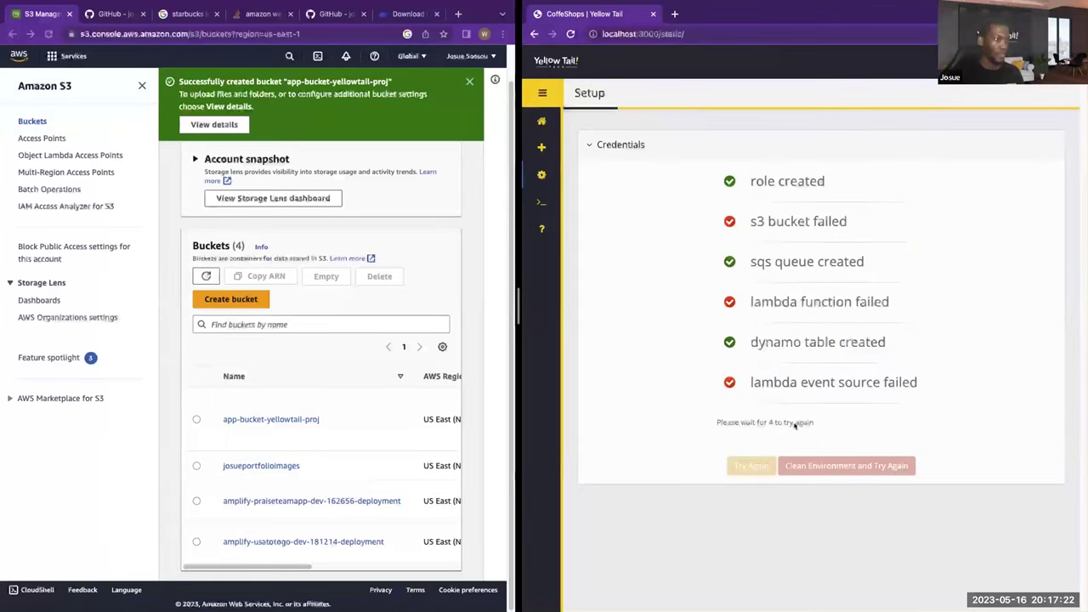
{"action": "left_click_drag", "start_coordinate": [752, 221], "coordinate": [803, 221]}
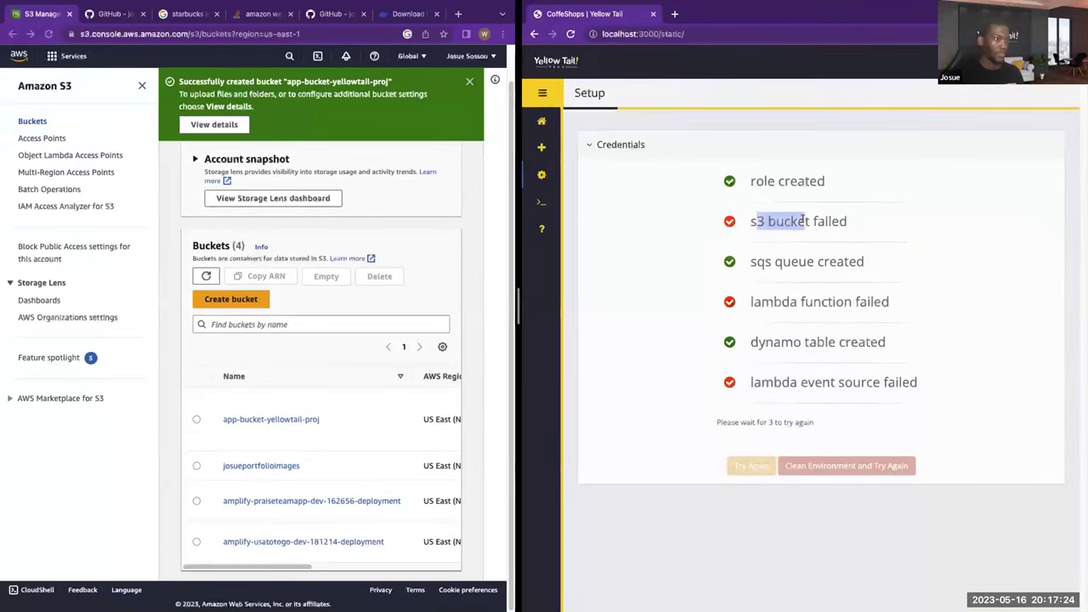
{"action": "key", "text": "ctrl+Left"}
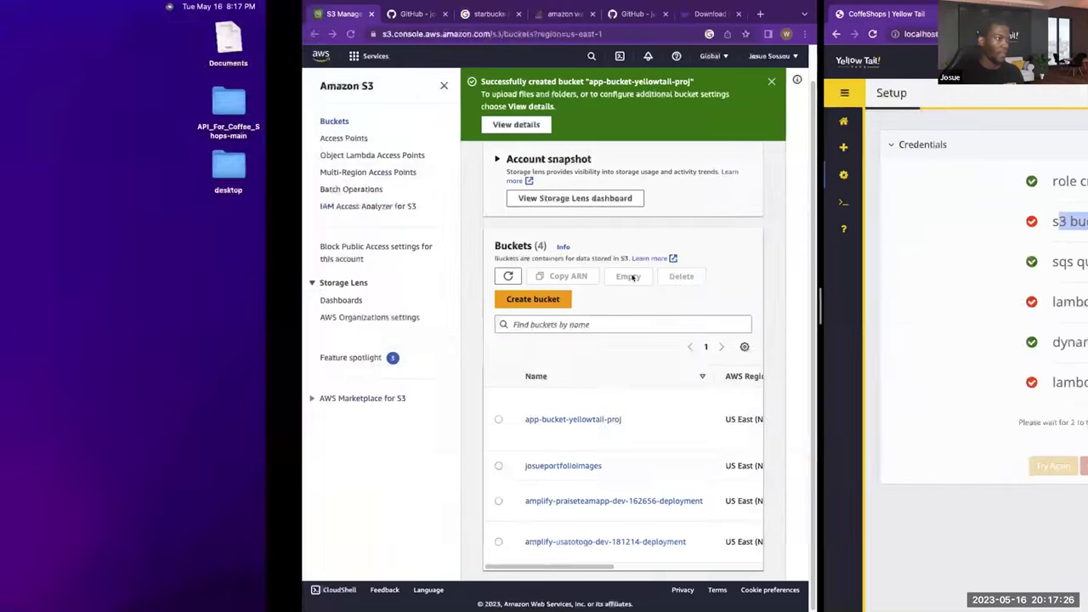
{"action": "key", "text": "ctrl+Right"}
{"action": "key", "text": "ctrl+Left"}
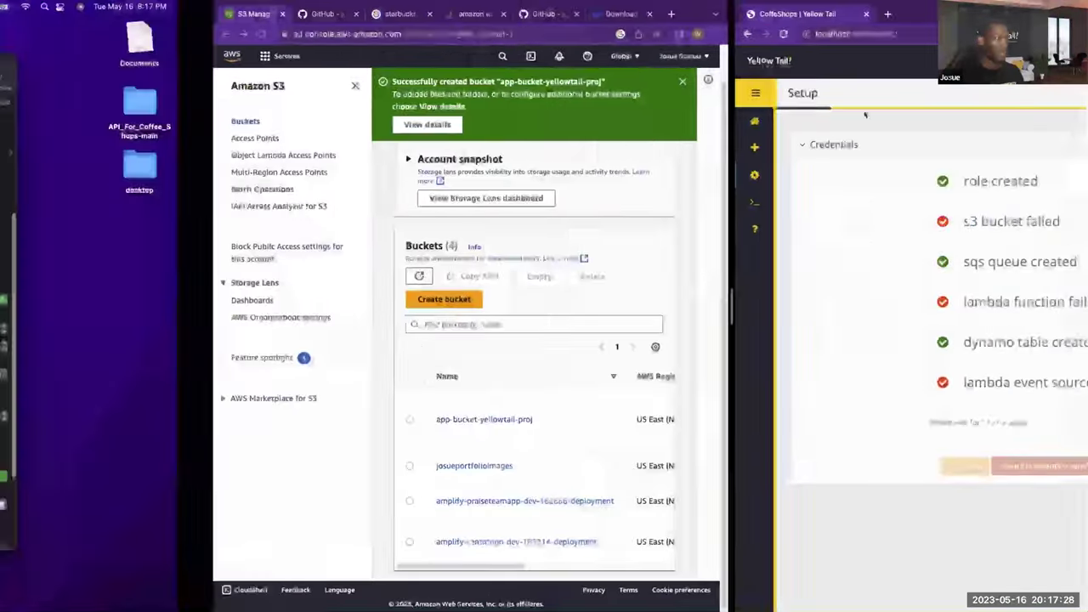
{"action": "key", "text": "ctrl+Right"}
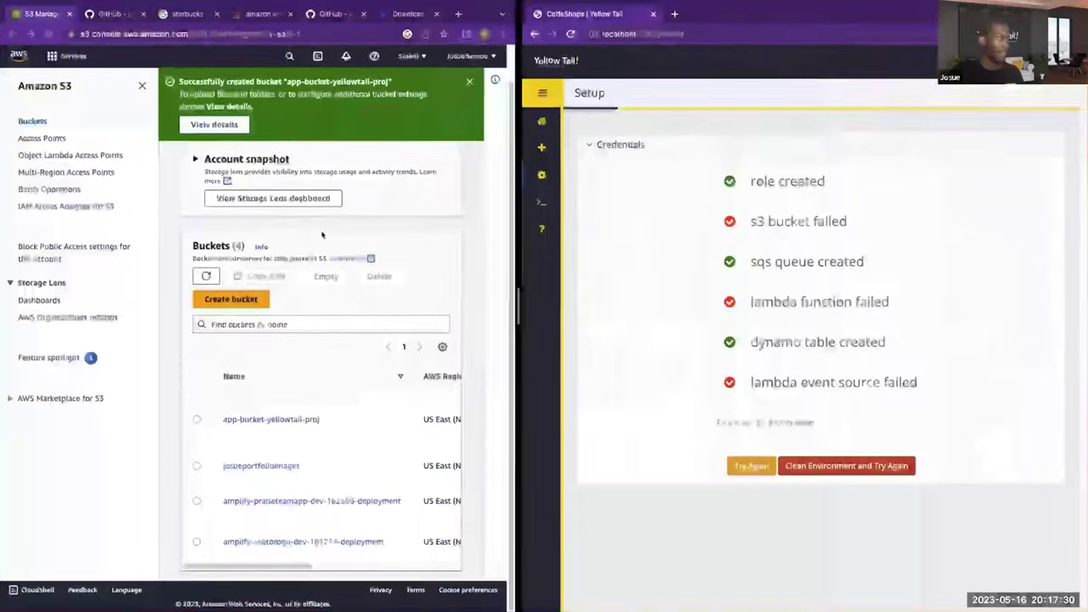
- Open the backend folder inside API_For_Coffee_Shops-main on the desktop and select its services folder
{"action": "key", "text": "ctrl+Left"}
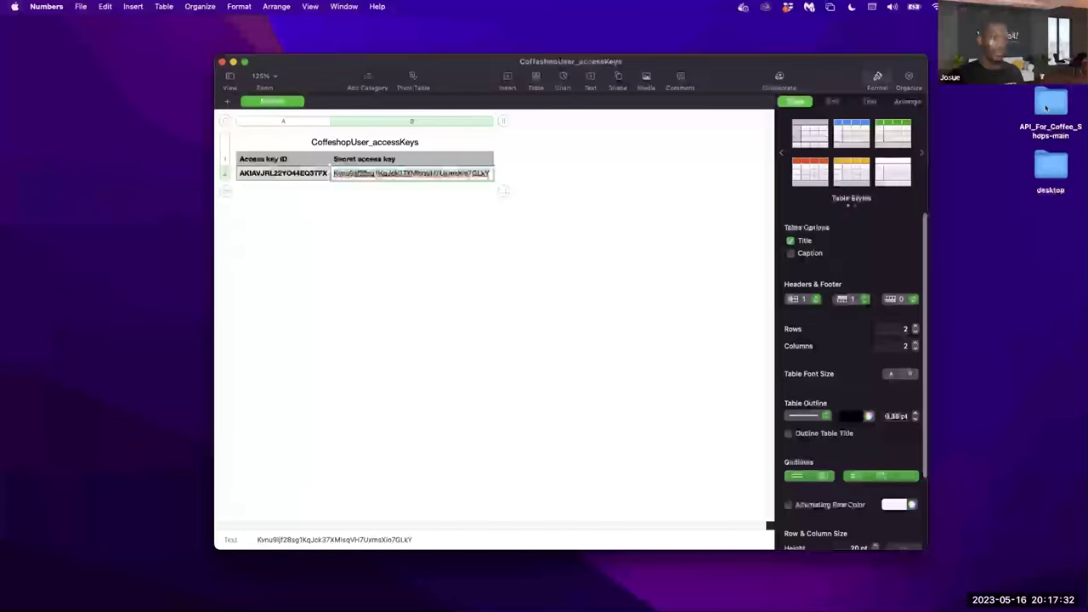
{"action": "left_click", "coordinate": [1047, 107]}
{"action": "key", "text": "ctrl+Right"}
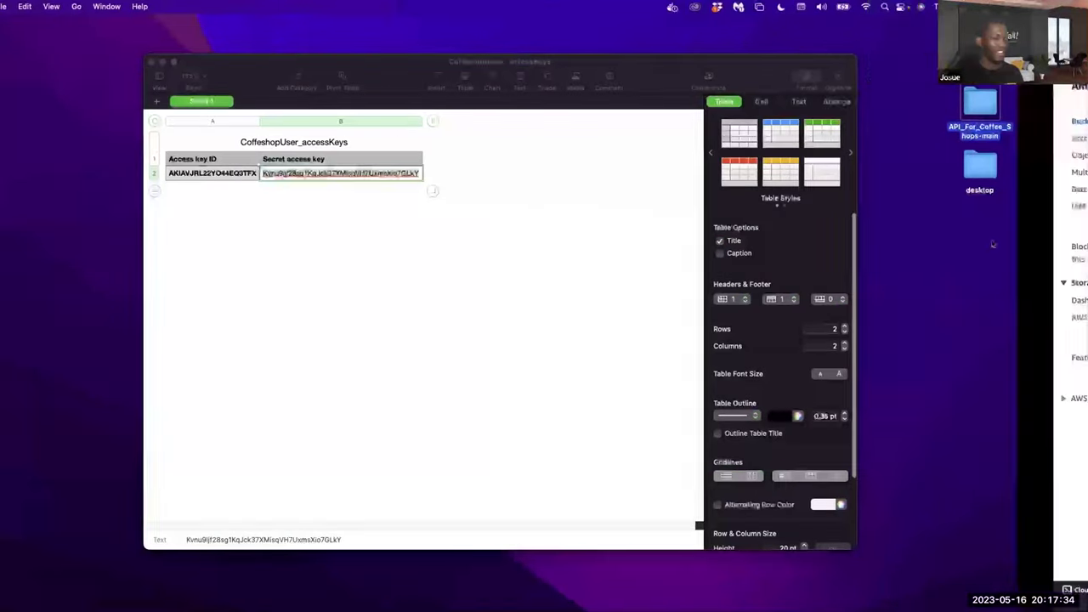
{"action": "key", "text": "ctrl+Left"}
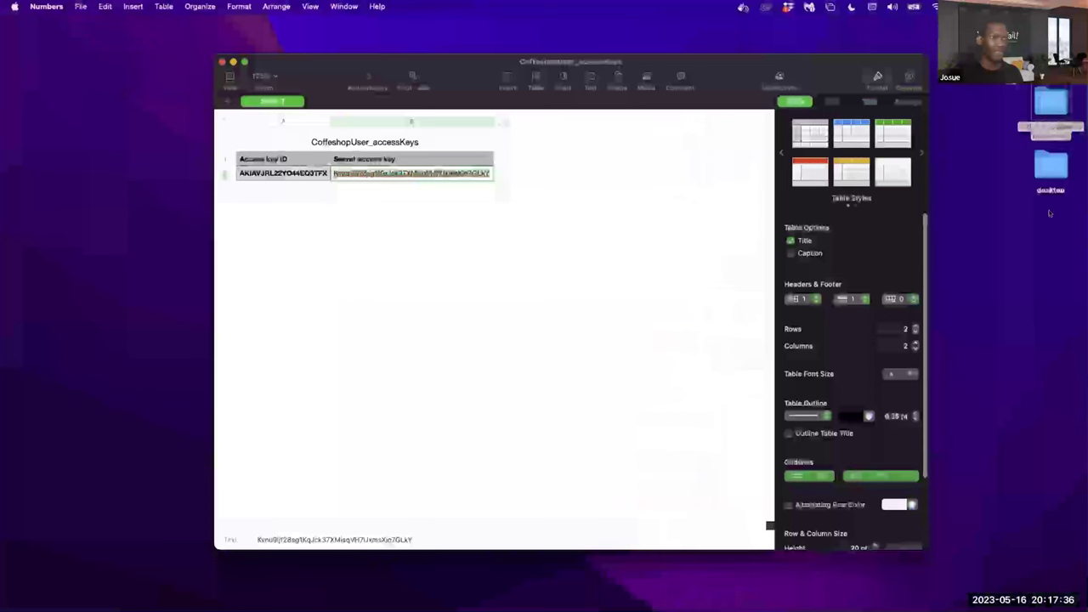
{"action": "double_click", "coordinate": [1049, 100]}
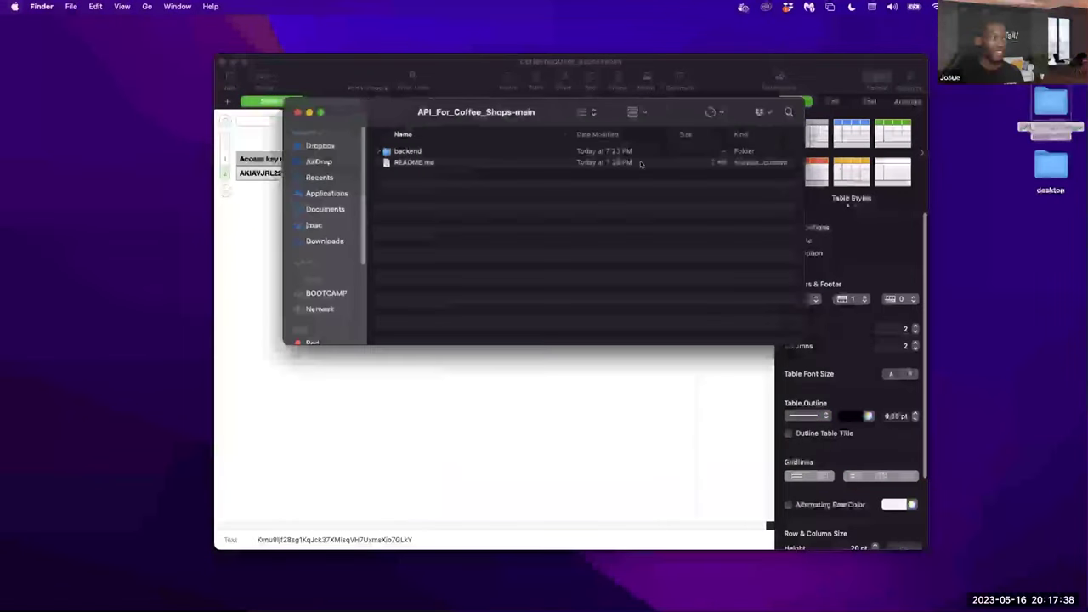
{"action": "left_click", "coordinate": [417, 152]}
{"action": "double_click", "coordinate": [418, 151]}
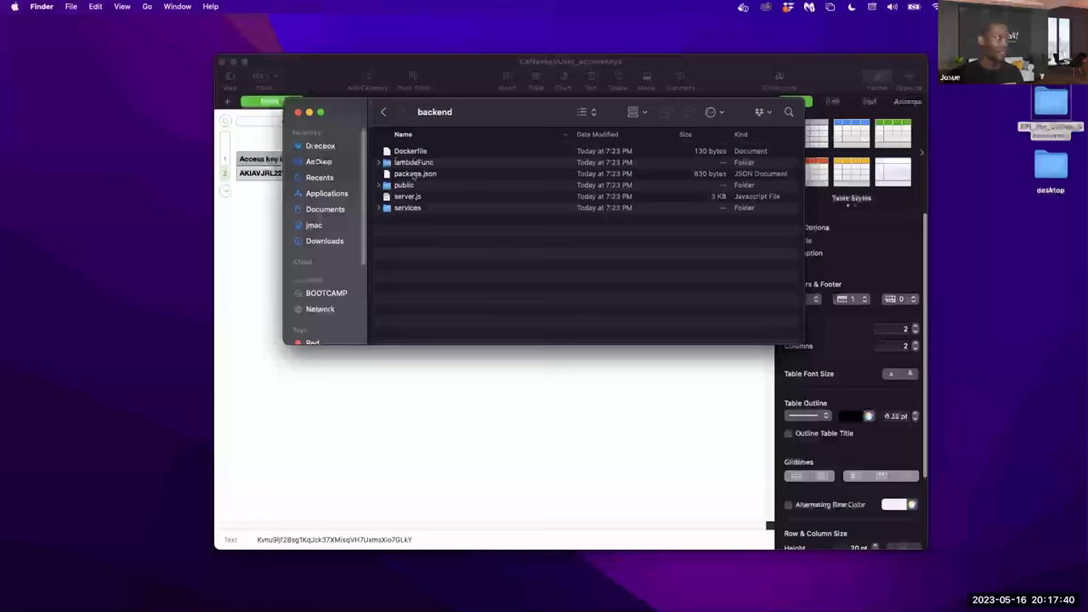
{"action": "left_click", "coordinate": [406, 208]}
{"action": "key", "text": "super+w"}
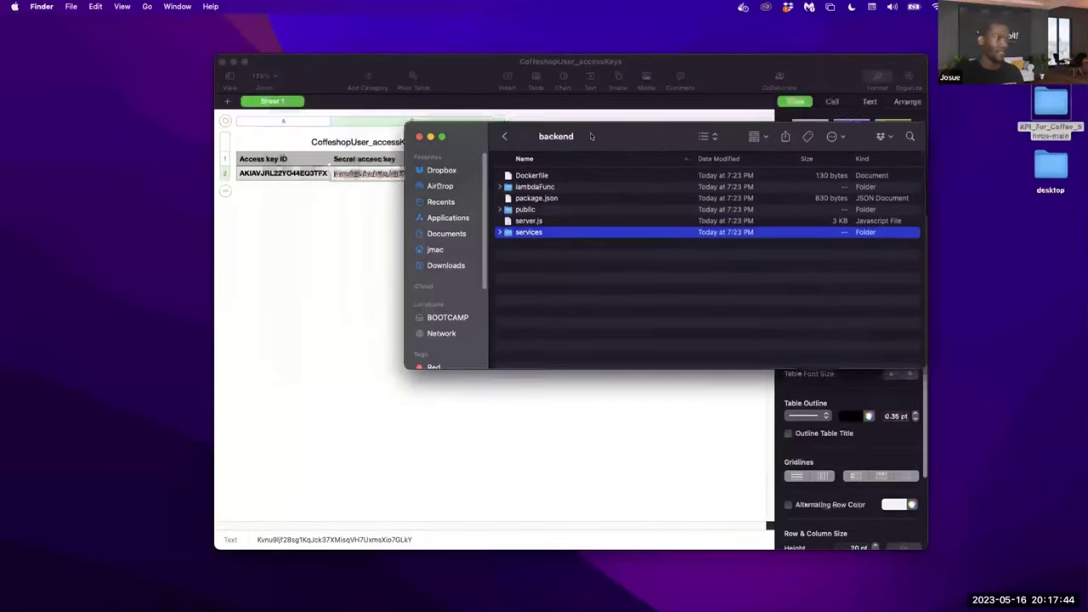
{"action": "key", "text": "super+Tab"}
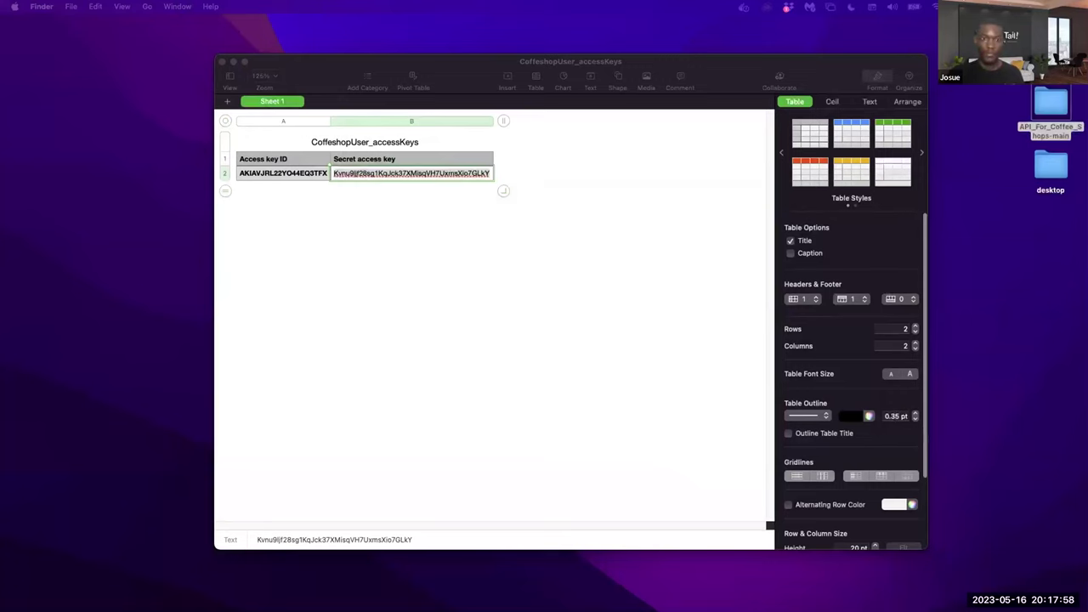
- Reopen the CoffeeShops app's Setup page and examine the setup results, focusing on the S3 bucket and Lambda function entries
{"action": "key", "text": "ctrl+Right"}
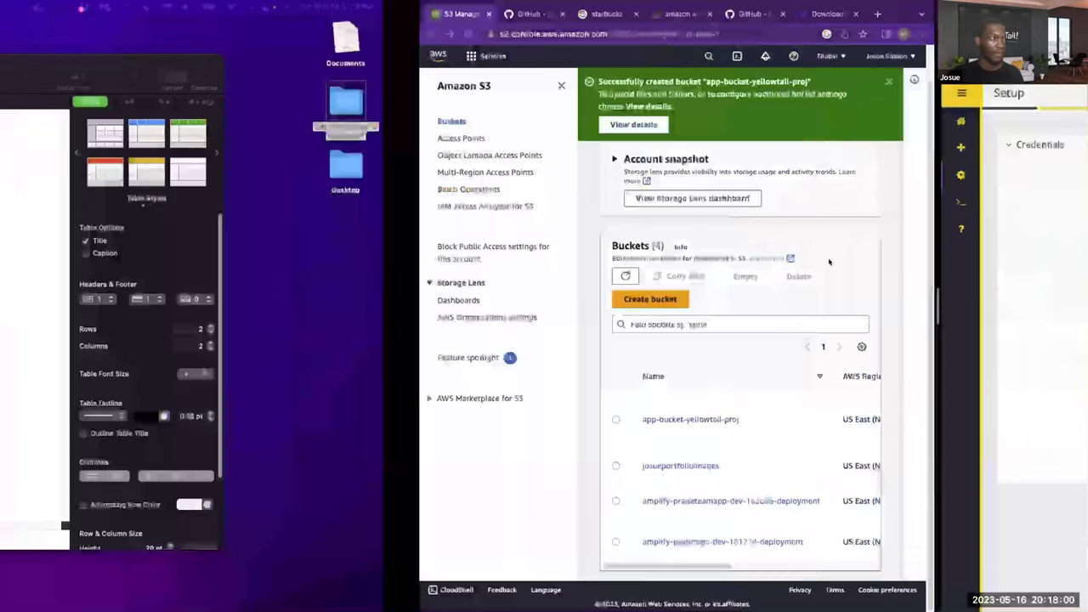
{"action": "triple_click", "coordinate": [850, 221]}
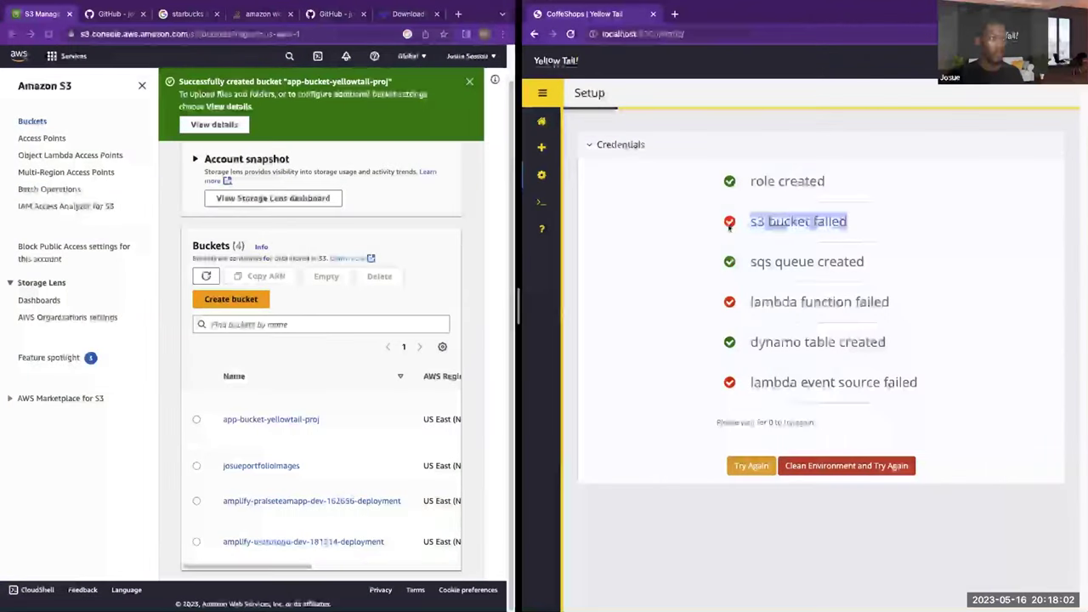
{"action": "left_click", "coordinate": [910, 227]}
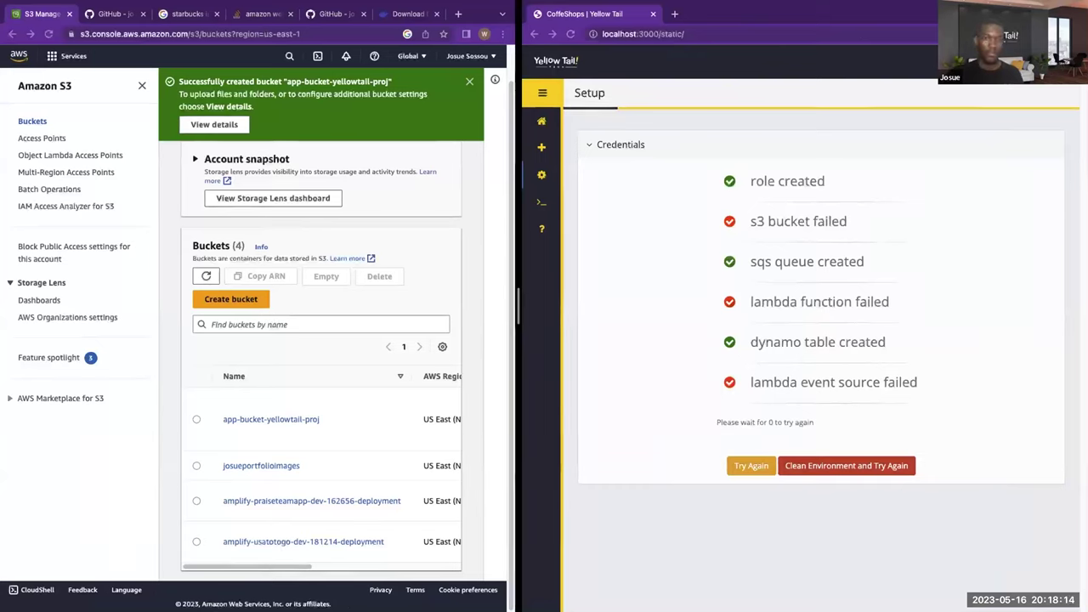
{"action": "left_click", "coordinate": [542, 122]}
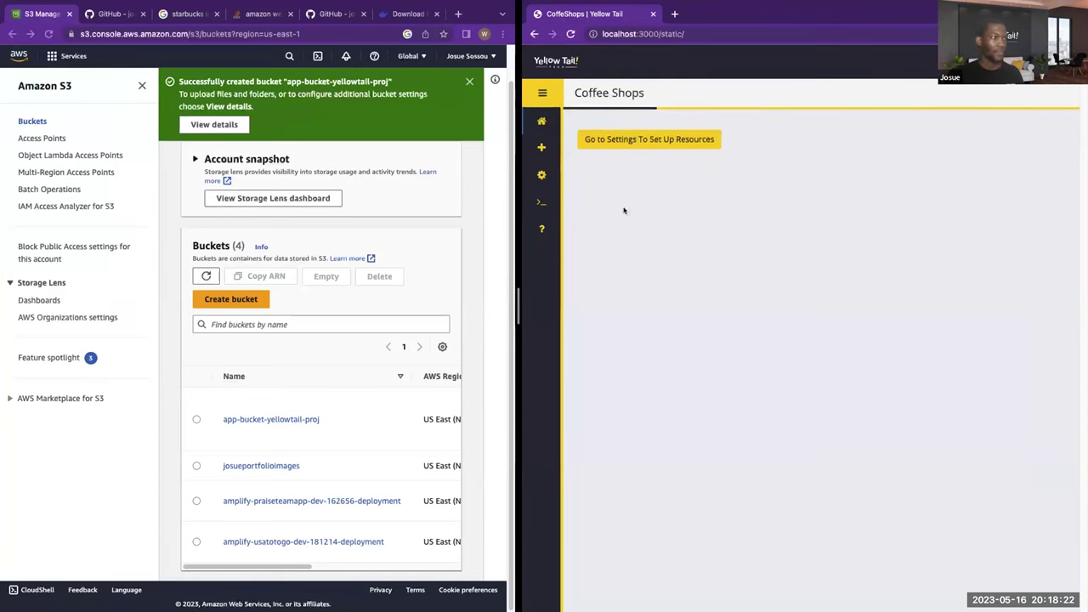
{"action": "left_click", "coordinate": [542, 177]}
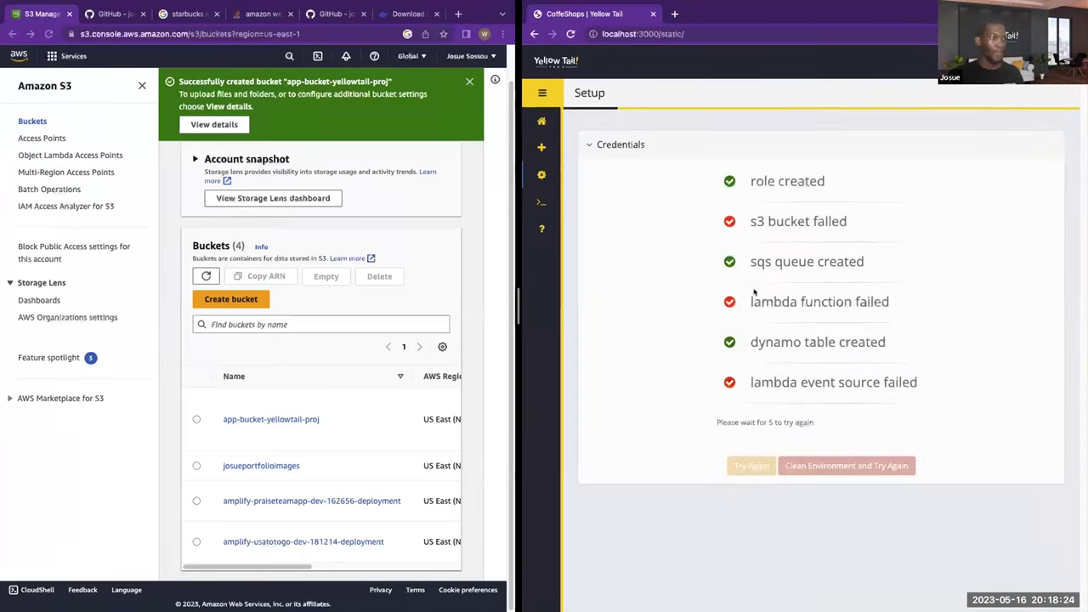
{"action": "left_click_drag", "start_coordinate": [754, 292], "coordinate": [747, 177]}
{"action": "left_click_drag", "start_coordinate": [891, 302], "coordinate": [736, 287]}
{"action": "left_click_drag", "start_coordinate": [746, 220], "coordinate": [848, 221]}
{"action": "left_click", "coordinate": [769, 221]}
{"action": "left_click", "coordinate": [768, 223]}
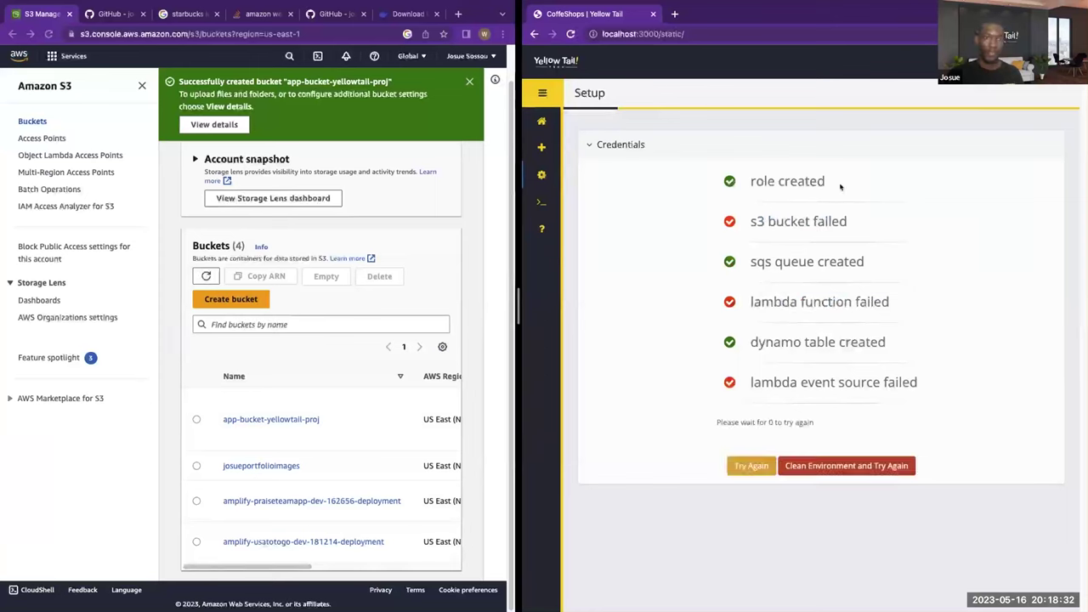
{"action": "left_click_drag", "start_coordinate": [866, 226], "coordinate": [769, 223]}
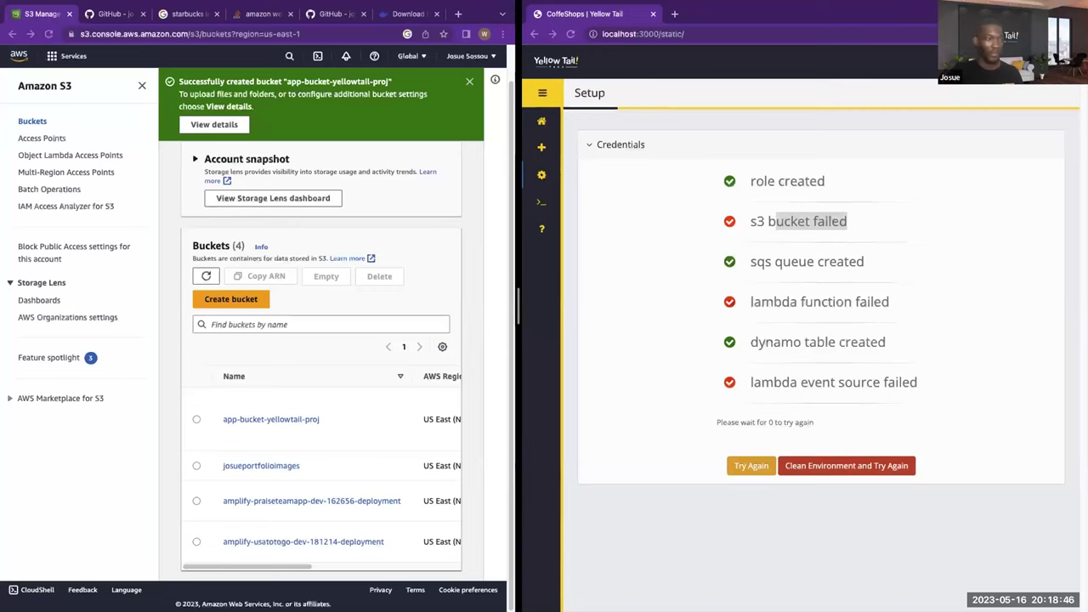
{"action": "key", "text": "super+Tab"}
{"action": "key", "text": "super+Tab"}
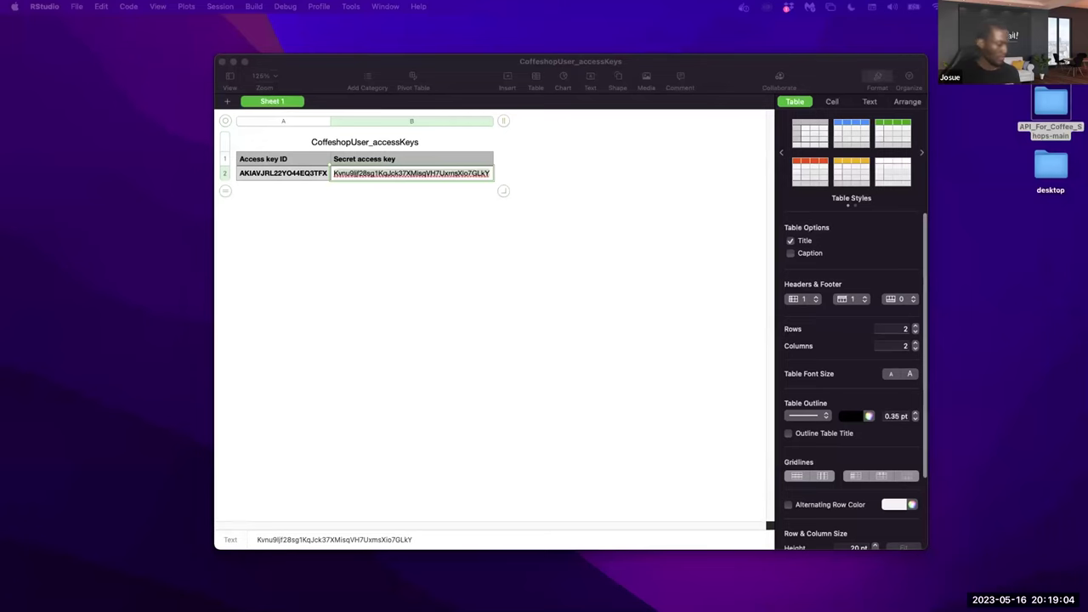
{"action": "left_click", "coordinate": [906, 327]}
{"action": "key", "text": "ctrl+Right"}
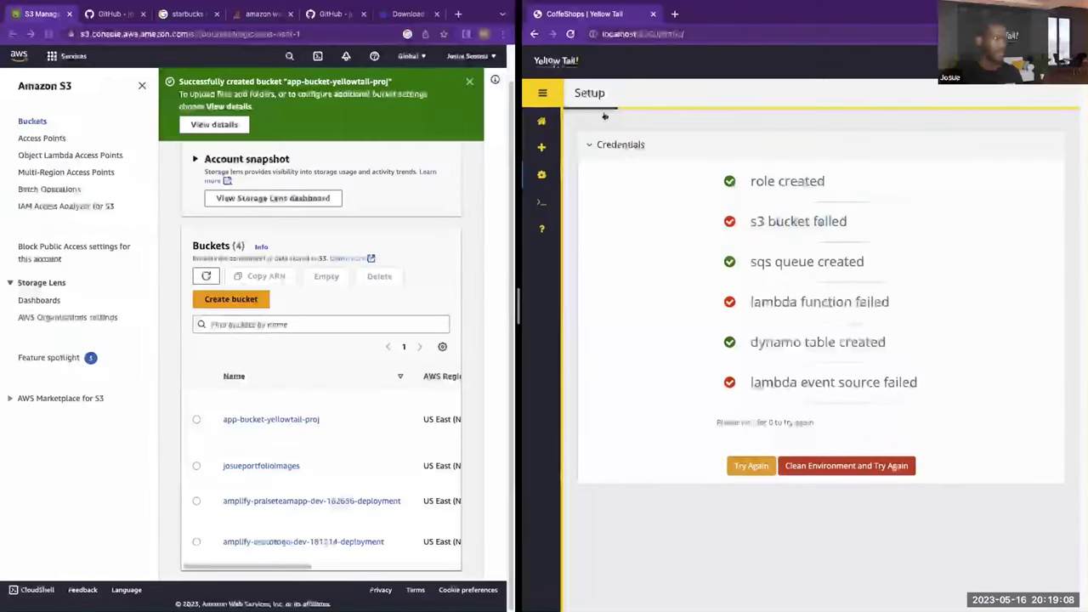
- Switch to the terminal and stop the running backend server
{"action": "key", "text": "ctrl+Right"}
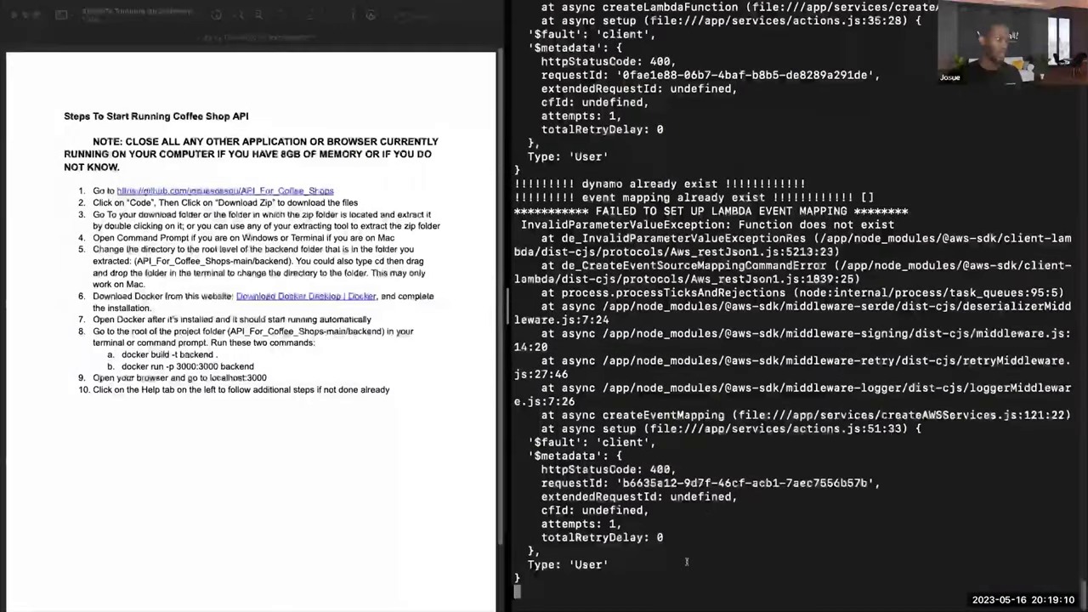
{"action": "key", "text": "ctrl+c"}
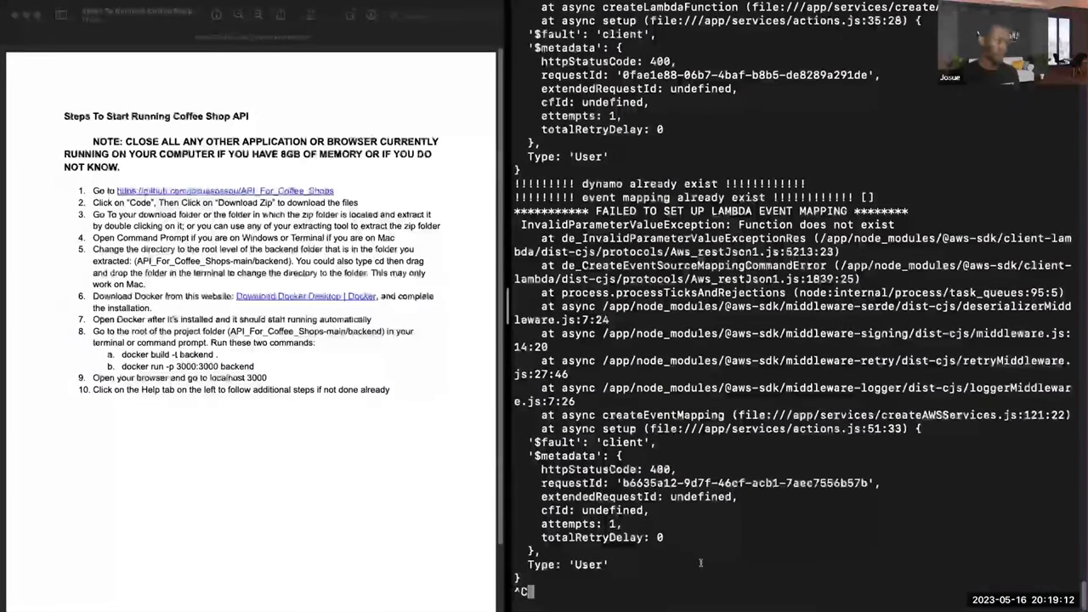
{"action": "key", "text": "ctrl+Left"}
{"action": "key", "text": "ctrl+Left"}
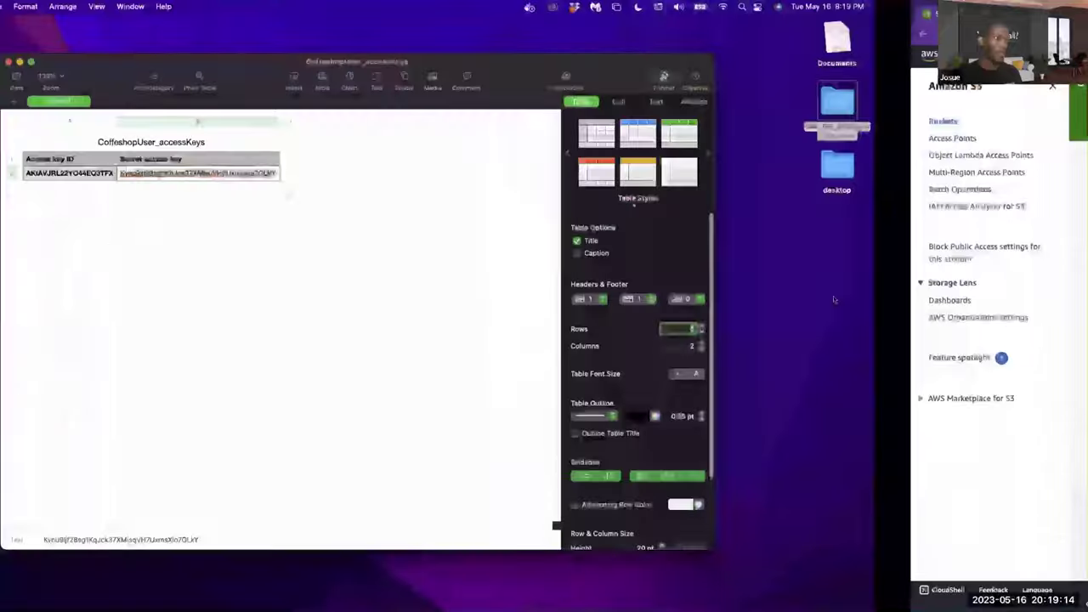
{"action": "key", "text": "ctrl+Right"}
{"action": "key", "text": "ctrl+Right"}
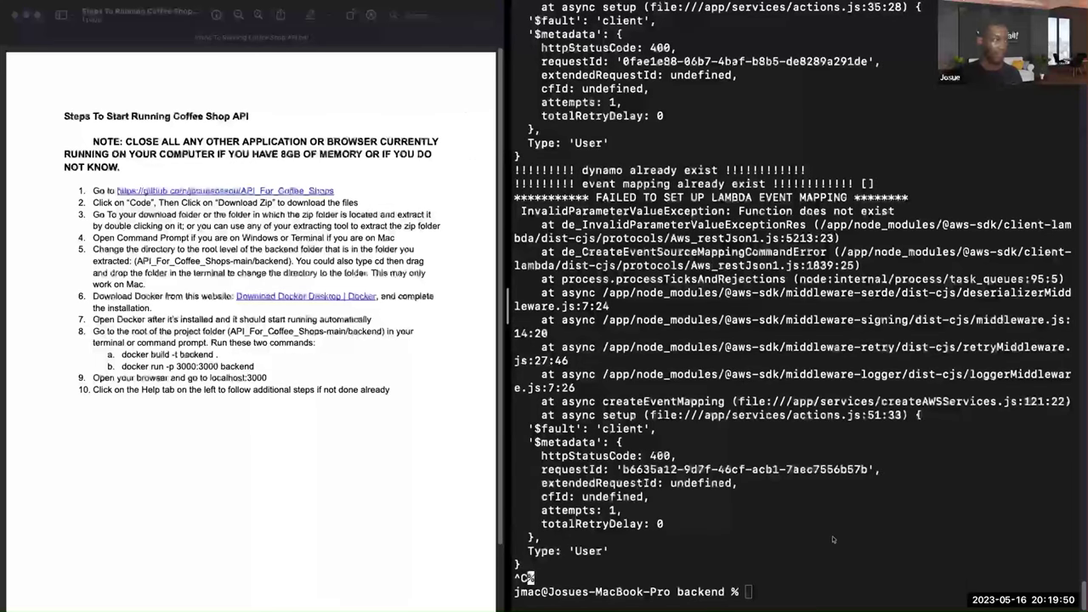
- Rebuild the Docker image with docker build -t backend . and start it with docker run -p 3000:3000 backend
{"action": "key", "text": "Up"}
{"action": "key", "text": "Up"}
{"action": "key", "text": "Return"}
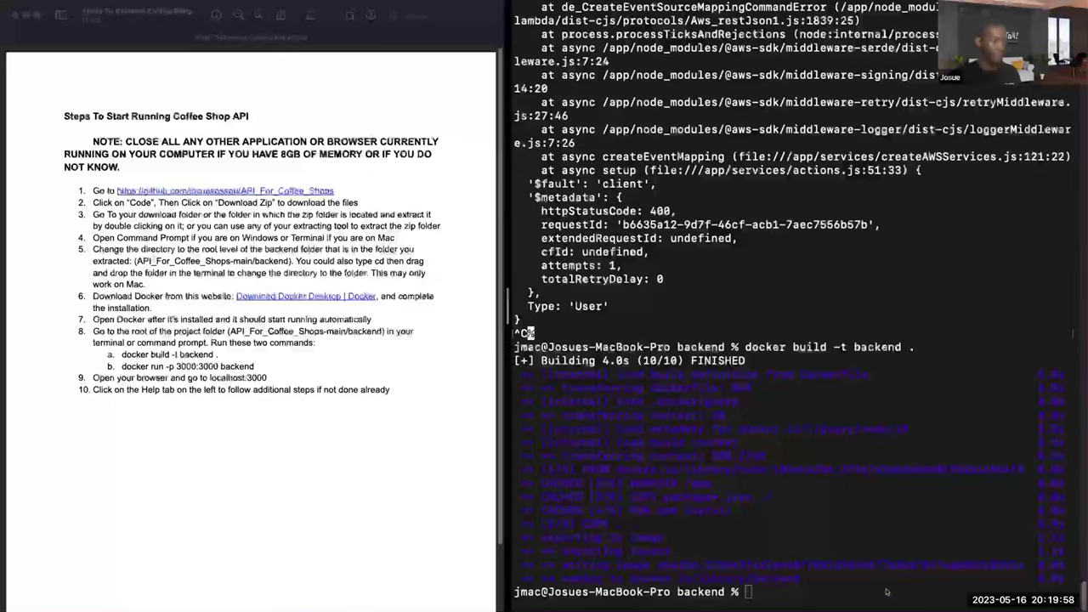
{"action": "key", "text": "super+v"}
{"action": "key", "text": "Return"}
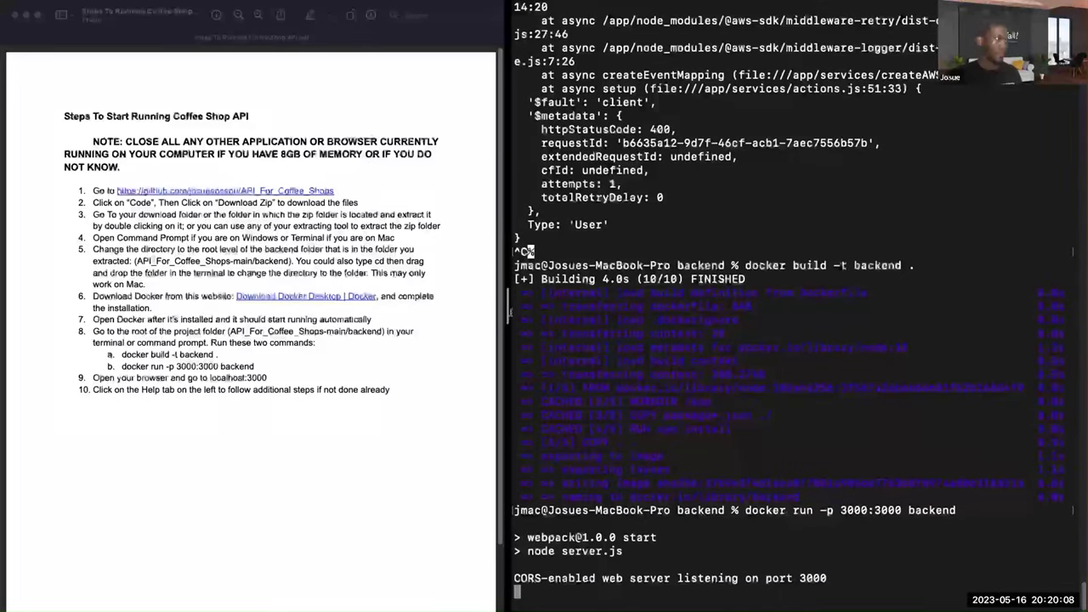
- Return to the CoffeeShops app's settings and rerun the AWS resource setup against the restarted backend
{"action": "key", "text": "ctrl+Right"}
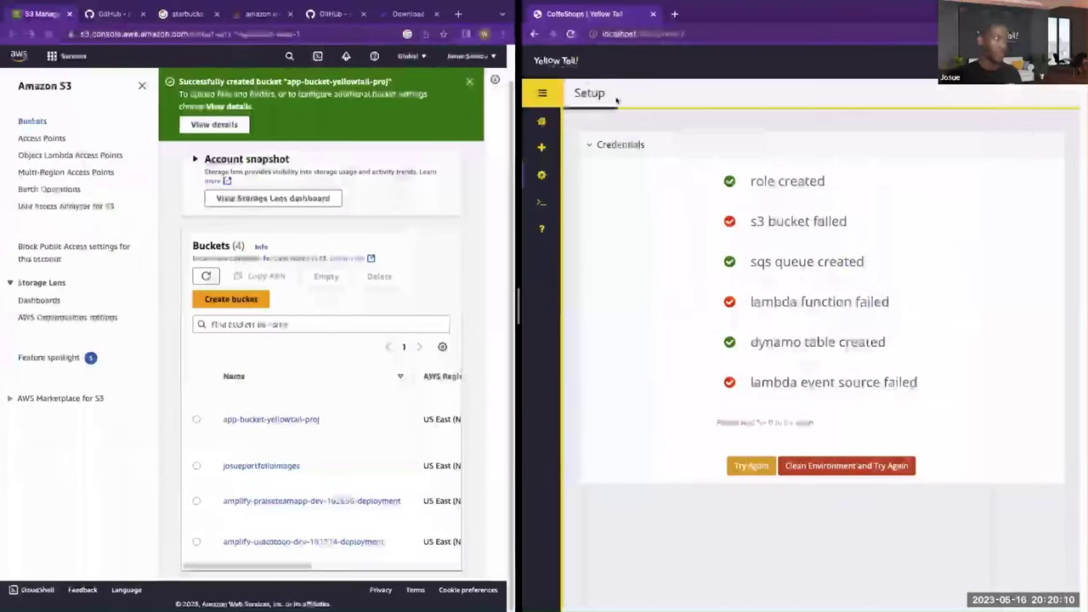
{"action": "left_click", "coordinate": [542, 121]}
{"action": "left_click", "coordinate": [568, 176]}
{"action": "left_click", "coordinate": [885, 305]}
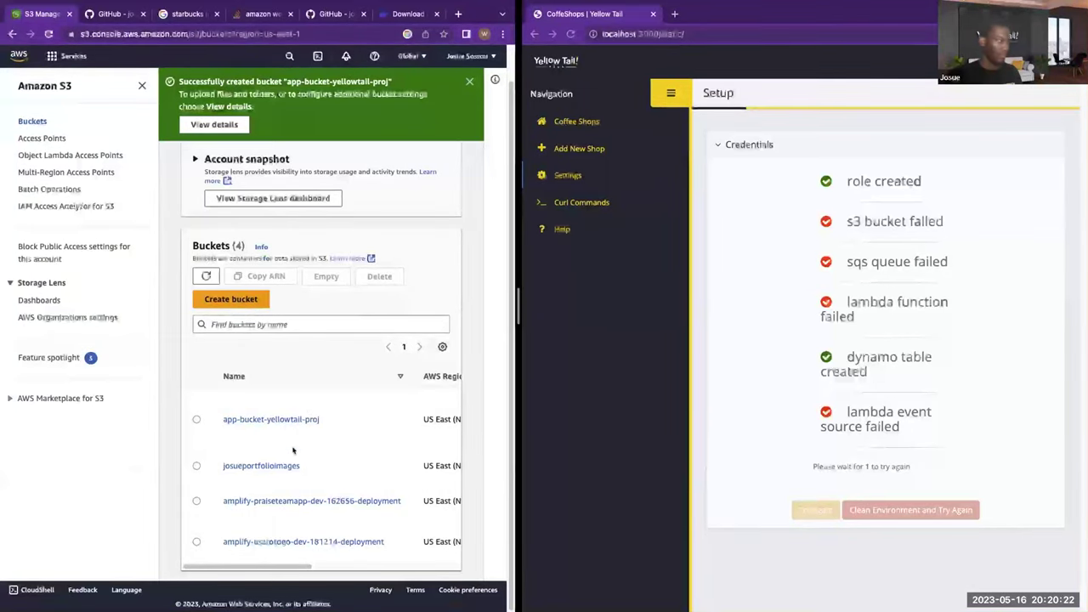
- Examine the backend's terminal log for the errors behind the S3 bucket, SQS queue, Lambda function and event mapping setup
{"action": "key", "text": "ctrl+Right"}
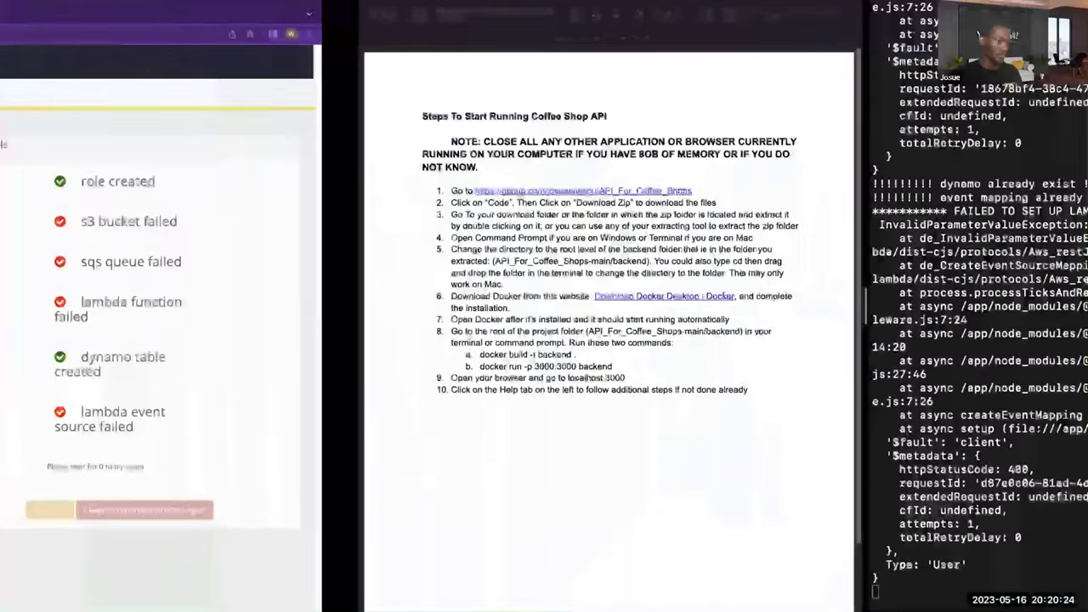
{"action": "scroll", "coordinate": [711, 307], "scroll_direction": "up", "scroll_amount": 10}
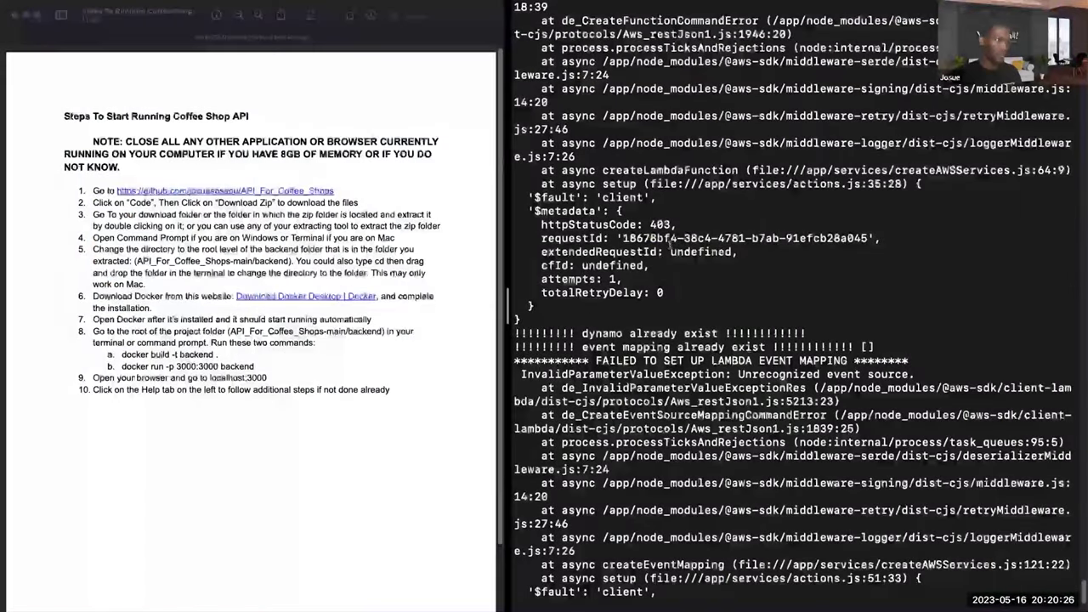
{"action": "scroll", "coordinate": [660, 260], "scroll_direction": "up", "scroll_amount": 8}
{"action": "scroll", "coordinate": [668, 443], "scroll_direction": "down", "scroll_amount": 17}
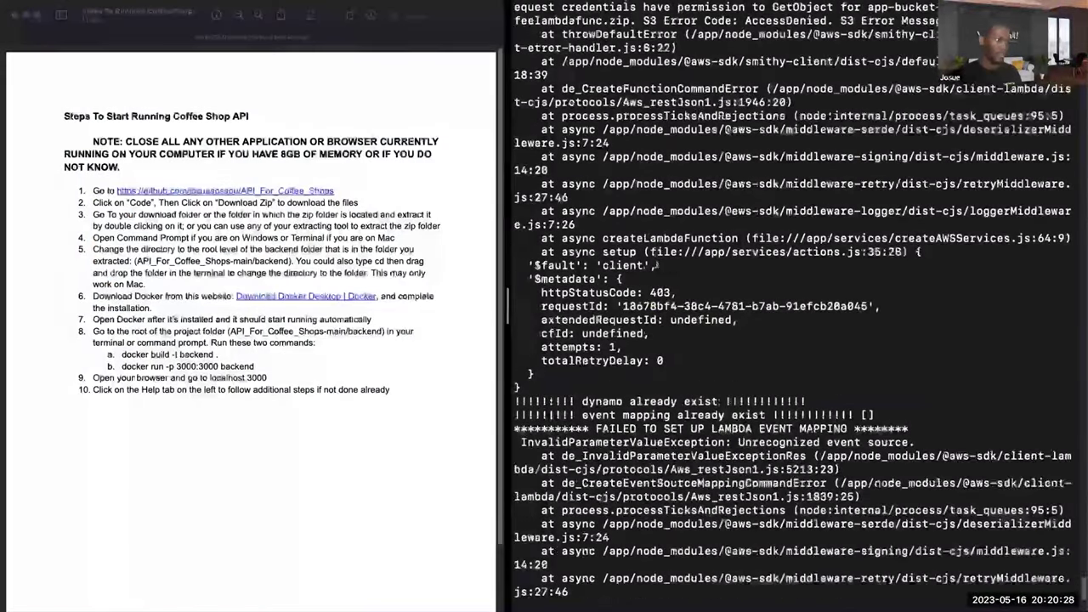
{"action": "scroll", "coordinate": [668, 443], "scroll_direction": "down", "scroll_amount": 3}
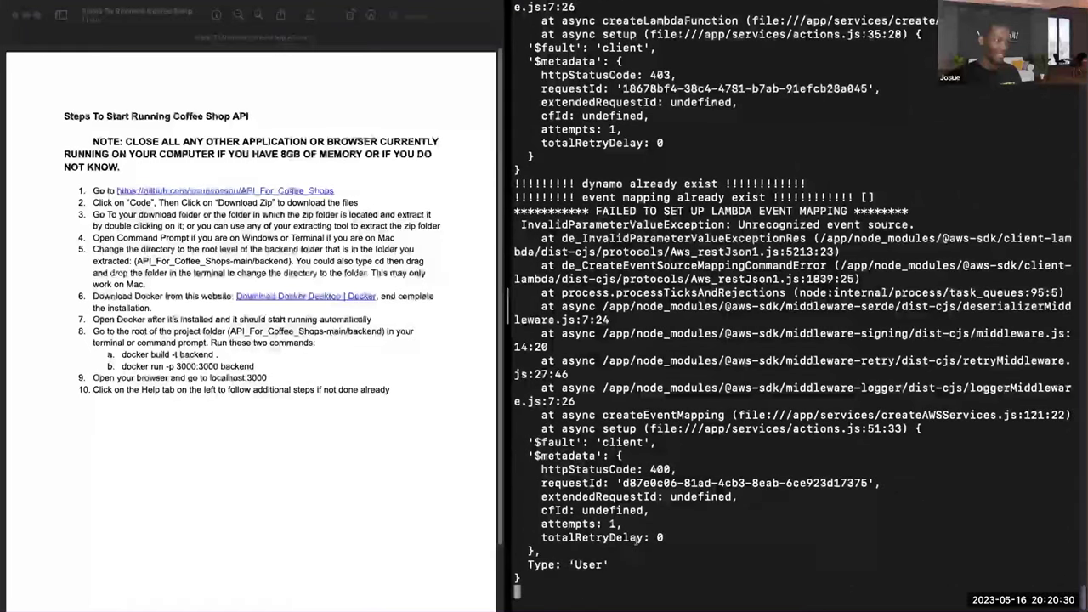
{"action": "scroll", "coordinate": [638, 255], "scroll_direction": "up", "scroll_amount": 11}
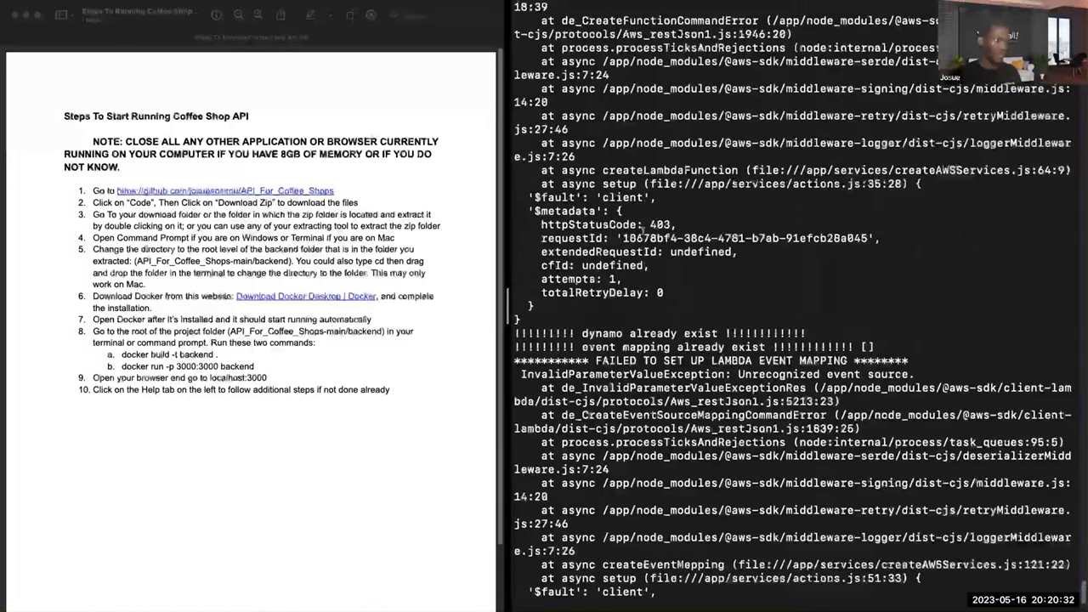
{"action": "scroll", "coordinate": [643, 208], "scroll_direction": "up", "scroll_amount": 20}
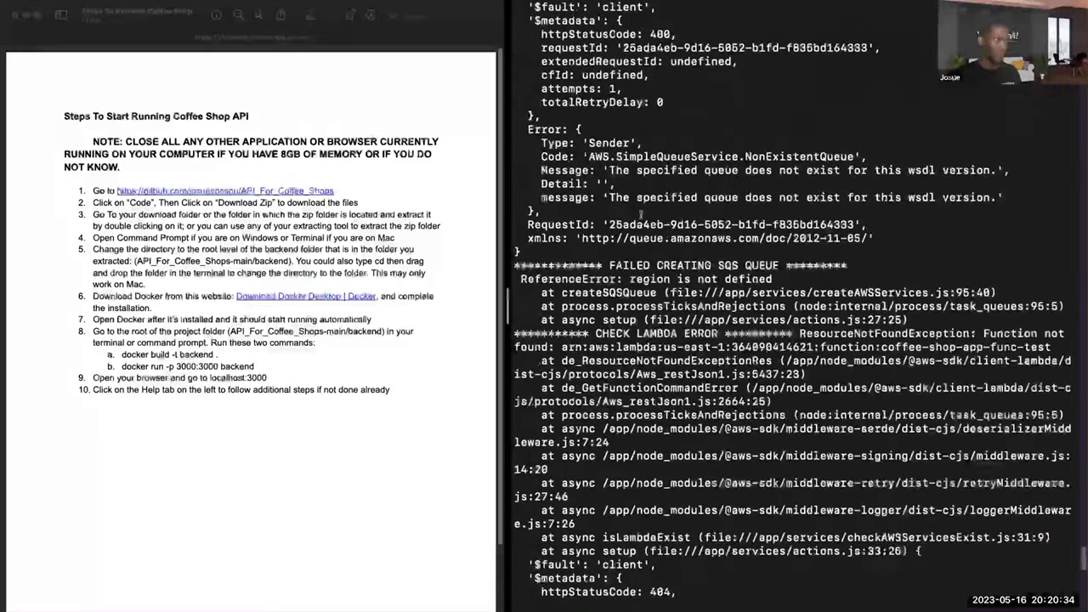
{"action": "scroll", "coordinate": [653, 496], "scroll_direction": "down", "scroll_amount": 3}
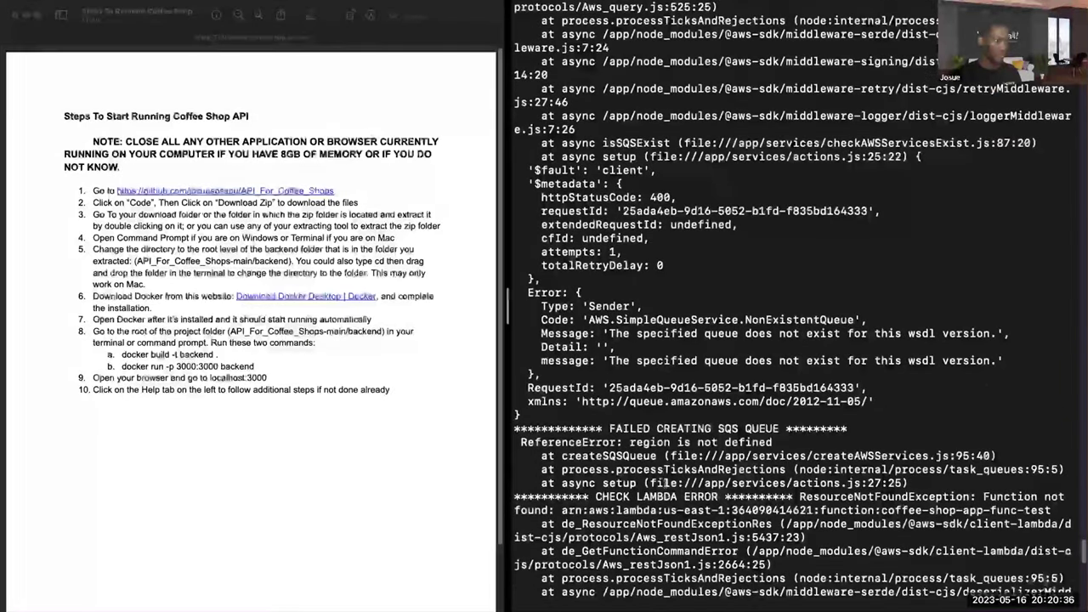
- Trace the backend's terminal log back from the Lambda creation error to the server start
{"action": "scroll", "coordinate": [684, 443], "scroll_direction": "down", "scroll_amount": 9}
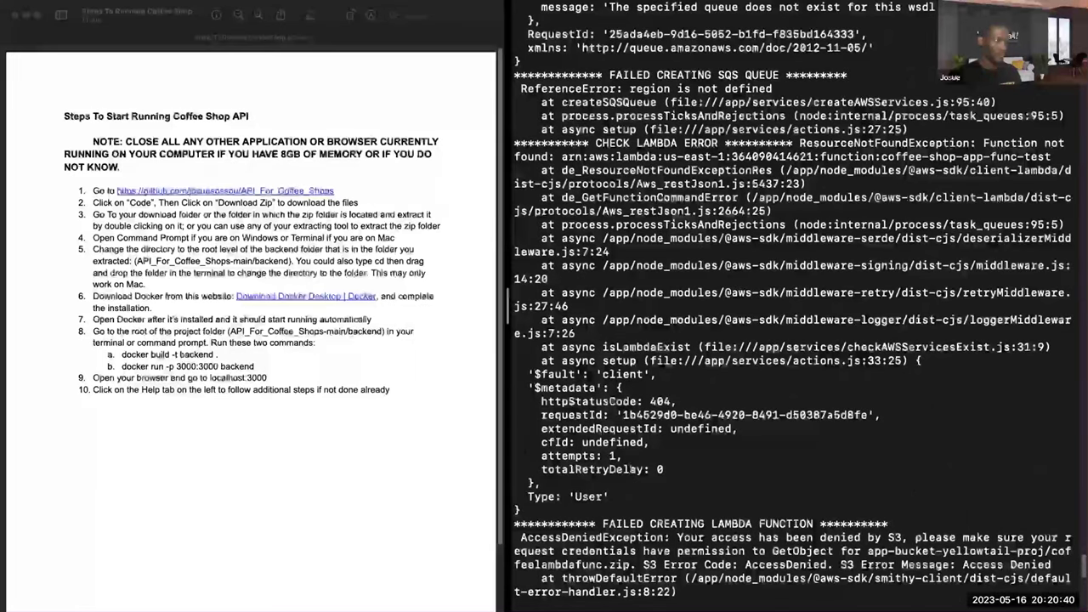
{"action": "scroll", "coordinate": [632, 457], "scroll_direction": "down", "scroll_amount": 4}
{"action": "scroll", "coordinate": [634, 408], "scroll_direction": "up", "scroll_amount": 10}
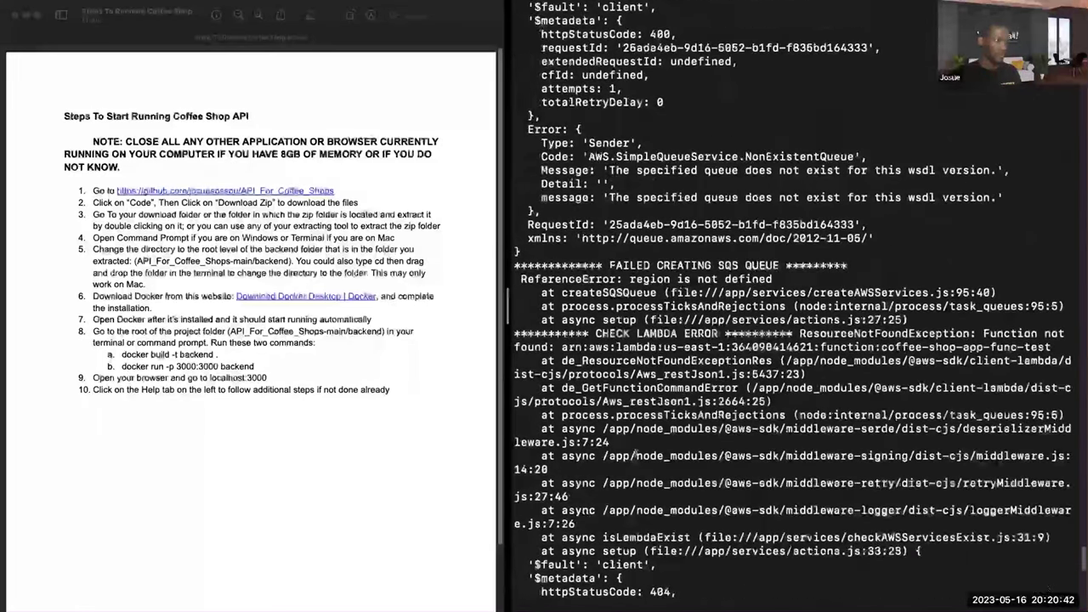
{"action": "scroll", "coordinate": [630, 341], "scroll_direction": "up", "scroll_amount": 3}
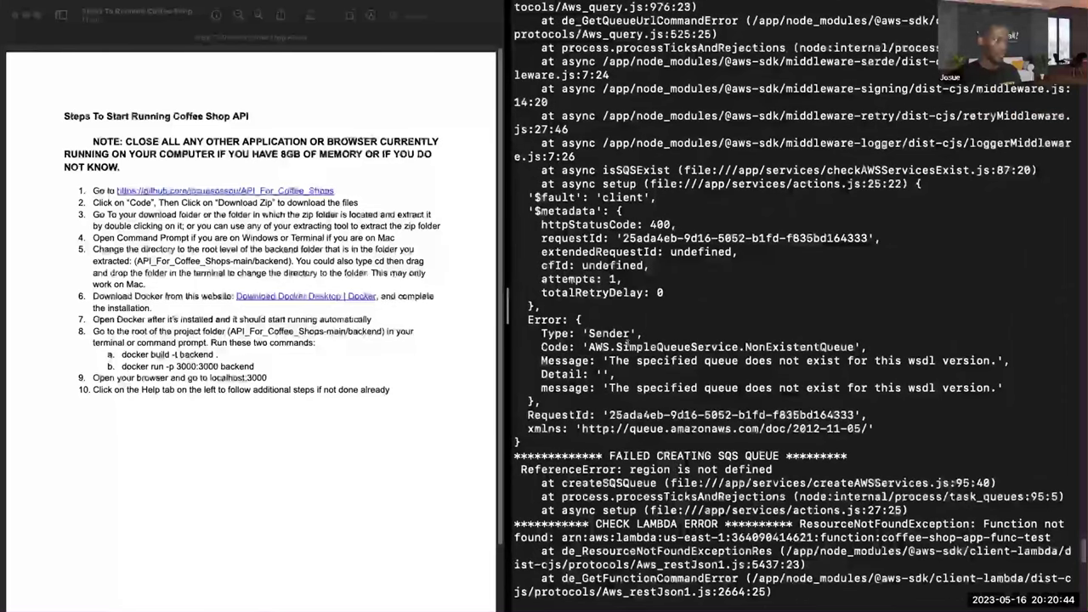
{"action": "scroll", "coordinate": [619, 307], "scroll_direction": "up", "scroll_amount": 8}
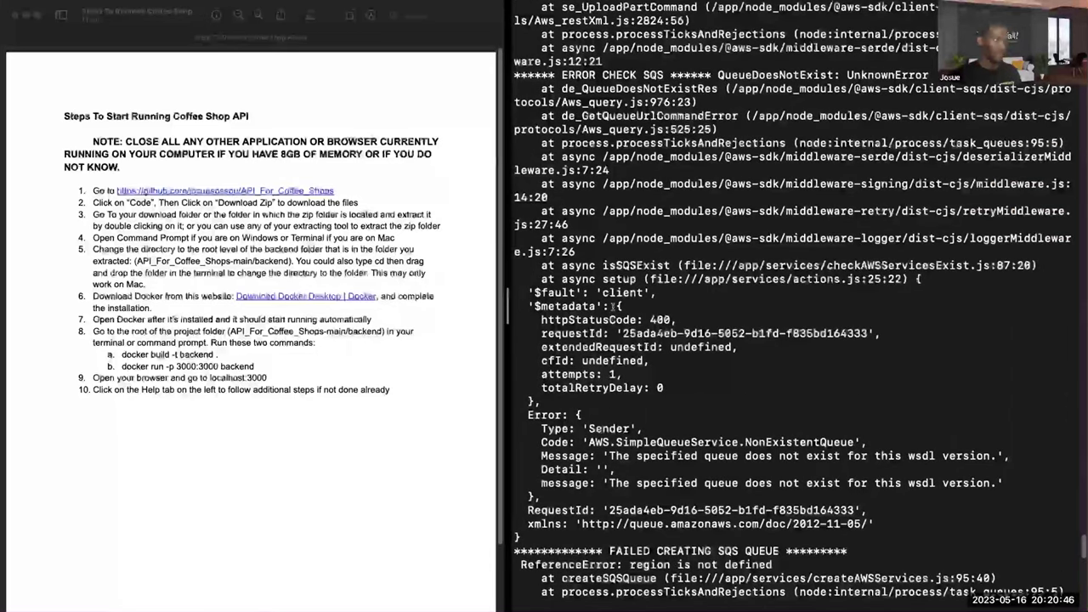
{"action": "scroll", "coordinate": [619, 350], "scroll_direction": "up", "scroll_amount": 12}
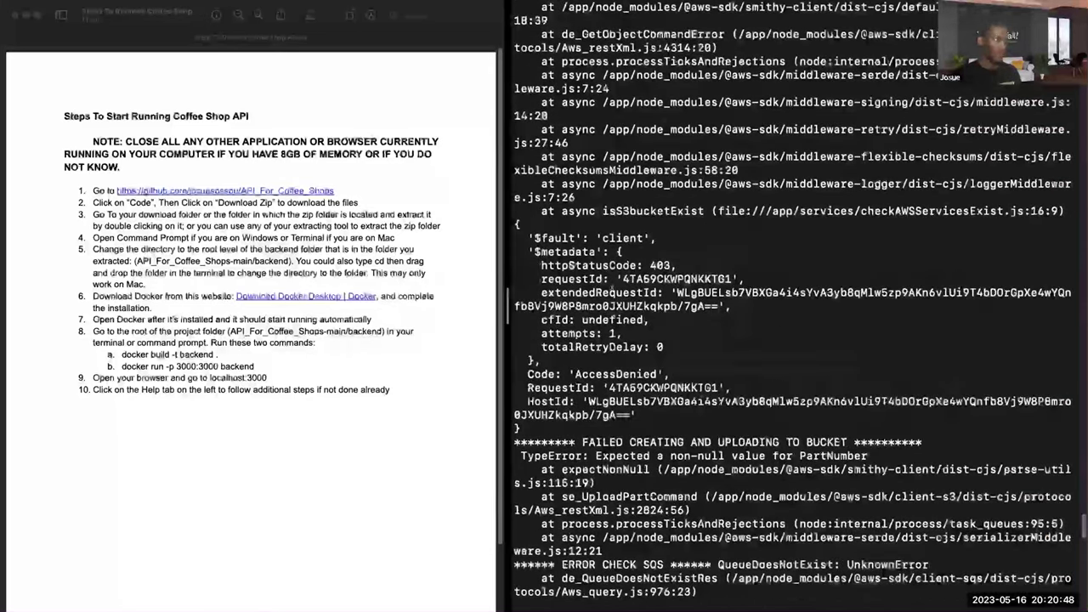
{"action": "scroll", "coordinate": [625, 408], "scroll_direction": "up", "scroll_amount": 8}
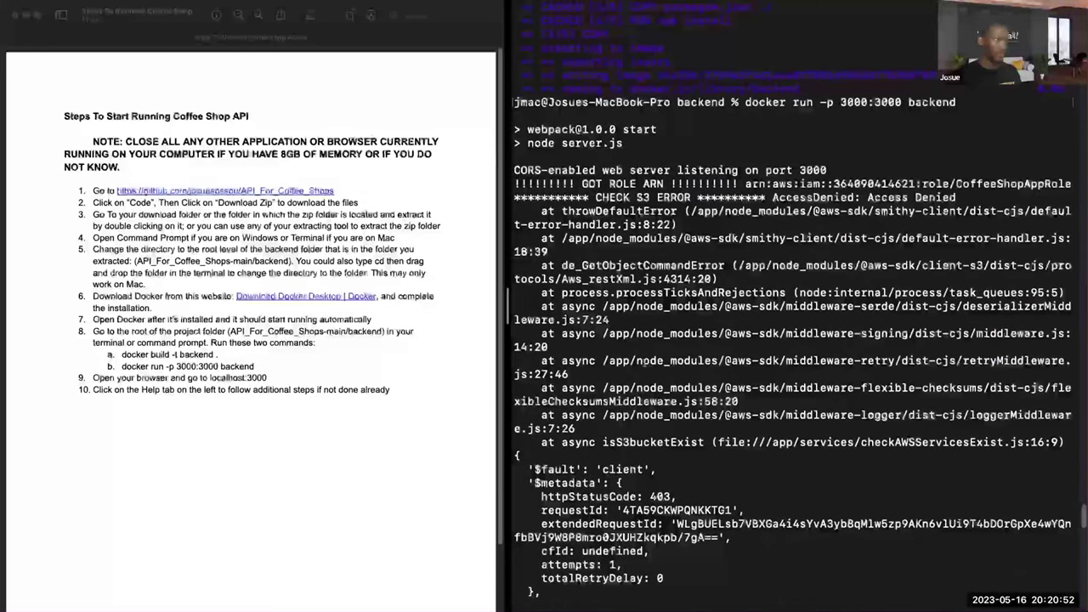
- Reread the log from the S3 bucket check through the SQS queue and Lambda function failures
{"action": "scroll", "coordinate": [657, 510], "scroll_direction": "down", "scroll_amount": 3}
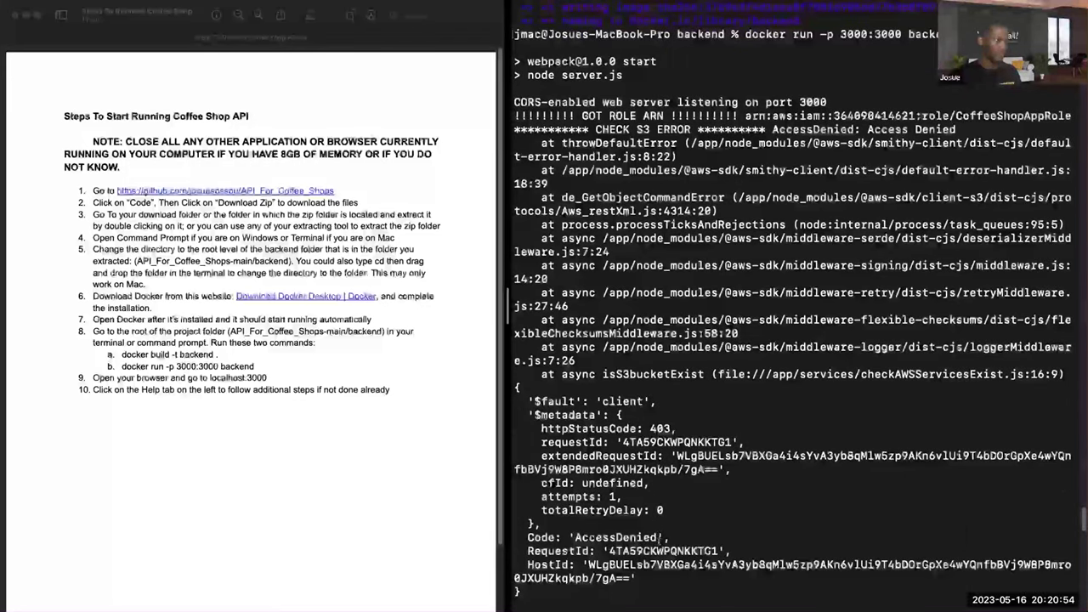
{"action": "scroll", "coordinate": [665, 489], "scroll_direction": "down", "scroll_amount": 1}
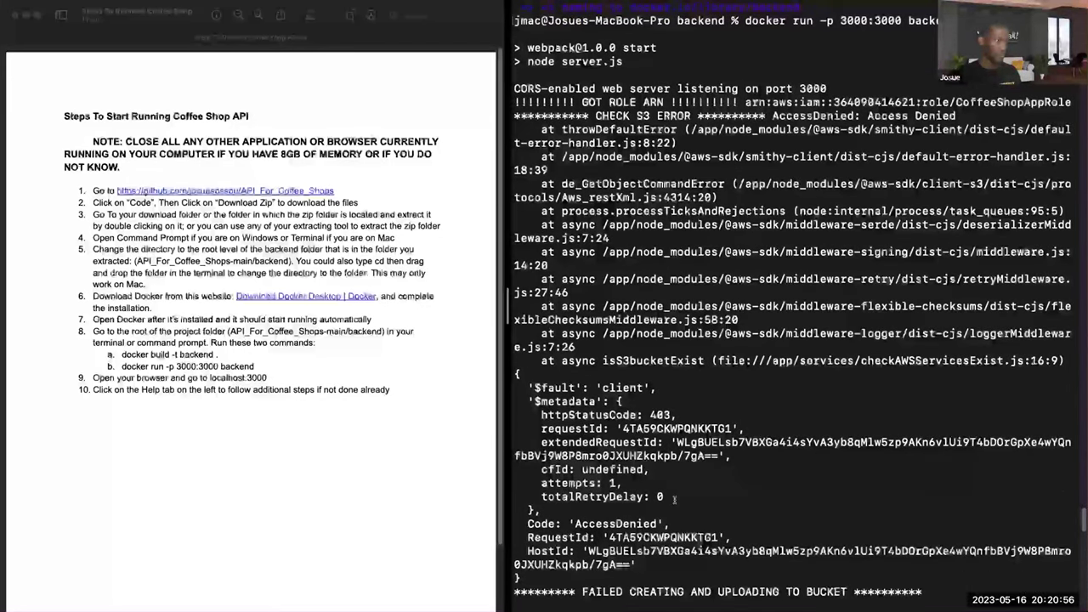
{"action": "scroll", "coordinate": [675, 499], "scroll_direction": "down", "scroll_amount": 5}
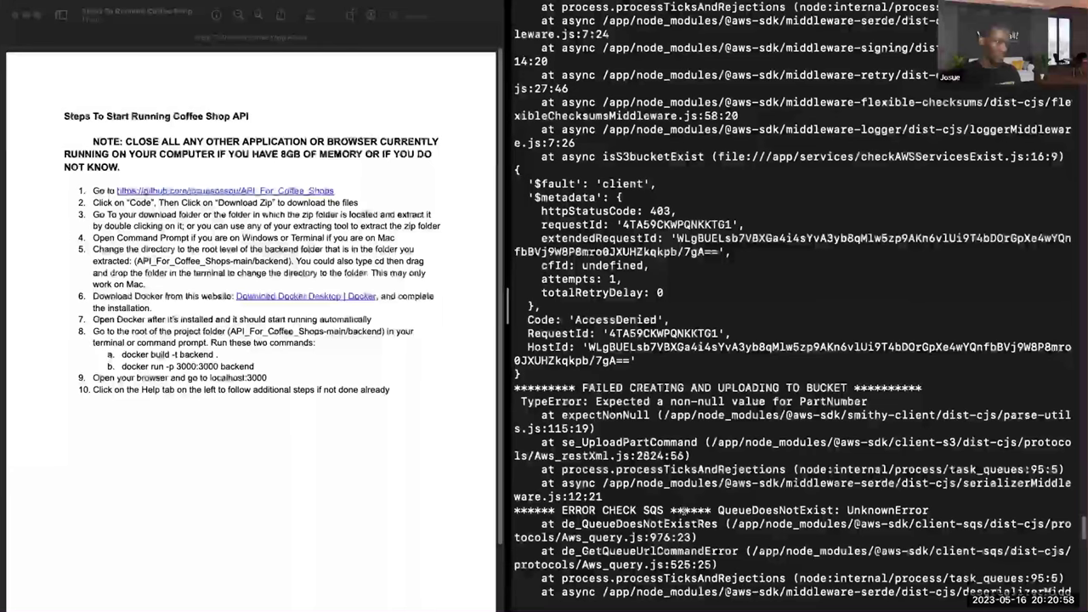
{"action": "scroll", "coordinate": [684, 487], "scroll_direction": "down", "scroll_amount": 7}
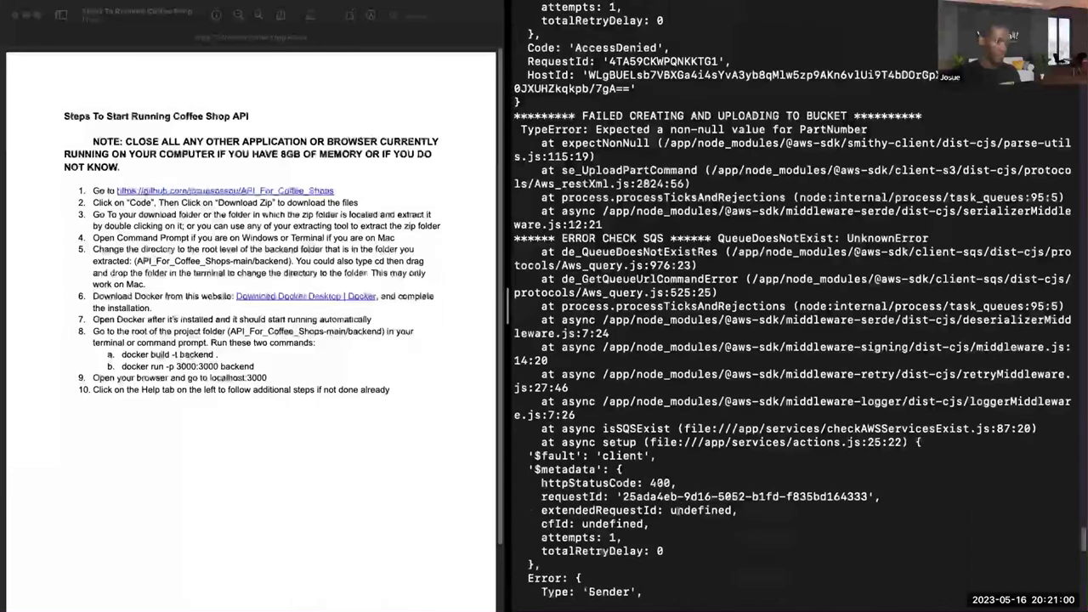
{"action": "scroll", "coordinate": [711, 509], "scroll_direction": "down", "scroll_amount": 4}
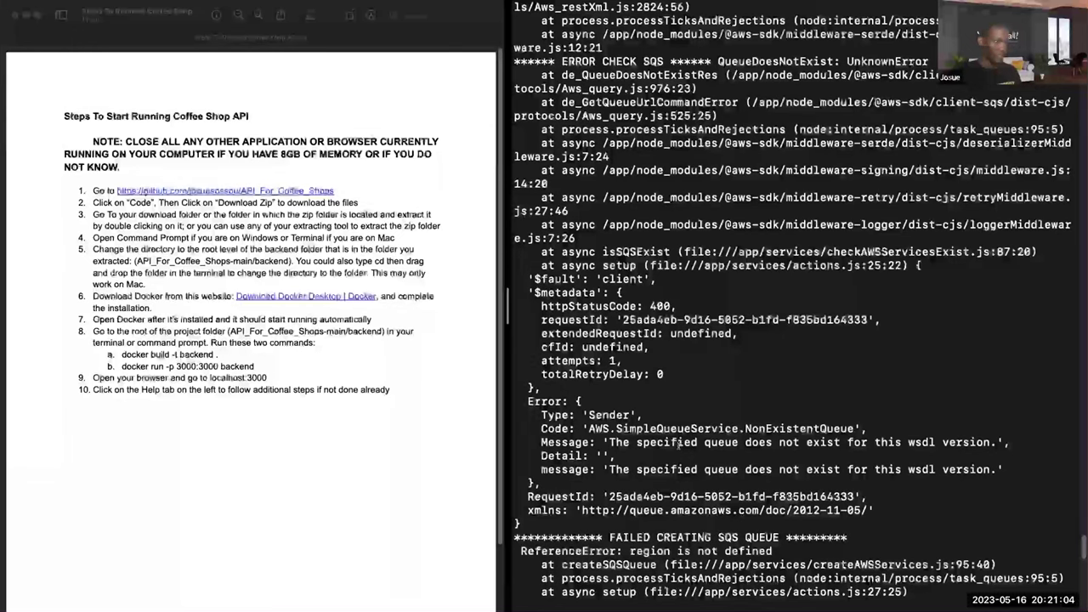
{"action": "scroll", "coordinate": [672, 460], "scroll_direction": "down", "scroll_amount": 4}
{"action": "scroll", "coordinate": [693, 474], "scroll_direction": "down", "scroll_amount": 8}
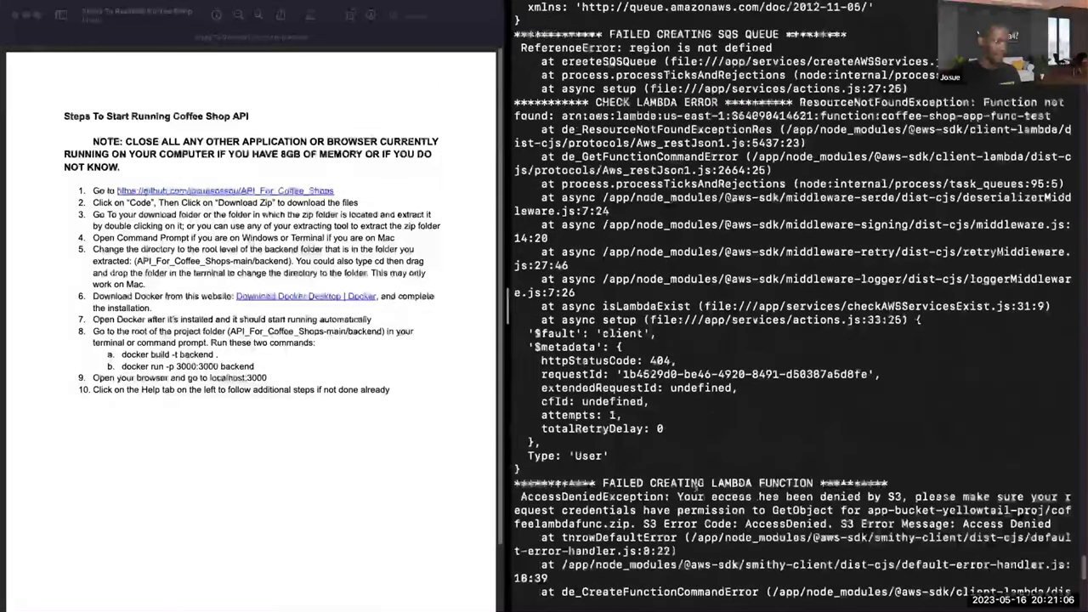
{"action": "scroll", "coordinate": [684, 440], "scroll_direction": "up", "scroll_amount": 1}
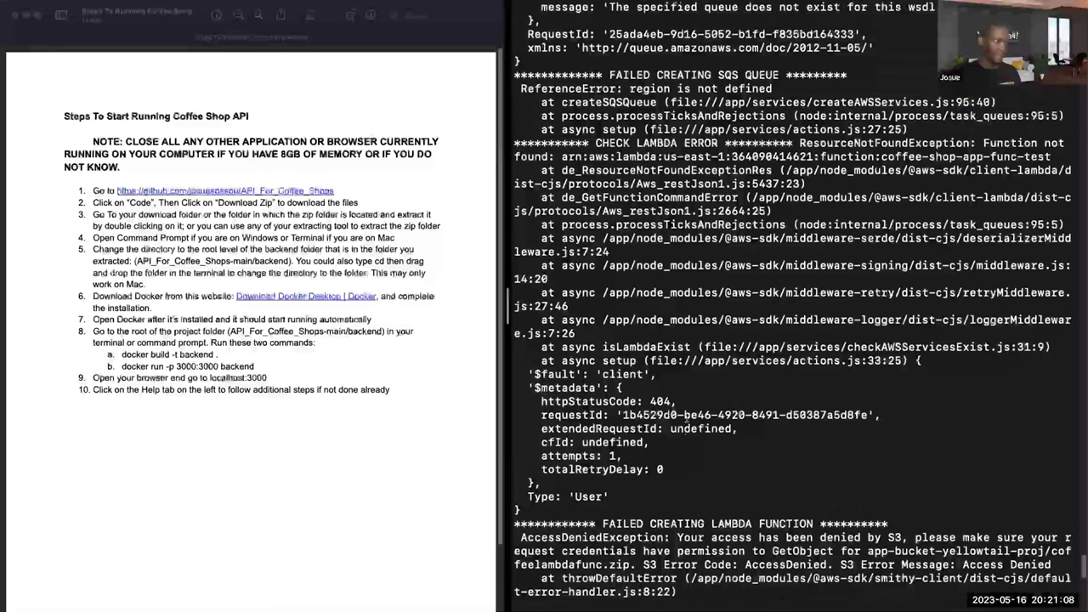
{"action": "scroll", "coordinate": [715, 412], "scroll_direction": "up", "scroll_amount": 4}
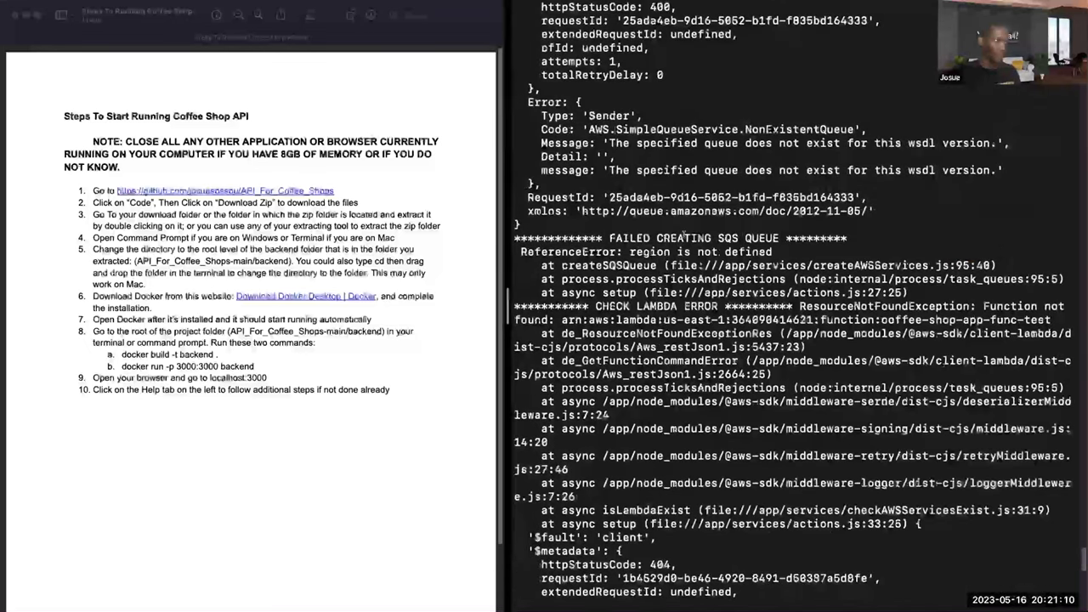
{"action": "scroll", "coordinate": [680, 214], "scroll_direction": "up", "scroll_amount": 3}
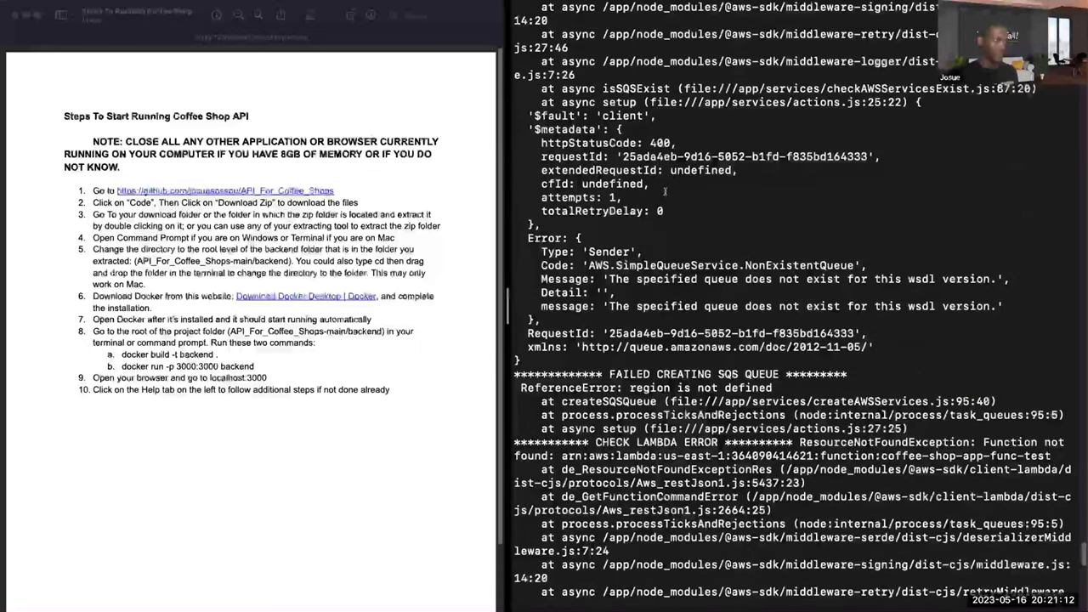
- Check the bucket's name in the S3 bucket list, then search the terminal log for "app-bucke"
{"action": "scroll", "coordinate": [660, 219], "scroll_direction": "up", "scroll_amount": 1}
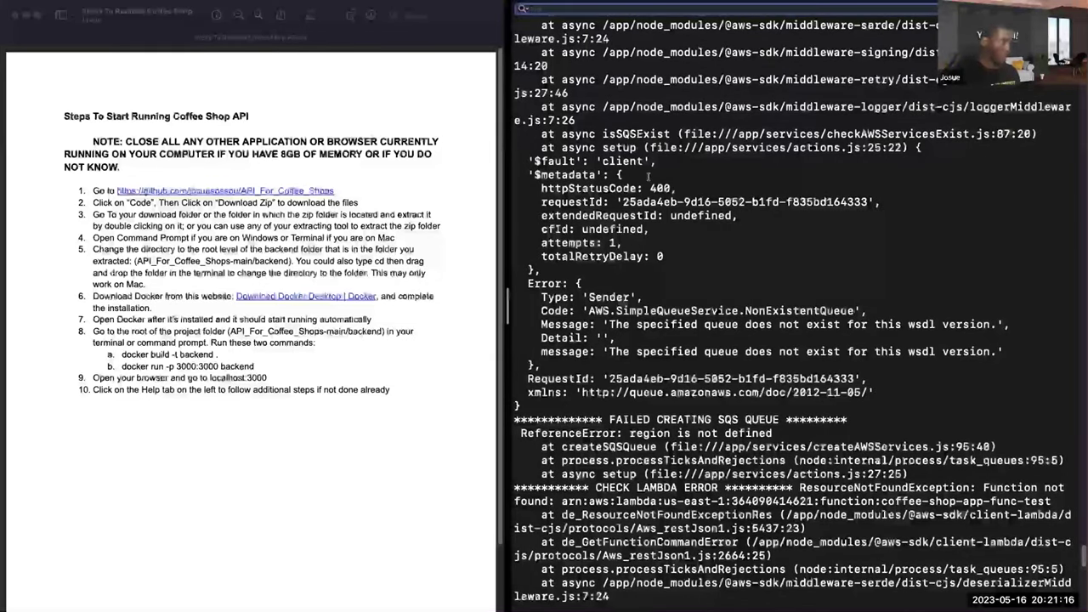
{"action": "key", "text": "ctrl+Left"}
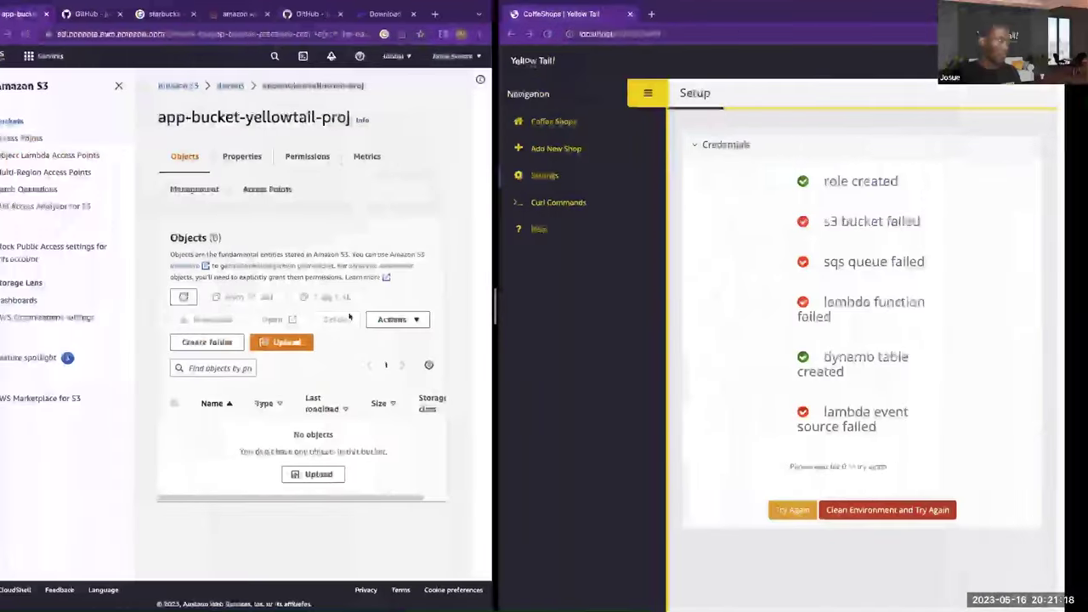
{"action": "left_click", "coordinate": [252, 85]}
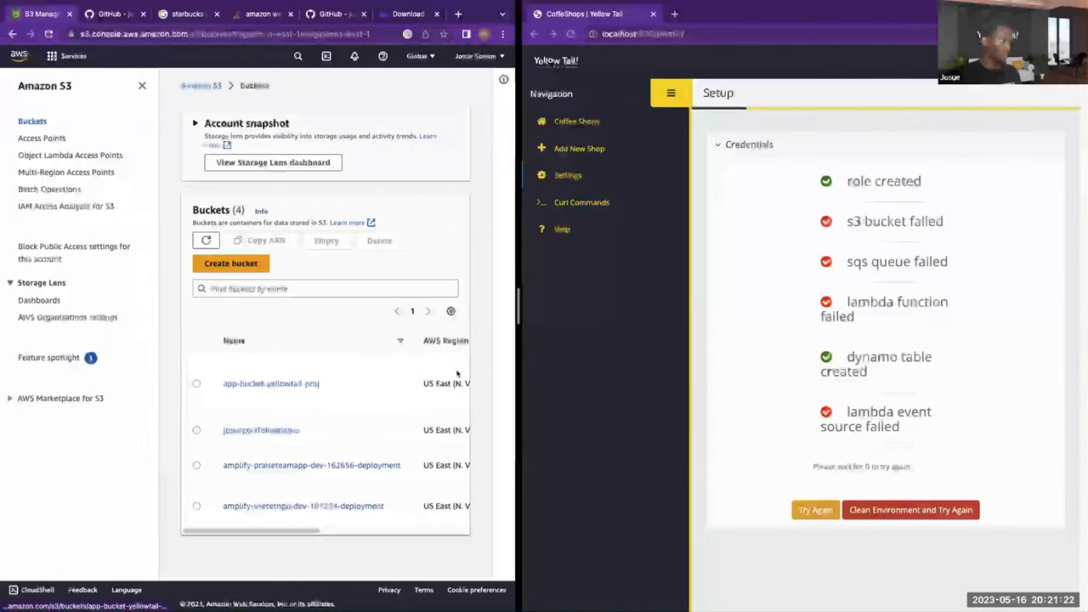
{"action": "key", "text": "ctrl+Right"}
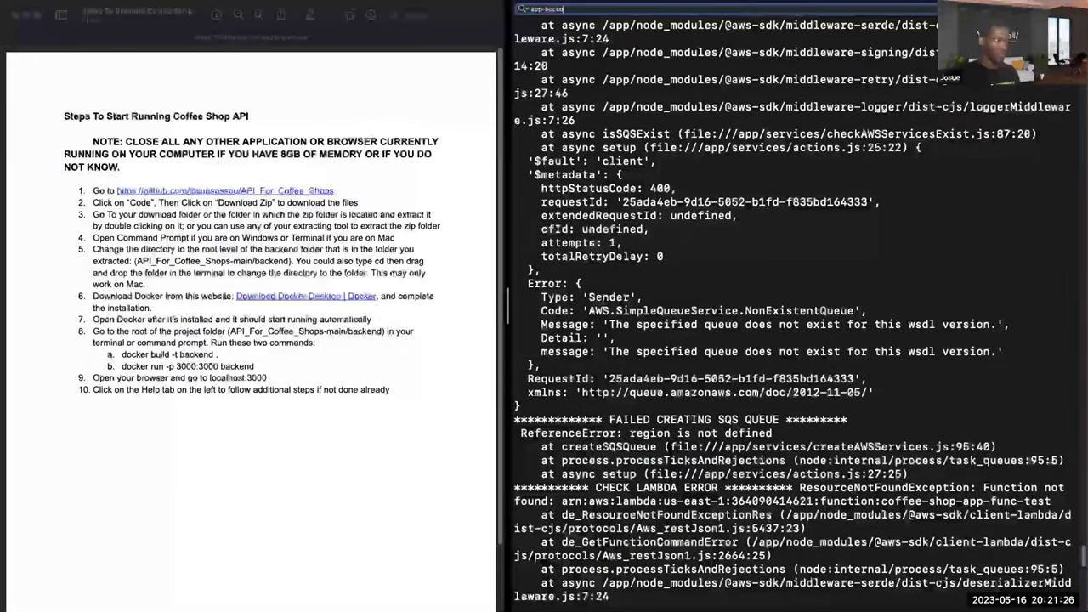
{"action": "key", "text": "Return"}
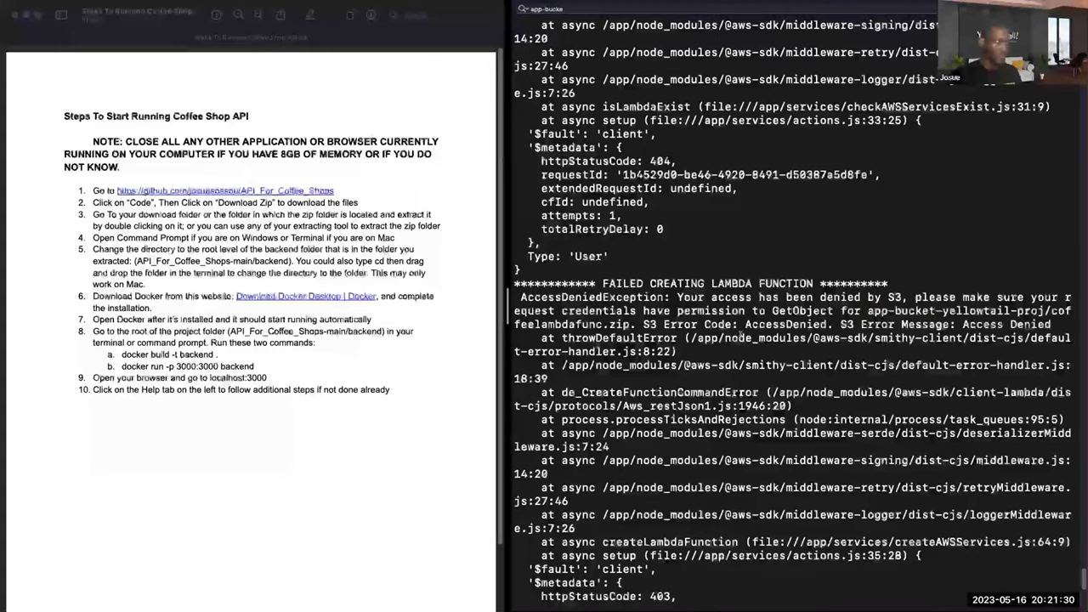
{"action": "scroll", "coordinate": [742, 338], "scroll_direction": "down", "scroll_amount": 3}
{"action": "key", "text": "ctrl+p"}
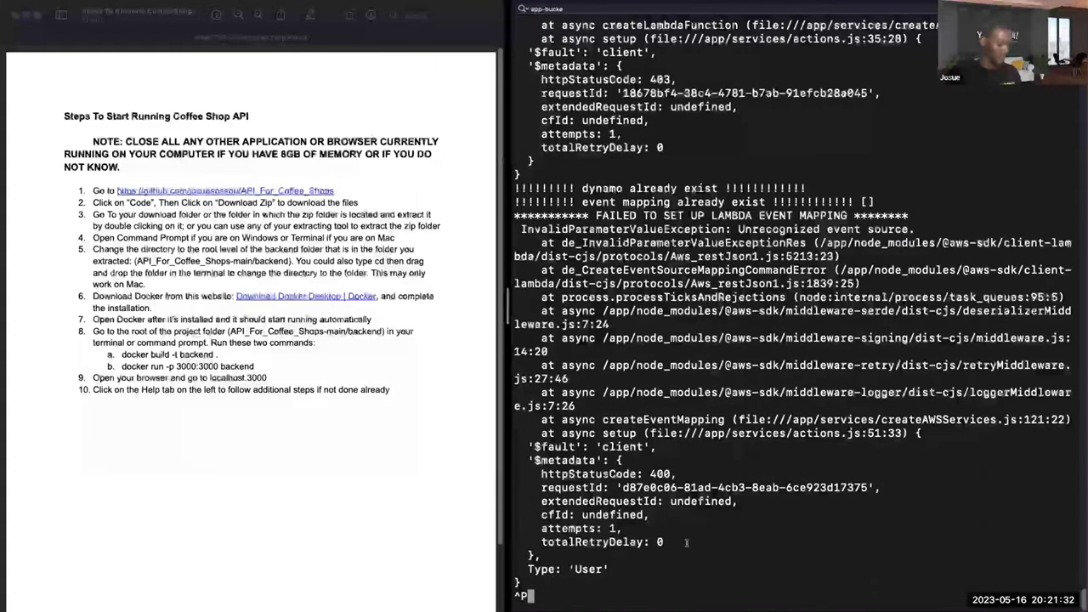
- Return to the S3 console, start an upload to the app-bucket-yellowtail-proj bucket and expand the upload's Properties section
{"action": "key", "text": "ctrl+Left"}
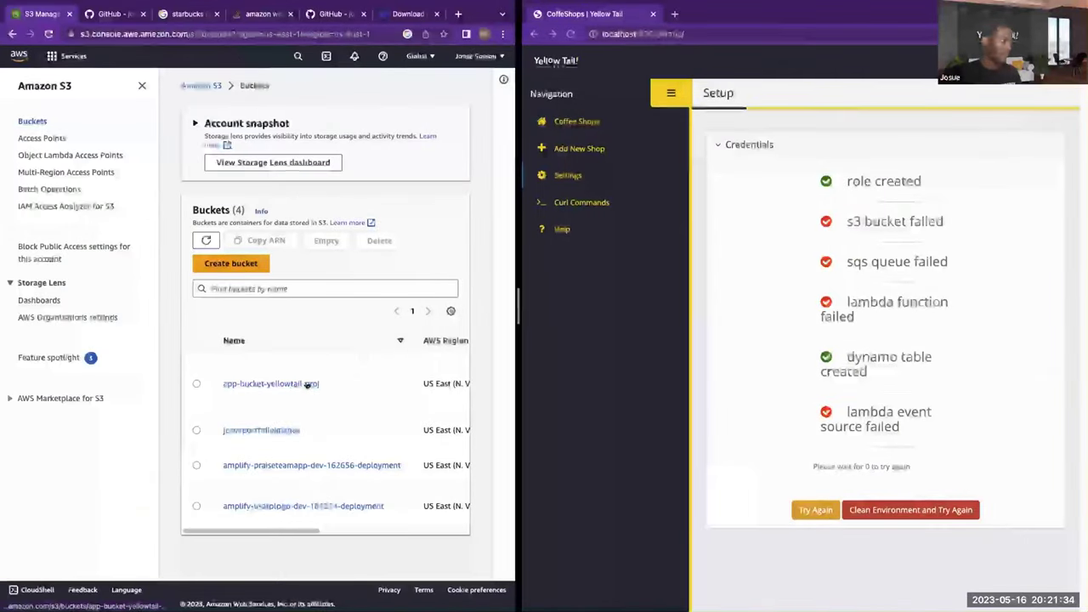
{"action": "left_click", "coordinate": [307, 386]}
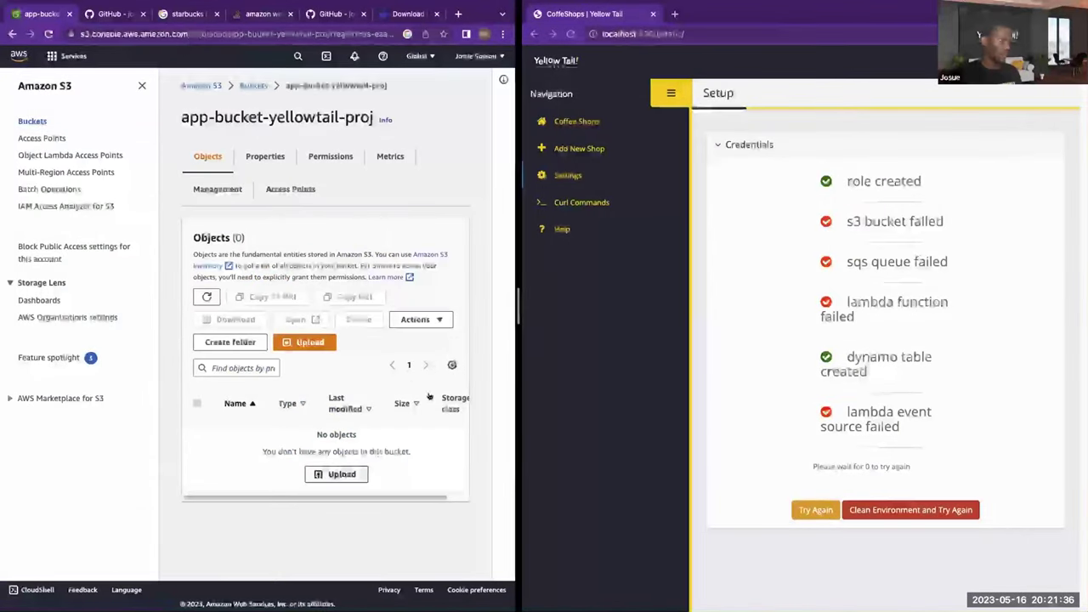
{"action": "left_click", "coordinate": [336, 473]}
{"action": "scroll", "coordinate": [314, 466], "scroll_direction": "down", "scroll_amount": 2}
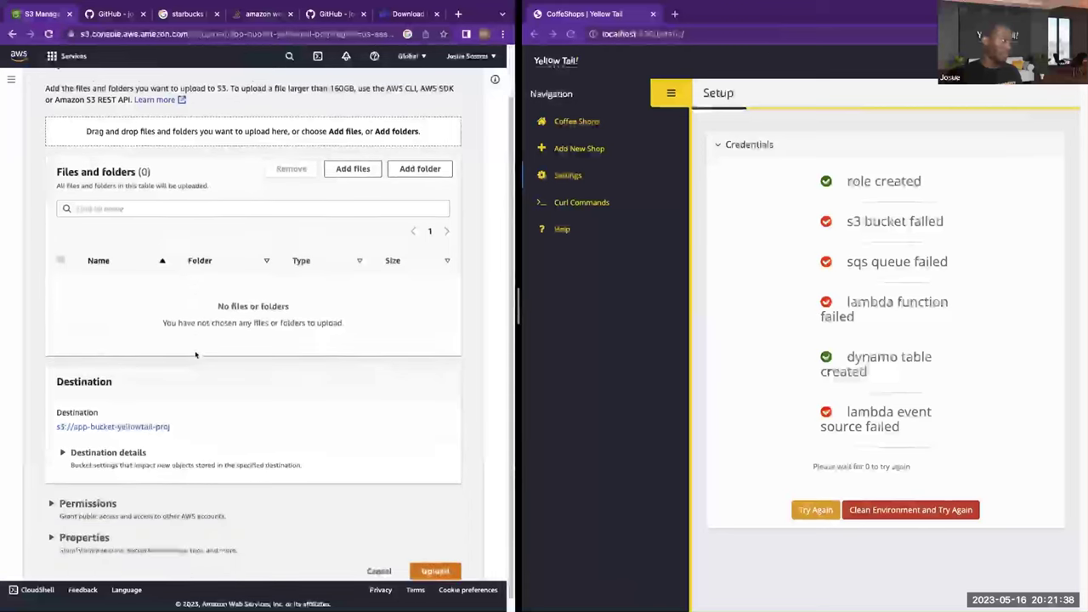
{"action": "left_click", "coordinate": [84, 528]}
{"action": "scroll", "coordinate": [319, 338], "scroll_direction": "down", "scroll_amount": 1}
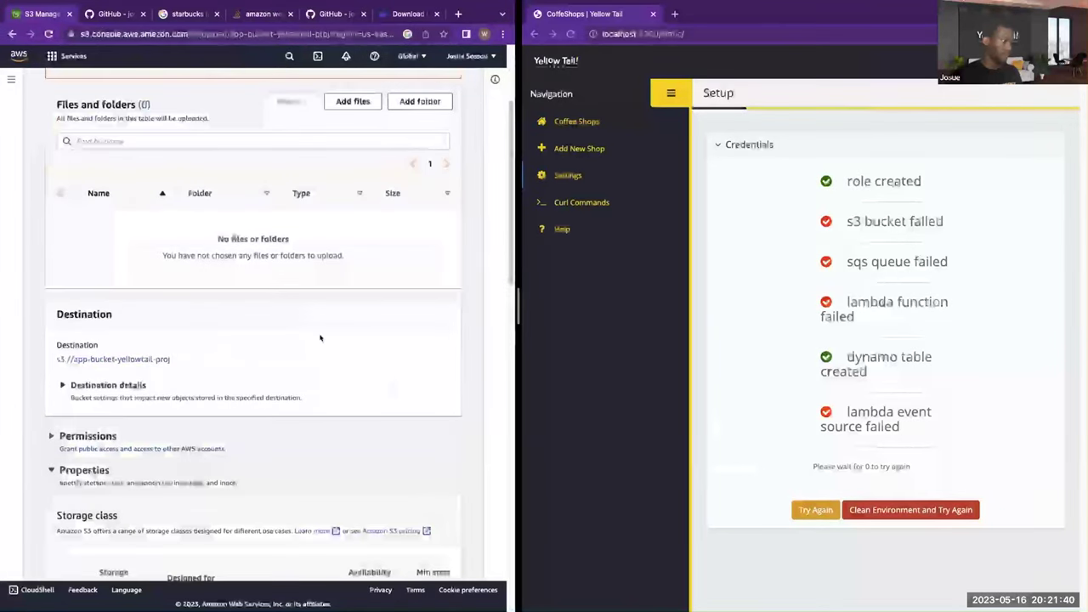
{"action": "scroll", "coordinate": [275, 272], "scroll_direction": "up", "scroll_amount": 1}
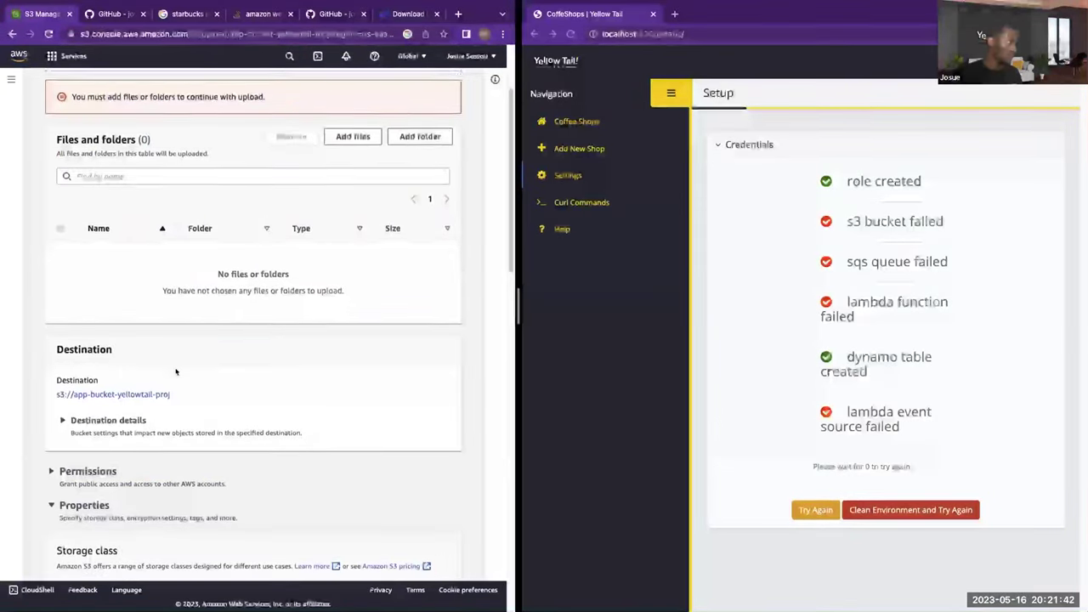
{"action": "scroll", "coordinate": [180, 368], "scroll_direction": "down", "scroll_amount": 2}
{"action": "scroll", "coordinate": [180, 367], "scroll_direction": "up", "scroll_amount": 2}
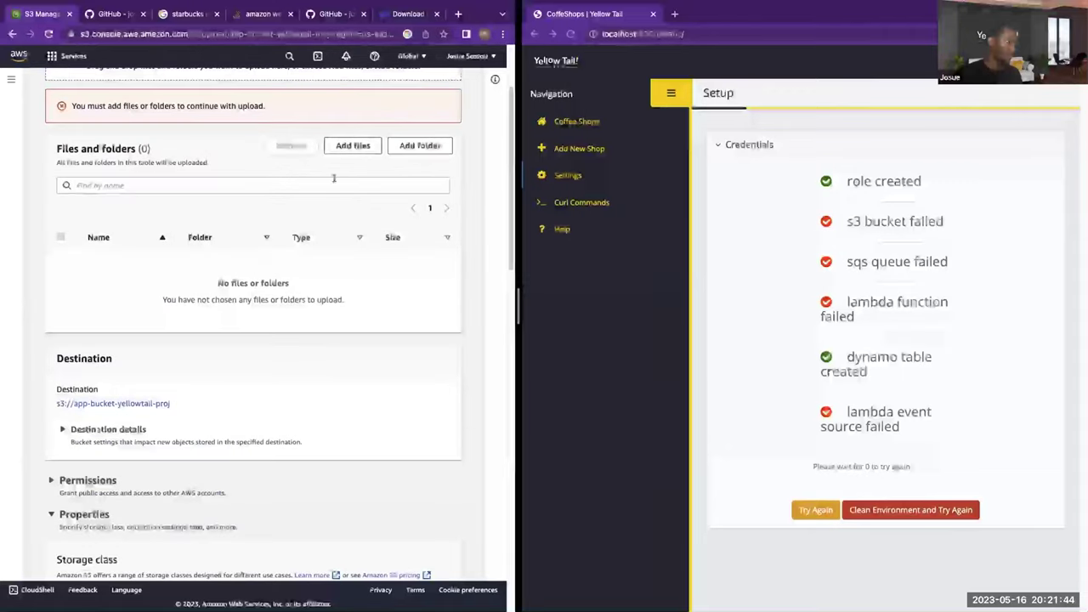
{"action": "left_click", "coordinate": [362, 150]}
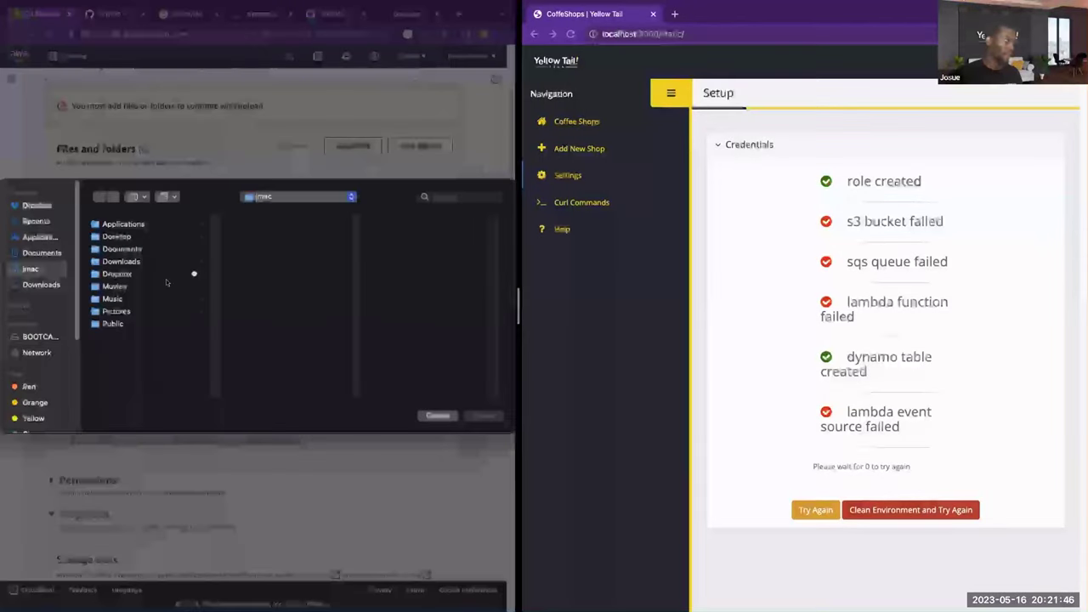
{"action": "left_click", "coordinate": [115, 249]}
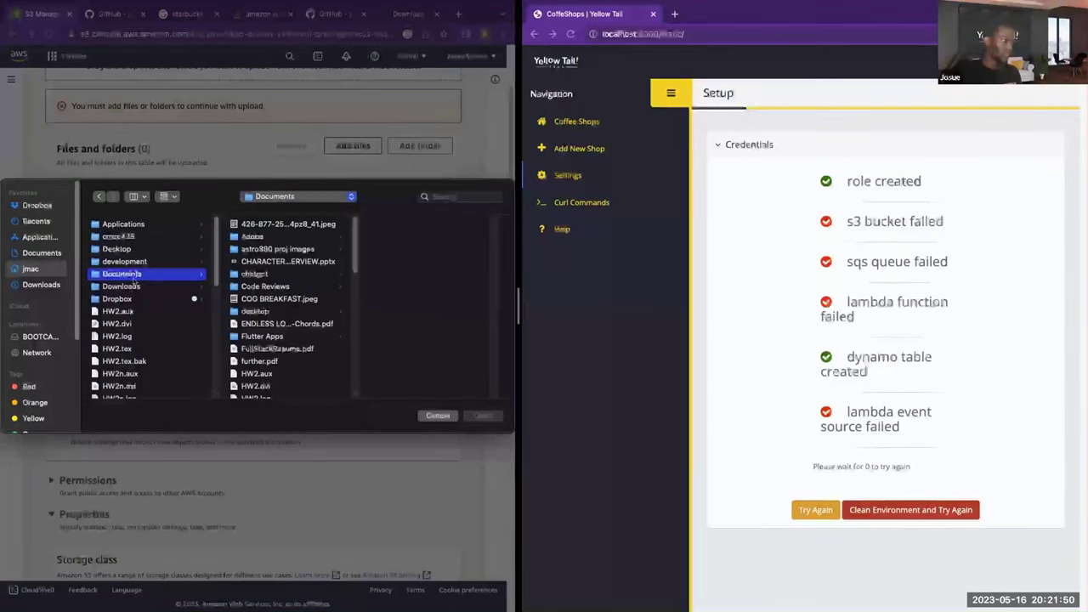
{"action": "key", "text": "Down"}
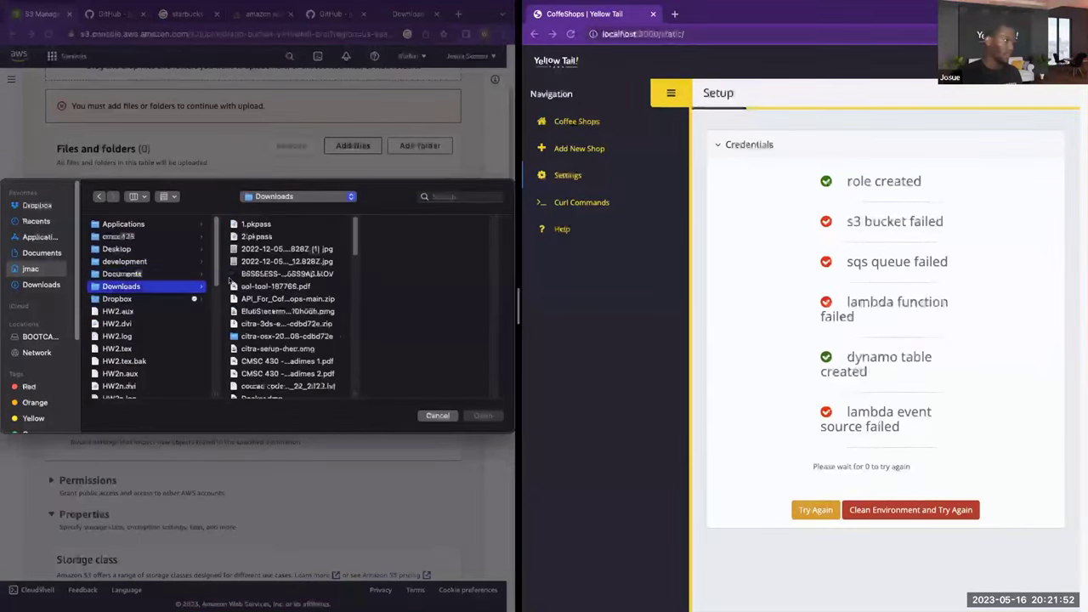
{"action": "key", "text": "Up"}
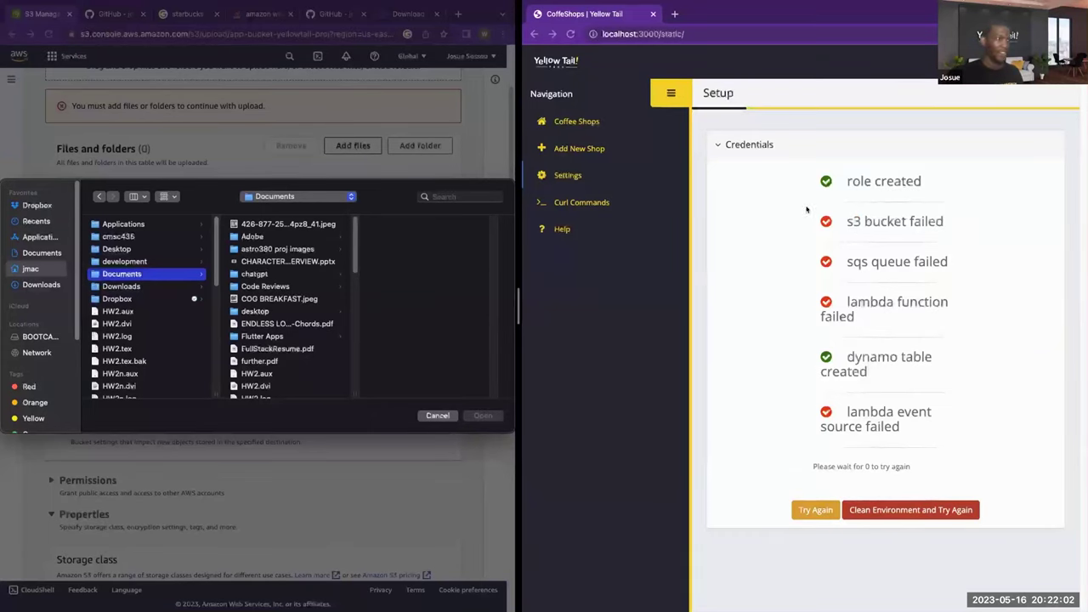
{"action": "scroll", "coordinate": [269, 284], "scroll_direction": "down", "scroll_amount": 3}
{"action": "scroll", "coordinate": [269, 288], "scroll_direction": "up", "scroll_amount": 3}
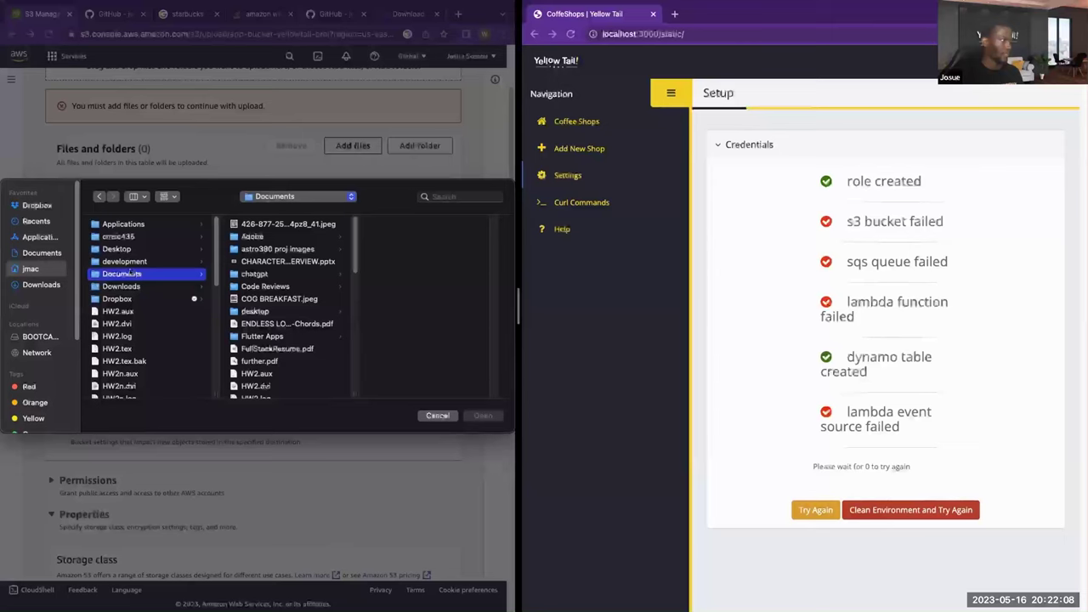
{"action": "scroll", "coordinate": [243, 286], "scroll_direction": "down", "scroll_amount": 1}
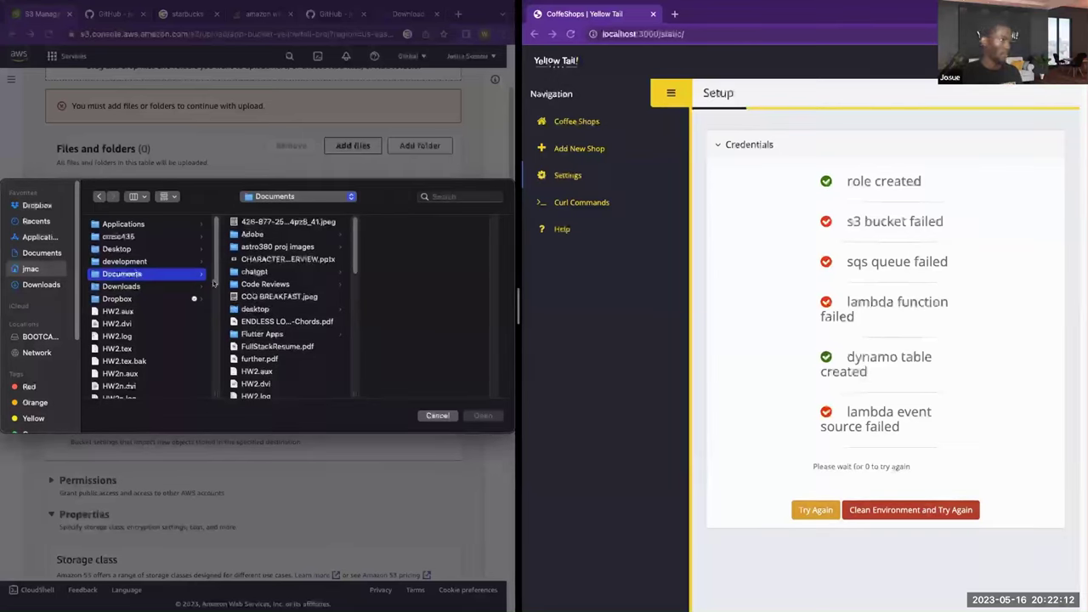
{"action": "left_click", "coordinate": [151, 290]}
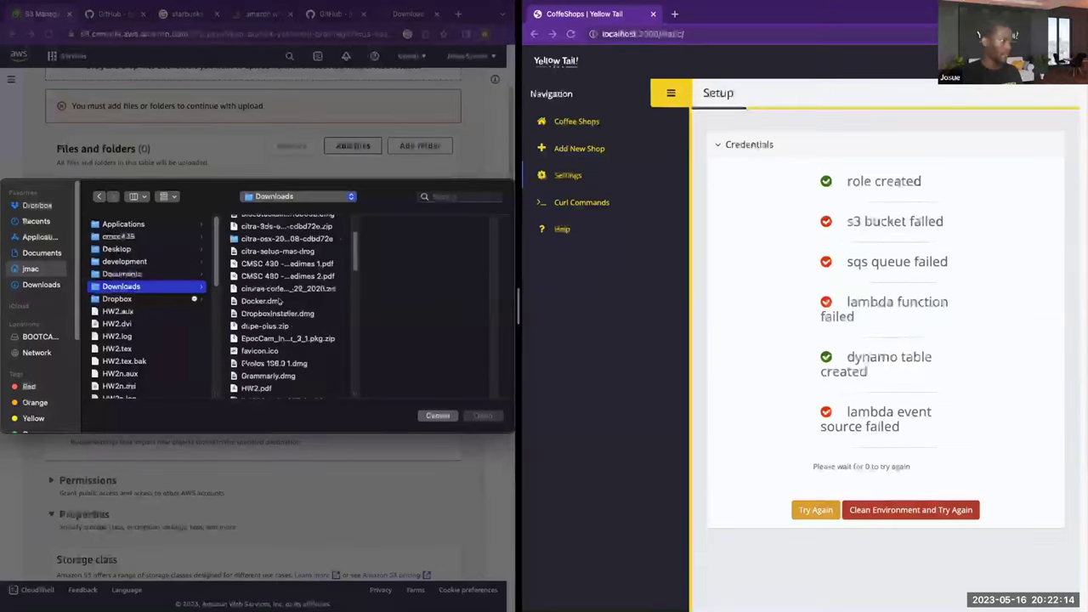
{"action": "left_click", "coordinate": [140, 274]}
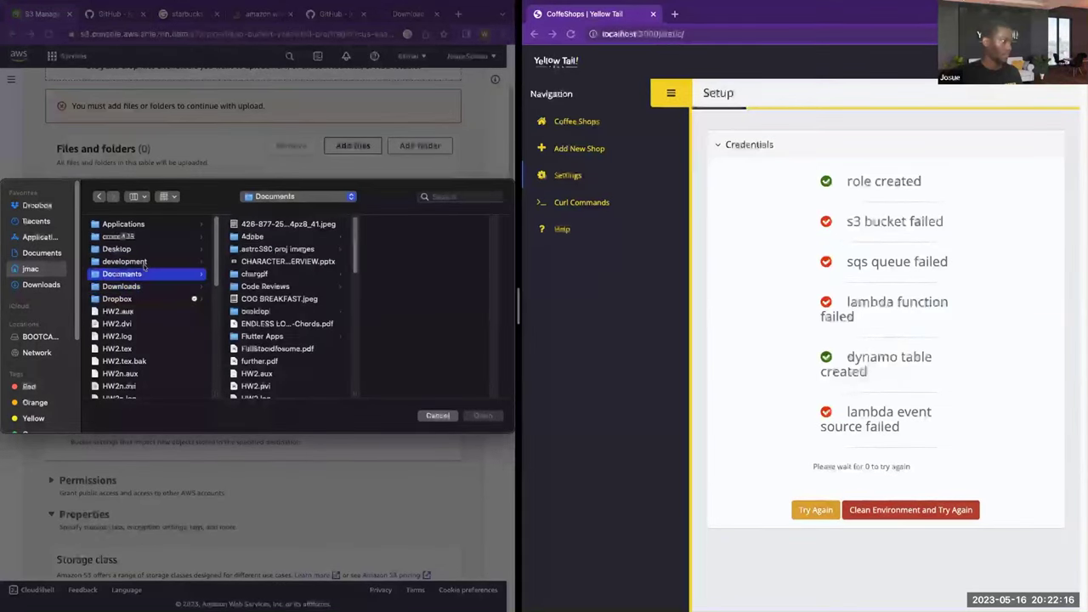
{"action": "scroll", "coordinate": [304, 291], "scroll_direction": "down", "scroll_amount": 1}
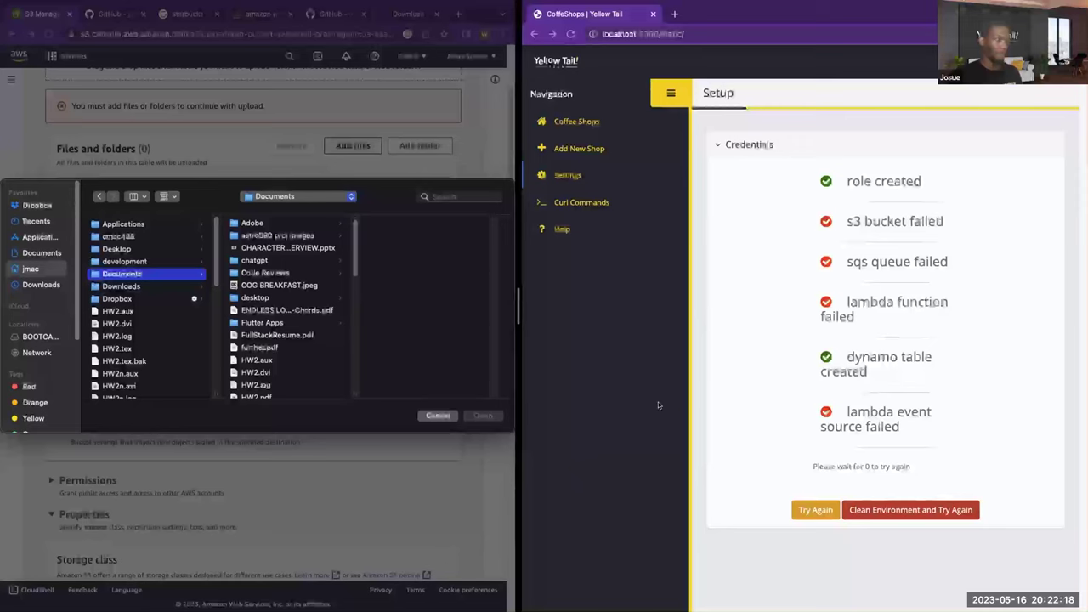
{"action": "left_click", "coordinate": [438, 416]}
- Return to the terminal and stop the running backend container
{"action": "key", "text": "ctrl+Right"}
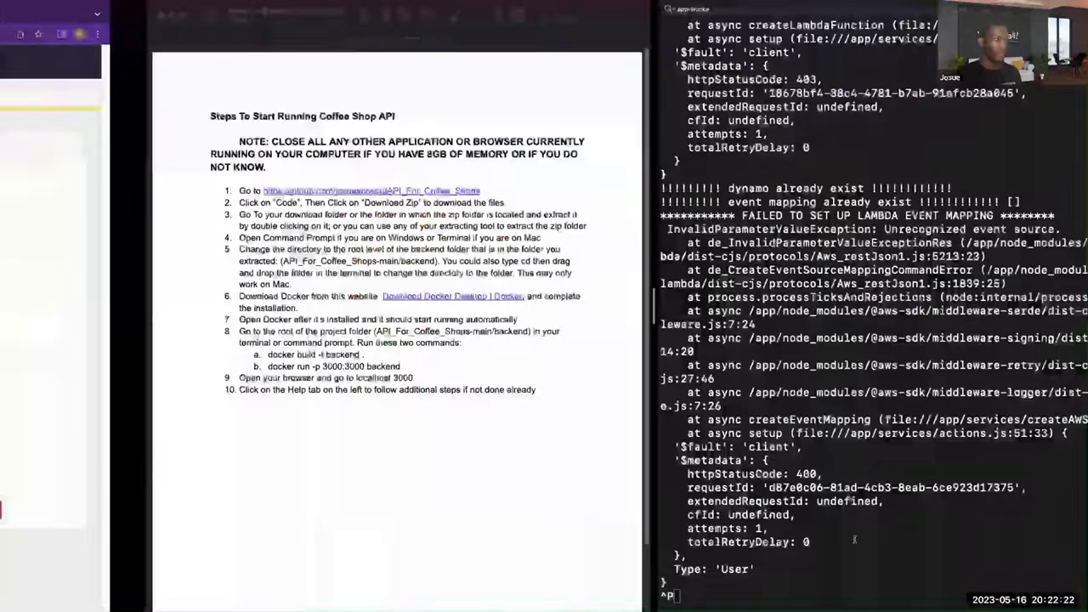
{"action": "right_click", "coordinate": [656, 522]}
{"action": "left_click", "coordinate": [669, 581]}
{"action": "key", "text": "ctrl+q"}
{"action": "key", "text": "BackSpace"}
{"action": "key", "text": "ctrl+c"}
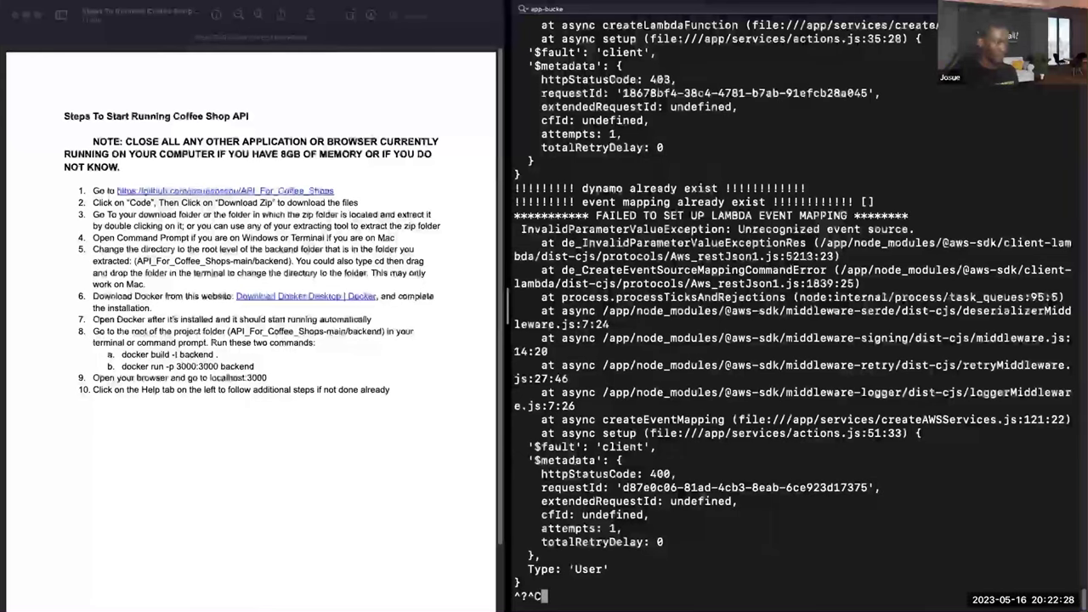
{"action": "key", "text": "Return"}
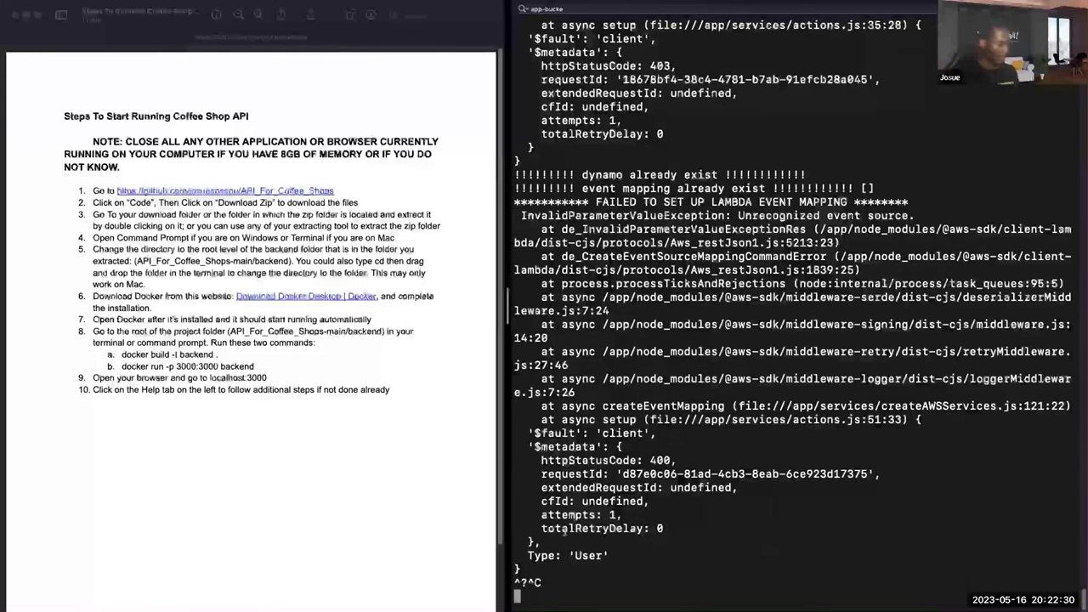
{"action": "key", "text": "ctrl+Left"}
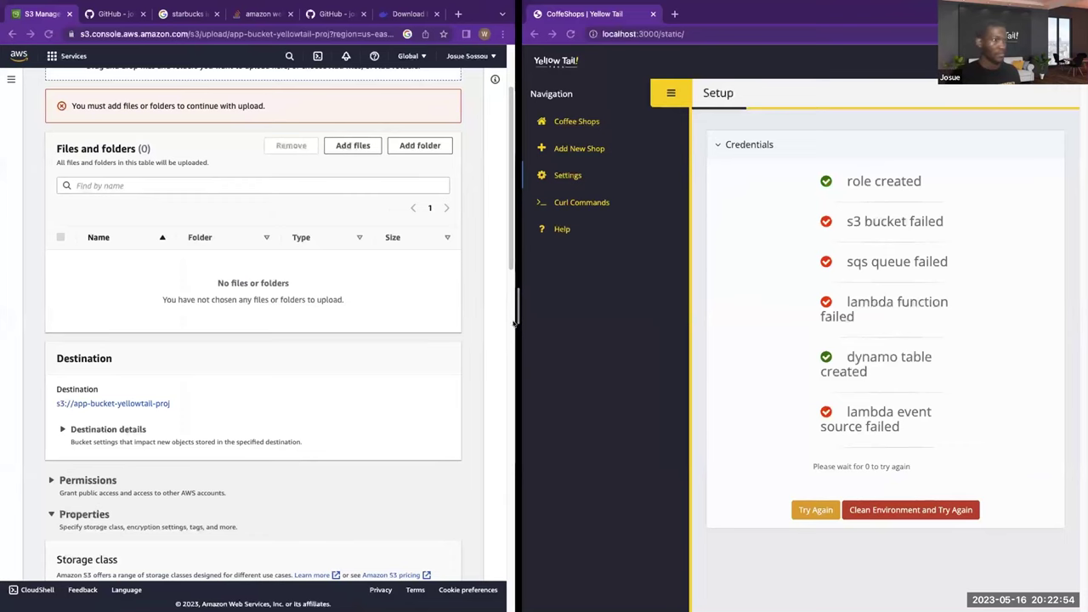
{"action": "key", "text": "ctrl+Right"}
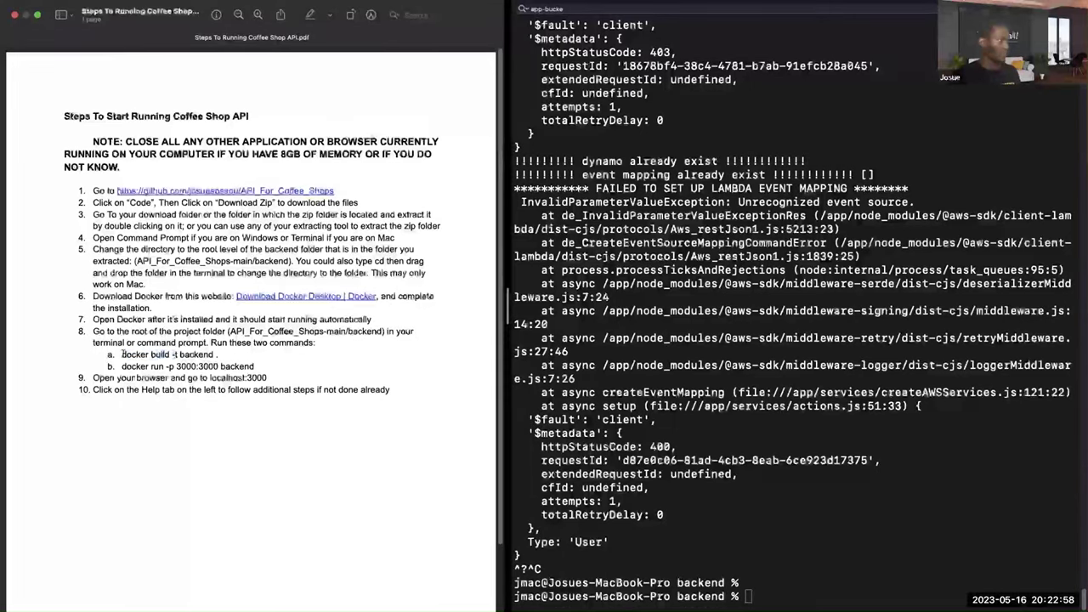
{"action": "left_click_drag", "start_coordinate": [121, 354], "coordinate": [223, 354]}
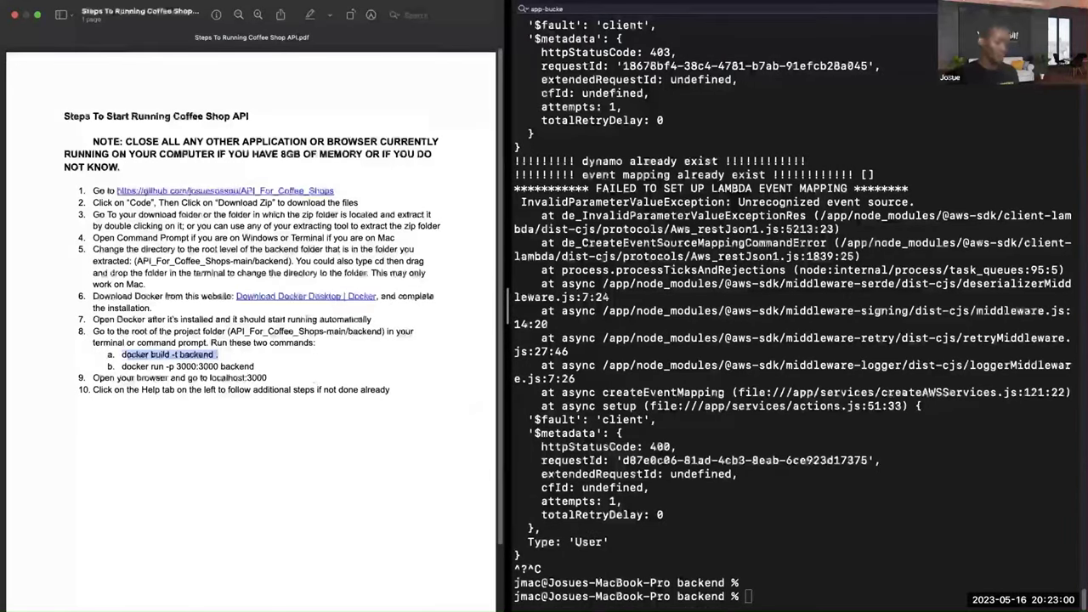
{"action": "key", "text": "super+Tab"}
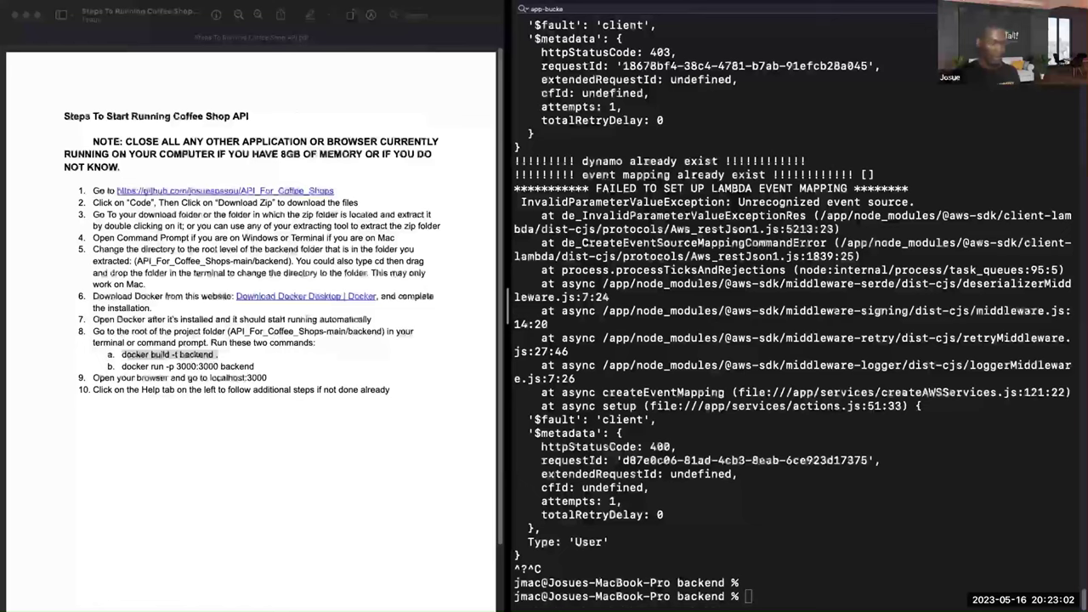
{"action": "key", "text": "super+Tab"}
{"action": "left_click", "coordinate": [153, 360]}
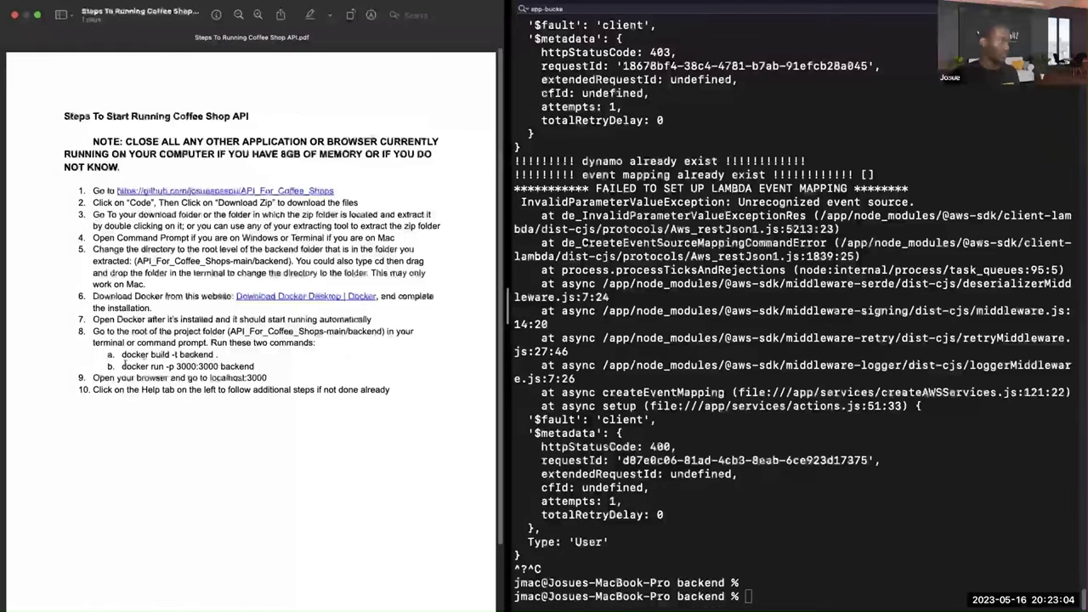
- Copy the command "docker run -p 3000:3000 backend" from the setup guide and run it in the terminal to restart the backend
{"action": "left_click_drag", "start_coordinate": [122, 364], "coordinate": [257, 360]}
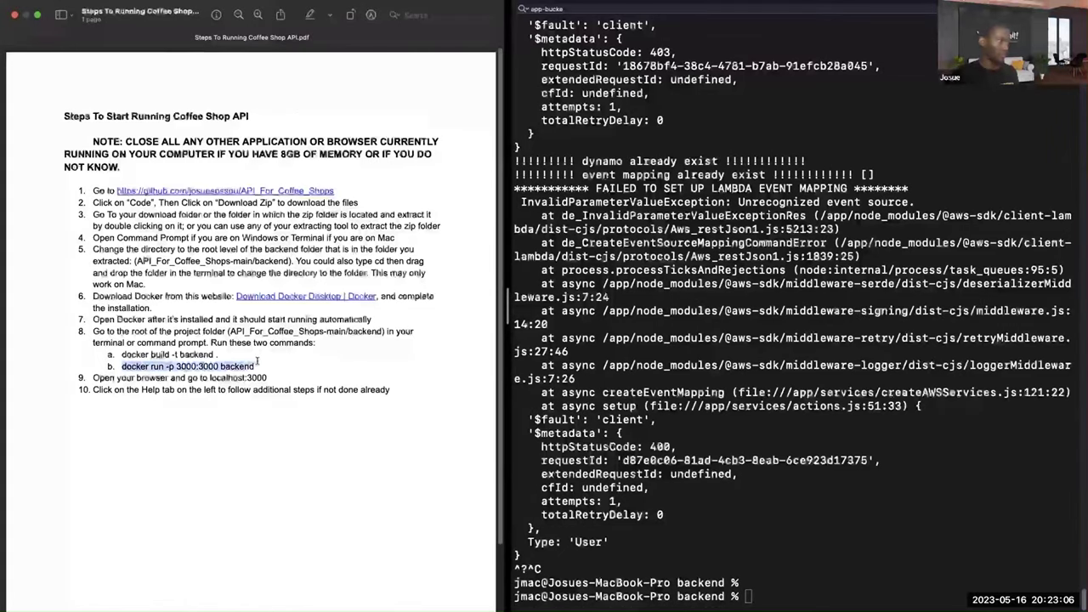
{"action": "key", "text": "super+Tab"}
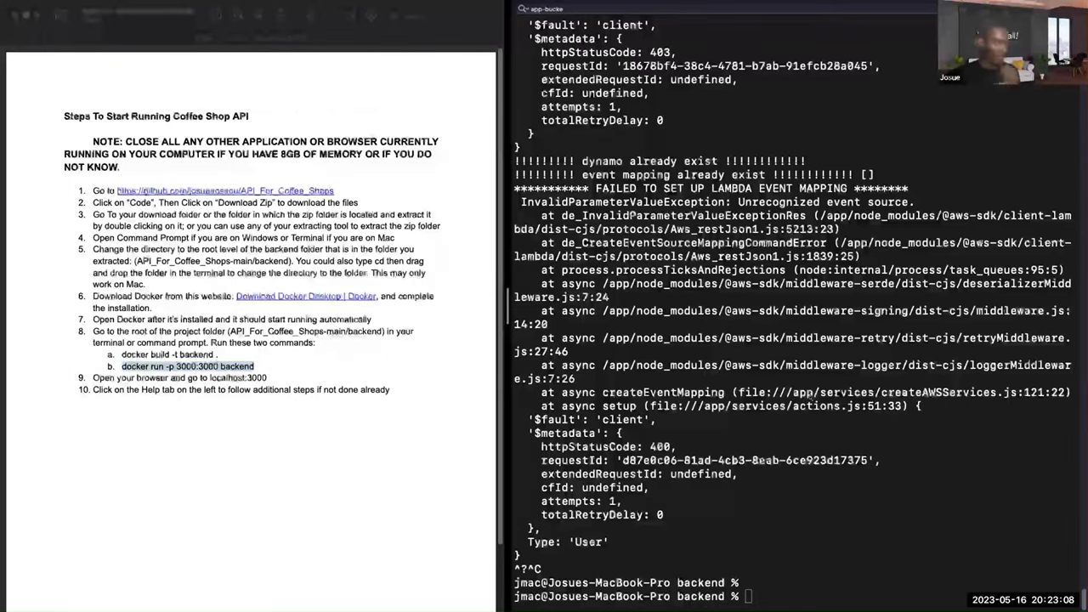
{"action": "key", "text": "super+Tab"}
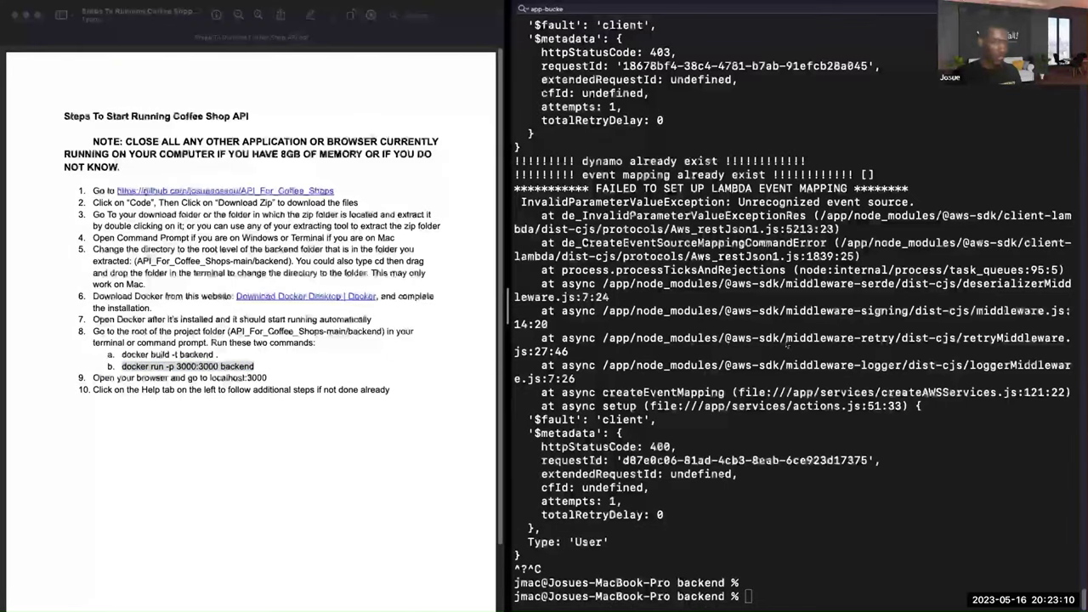
{"action": "key", "text": "ctrl+Right"}
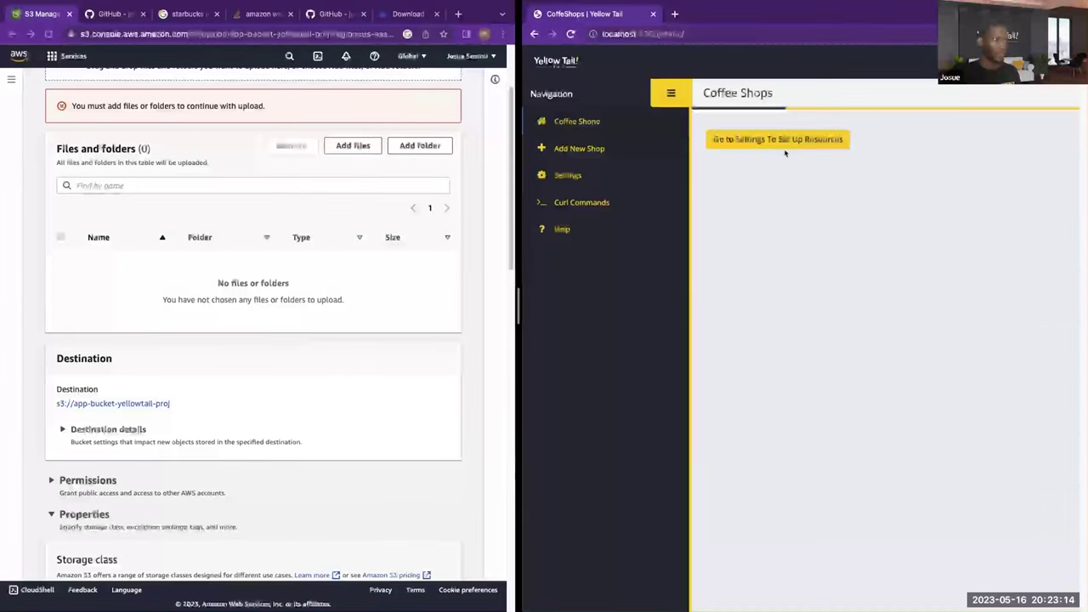
{"action": "left_click", "coordinate": [569, 202]}
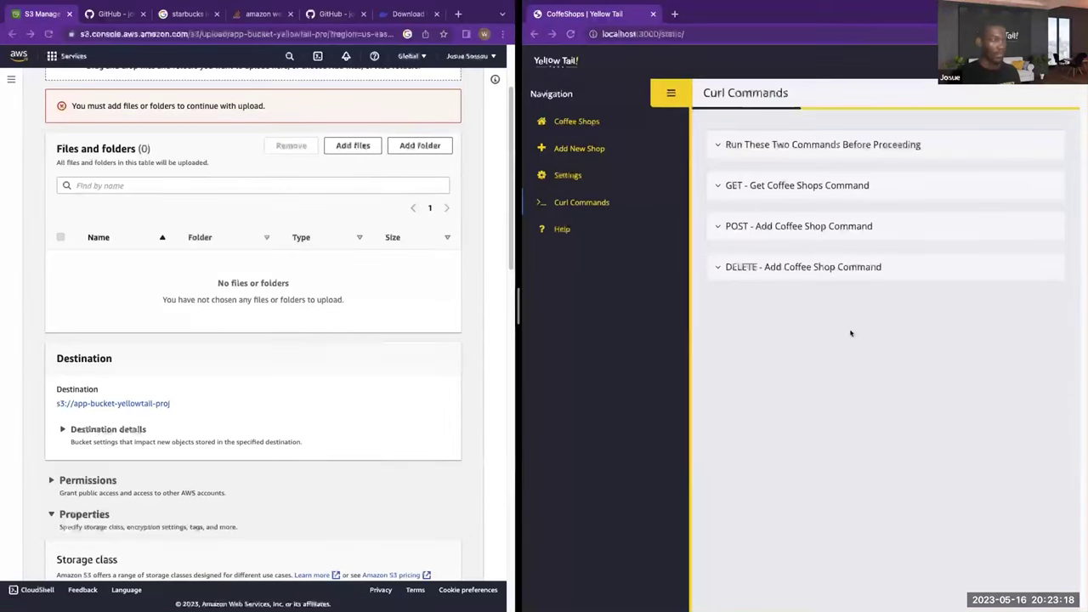
{"action": "key", "text": "ctrl+Right"}
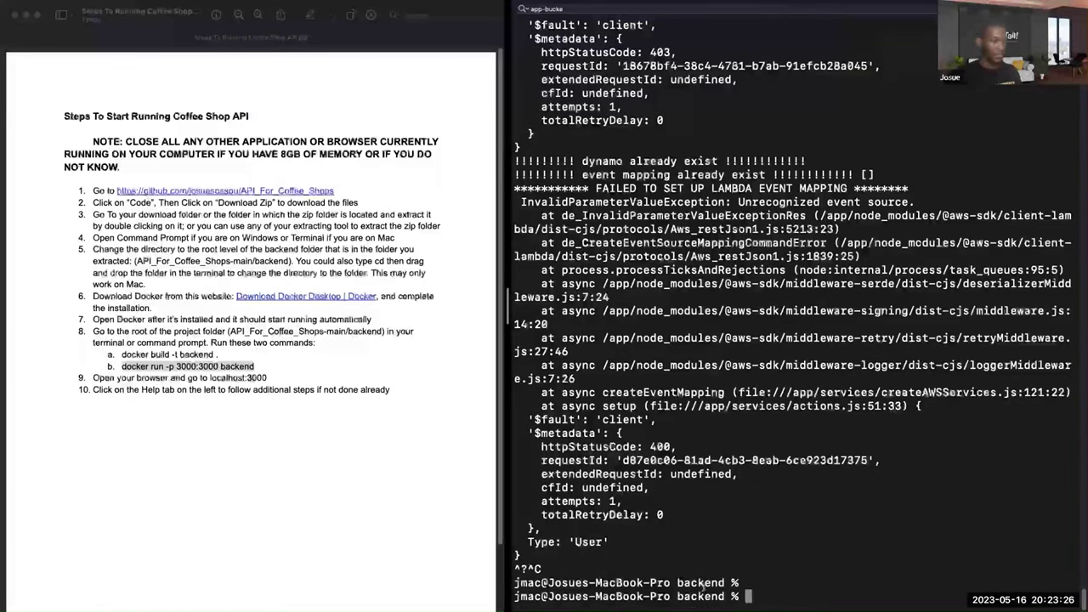
{"action": "key", "text": "super+v"}
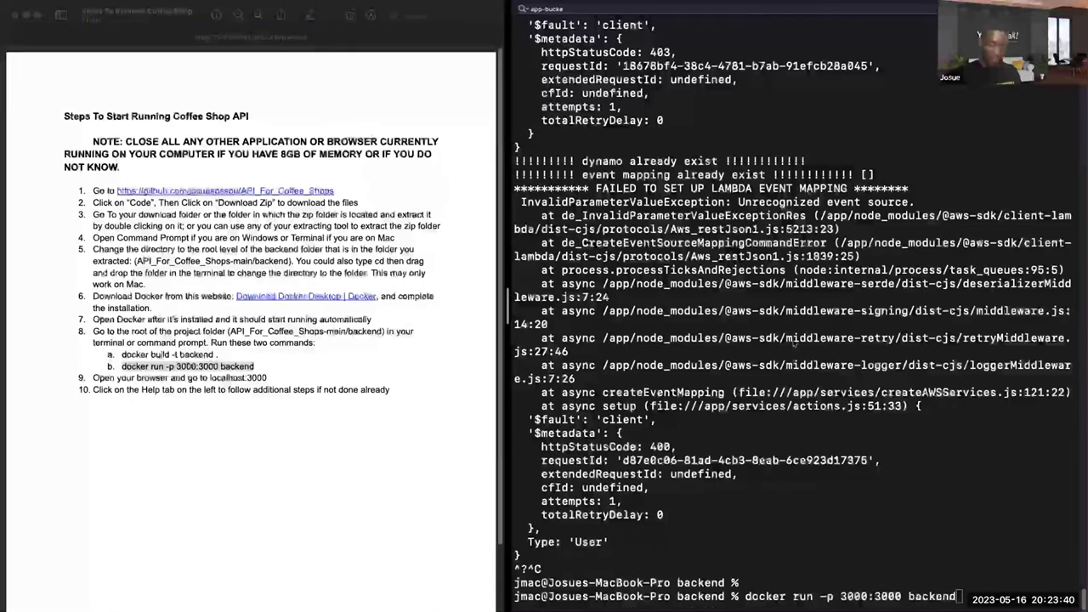
- Reload the CoffeeShops page in the browser and run the AWS resource setup from its settings
{"action": "key", "text": "ctrl+Left"}
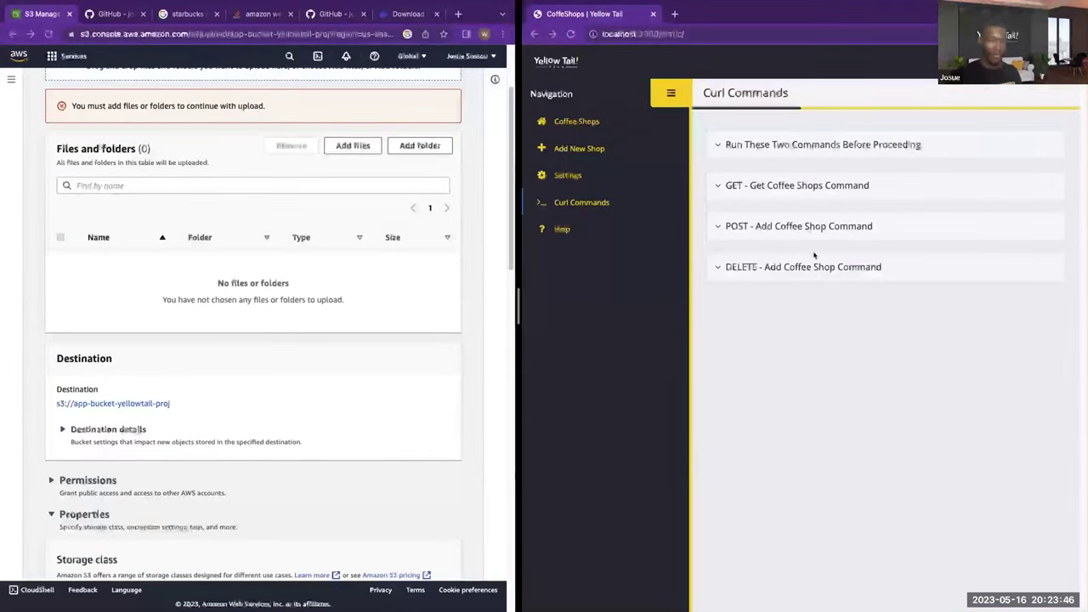
{"action": "left_click", "coordinate": [571, 34]}
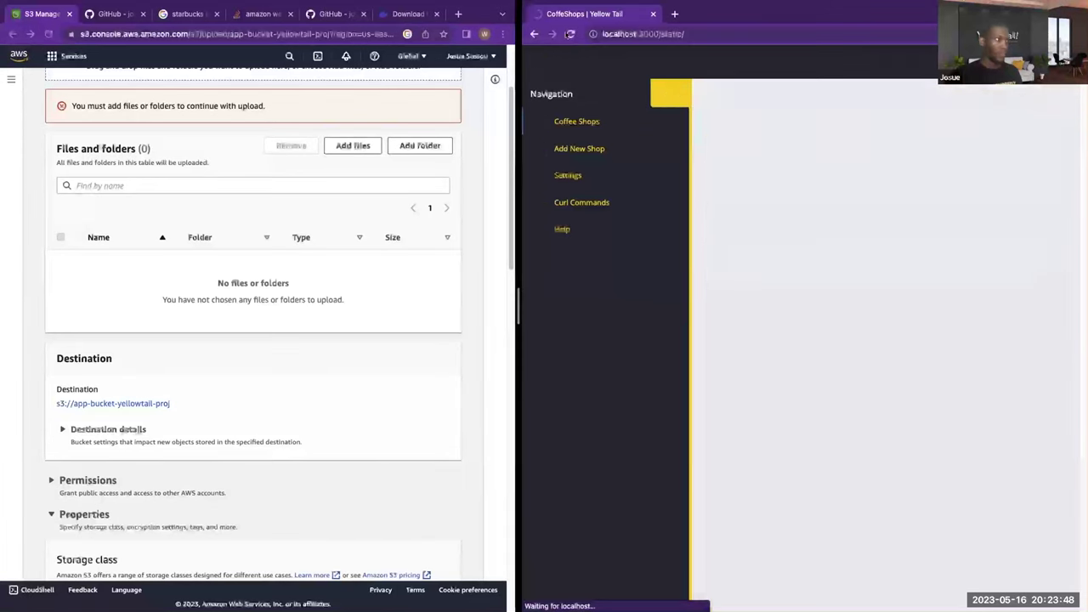
{"action": "left_click", "coordinate": [583, 225]}
{"action": "left_click", "coordinate": [581, 202]}
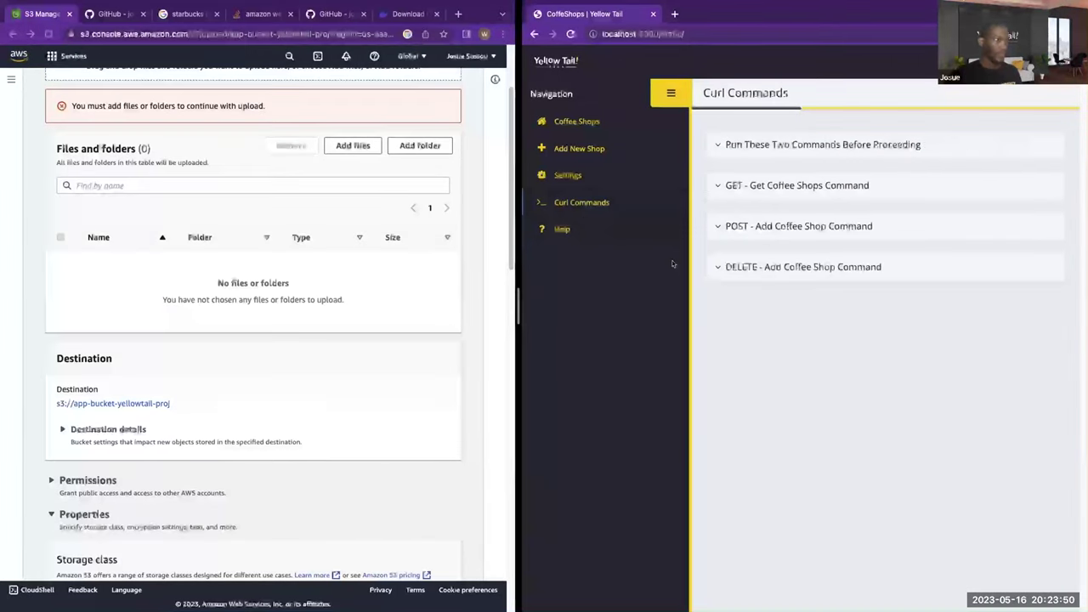
{"action": "left_click", "coordinate": [568, 175]}
{"action": "left_click", "coordinate": [885, 305]}
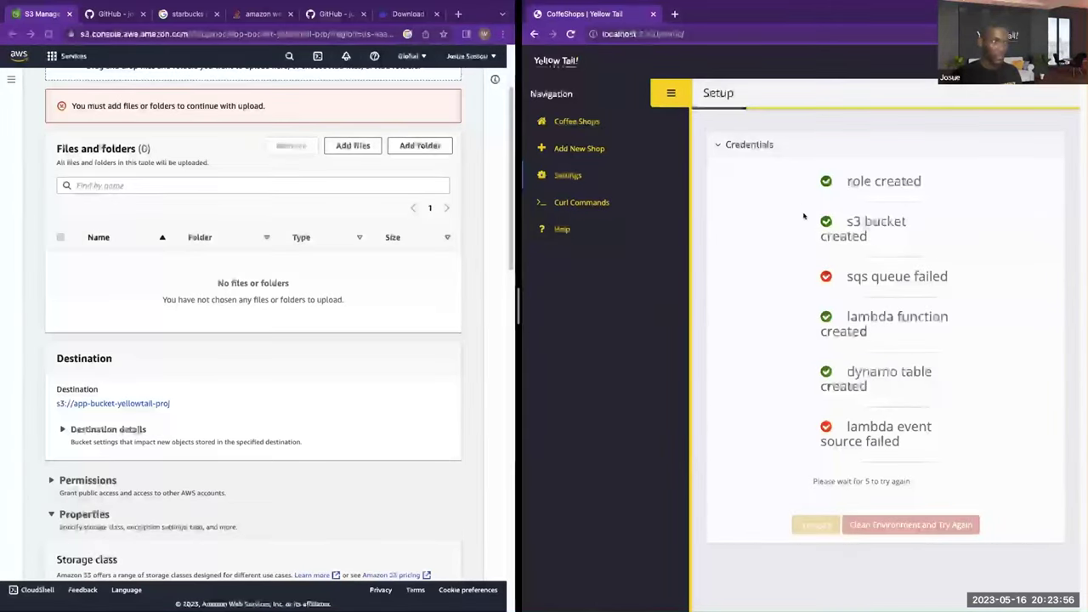
- Review the status of each resource in the setup results and run the setup again
{"action": "triple_click", "coordinate": [849, 223]}
{"action": "left_click", "coordinate": [848, 223]}
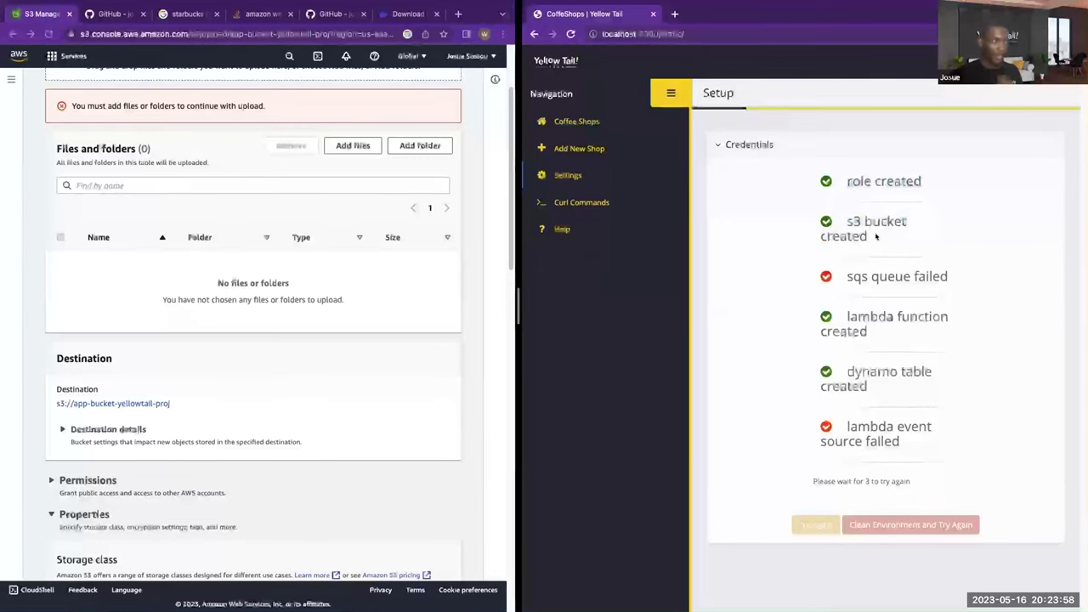
{"action": "triple_click", "coordinate": [849, 223]}
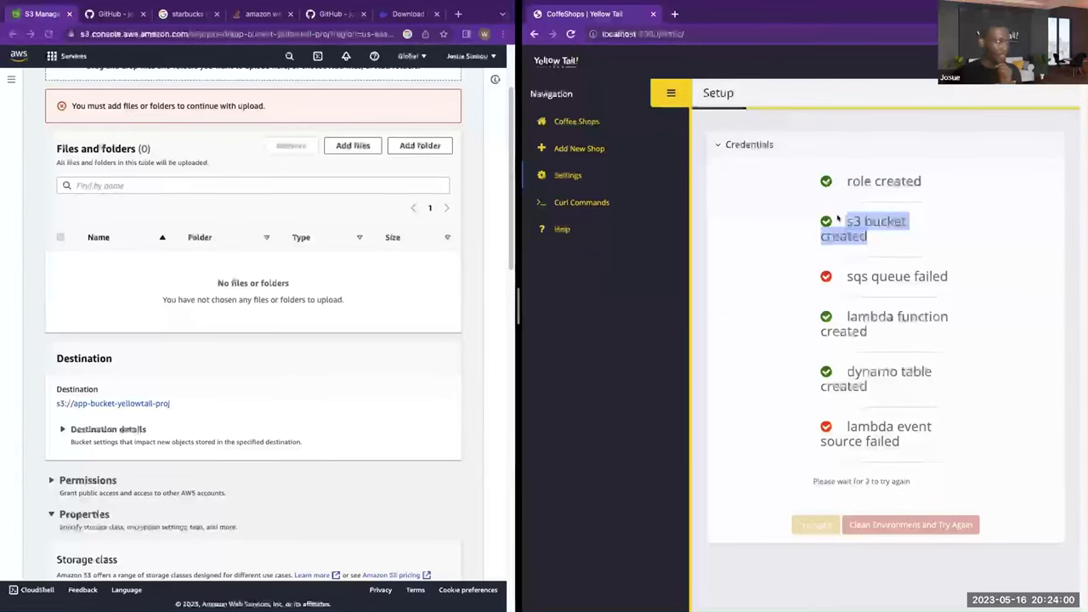
{"action": "left_click", "coordinate": [860, 223]}
{"action": "left_click_drag", "start_coordinate": [861, 222], "coordinate": [850, 180]}
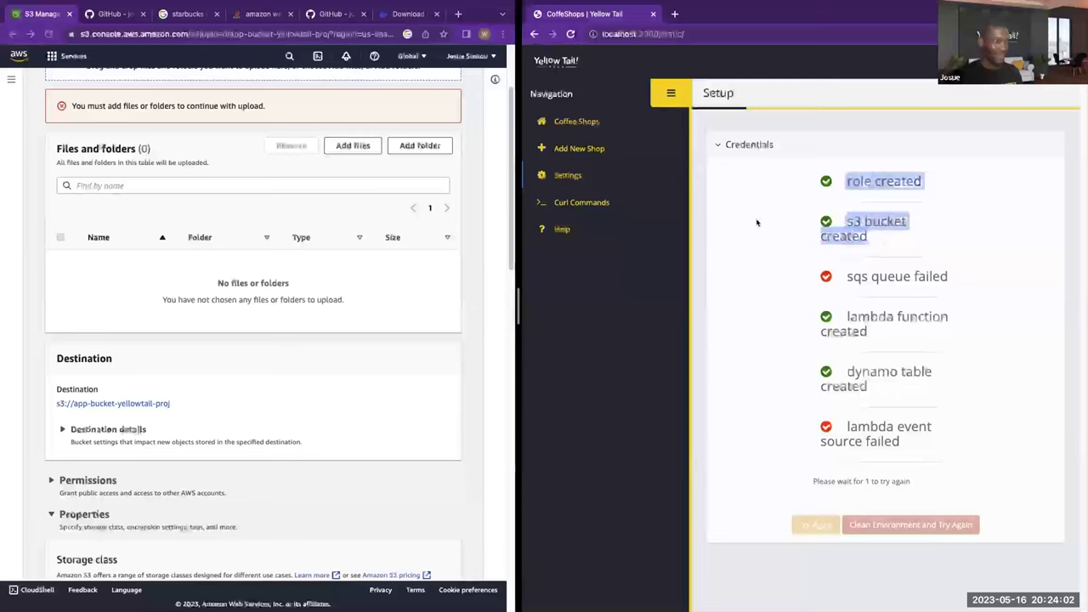
{"action": "left_click", "coordinate": [840, 290]}
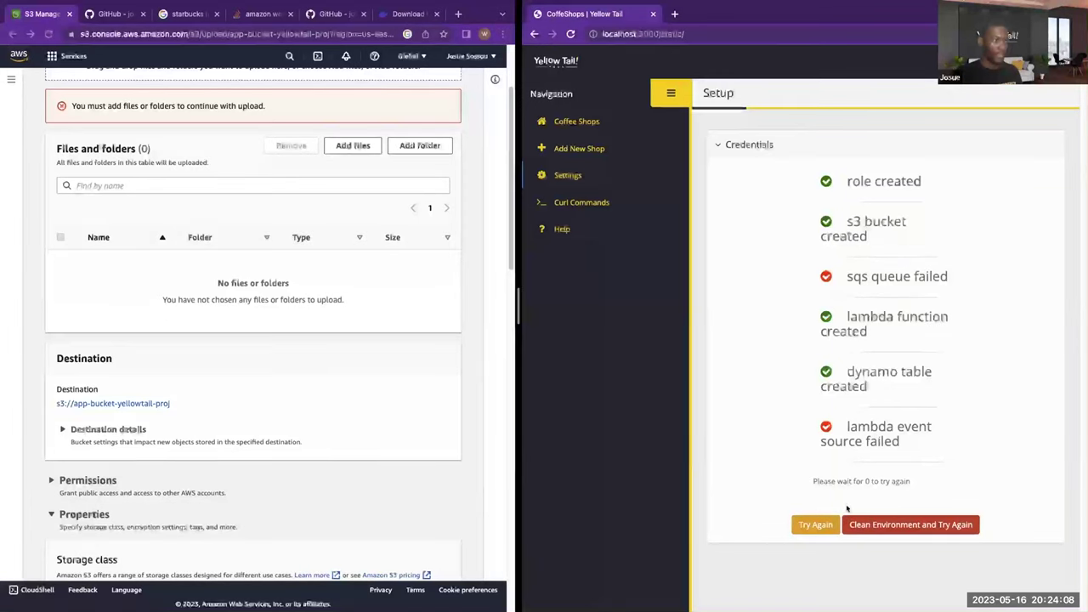
{"action": "left_click", "coordinate": [814, 526]}
{"action": "left_click", "coordinate": [889, 306]}
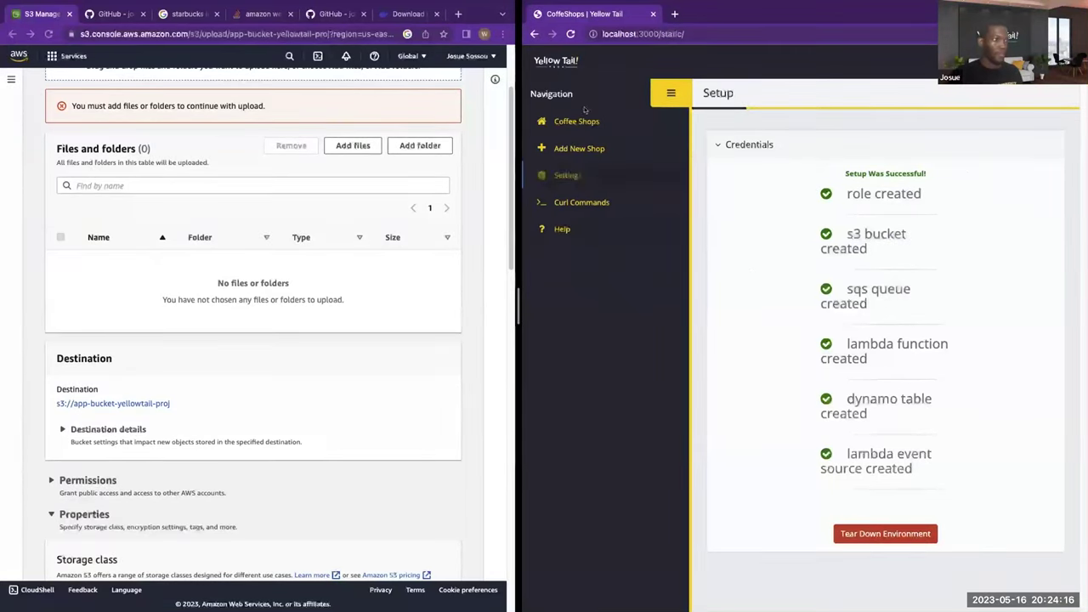
{"action": "left_click", "coordinate": [583, 150]}
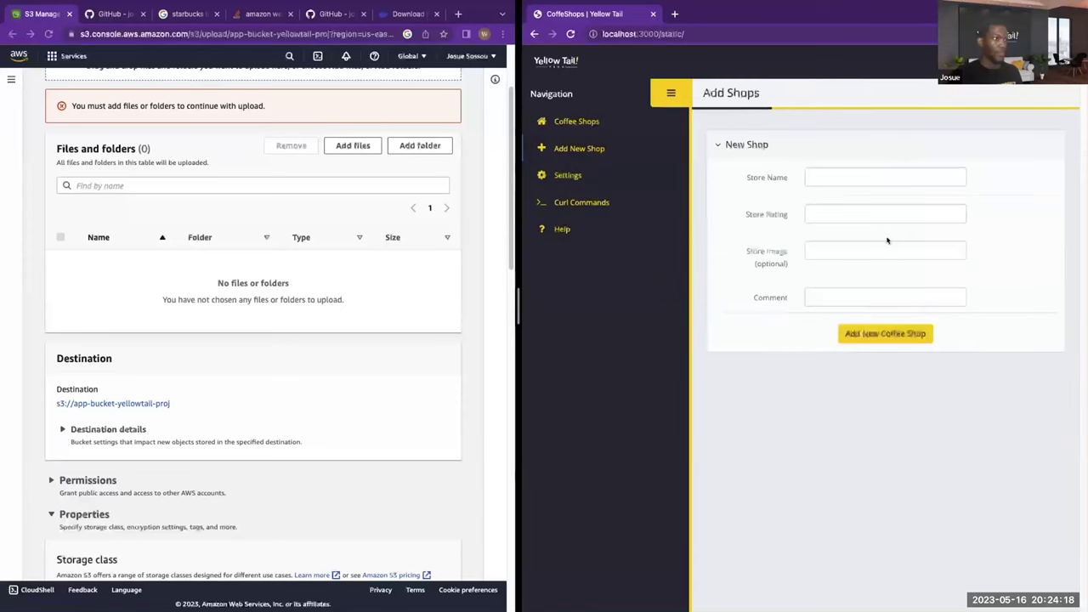
{"action": "left_click", "coordinate": [861, 174]}
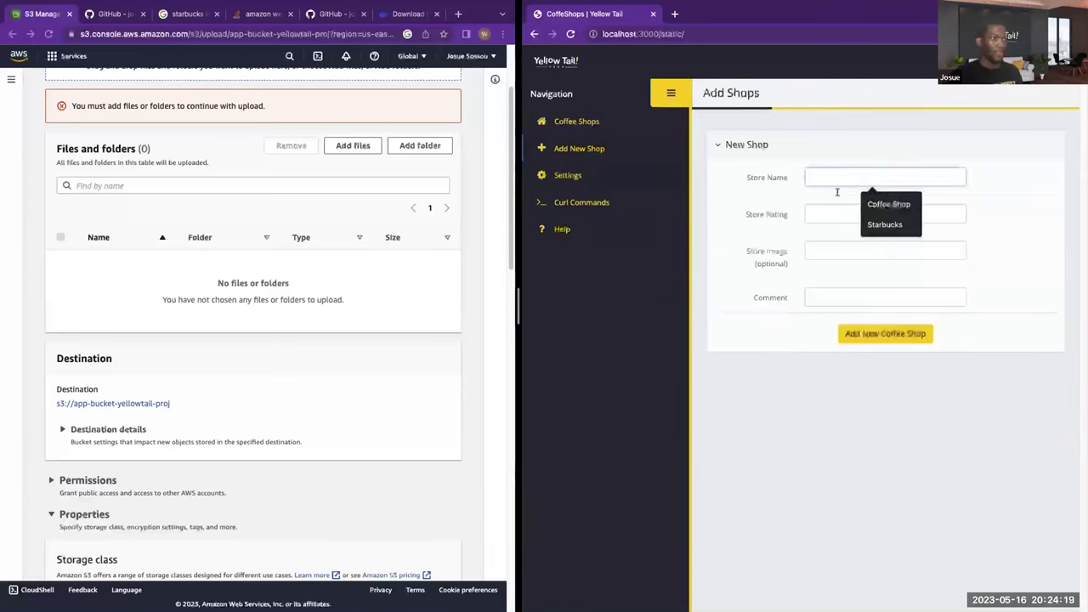
{"action": "left_click", "coordinate": [568, 177]}
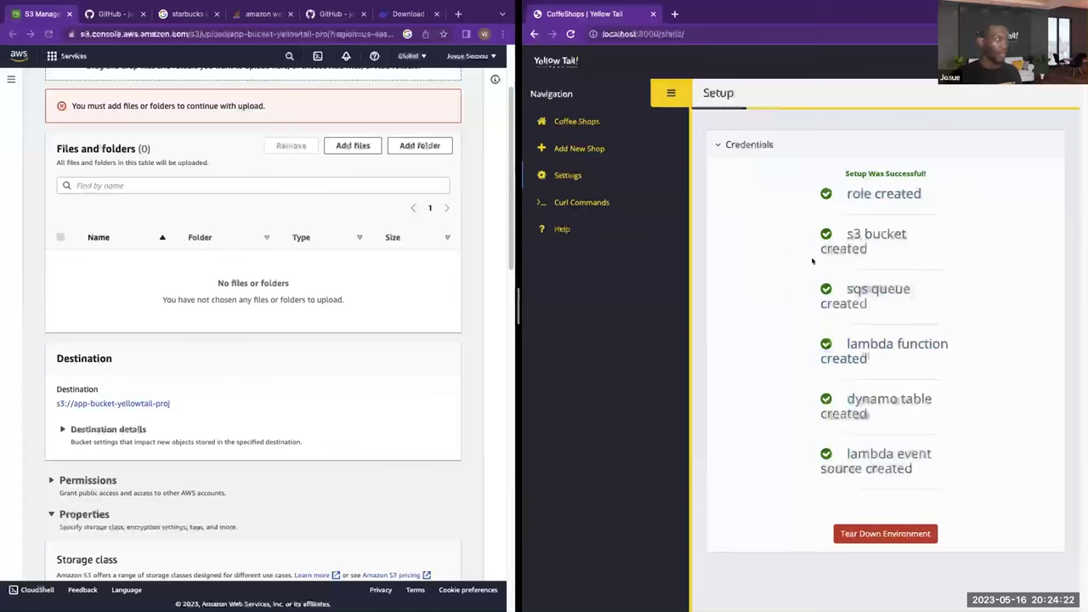
- Widen the AWS console window and open the app-bucket-yellowtail-proj bucket in S3 to check its objects
{"action": "scroll", "coordinate": [118, 153], "scroll_direction": "up", "scroll_amount": 3}
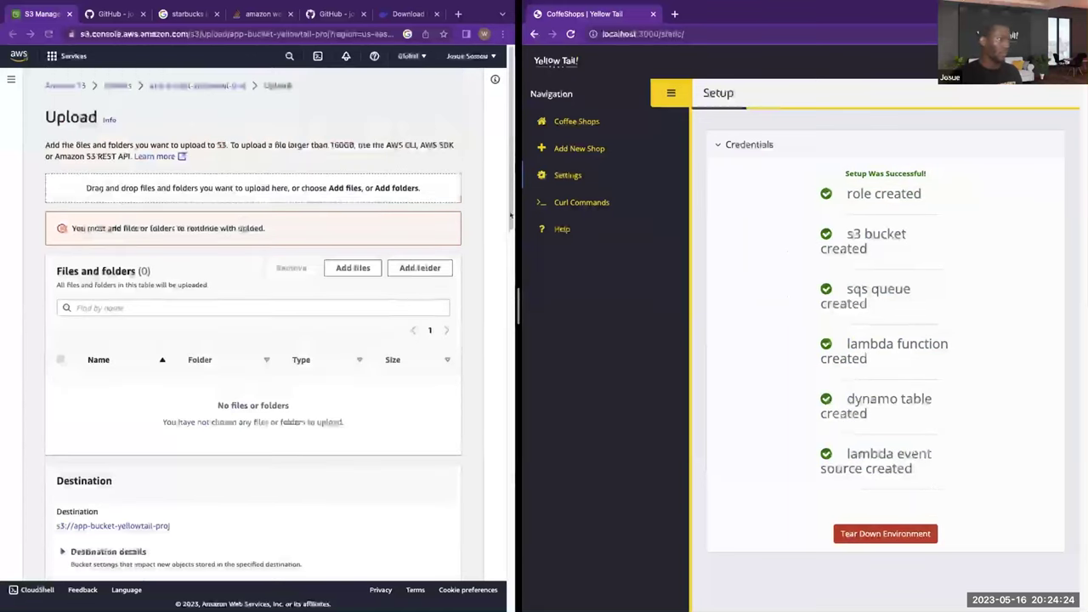
{"action": "left_click_drag", "start_coordinate": [521, 280], "coordinate": [626, 281]}
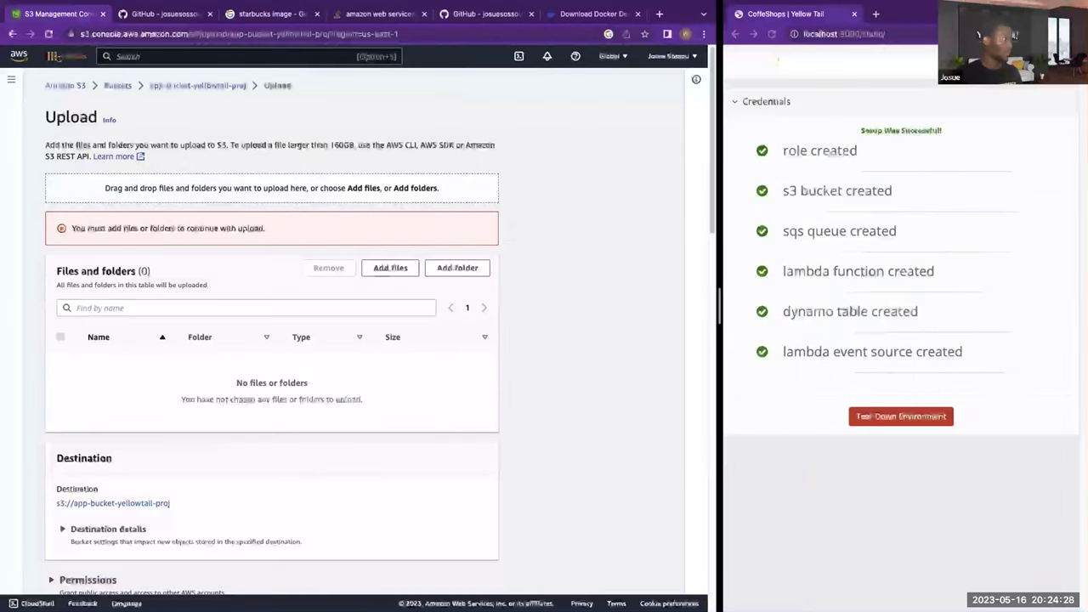
{"action": "left_click", "coordinate": [70, 56]}
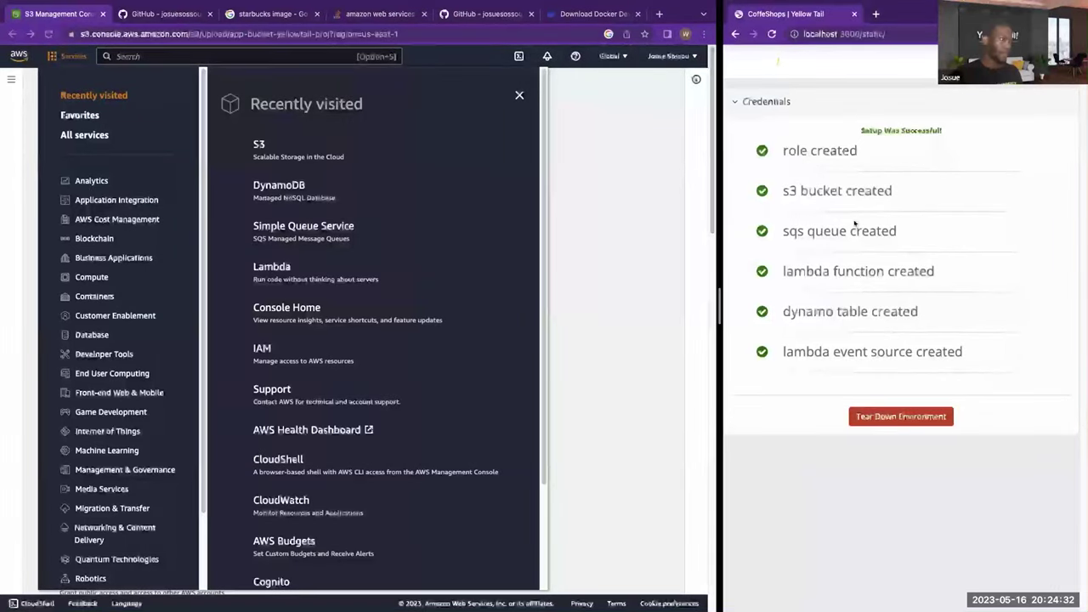
{"action": "left_click", "coordinate": [259, 144]}
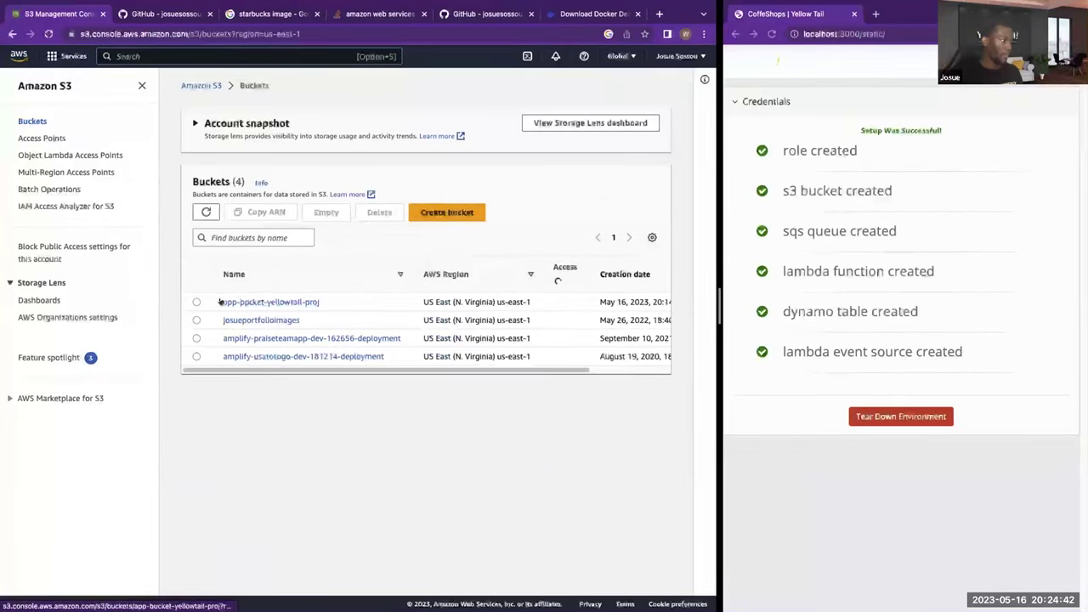
{"action": "left_click", "coordinate": [257, 310]}
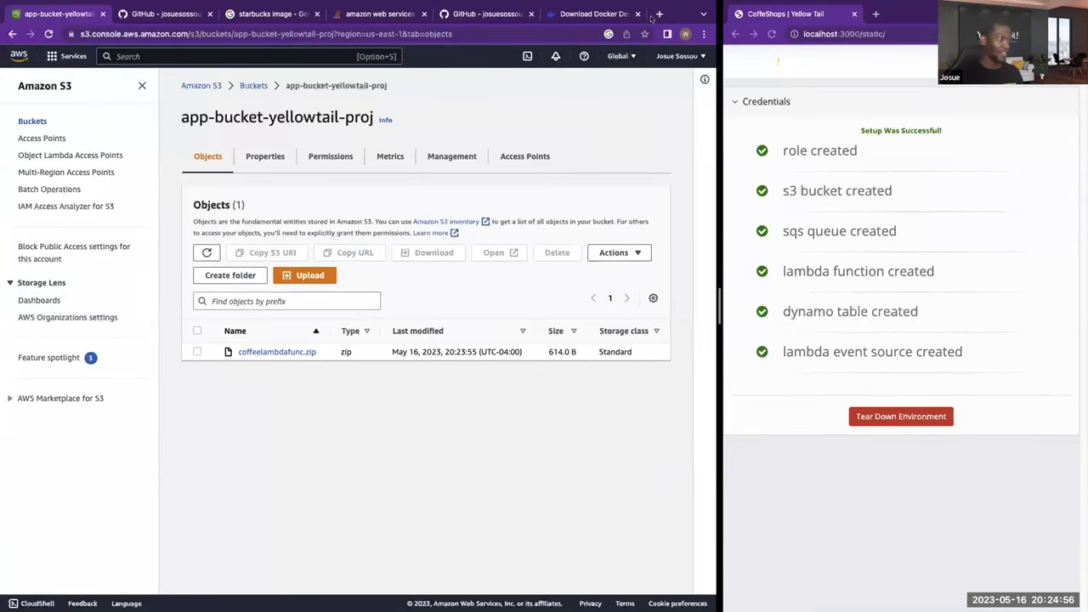
- Look at the API_For_Coffee_Shops repository on GitHub and return to the S3 bucket page
{"action": "left_click", "coordinate": [468, 14]}
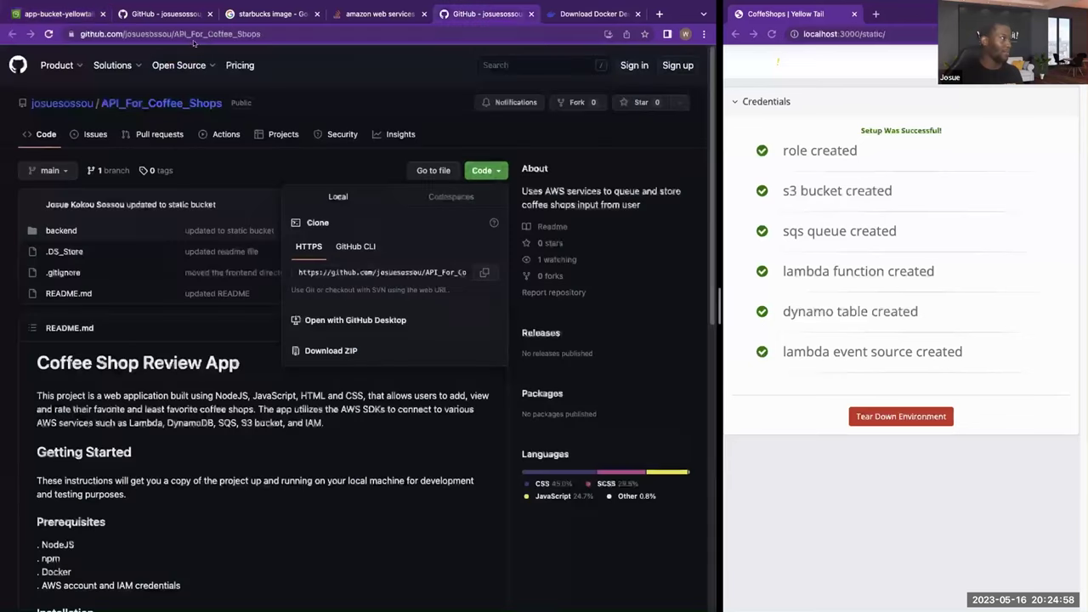
{"action": "left_click", "coordinate": [158, 15]}
{"action": "left_click", "coordinate": [60, 14]}
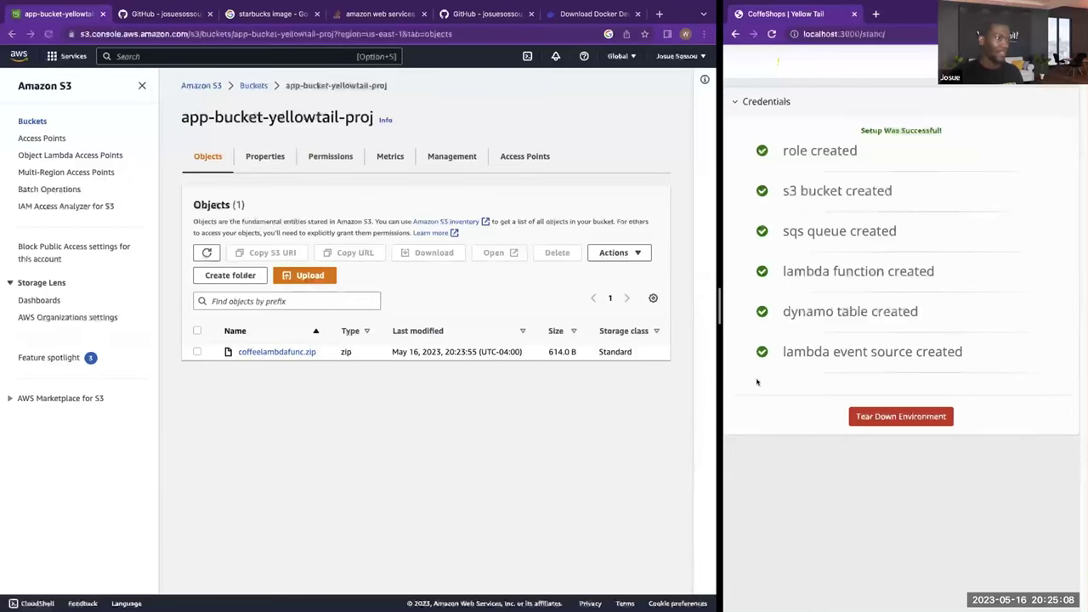
- Widen the CoffeeShops window and start a new shop with the store name "Coffee Shop" and a store rating of 4
{"action": "left_click_drag", "start_coordinate": [719, 305], "coordinate": [610, 306]}
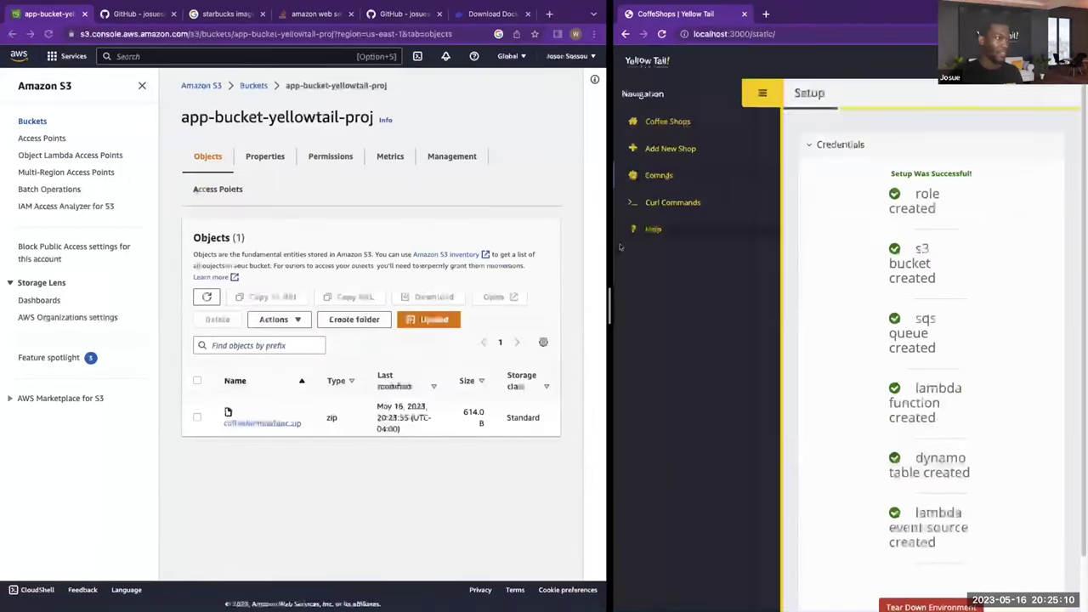
{"action": "left_click", "coordinate": [668, 148]}
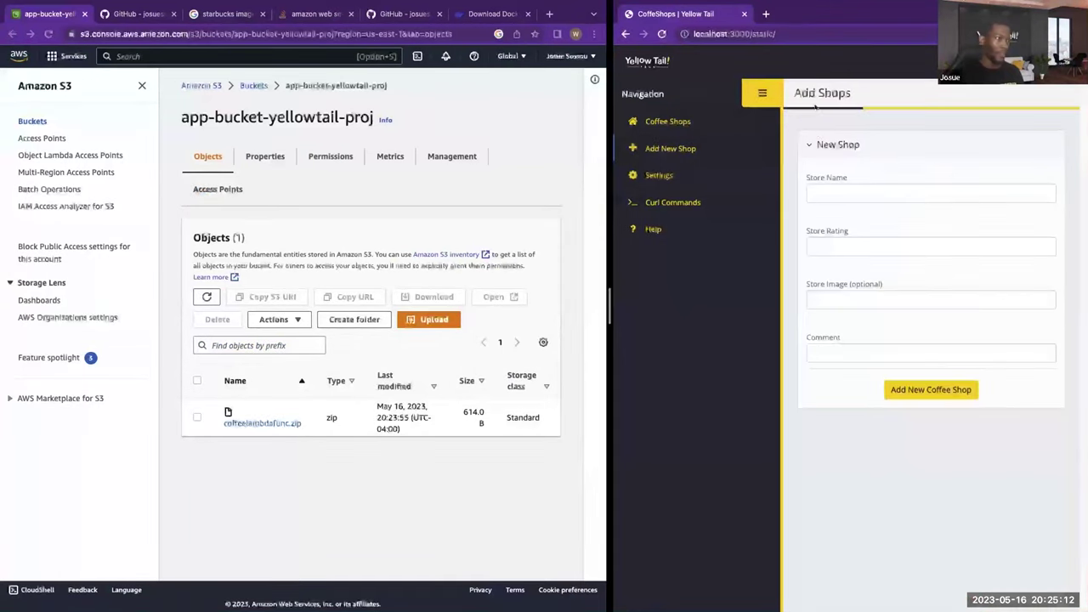
{"action": "left_click", "coordinate": [833, 195]}
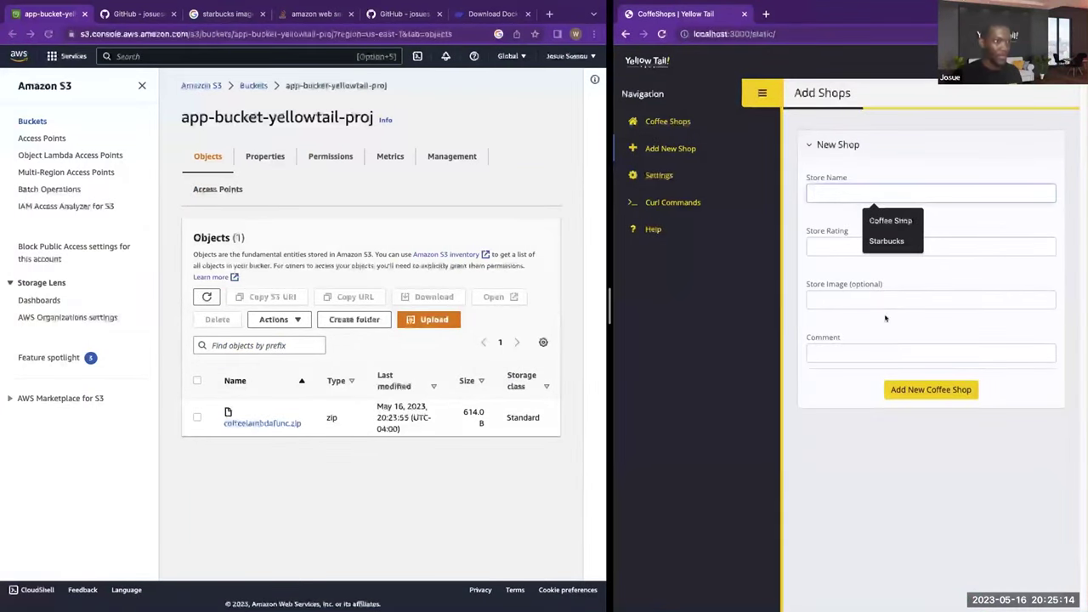
{"action": "left_click", "coordinate": [888, 221]}
{"action": "left_click", "coordinate": [838, 246]}
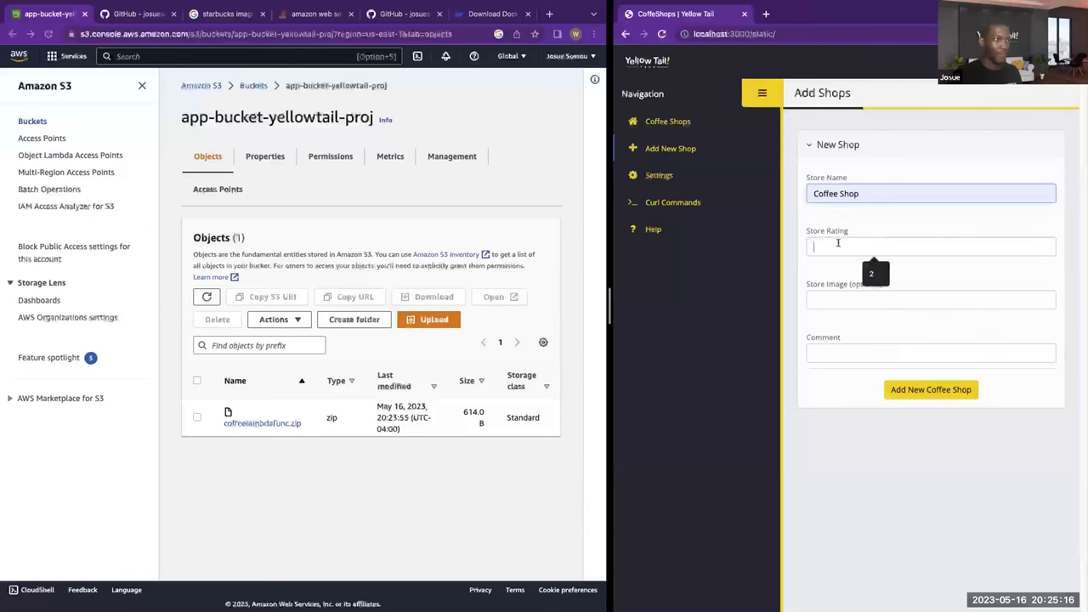
{"action": "type", "text": "4"}
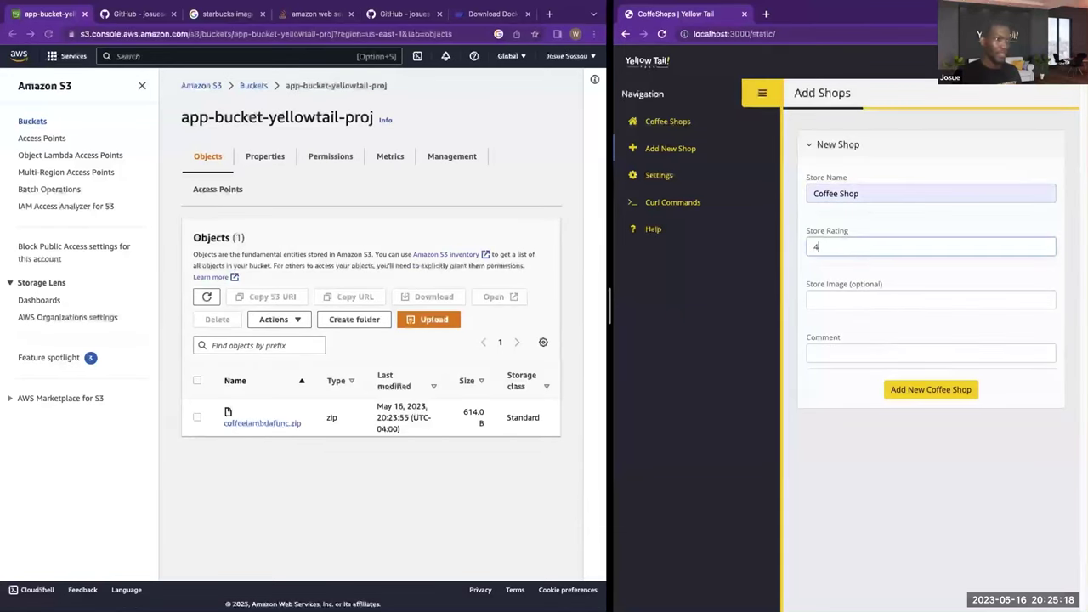
- Copy the image address of the Starbucks storefront photo from the Google image results and paste it as the store image
{"action": "left_click", "coordinate": [847, 295]}
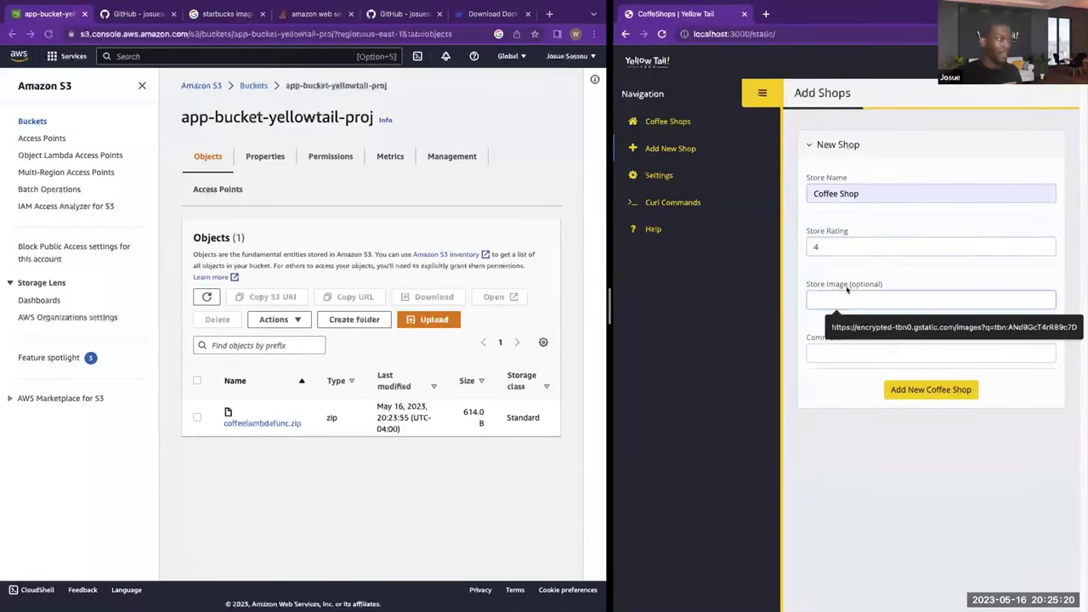
{"action": "left_click", "coordinate": [219, 14]}
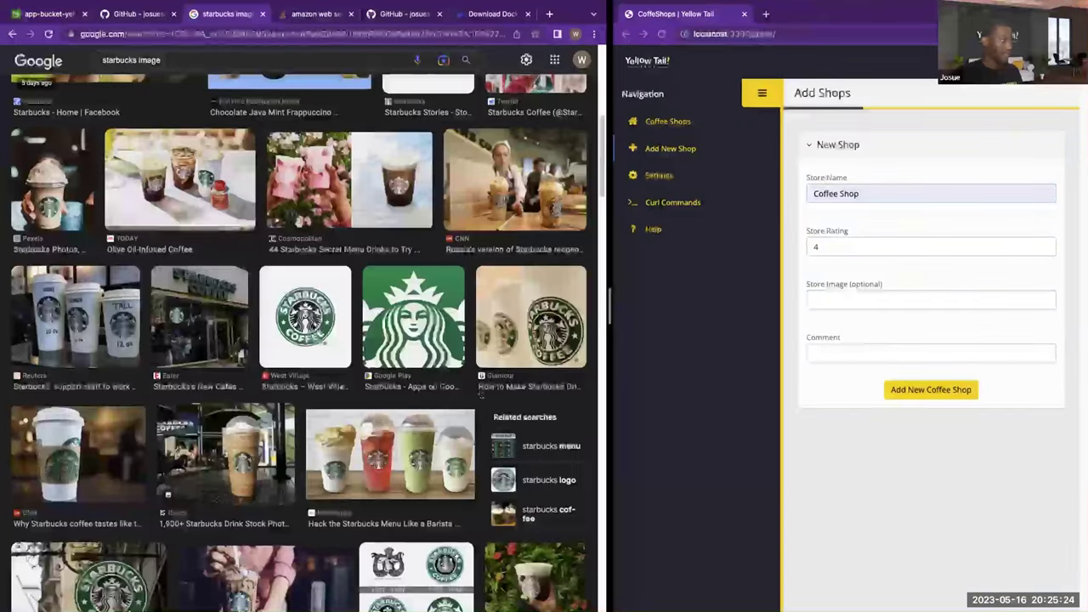
{"action": "scroll", "coordinate": [426, 339], "scroll_direction": "up", "scroll_amount": 3}
{"action": "scroll", "coordinate": [426, 338], "scroll_direction": "down", "scroll_amount": 10}
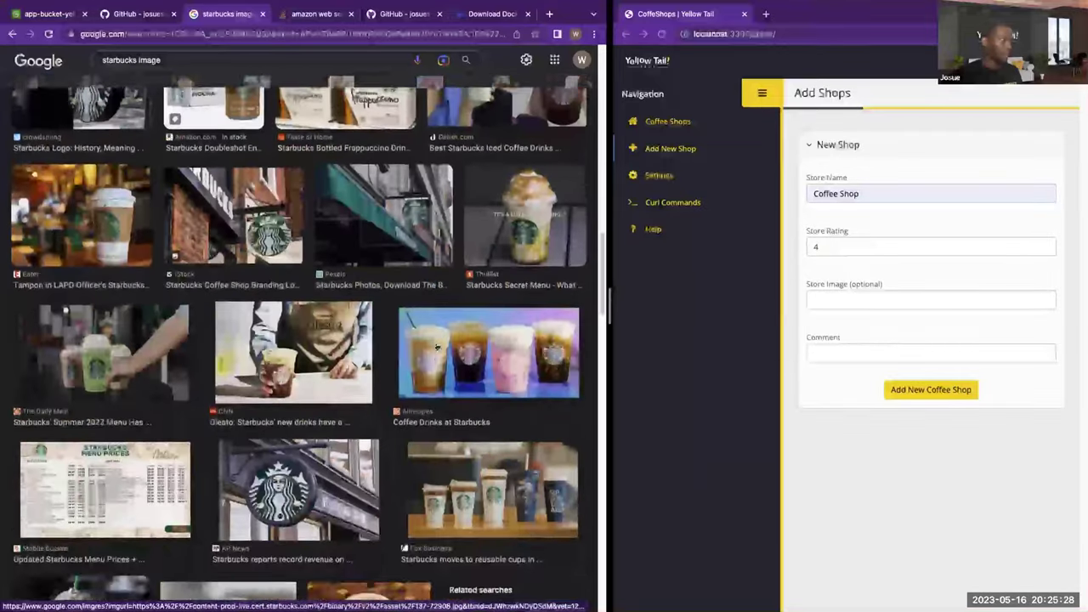
{"action": "scroll", "coordinate": [436, 346], "scroll_direction": "up", "scroll_amount": 5}
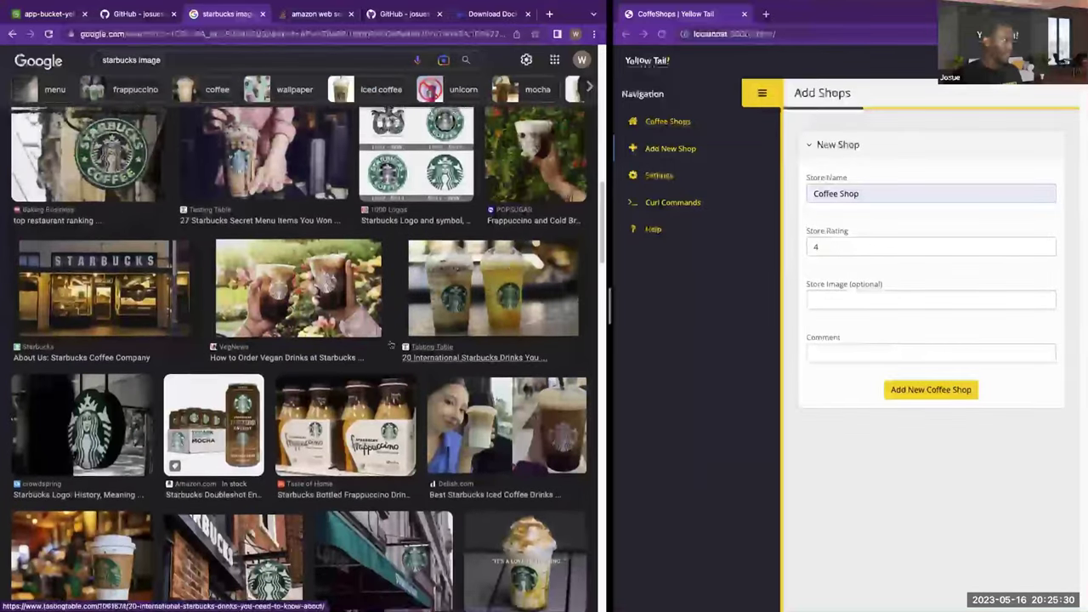
{"action": "right_click", "coordinate": [142, 330]}
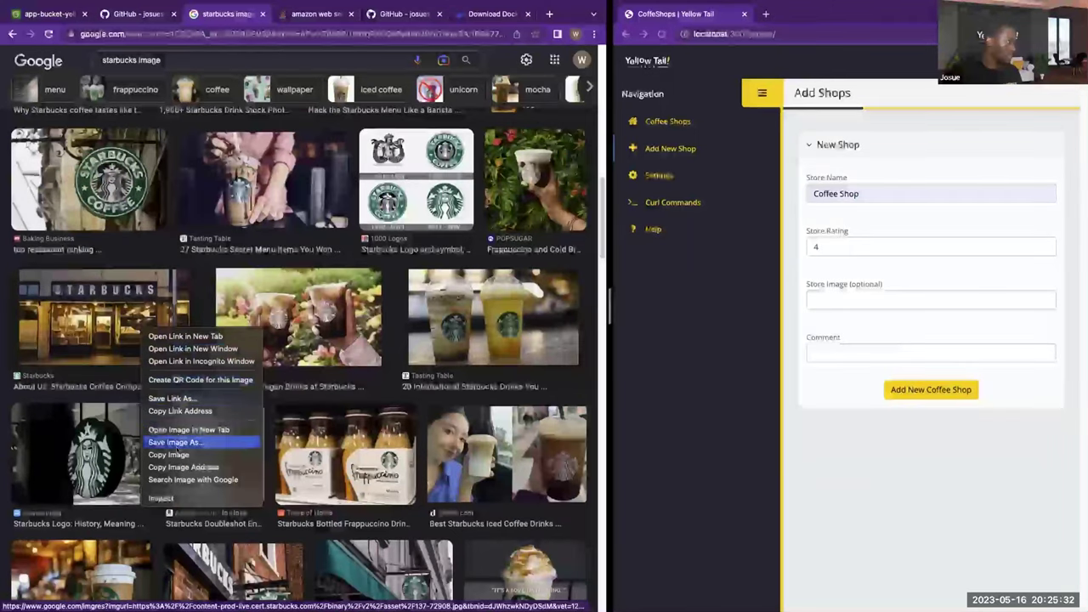
{"action": "left_click", "coordinate": [174, 466]}
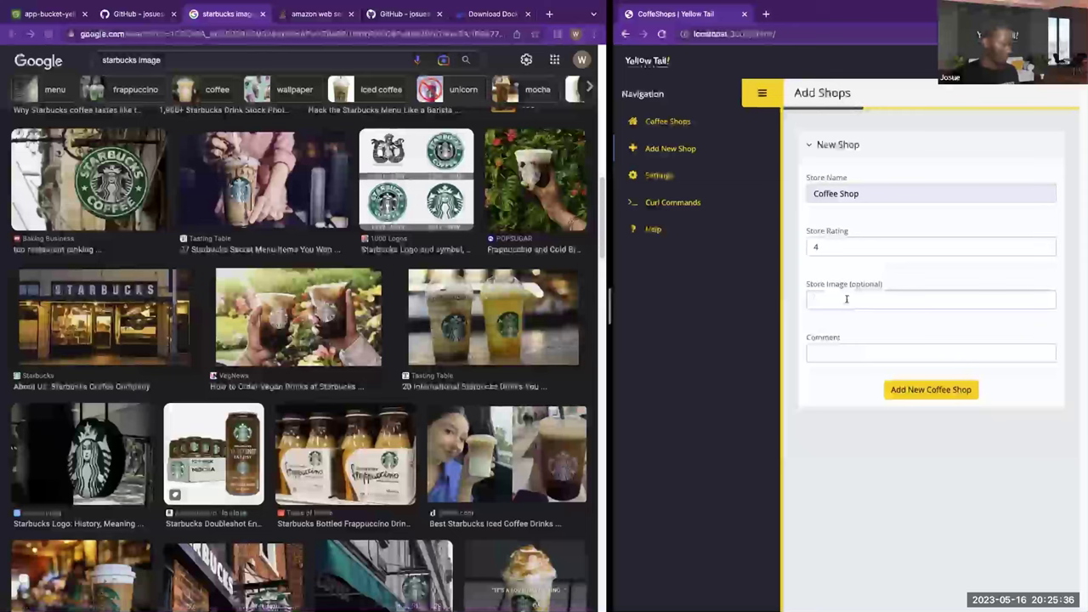
{"action": "left_click", "coordinate": [846, 299]}
{"action": "key", "text": "ctrl+v"}
- Enter the comment "I like it" and submit the new coffee shop
{"action": "left_click", "coordinate": [864, 349]}
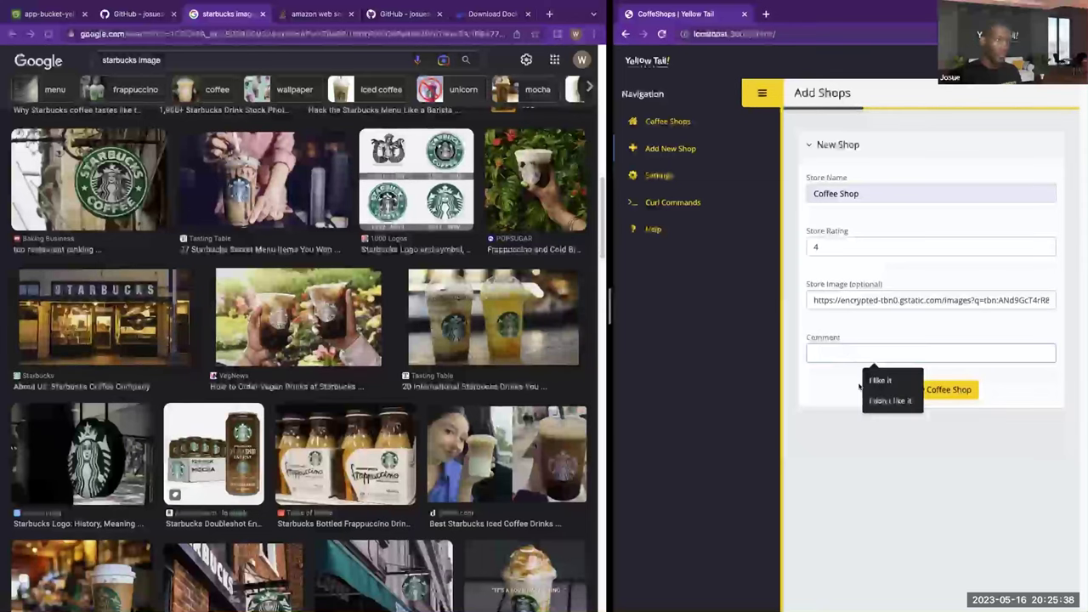
{"action": "left_click", "coordinate": [889, 384]}
{"action": "left_click", "coordinate": [944, 393]}
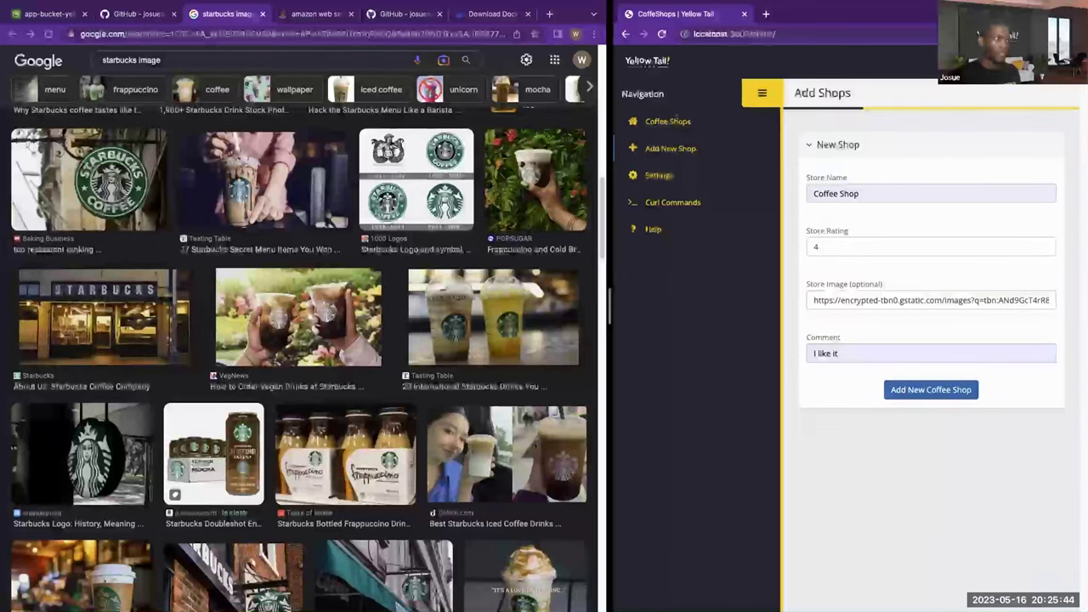
- Open the coffee shops list and refresh it to check for the newly added shop
{"action": "left_click_drag", "start_coordinate": [679, 126], "coordinate": [691, 125]}
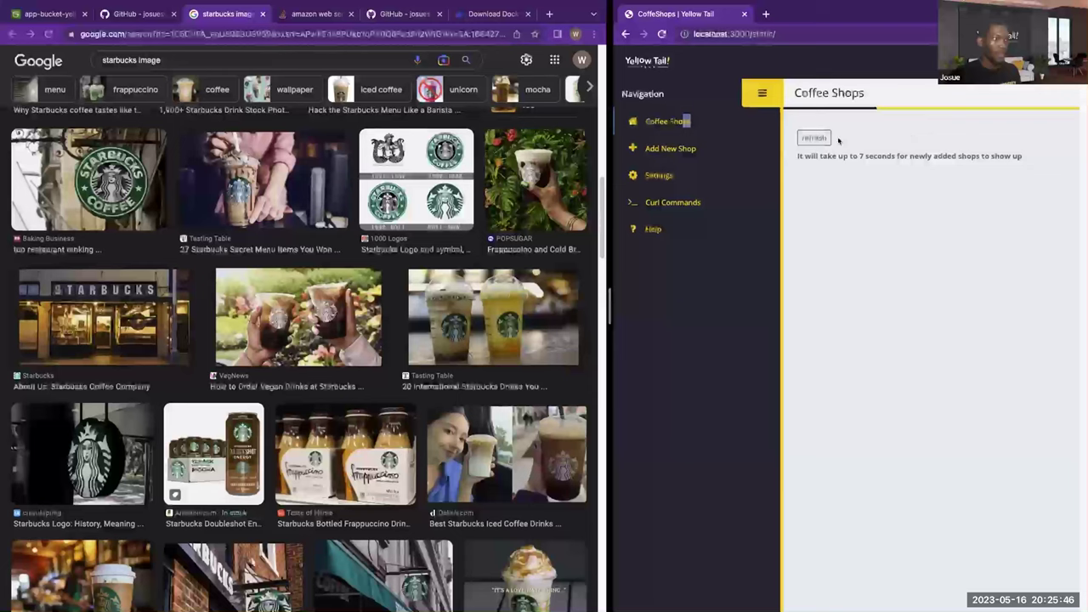
{"action": "left_click", "coordinate": [818, 140]}
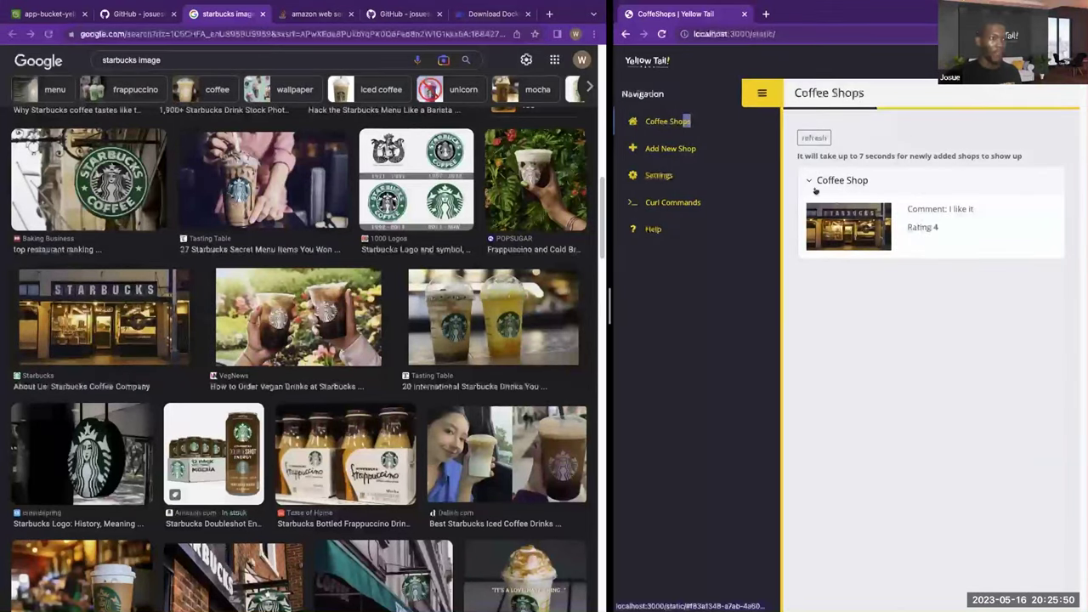
{"action": "left_click", "coordinate": [690, 149]}
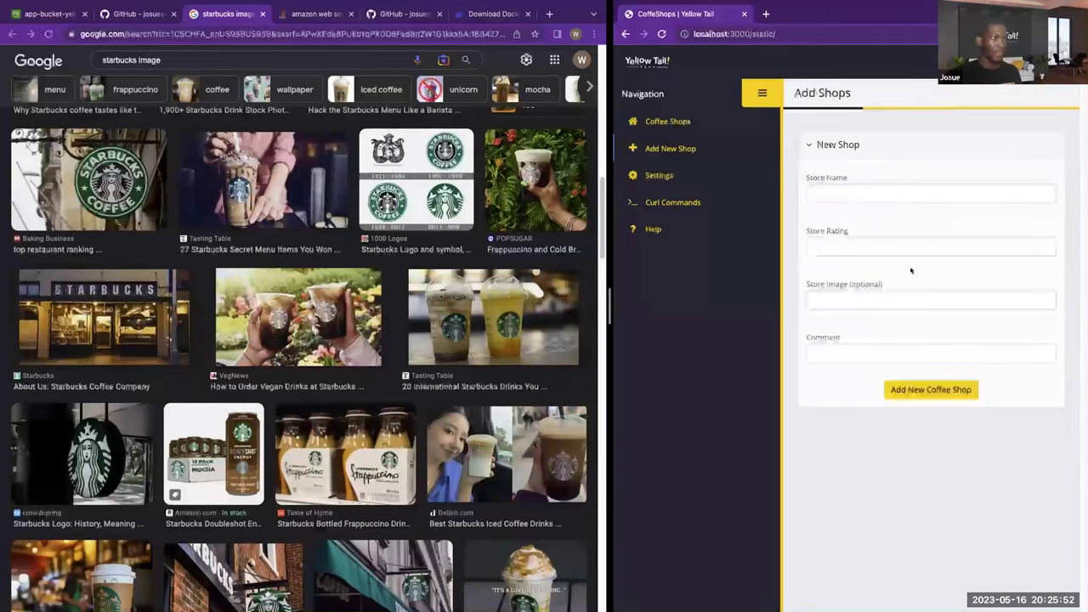
{"action": "left_click", "coordinate": [668, 122]}
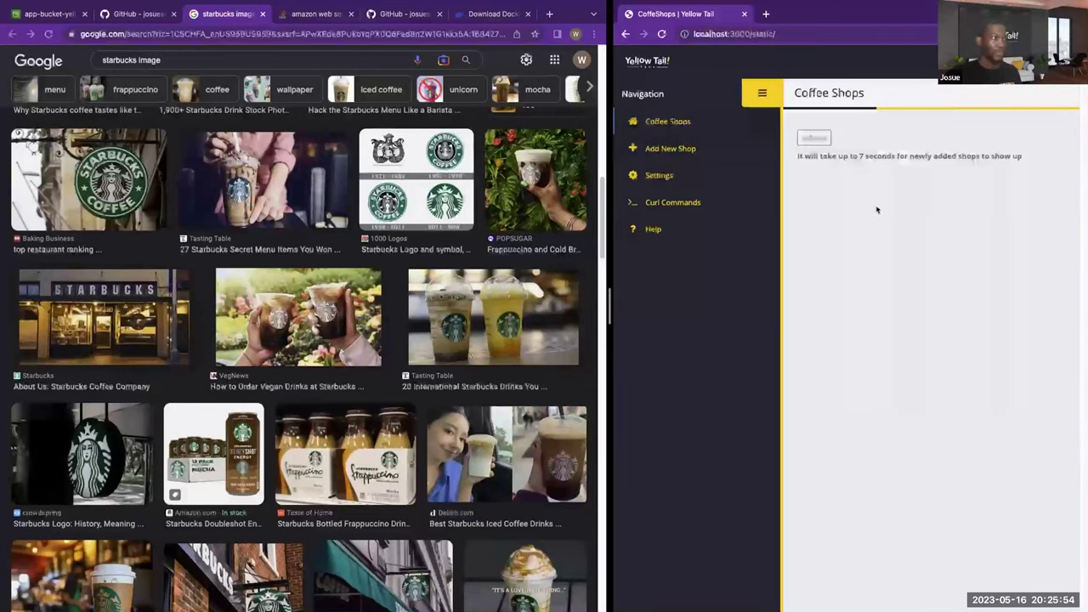
{"action": "left_click", "coordinate": [813, 139]}
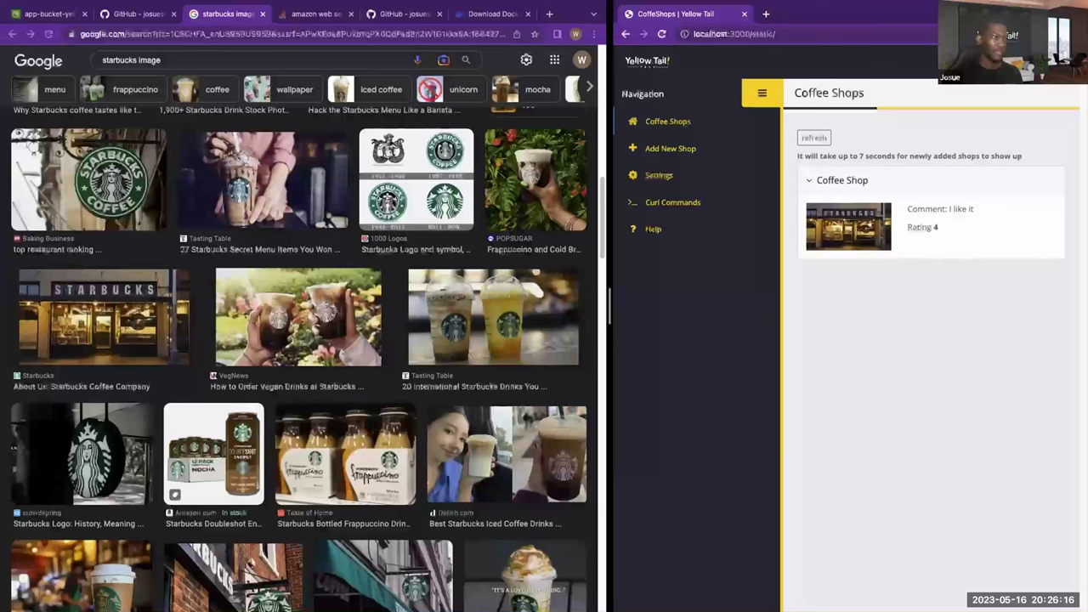
{"action": "left_click", "coordinate": [800, 139]}
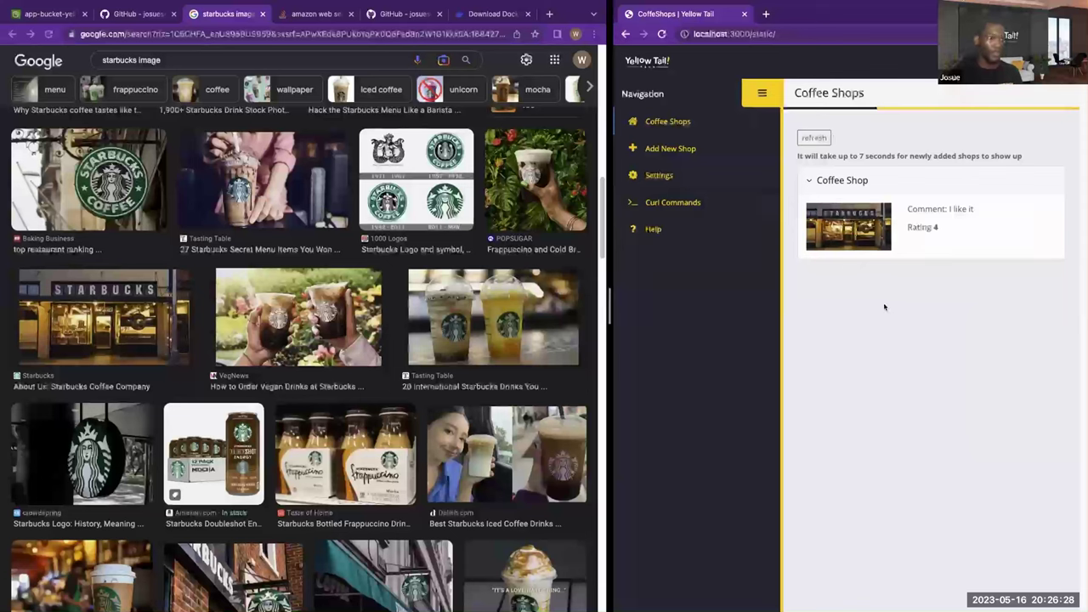
- Return to the AWS console, open the DynamoDB service, widen the window and look over the dashboard
{"action": "left_click", "coordinate": [51, 14]}
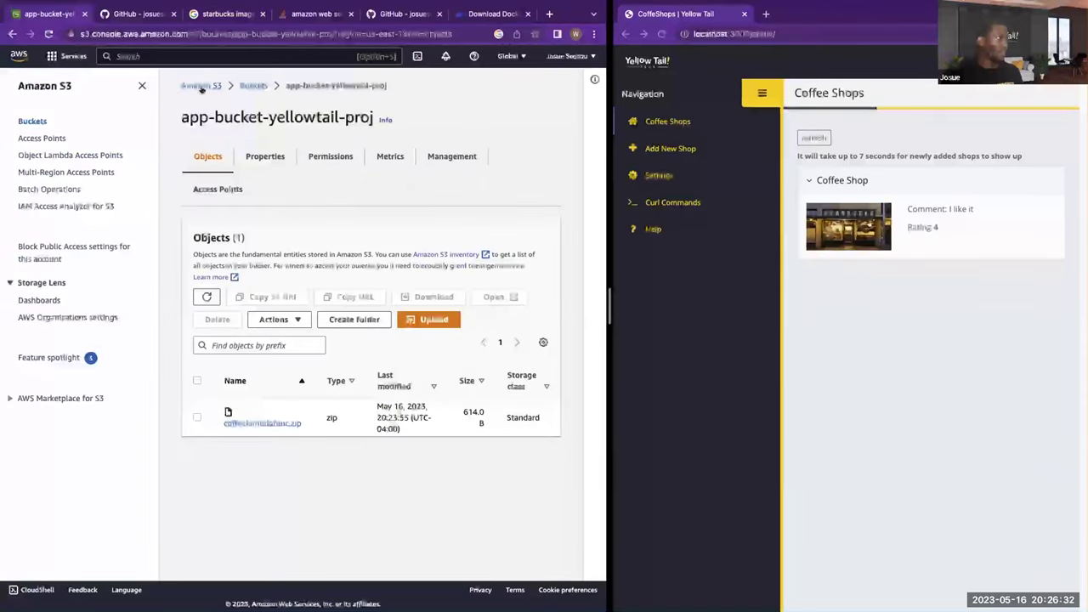
{"action": "left_click", "coordinate": [73, 58]}
{"action": "left_click", "coordinate": [227, 210]}
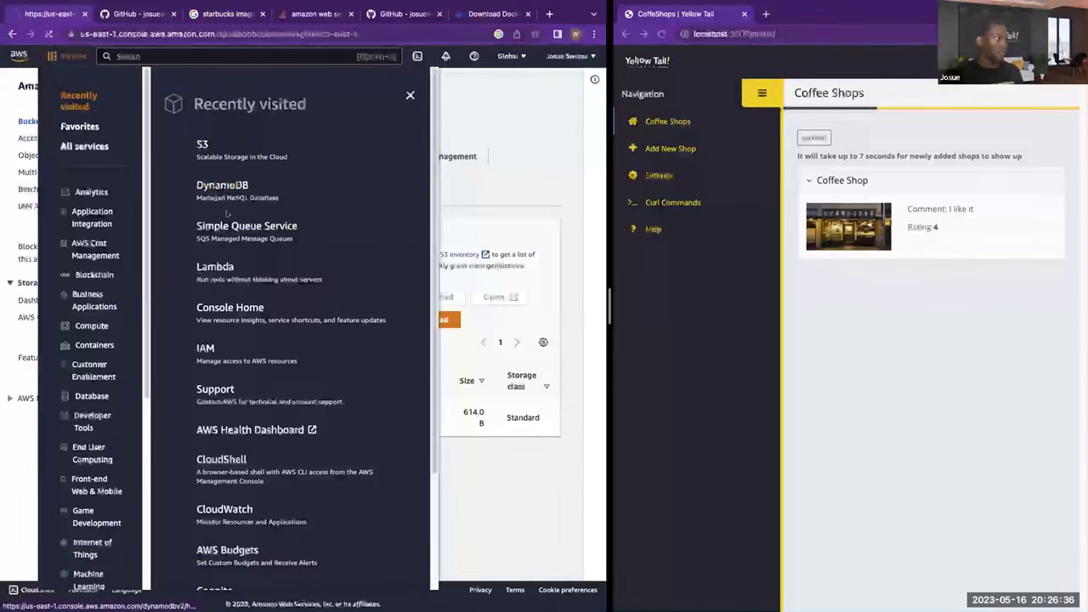
{"action": "left_click_drag", "start_coordinate": [608, 293], "coordinate": [716, 282]}
{"action": "scroll", "coordinate": [515, 413], "scroll_direction": "down", "scroll_amount": 6}
{"action": "scroll", "coordinate": [507, 406], "scroll_direction": "up", "scroll_amount": 4}
{"action": "scroll", "coordinate": [500, 401], "scroll_direction": "up", "scroll_amount": 5}
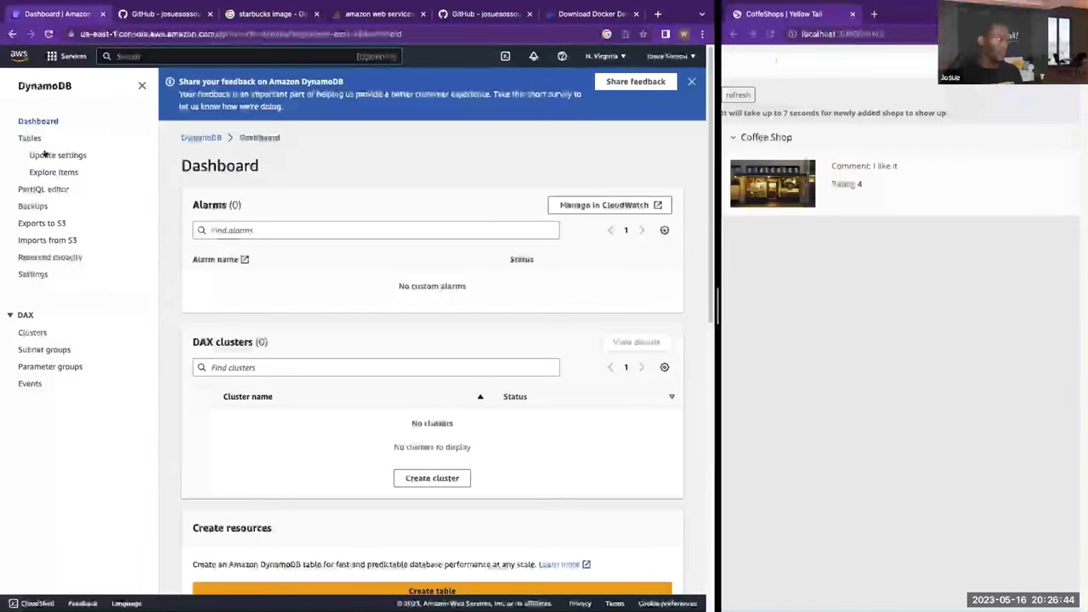
- Open the Coffee-shop-app-table-test table from the DynamoDB tables list and review its overview information
{"action": "left_click", "coordinate": [31, 139]}
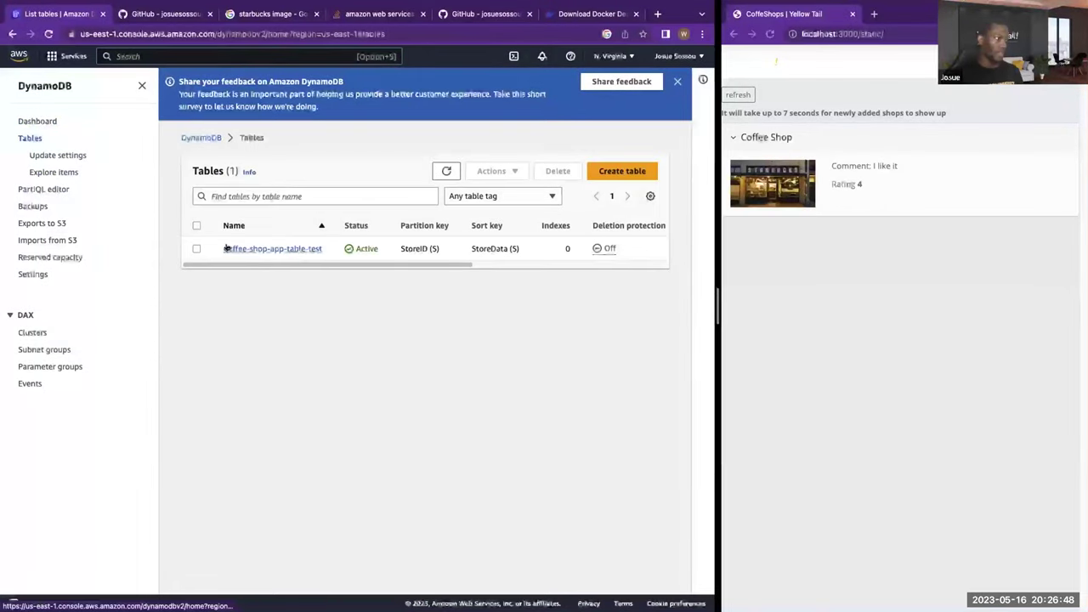
{"action": "left_click", "coordinate": [280, 248]}
{"action": "scroll", "coordinate": [596, 297], "scroll_direction": "down", "scroll_amount": 5}
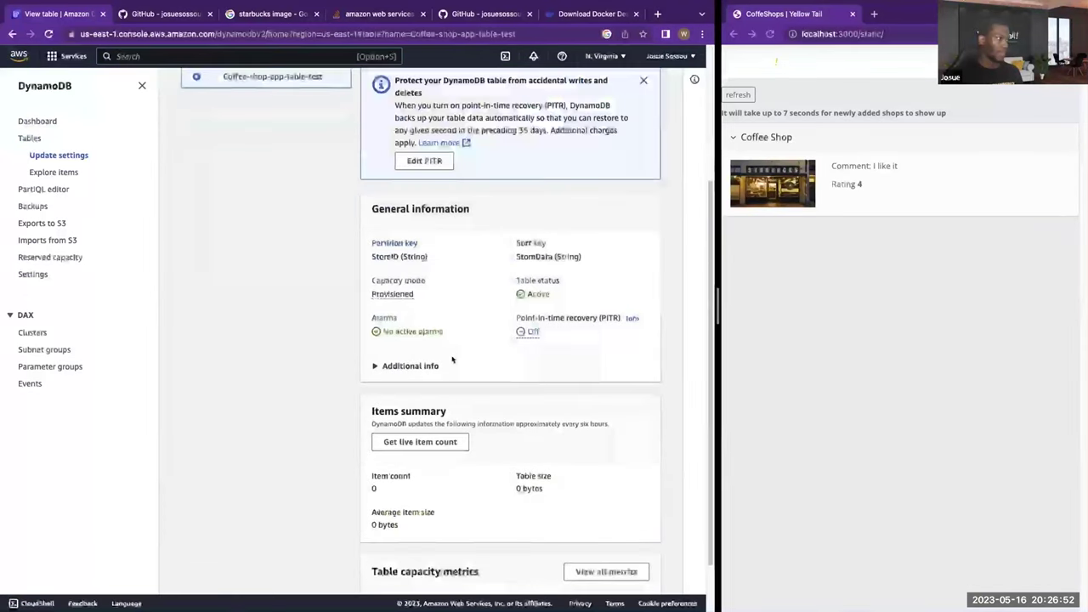
{"action": "scroll", "coordinate": [698, 230], "scroll_direction": "up", "scroll_amount": 2}
{"action": "scroll", "coordinate": [698, 229], "scroll_direction": "up", "scroll_amount": 2}
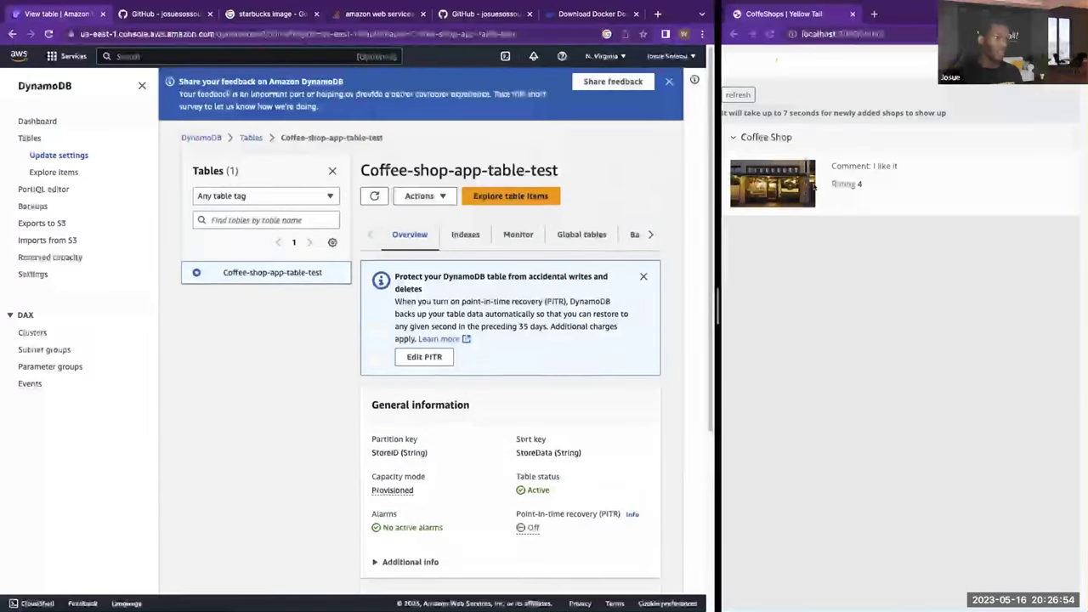
- Review the global table replicas and the backup information of the Coffee-shop-app-table-test table
{"action": "scroll", "coordinate": [466, 272], "scroll_direction": "down", "scroll_amount": 2}
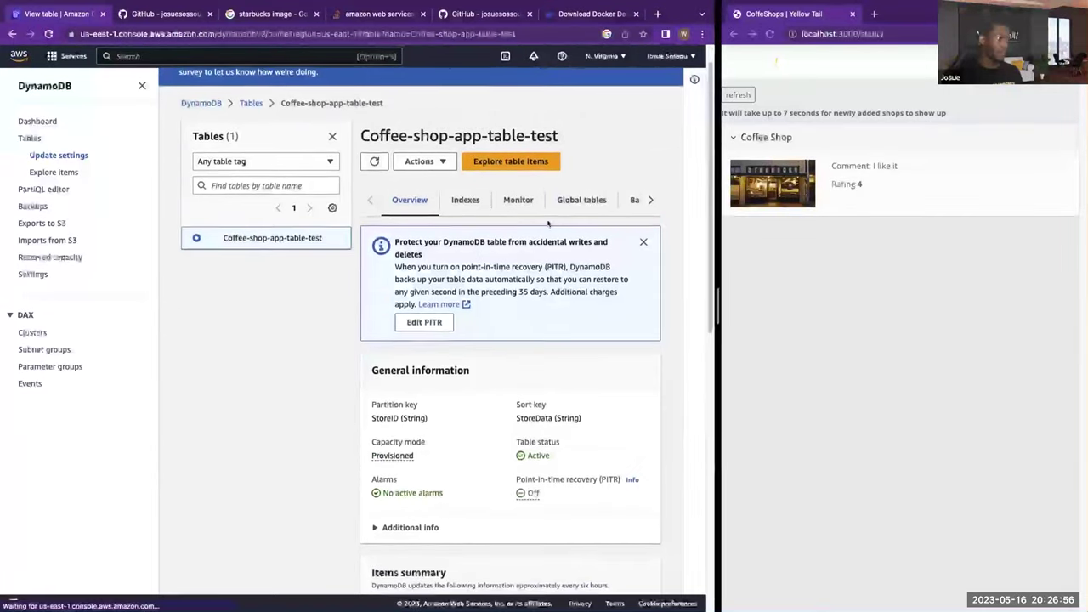
{"action": "left_click", "coordinate": [569, 198]}
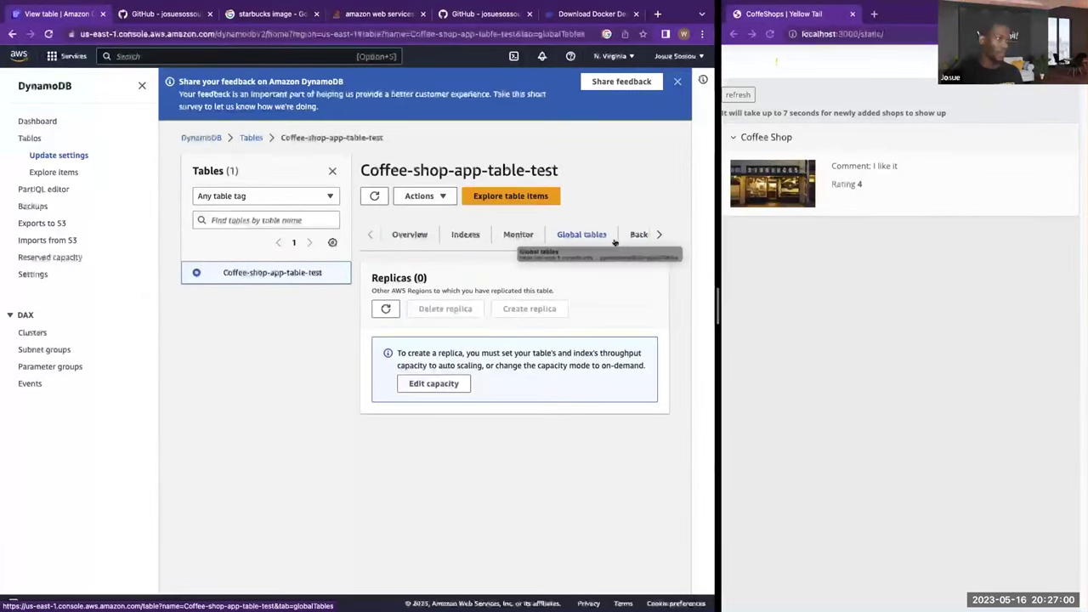
{"action": "left_click", "coordinate": [653, 234]}
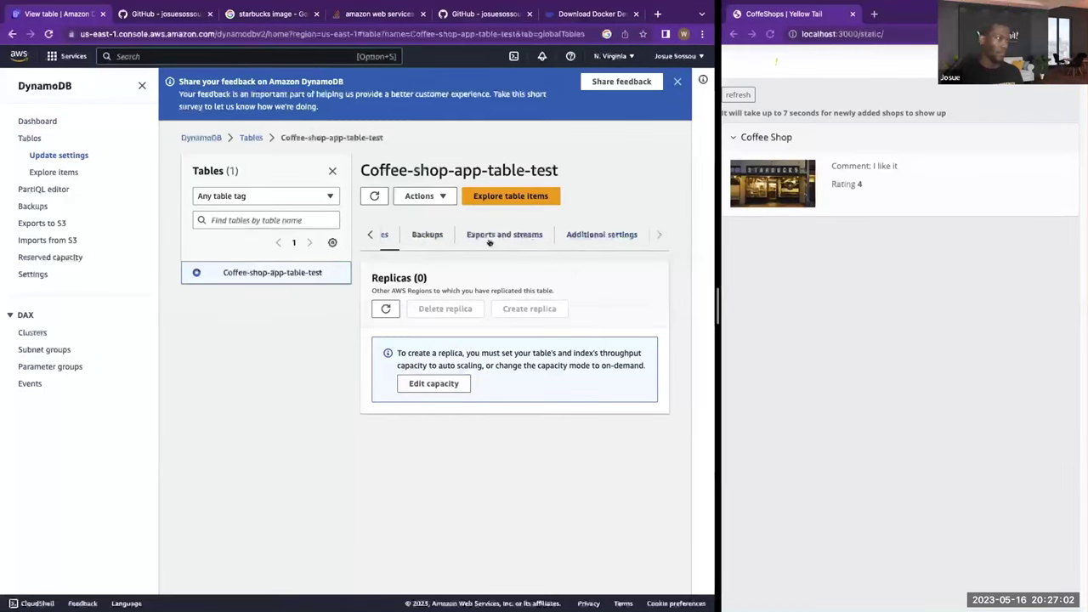
{"action": "left_click", "coordinate": [425, 237]}
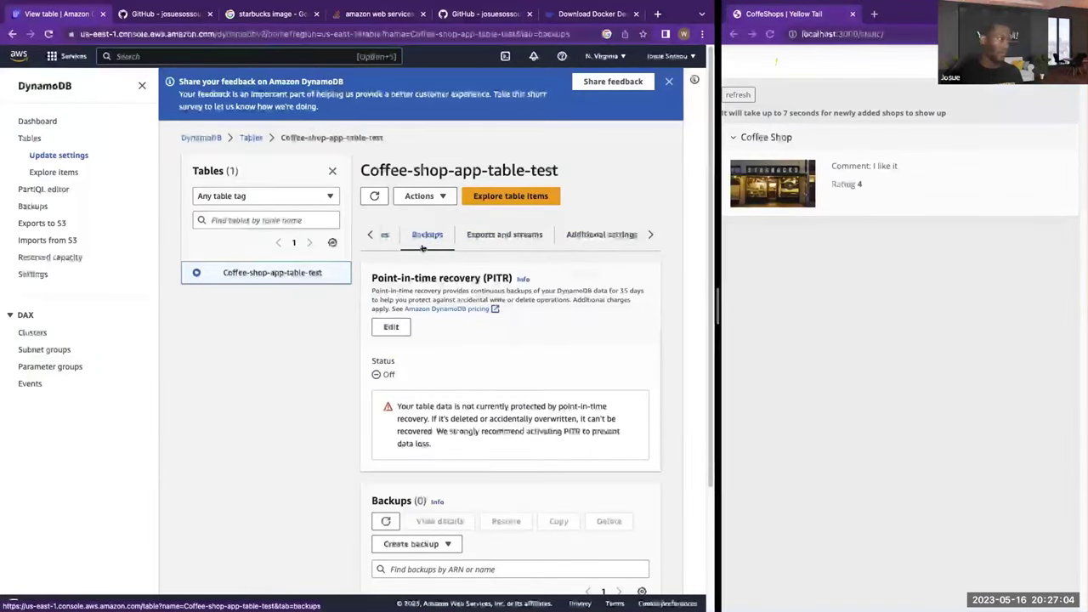
- Explore the items of Coffee-shop-app-table-test, run a scan and inspect the returned item's StoreData value
{"action": "left_click", "coordinate": [510, 196]}
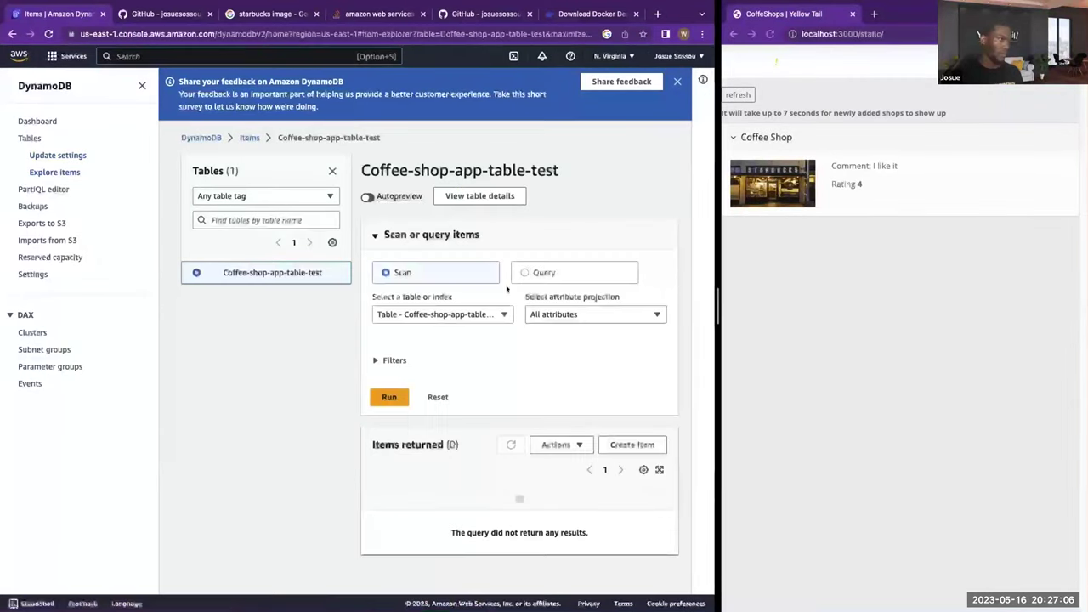
{"action": "left_click", "coordinate": [399, 397]}
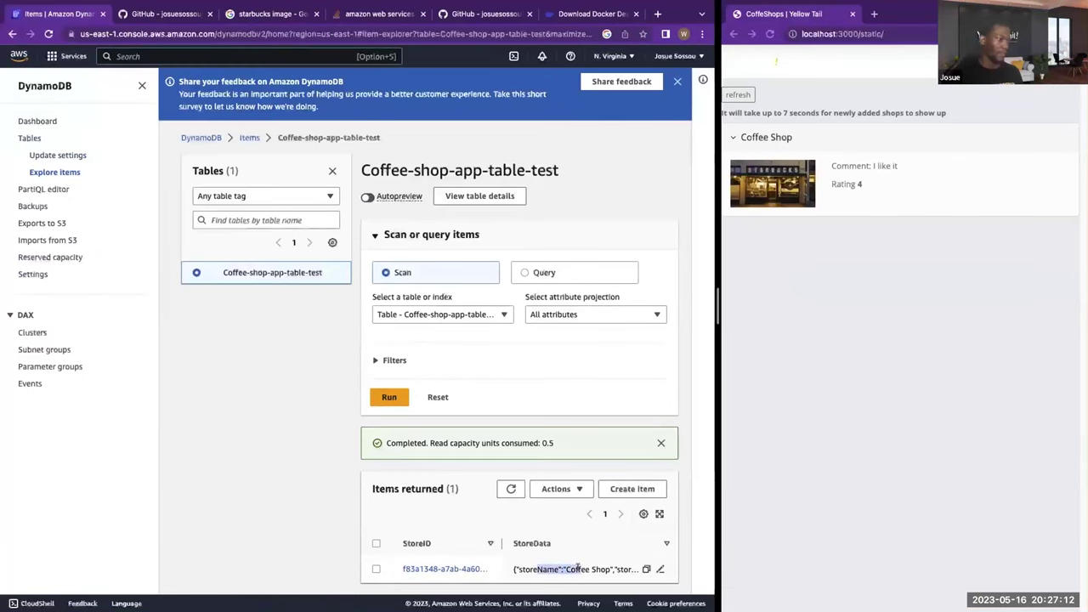
{"action": "left_click_drag", "start_coordinate": [514, 569], "coordinate": [634, 568]}
{"action": "left_click", "coordinate": [616, 577]}
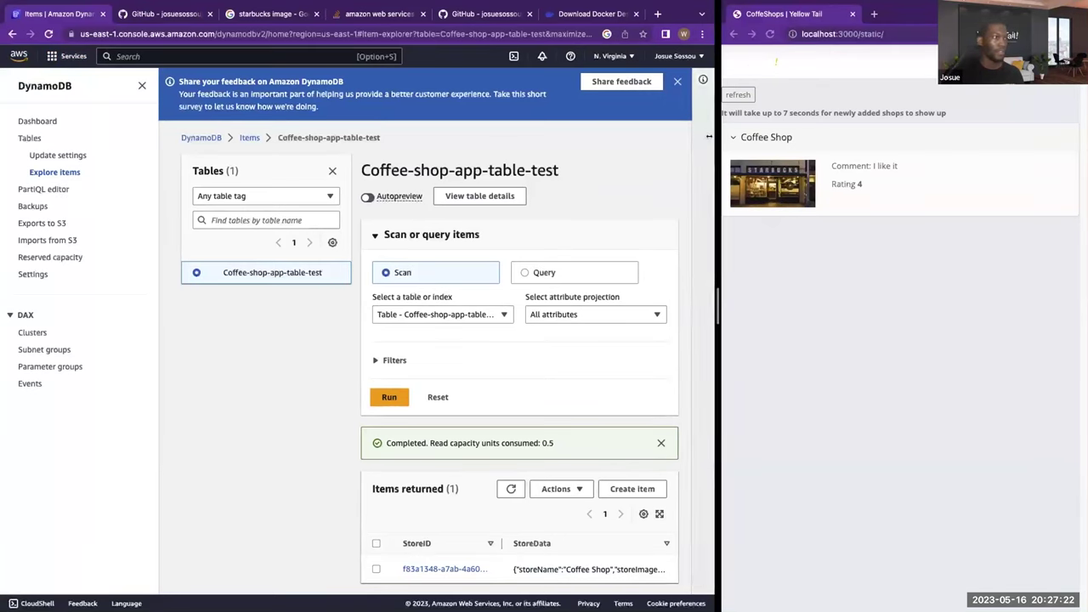
- Widen the CoffeeShops app window beside the AWS console and open the Add New Shop page
{"action": "left_click_drag", "start_coordinate": [588, 202], "coordinate": [681, 202]}
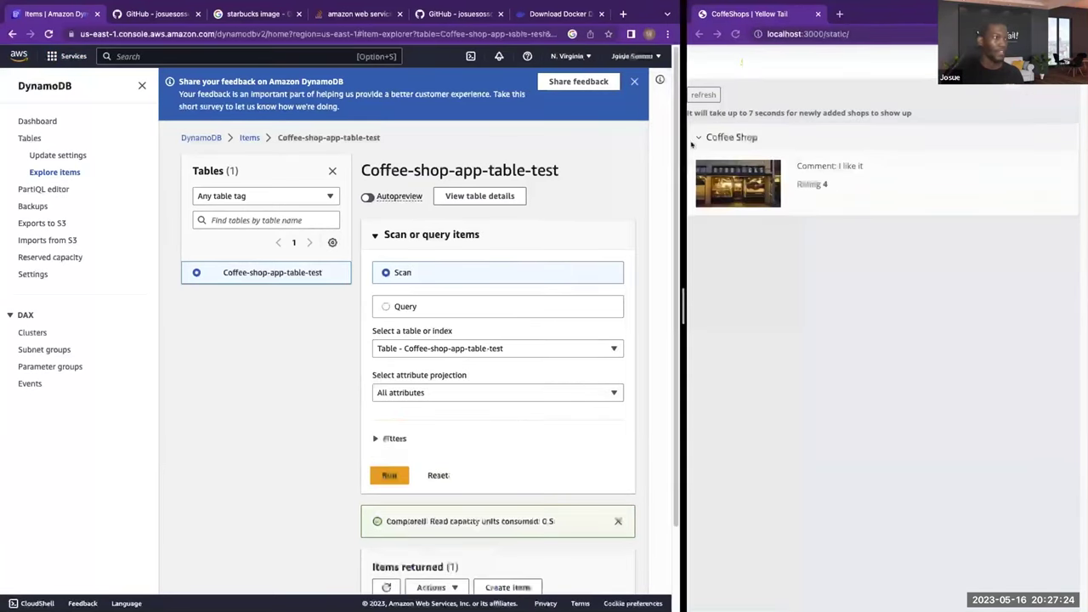
{"action": "left_click_drag", "start_coordinate": [680, 145], "coordinate": [601, 151]}
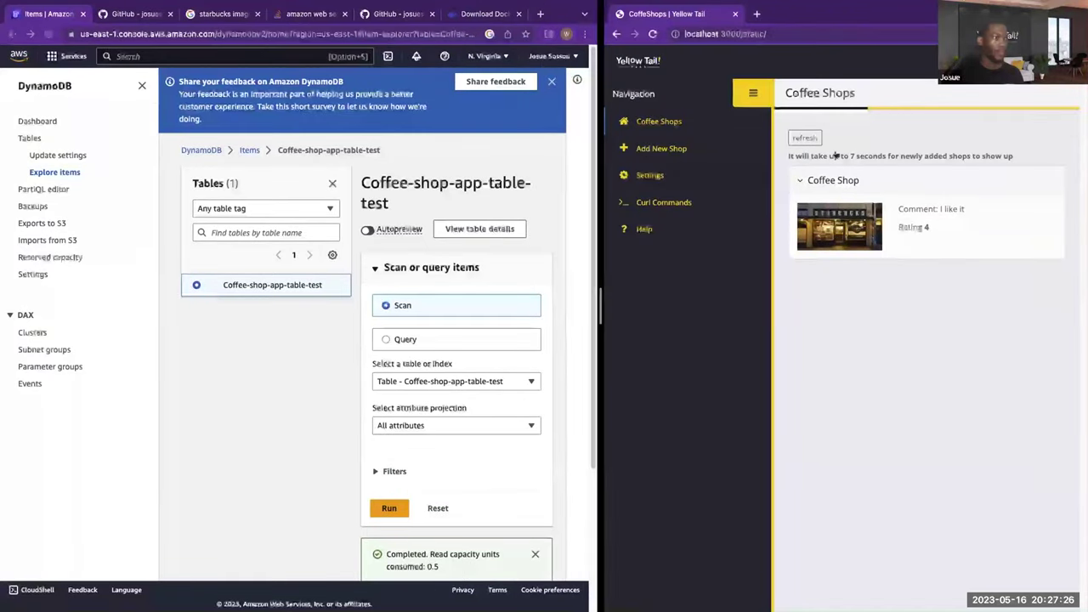
{"action": "left_click", "coordinate": [711, 150]}
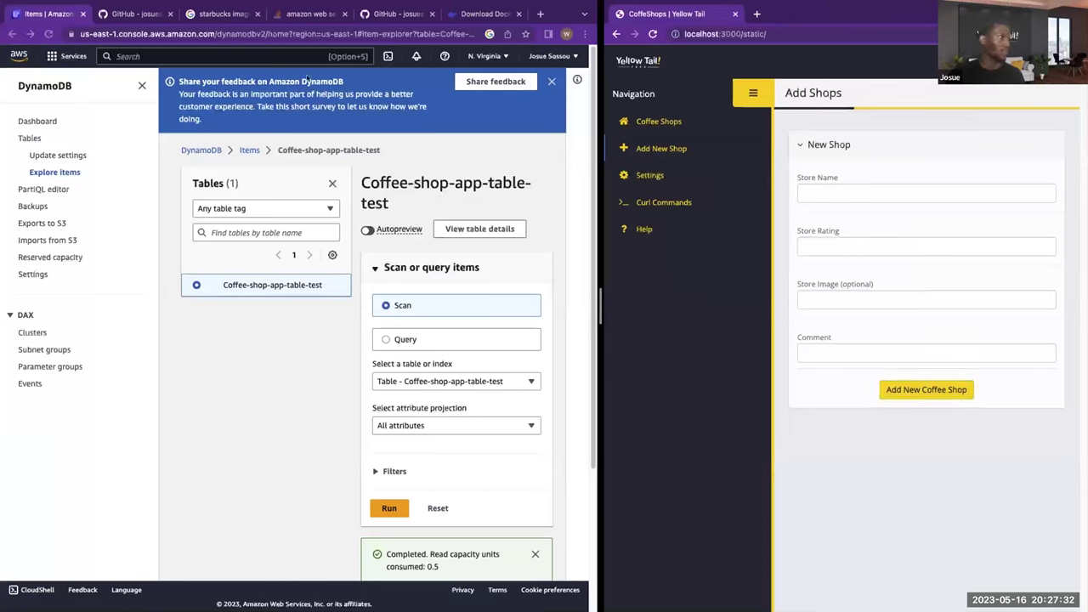
- Go back to the AWS console, open the Lambda service and open the coffee-shop-app-func-test function
{"action": "left_click", "coordinate": [56, 192]}
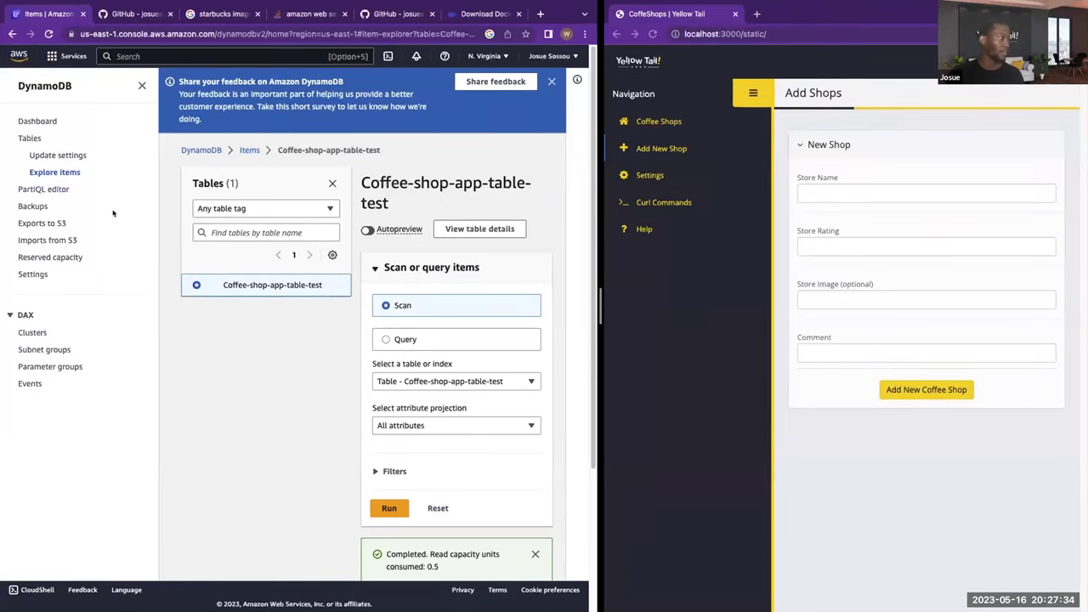
{"action": "left_click", "coordinate": [68, 56]}
{"action": "scroll", "coordinate": [216, 120], "scroll_direction": "down", "scroll_amount": 2}
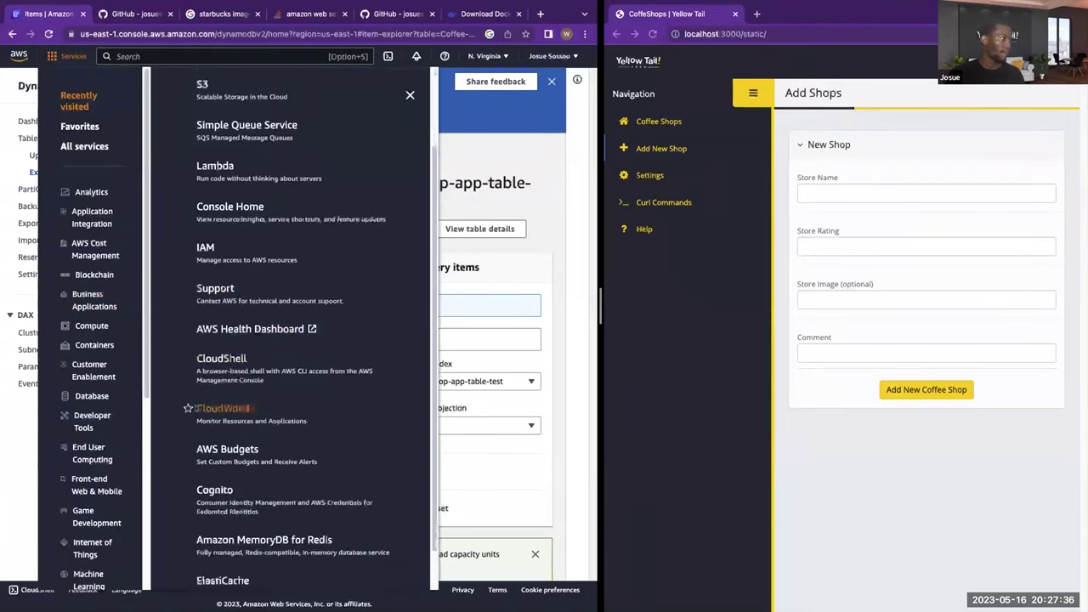
{"action": "left_click", "coordinate": [217, 120]}
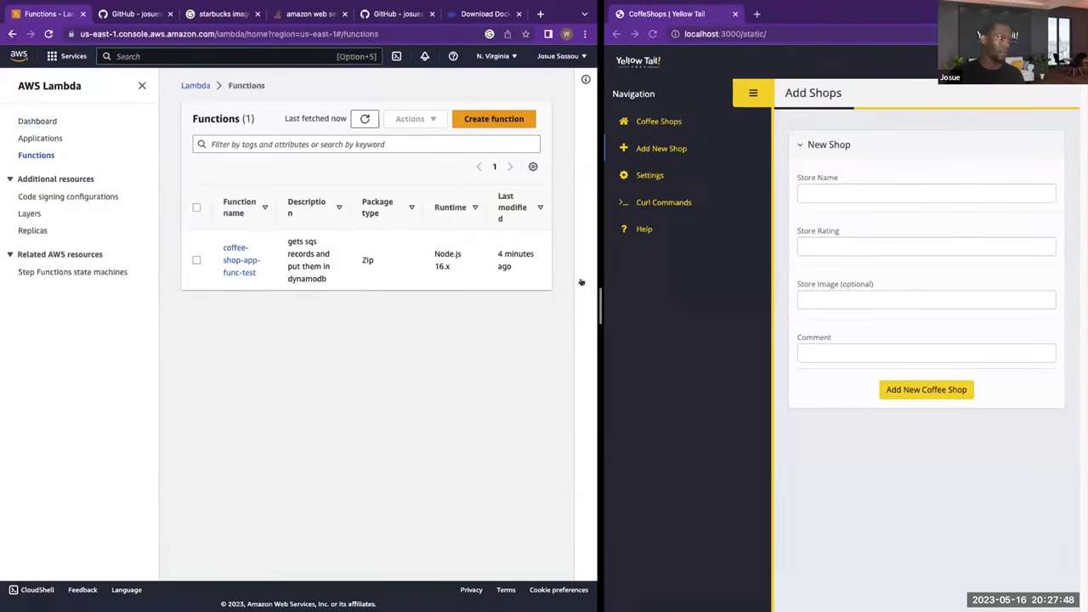
{"action": "left_click", "coordinate": [241, 257]}
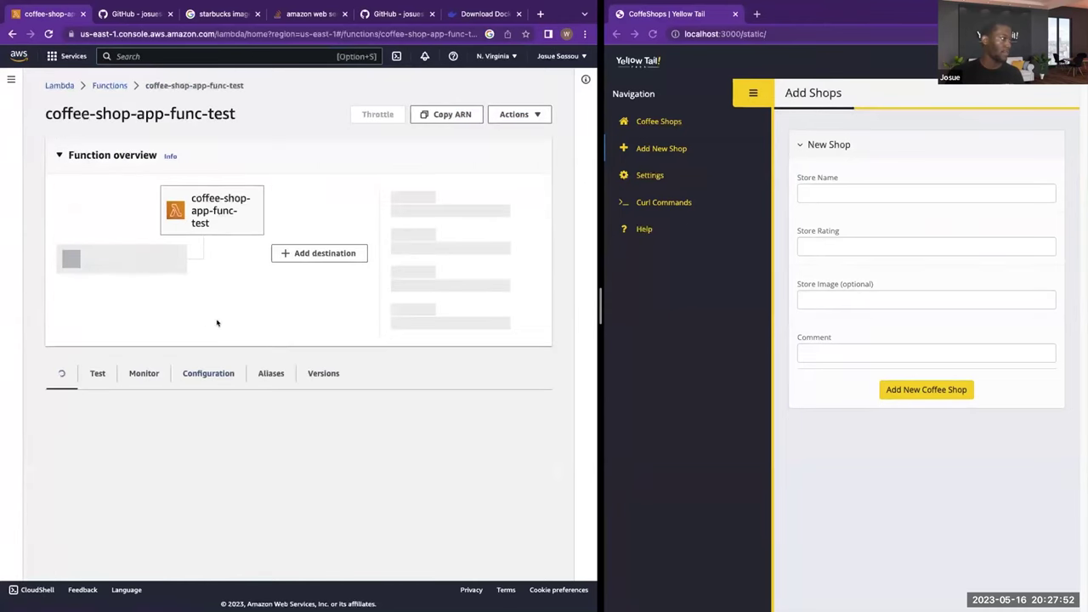
- Review the function's SQS trigger and read through its index.js source code down to the exports.handler block
{"action": "scroll", "coordinate": [183, 485], "scroll_direction": "down", "scroll_amount": 2}
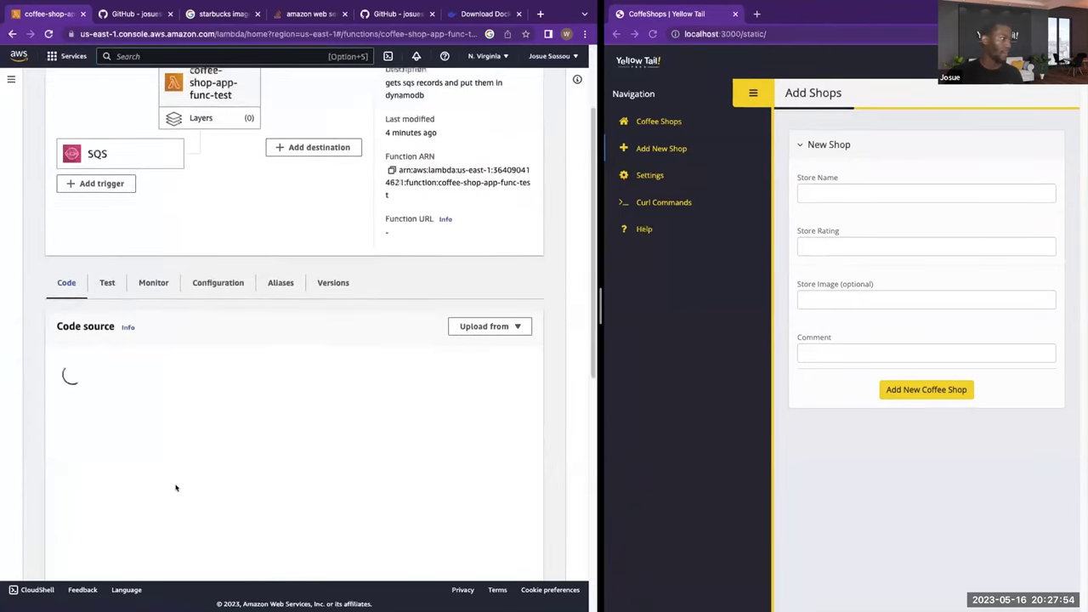
{"action": "scroll", "coordinate": [163, 340], "scroll_direction": "down", "scroll_amount": 1}
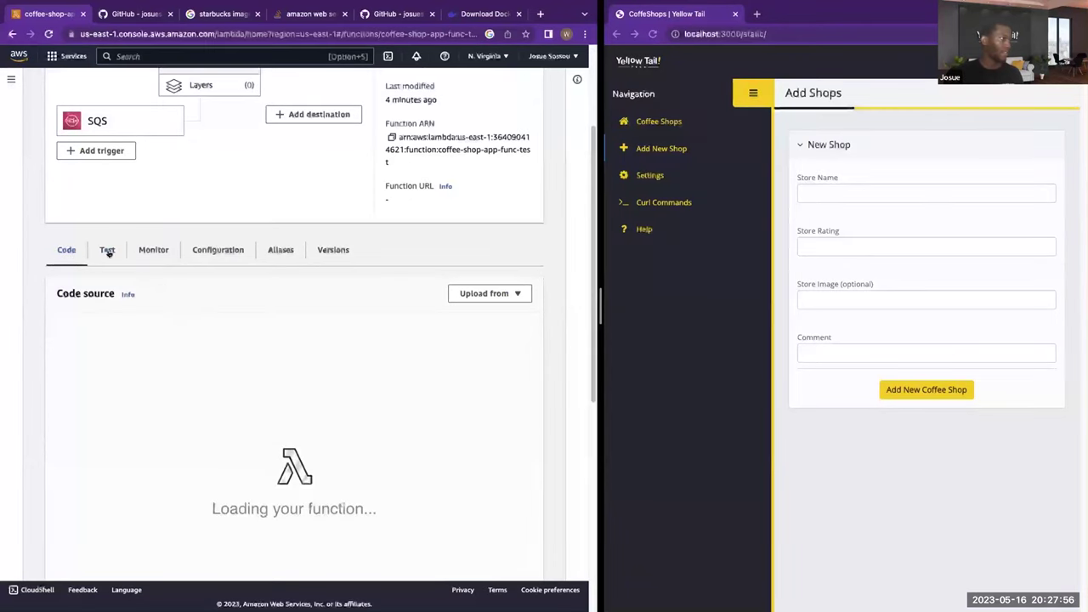
{"action": "scroll", "coordinate": [280, 470], "scroll_direction": "down", "scroll_amount": 3}
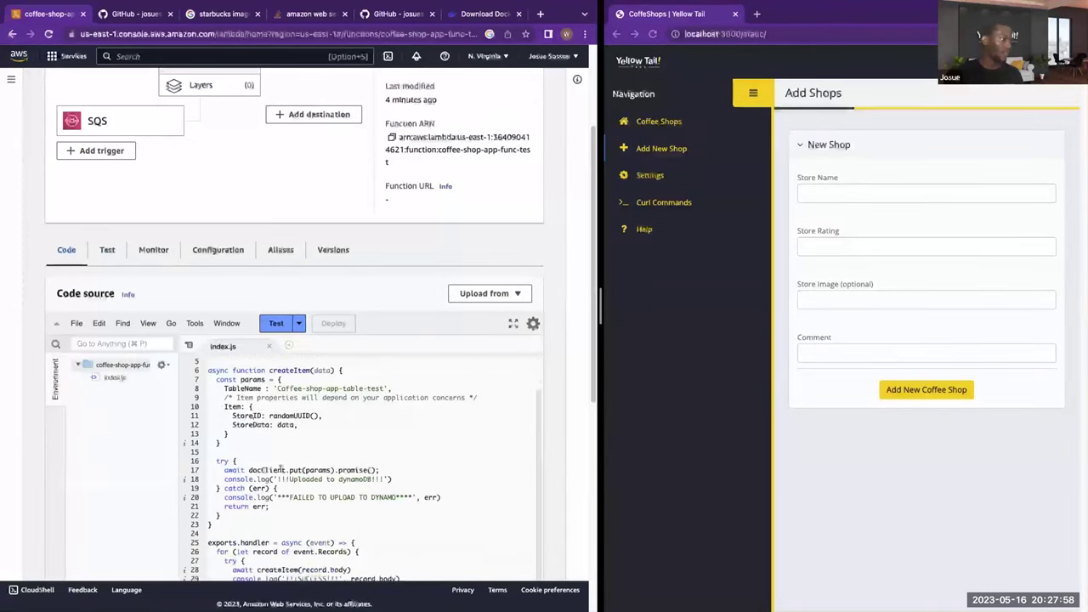
{"action": "scroll", "coordinate": [287, 301], "scroll_direction": "down", "scroll_amount": 1}
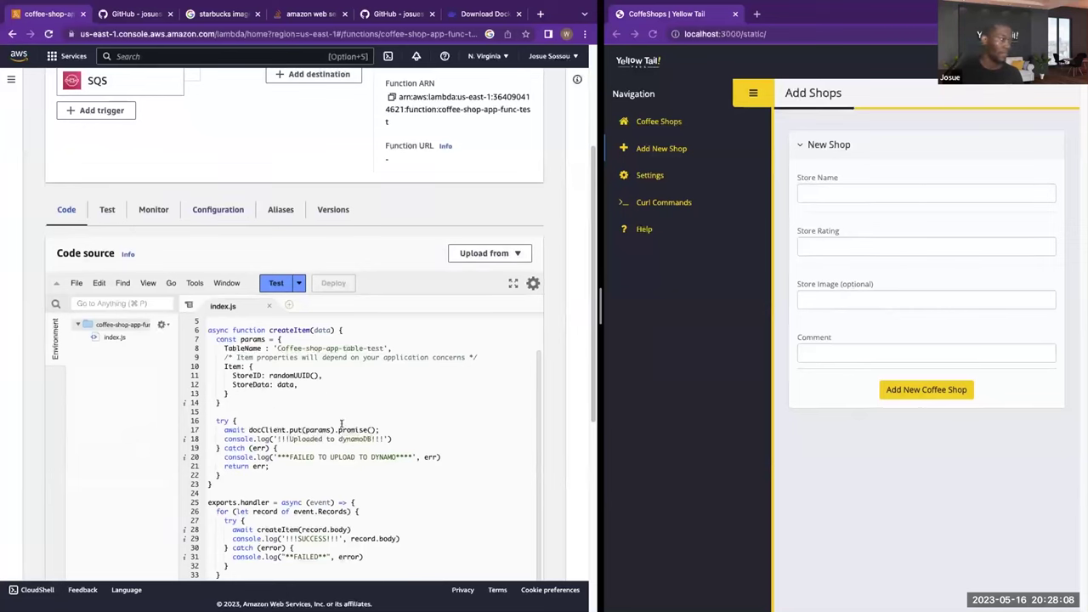
{"action": "scroll", "coordinate": [266, 384], "scroll_direction": "down", "scroll_amount": 3}
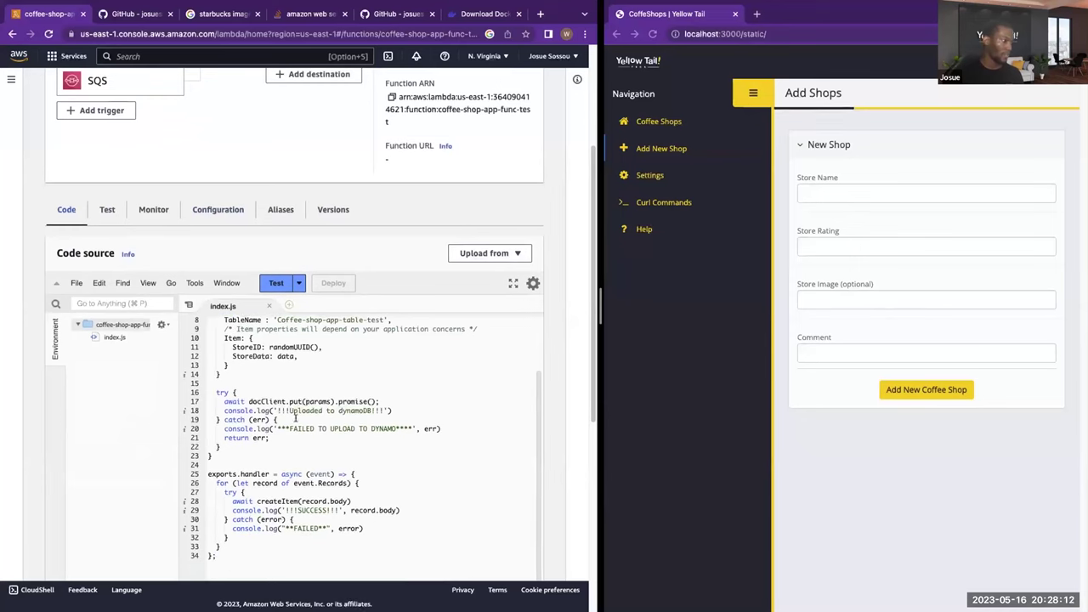
- Examine how index.js uses docClient to upload items to DynamoDB, tracing it back to its declaration and the required modules
{"action": "left_click_drag", "start_coordinate": [250, 401], "coordinate": [371, 411]}
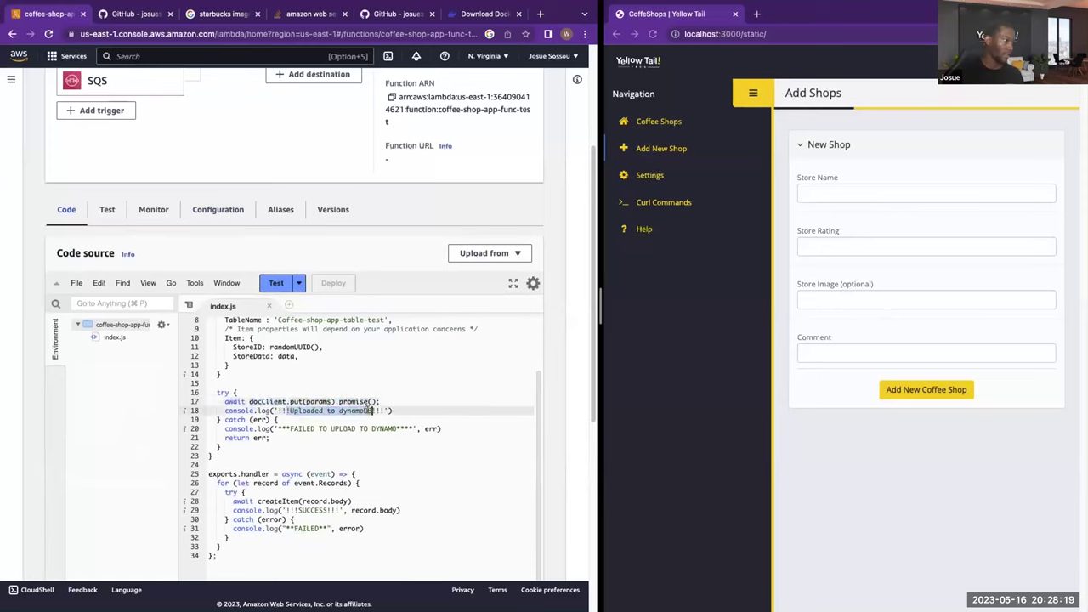
{"action": "double_click", "coordinate": [266, 401]}
{"action": "scroll", "coordinate": [270, 387], "scroll_direction": "up", "scroll_amount": 3}
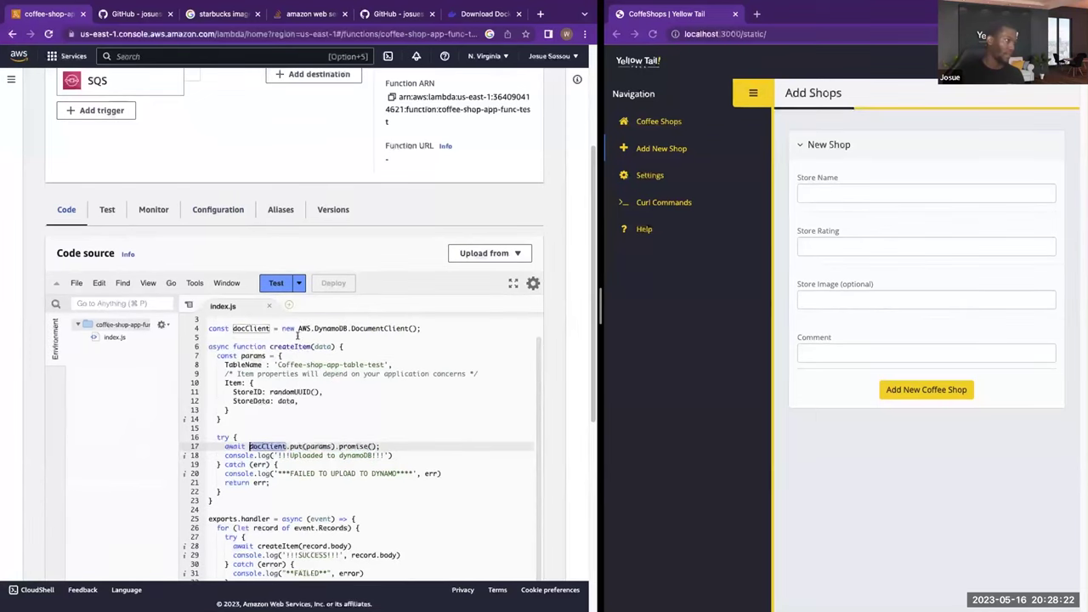
{"action": "left_click", "coordinate": [422, 327]}
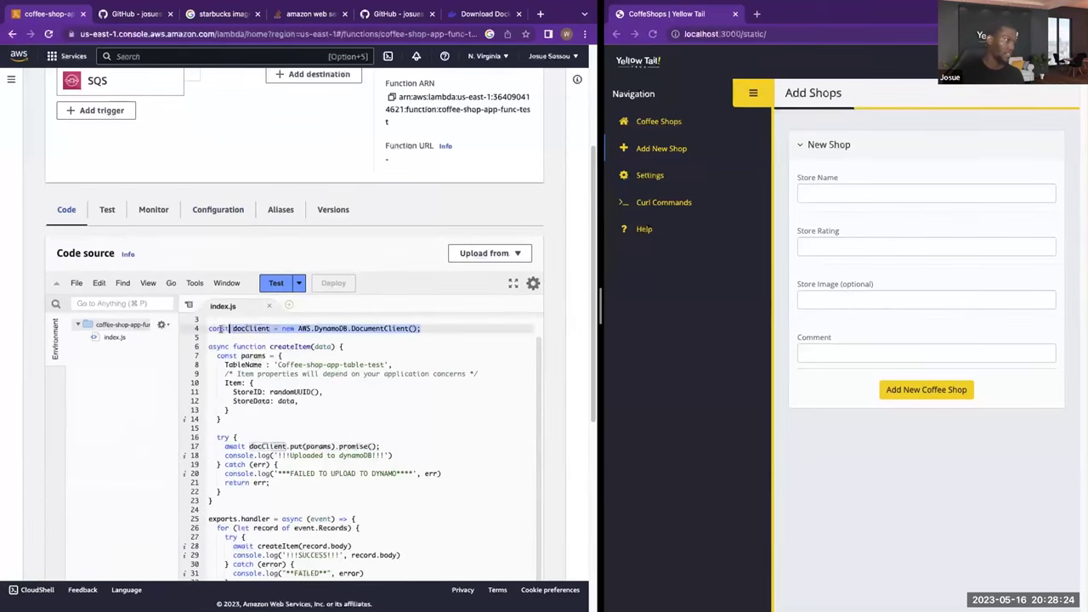
{"action": "left_click", "coordinate": [348, 327]}
{"action": "scroll", "coordinate": [296, 390], "scroll_direction": "down", "scroll_amount": 1}
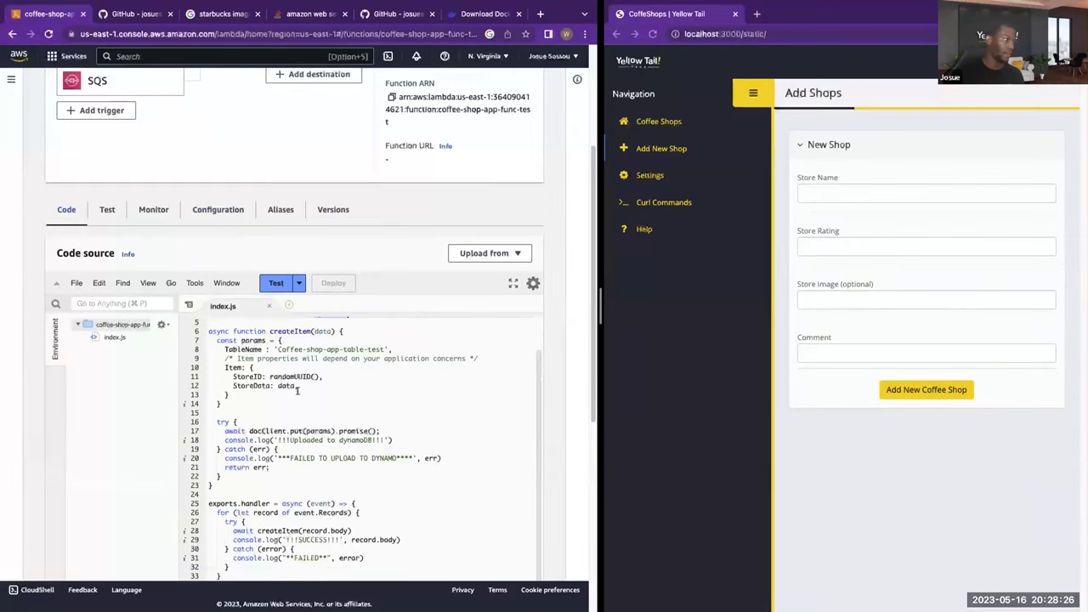
{"action": "scroll", "coordinate": [351, 360], "scroll_direction": "up", "scroll_amount": 2}
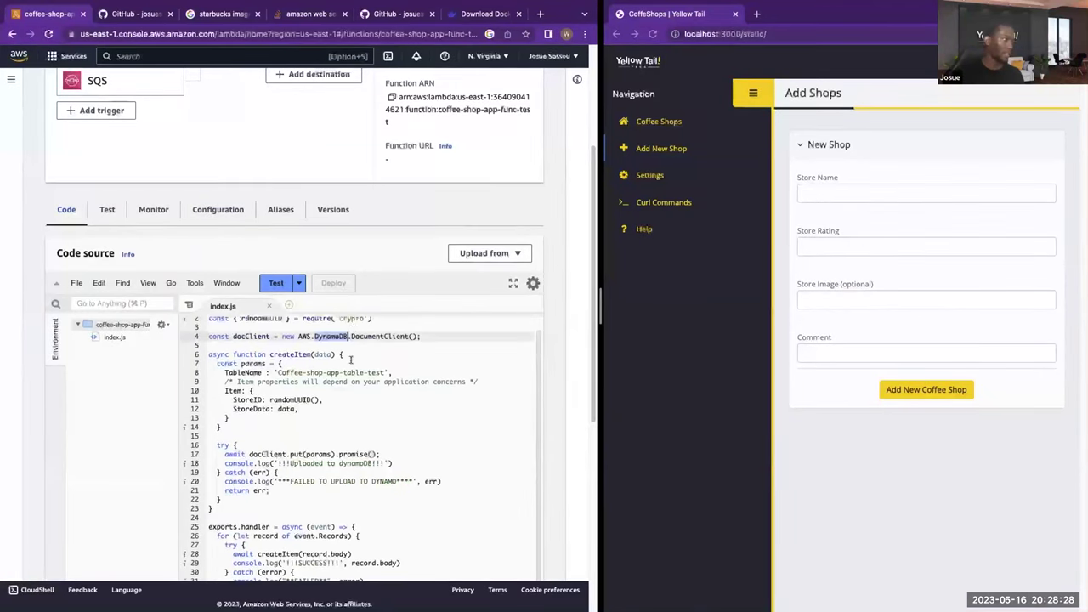
{"action": "scroll", "coordinate": [339, 415], "scroll_direction": "down", "scroll_amount": 2}
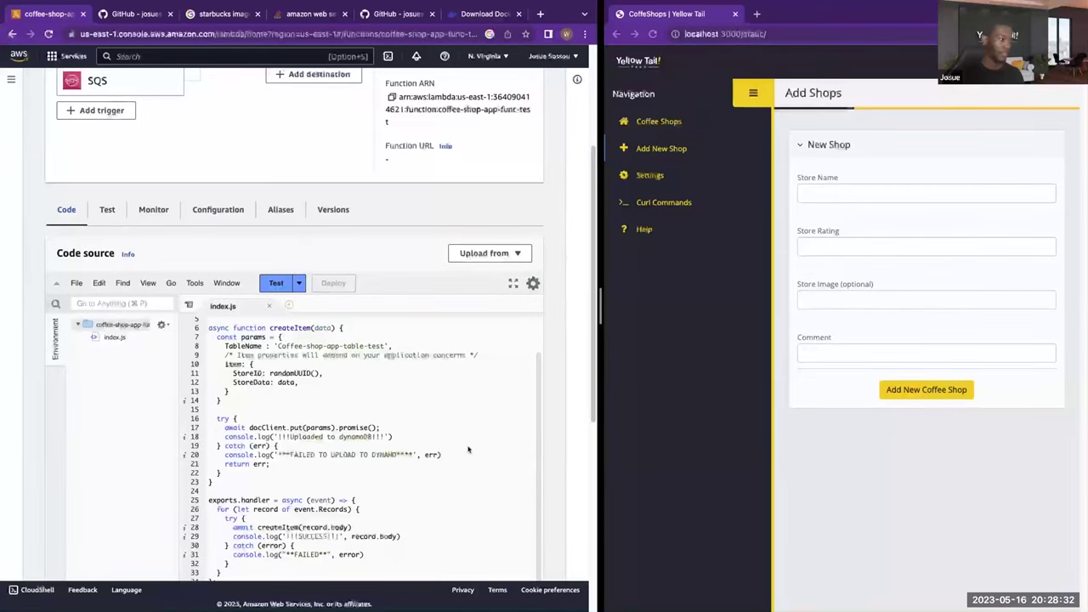
{"action": "scroll", "coordinate": [351, 364], "scroll_direction": "up", "scroll_amount": 2}
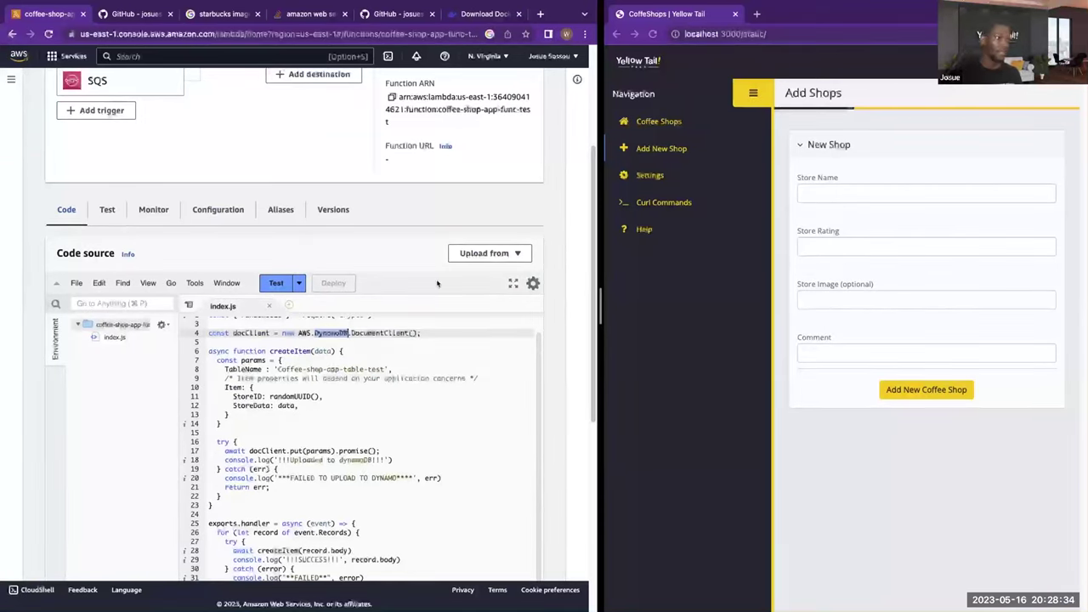
{"action": "scroll", "coordinate": [439, 445], "scroll_direction": "up", "scroll_amount": 1}
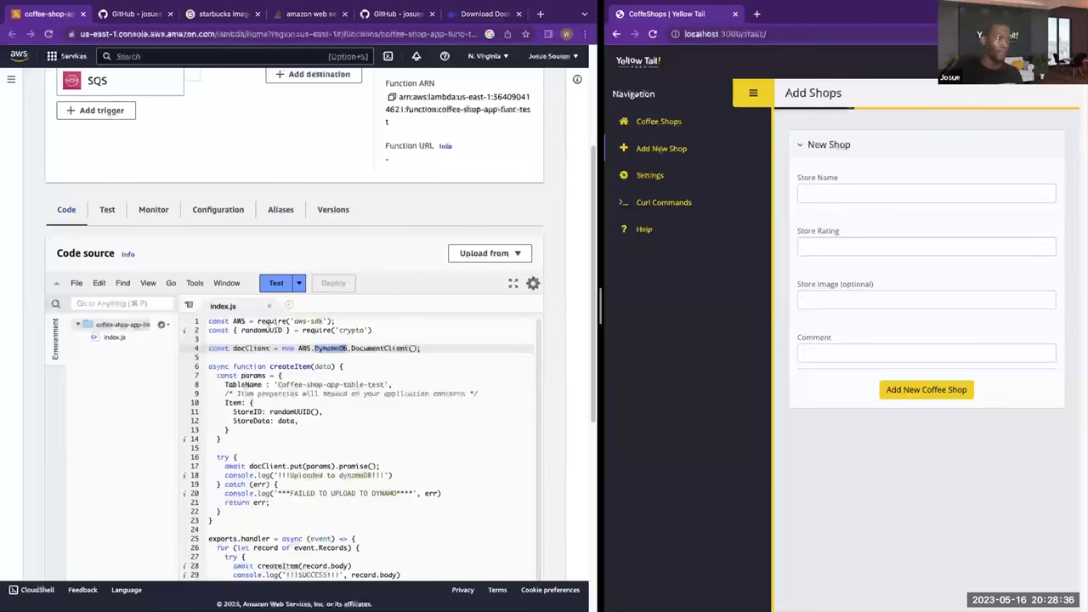
- Switch to the CoffeeShops app and look over its Settings and Curl Commands pages
{"action": "left_click", "coordinate": [652, 182]}
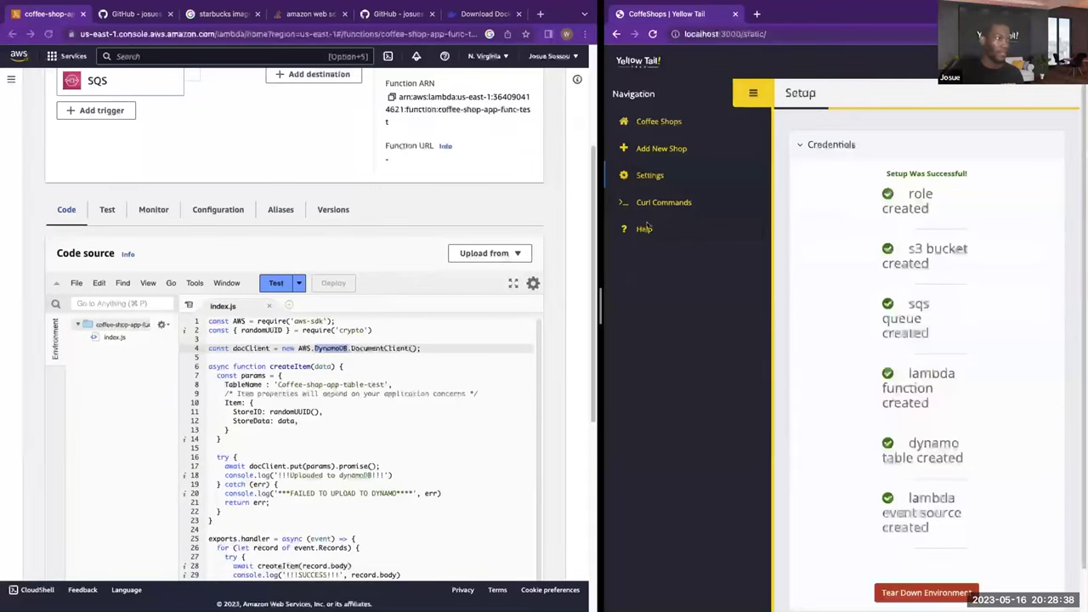
{"action": "left_click", "coordinate": [646, 224]}
{"action": "left_click", "coordinate": [655, 208]}
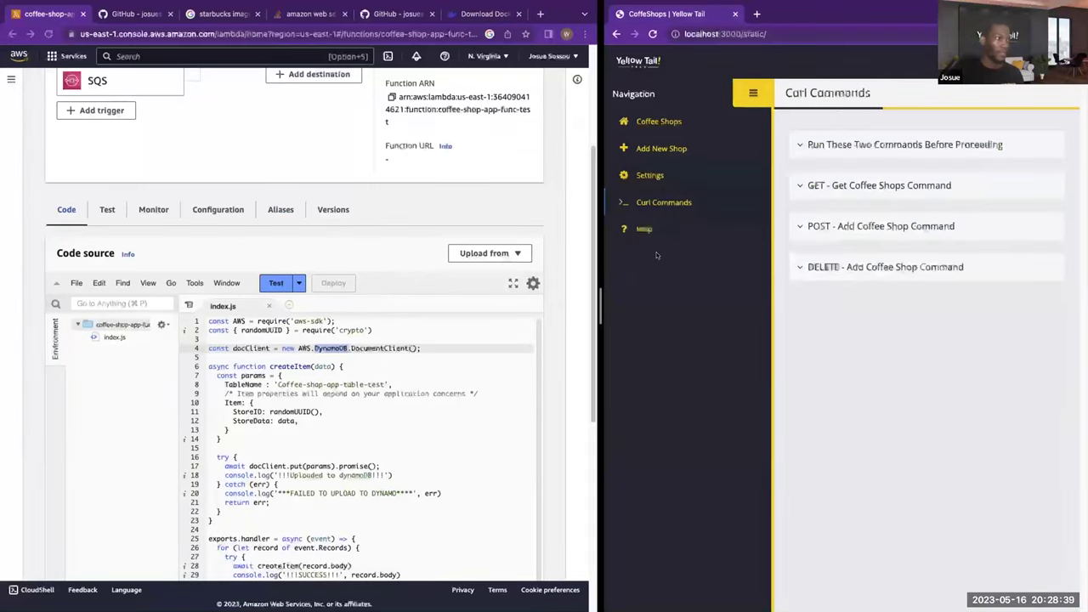
- Tear down the CoffeeShops environment from the app's settings and accept deleting all its data and services
{"action": "left_click", "coordinate": [649, 175]}
{"action": "scroll", "coordinate": [965, 498], "scroll_direction": "down", "scroll_amount": 1}
{"action": "scroll", "coordinate": [965, 498], "scroll_direction": "down", "scroll_amount": 1}
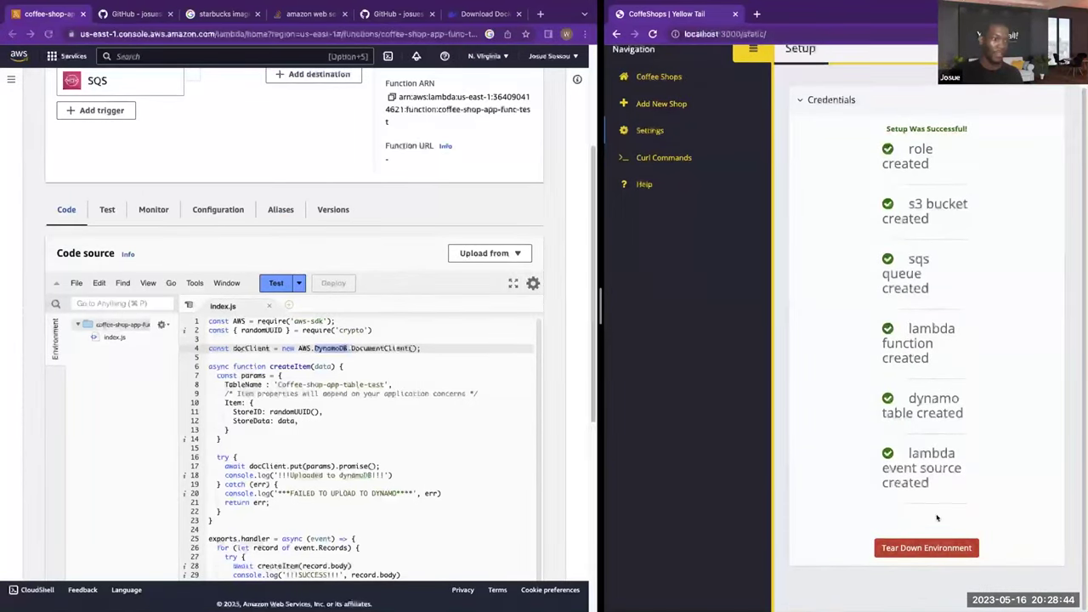
{"action": "left_click", "coordinate": [925, 548]}
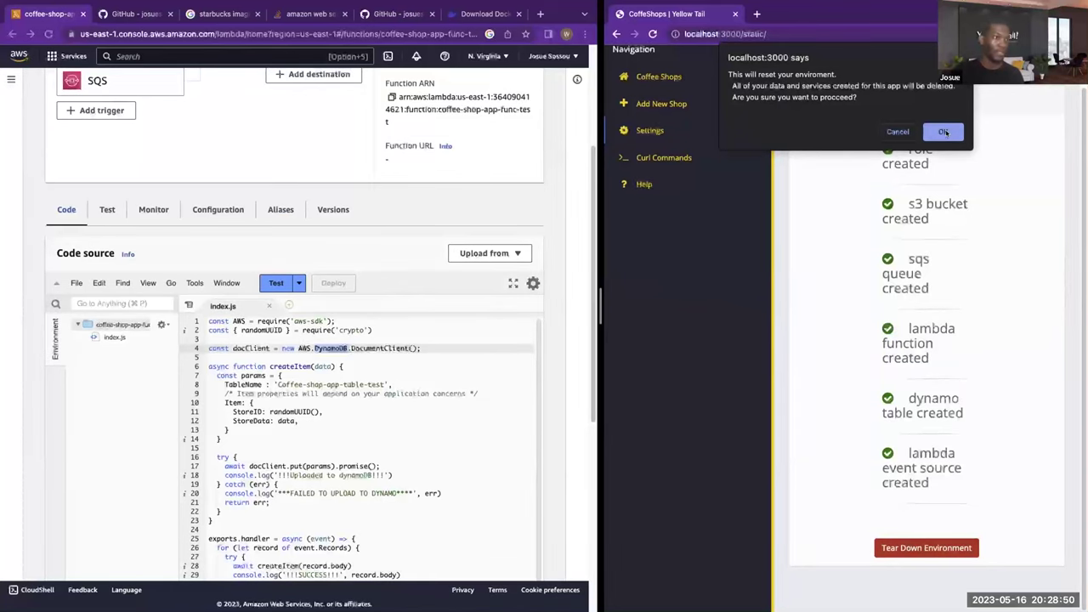
{"action": "left_click", "coordinate": [943, 132]}
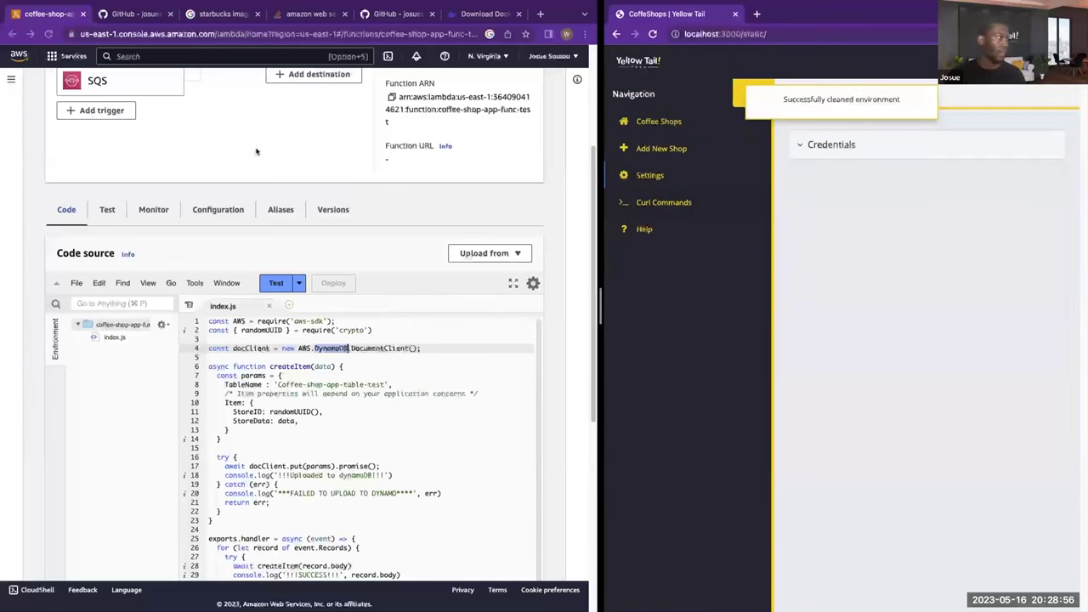
- Reload the Lambda function page in the AWS console, then open the S3 buckets list to check the resource cleanup
{"action": "scroll", "coordinate": [256, 151], "scroll_direction": "up", "scroll_amount": 3}
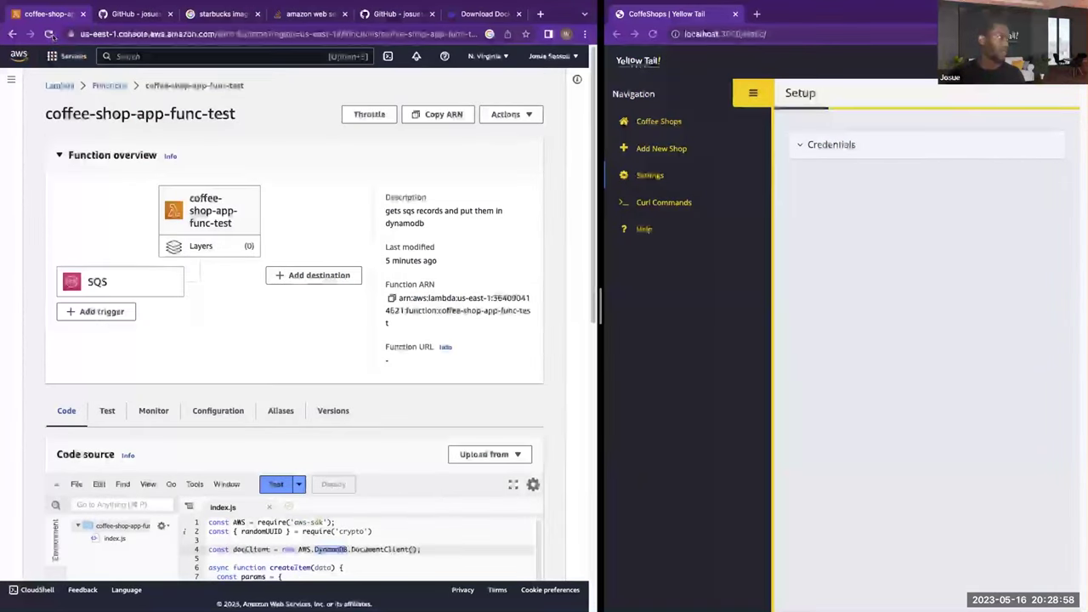
{"action": "left_click", "coordinate": [49, 34]}
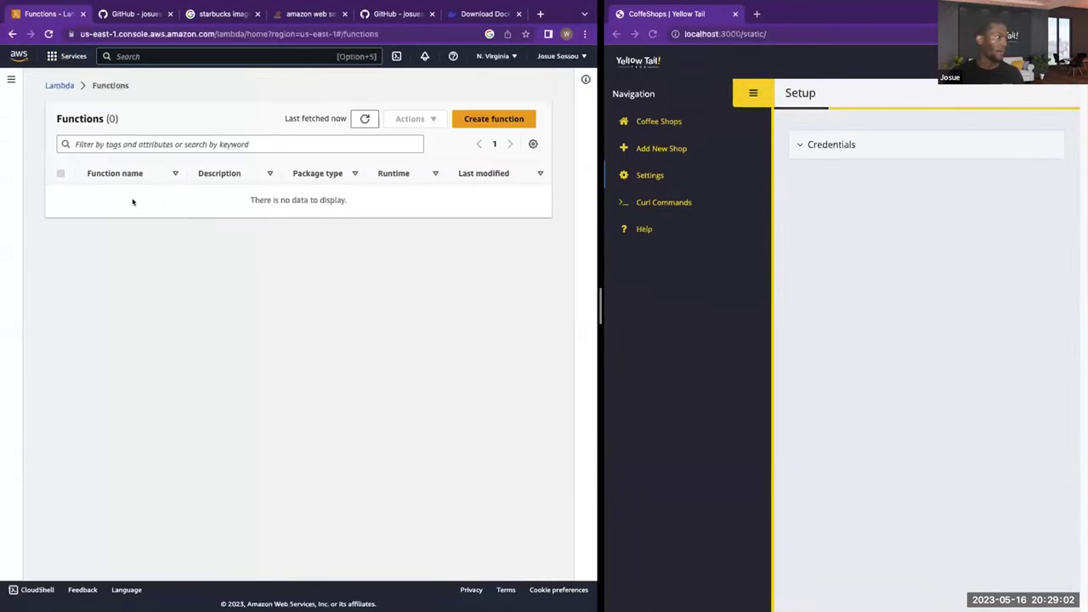
{"action": "left_click", "coordinate": [70, 56]}
{"action": "left_click", "coordinate": [202, 226]}
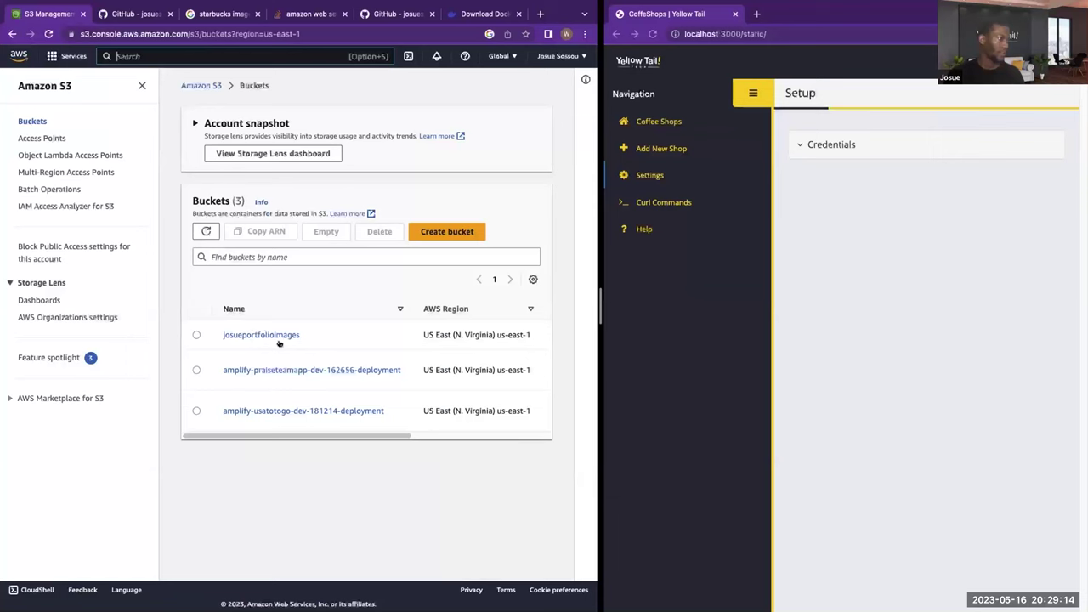
- Look over the recently visited AWS services and the S3 buckets list
{"action": "left_click", "coordinate": [73, 57]}
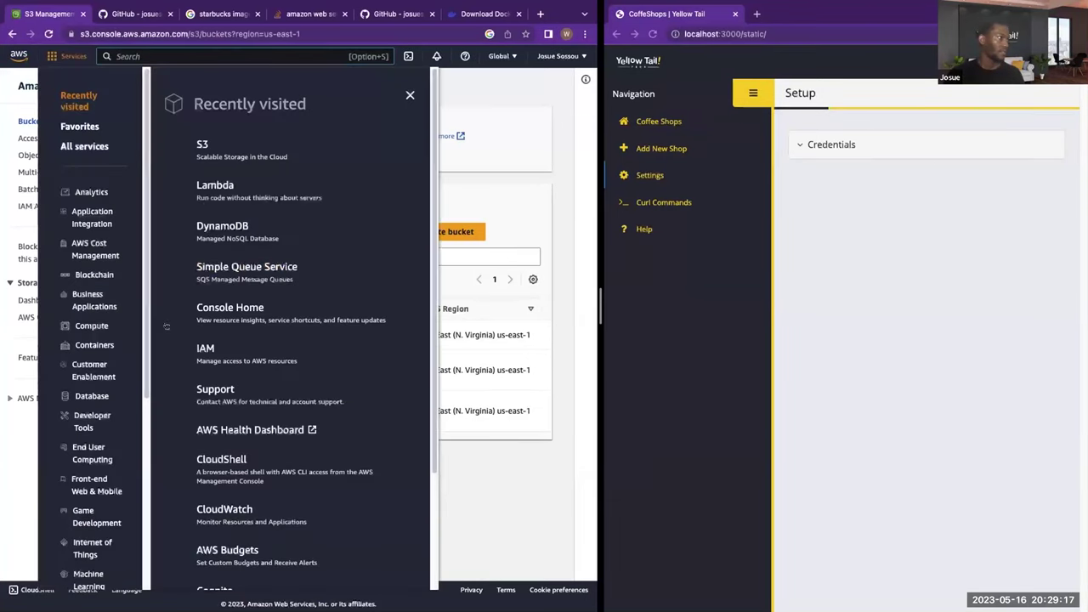
{"action": "left_click", "coordinate": [216, 185]}
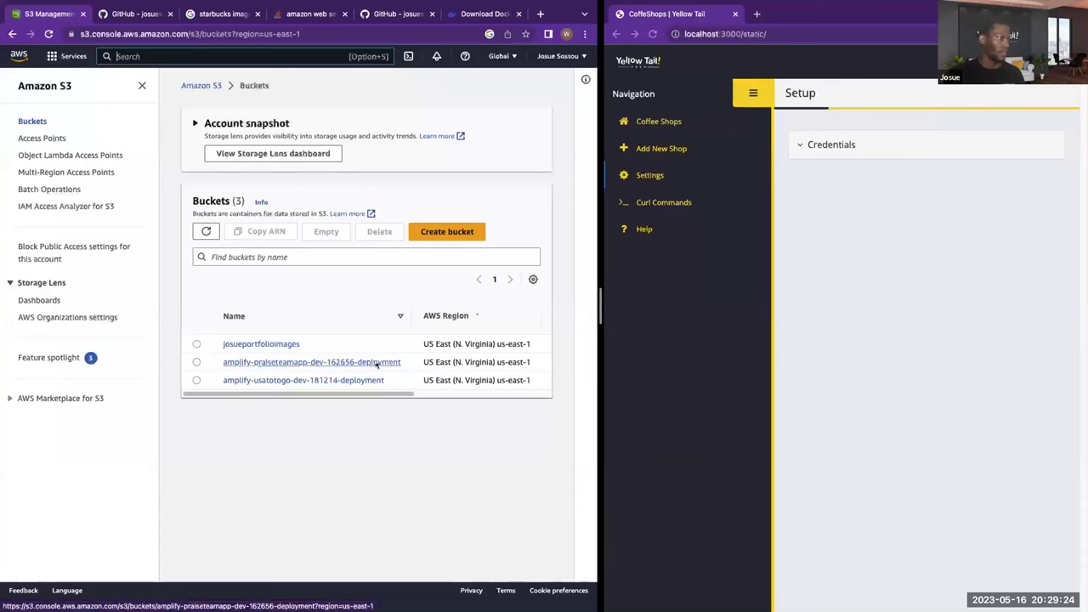
{"action": "left_click", "coordinate": [77, 55]}
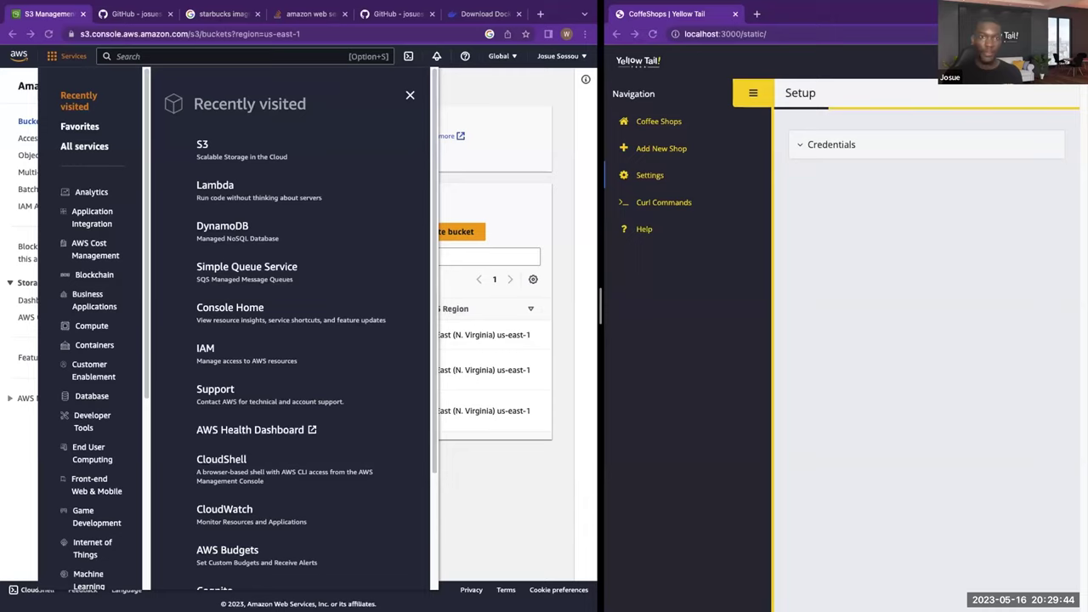
- Switch to the CoffeeShopAppForChritian project in Visual Studio Code and collapse the backend's services and tests folders
{"action": "key", "text": "ctrl+Left"}
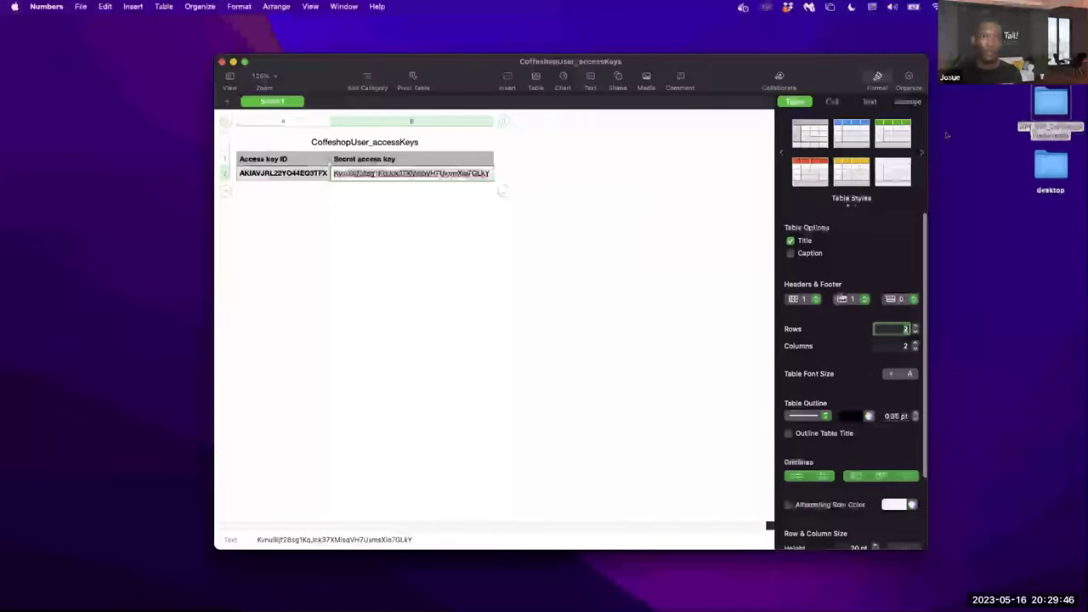
{"action": "key", "text": "ctrl+Up"}
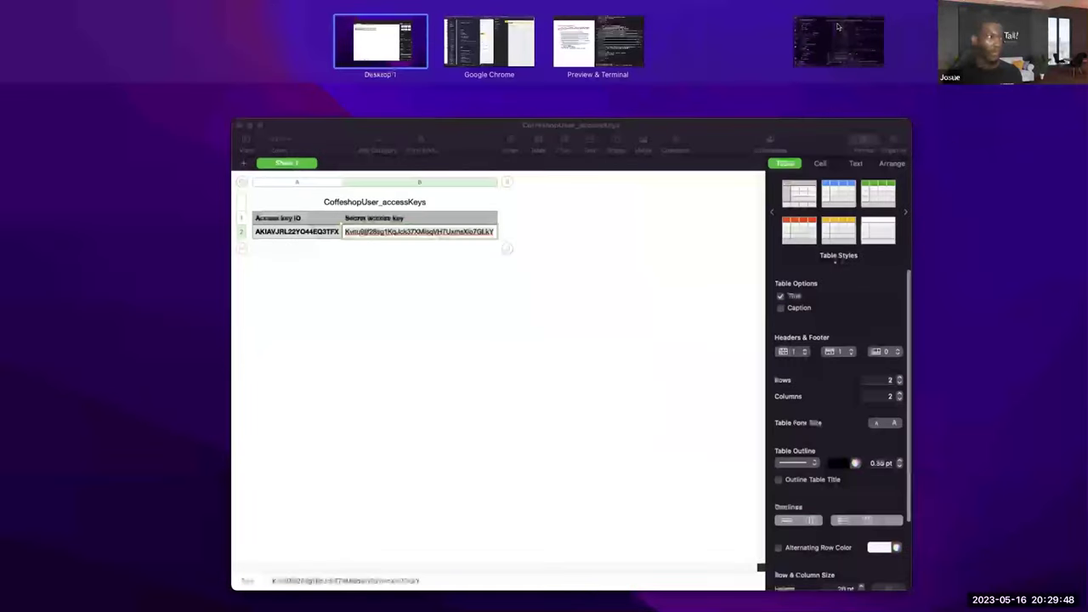
{"action": "left_click", "coordinate": [838, 34]}
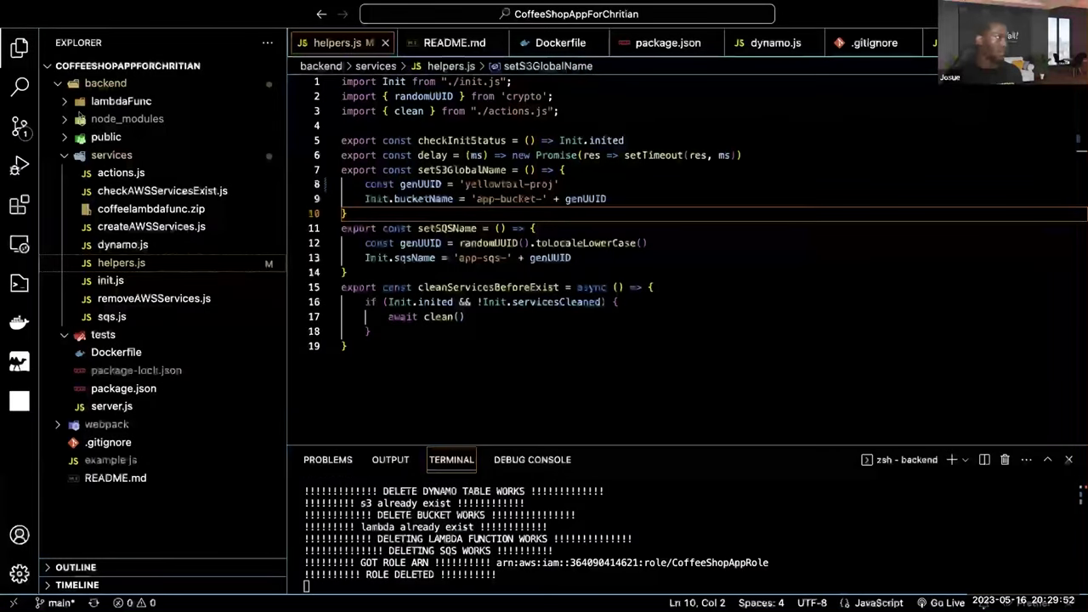
{"action": "left_click", "coordinate": [71, 156]}
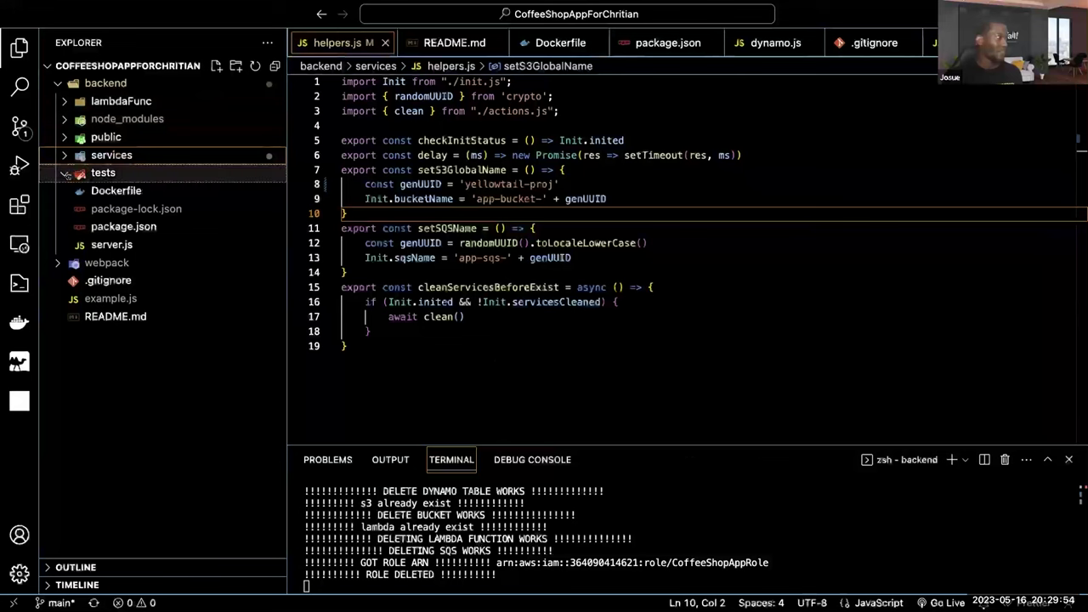
{"action": "left_click", "coordinate": [103, 173]}
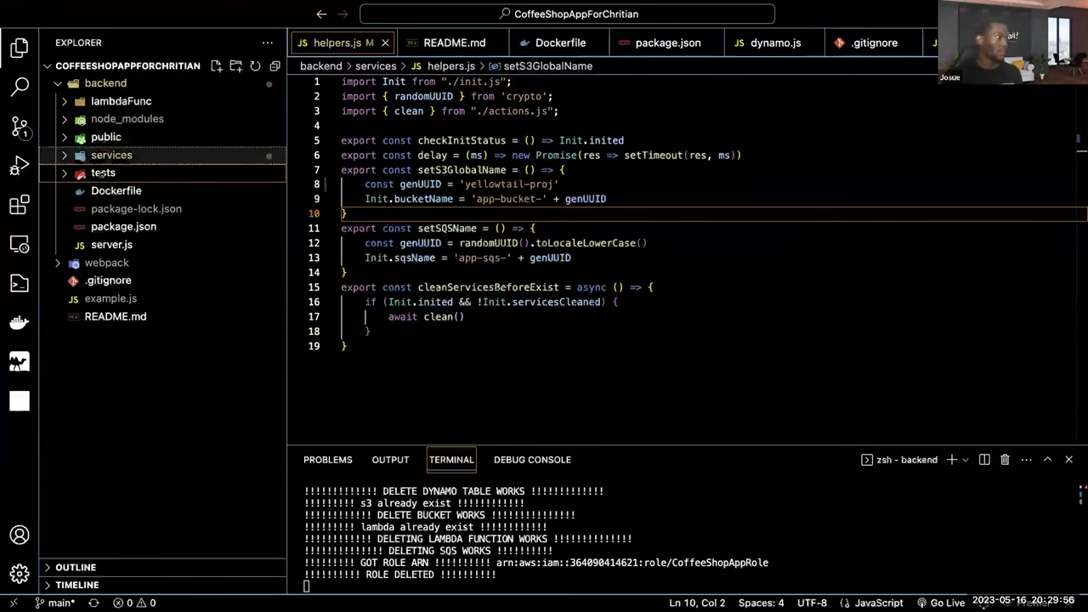
- Examine how setS3GlobalName in helpers.js builds the bucket name from the genUUID constant
{"action": "left_click_drag", "start_coordinate": [562, 182], "coordinate": [346, 183]}
{"action": "left_click", "coordinate": [530, 183]}
{"action": "left_click", "coordinate": [566, 184]}
{"action": "left_click_drag", "start_coordinate": [559, 184], "coordinate": [362, 185]}
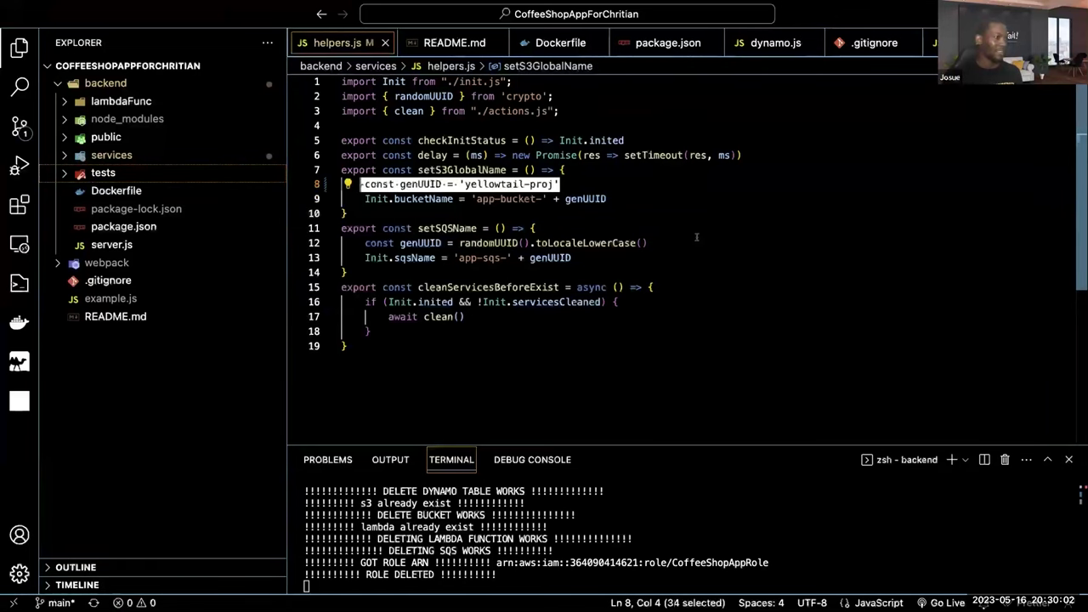
{"action": "left_click", "coordinate": [623, 211]}
{"action": "left_click", "coordinate": [620, 200]}
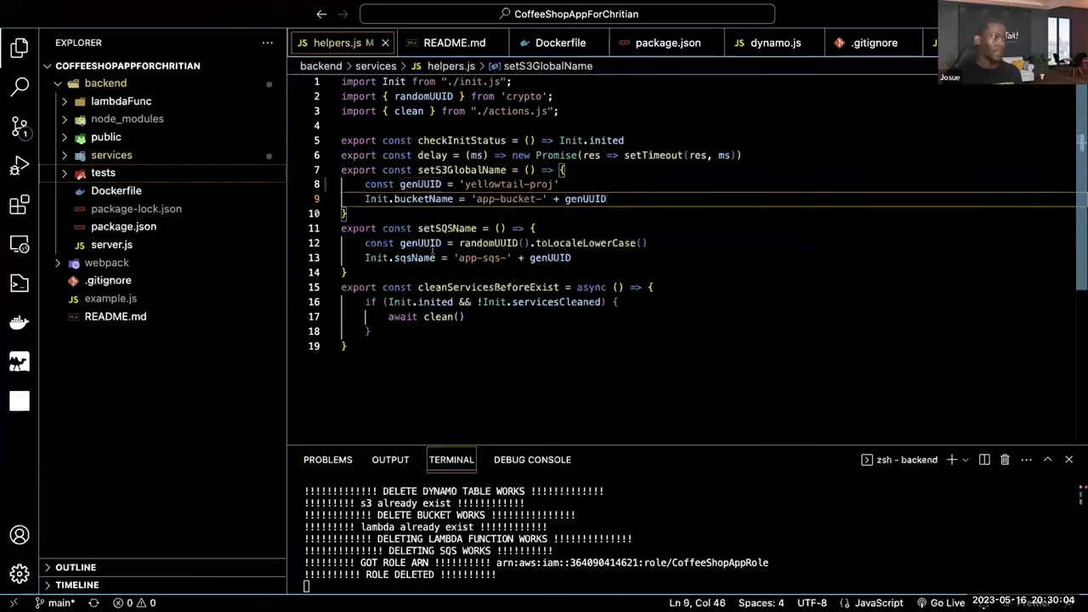
- Expand the services folder and open actions.js, followed by createAWSServices.js
{"action": "left_click", "coordinate": [111, 156]}
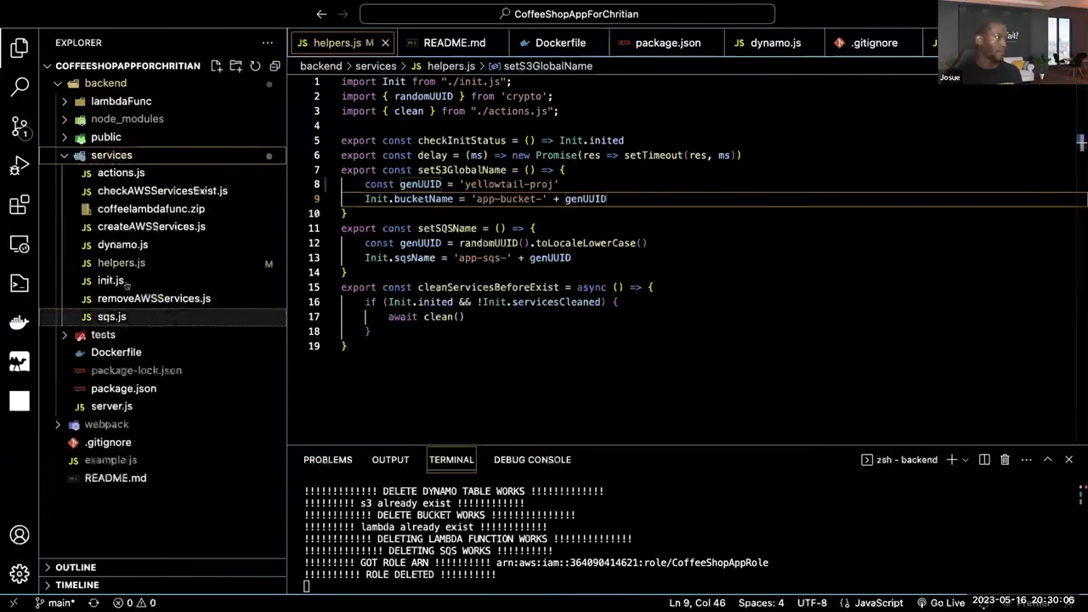
{"action": "left_click", "coordinate": [121, 172]}
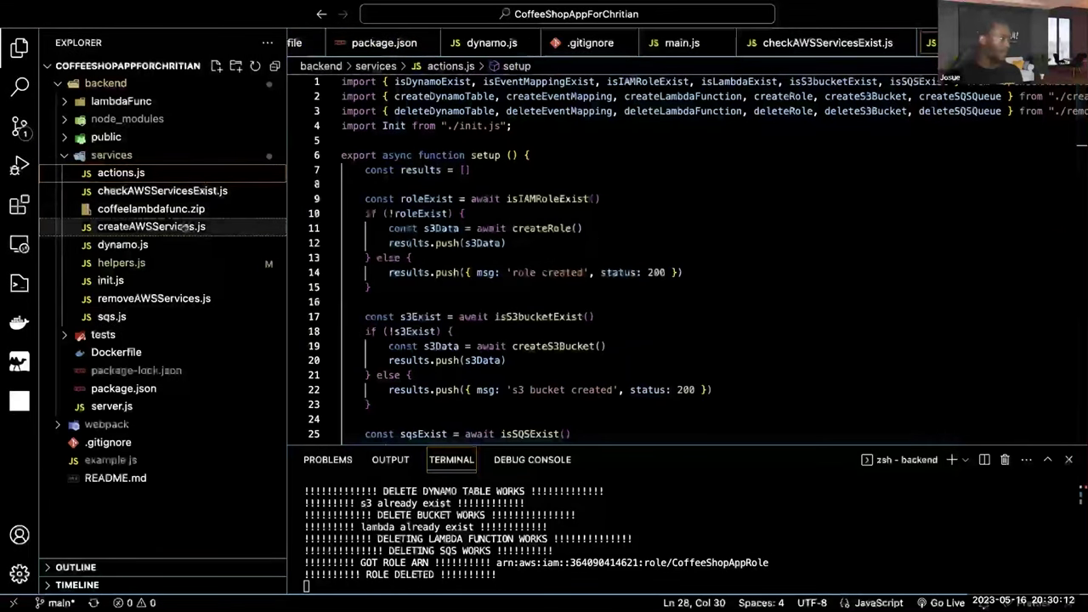
{"action": "left_click", "coordinate": [183, 227]}
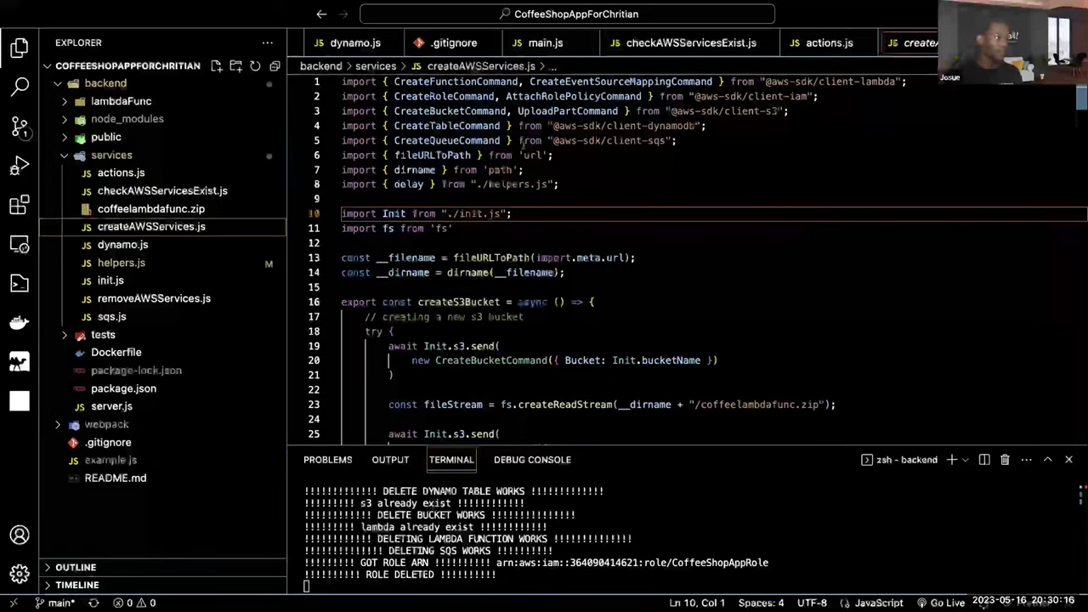
- Examine the CreateFunctionCommand and CreateEventSourceMappingCommand imports from the Lambda client, and the createS3Bucket function in createAWSServices.js
{"action": "double_click", "coordinate": [451, 82]}
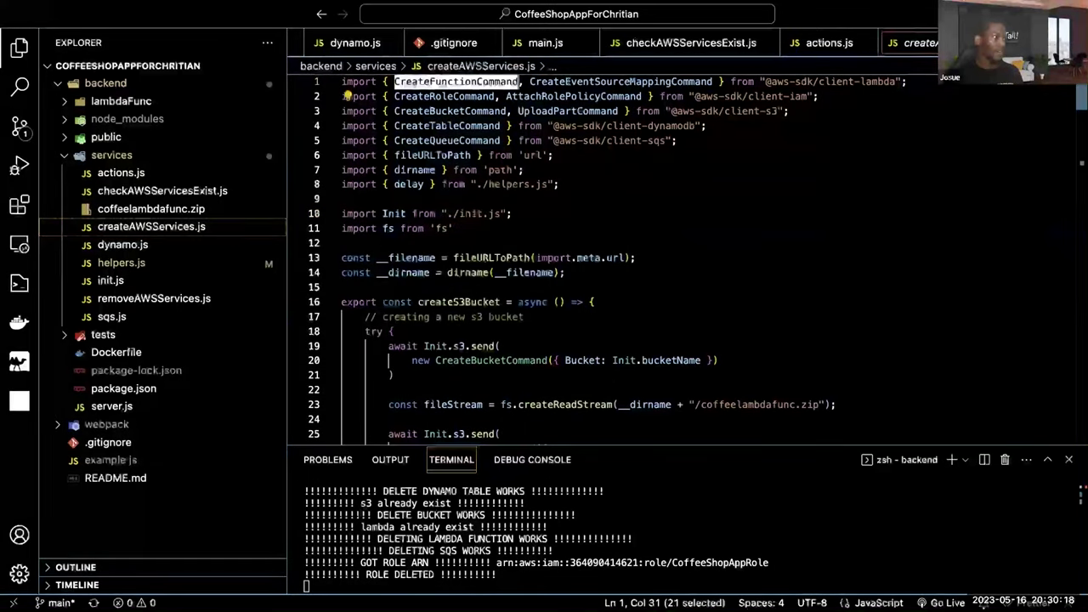
{"action": "double_click", "coordinate": [617, 82]}
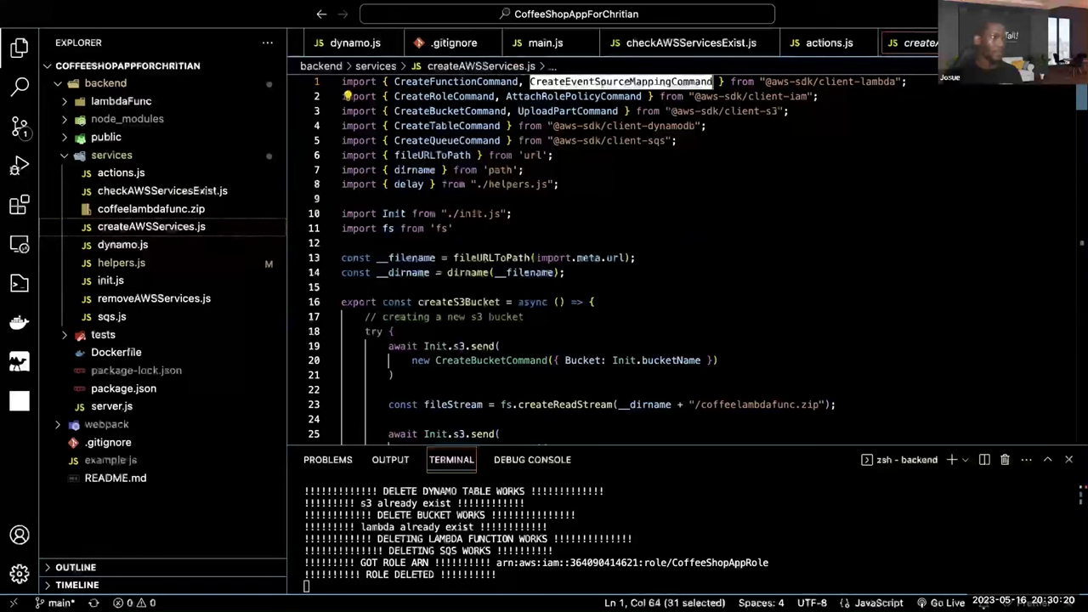
{"action": "left_click_drag", "start_coordinate": [481, 82], "coordinate": [487, 82]}
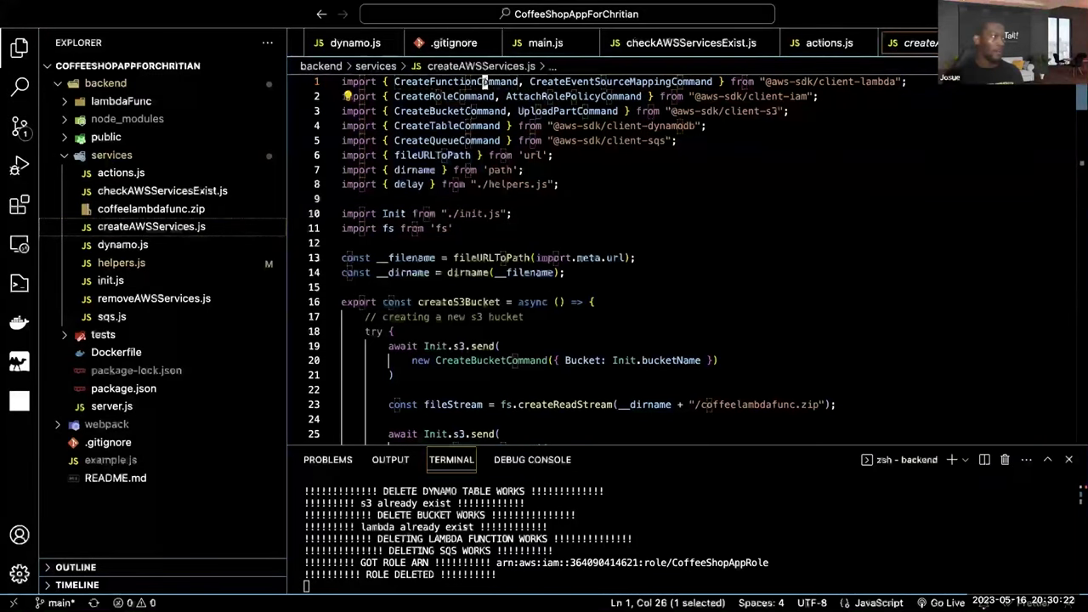
{"action": "double_click", "coordinate": [483, 81]}
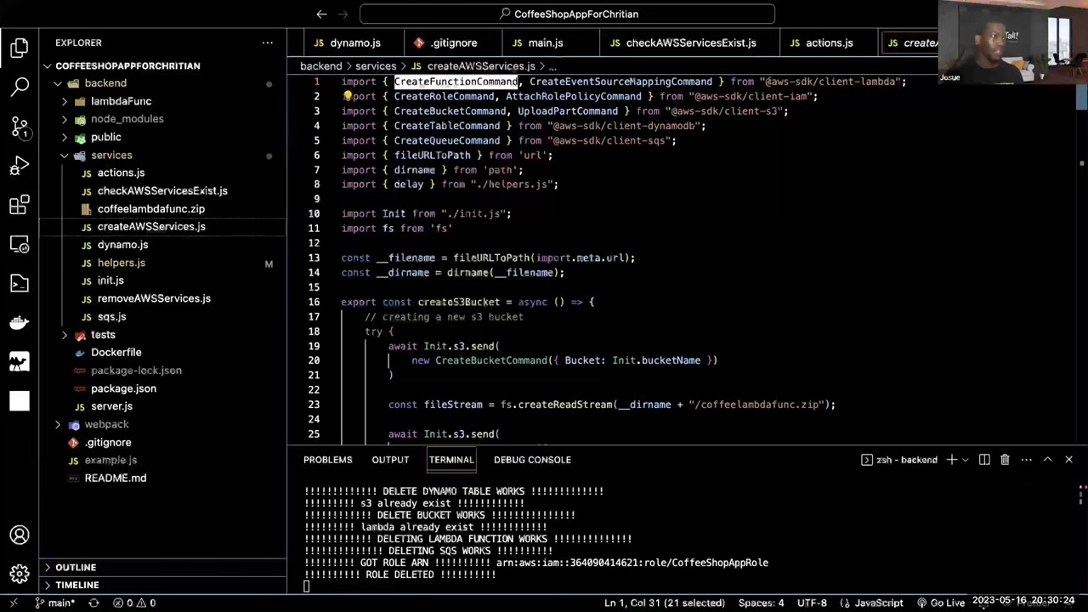
{"action": "left_click_drag", "start_coordinate": [770, 81], "coordinate": [838, 82]}
{"action": "left_click", "coordinate": [482, 81]}
{"action": "double_click", "coordinate": [482, 81]}
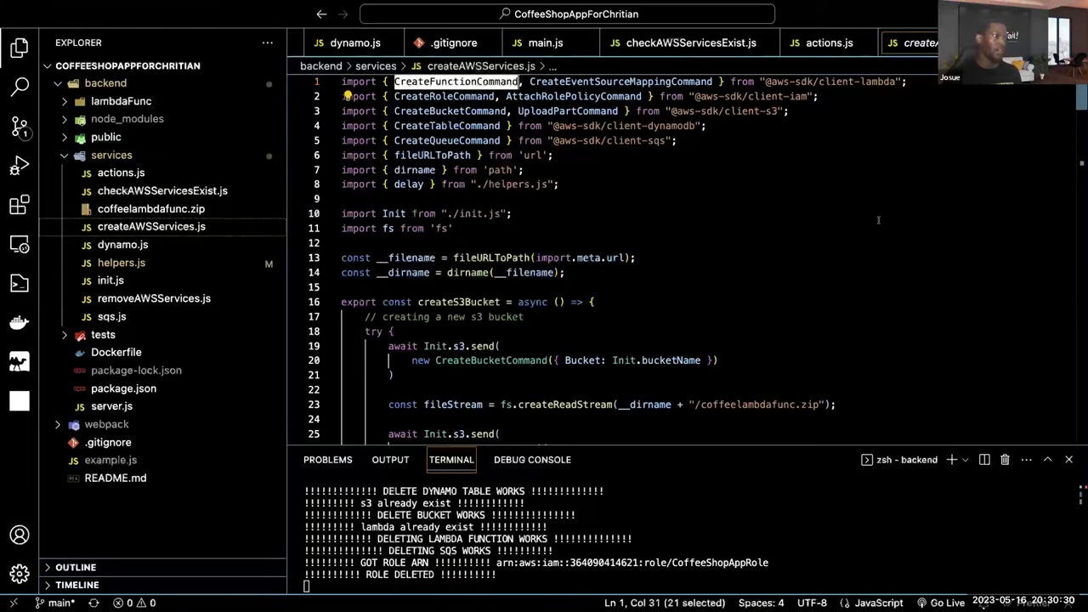
{"action": "scroll", "coordinate": [643, 125], "scroll_direction": "down", "scroll_amount": 6}
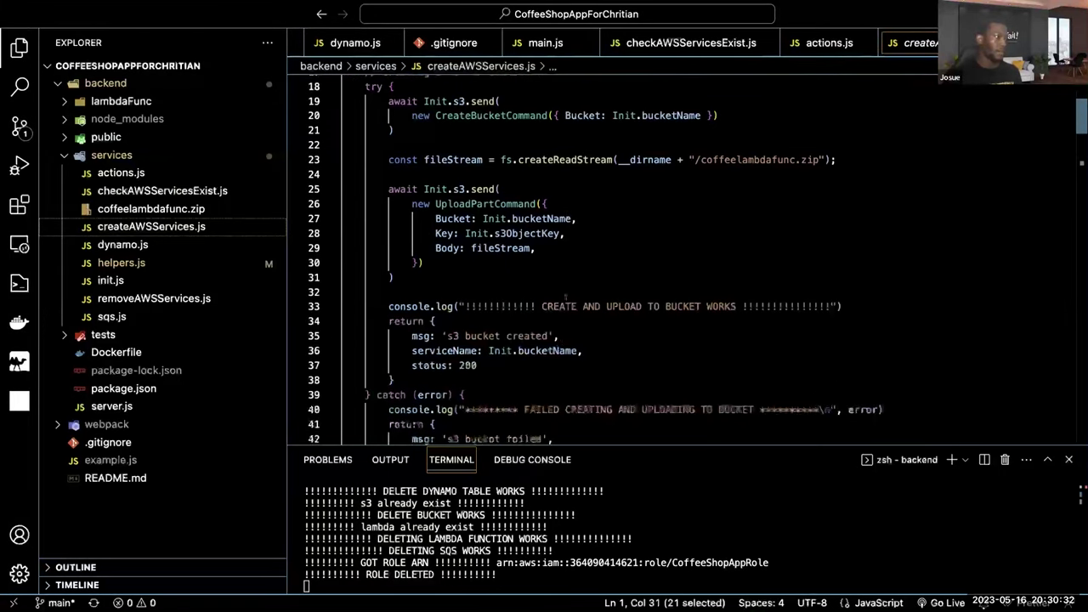